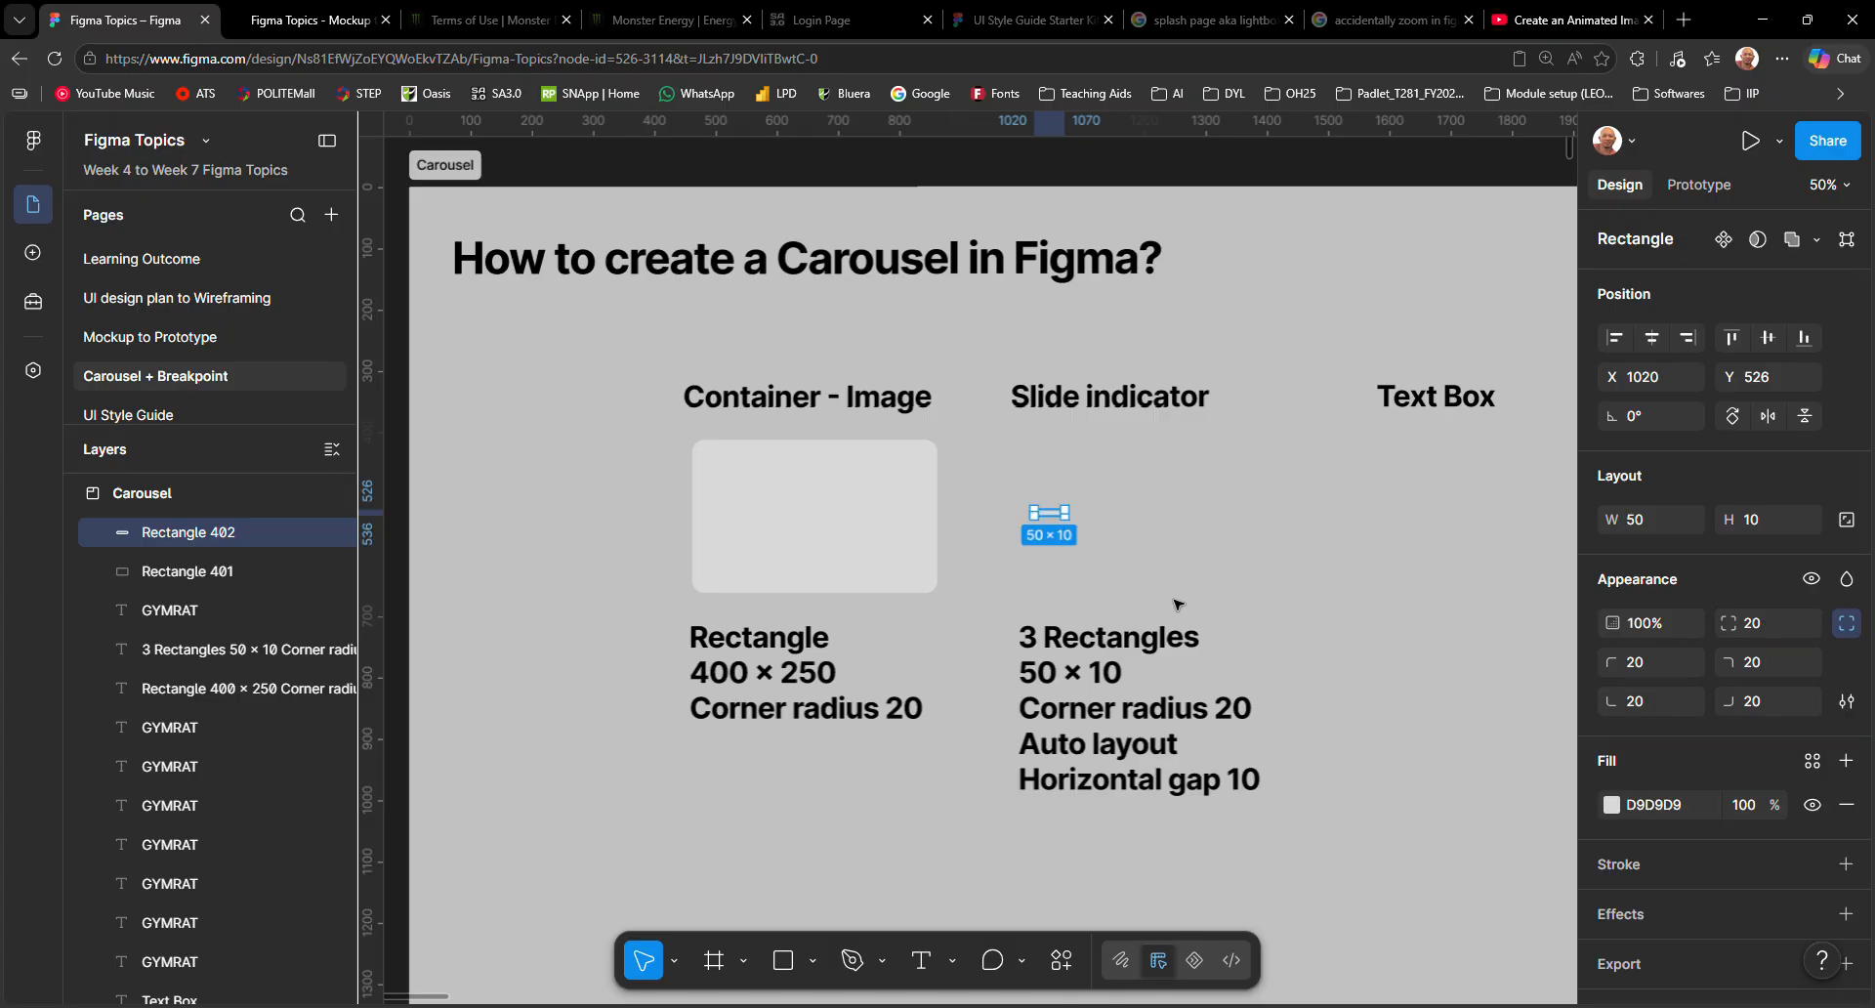
# Duplicate the 50 × 10 rectangle into a row of three and wrap all three in a horizontal auto layout frame.
pyautogui.scroll(5, 1063, 521)
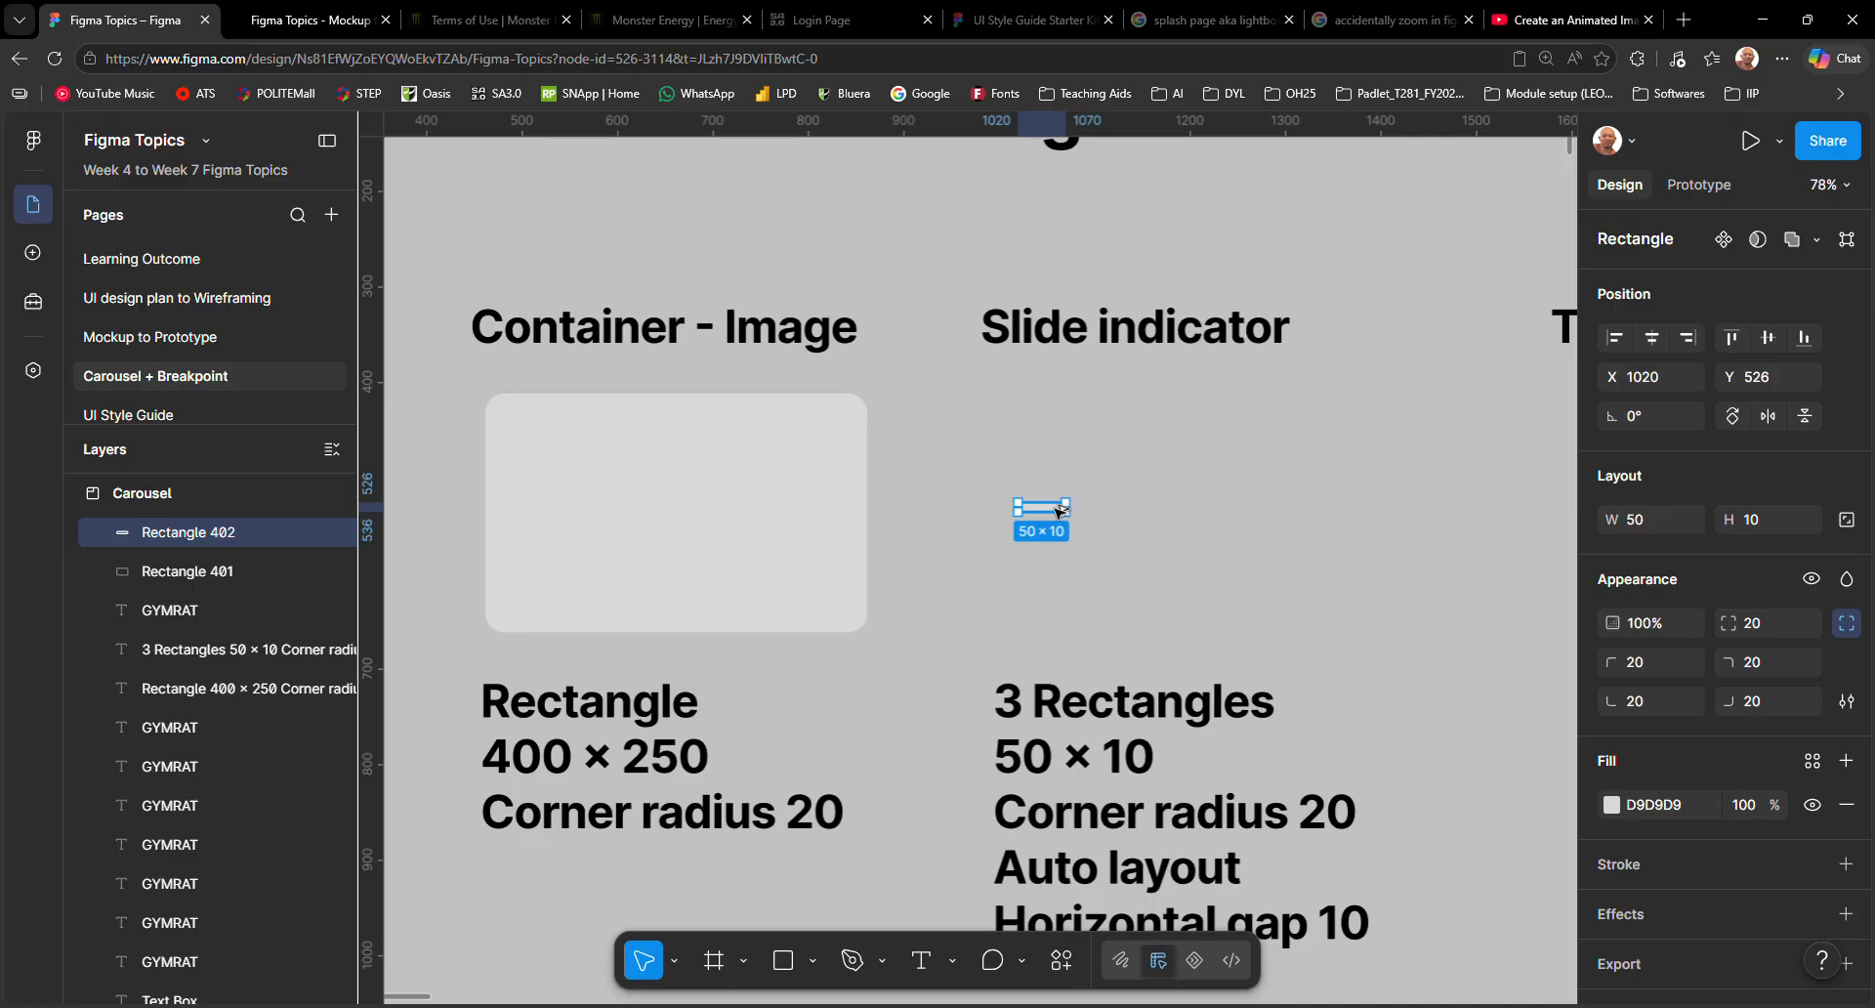
pyautogui.moveTo(1058, 509); pyautogui.dragTo(1188, 510)
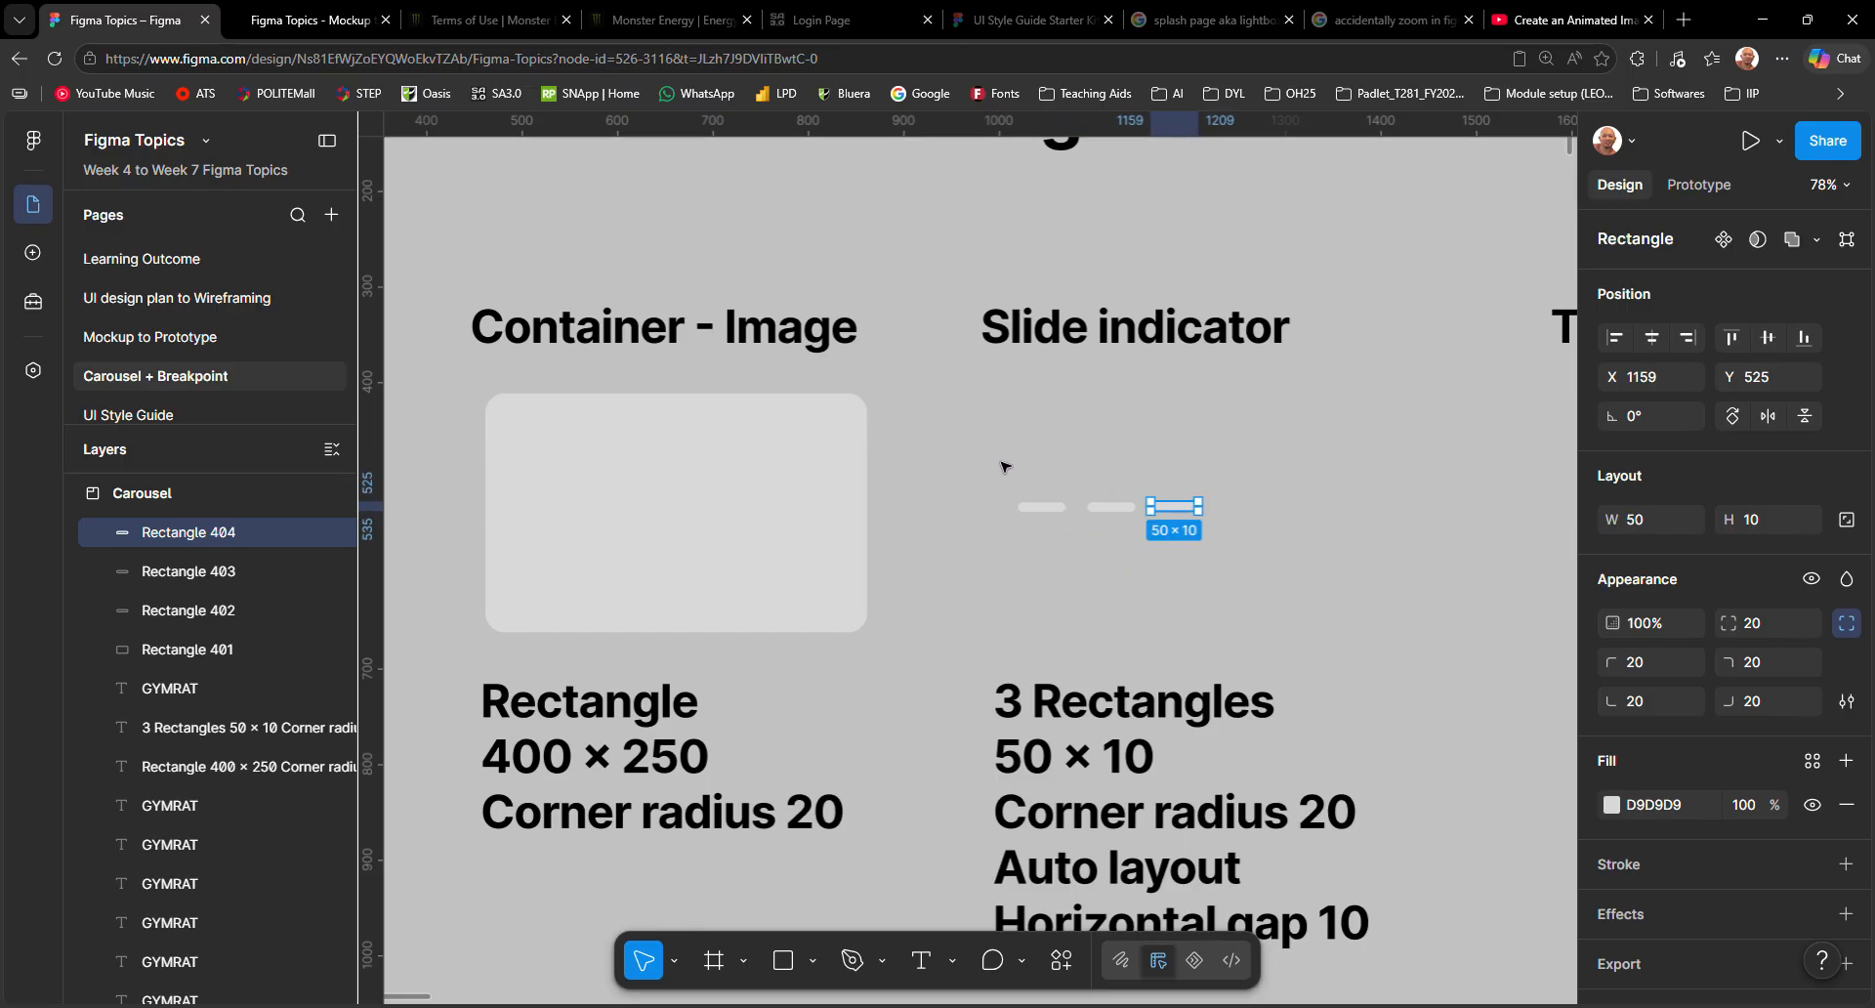
pyautogui.moveTo(1001, 461); pyautogui.dragTo(1260, 550)
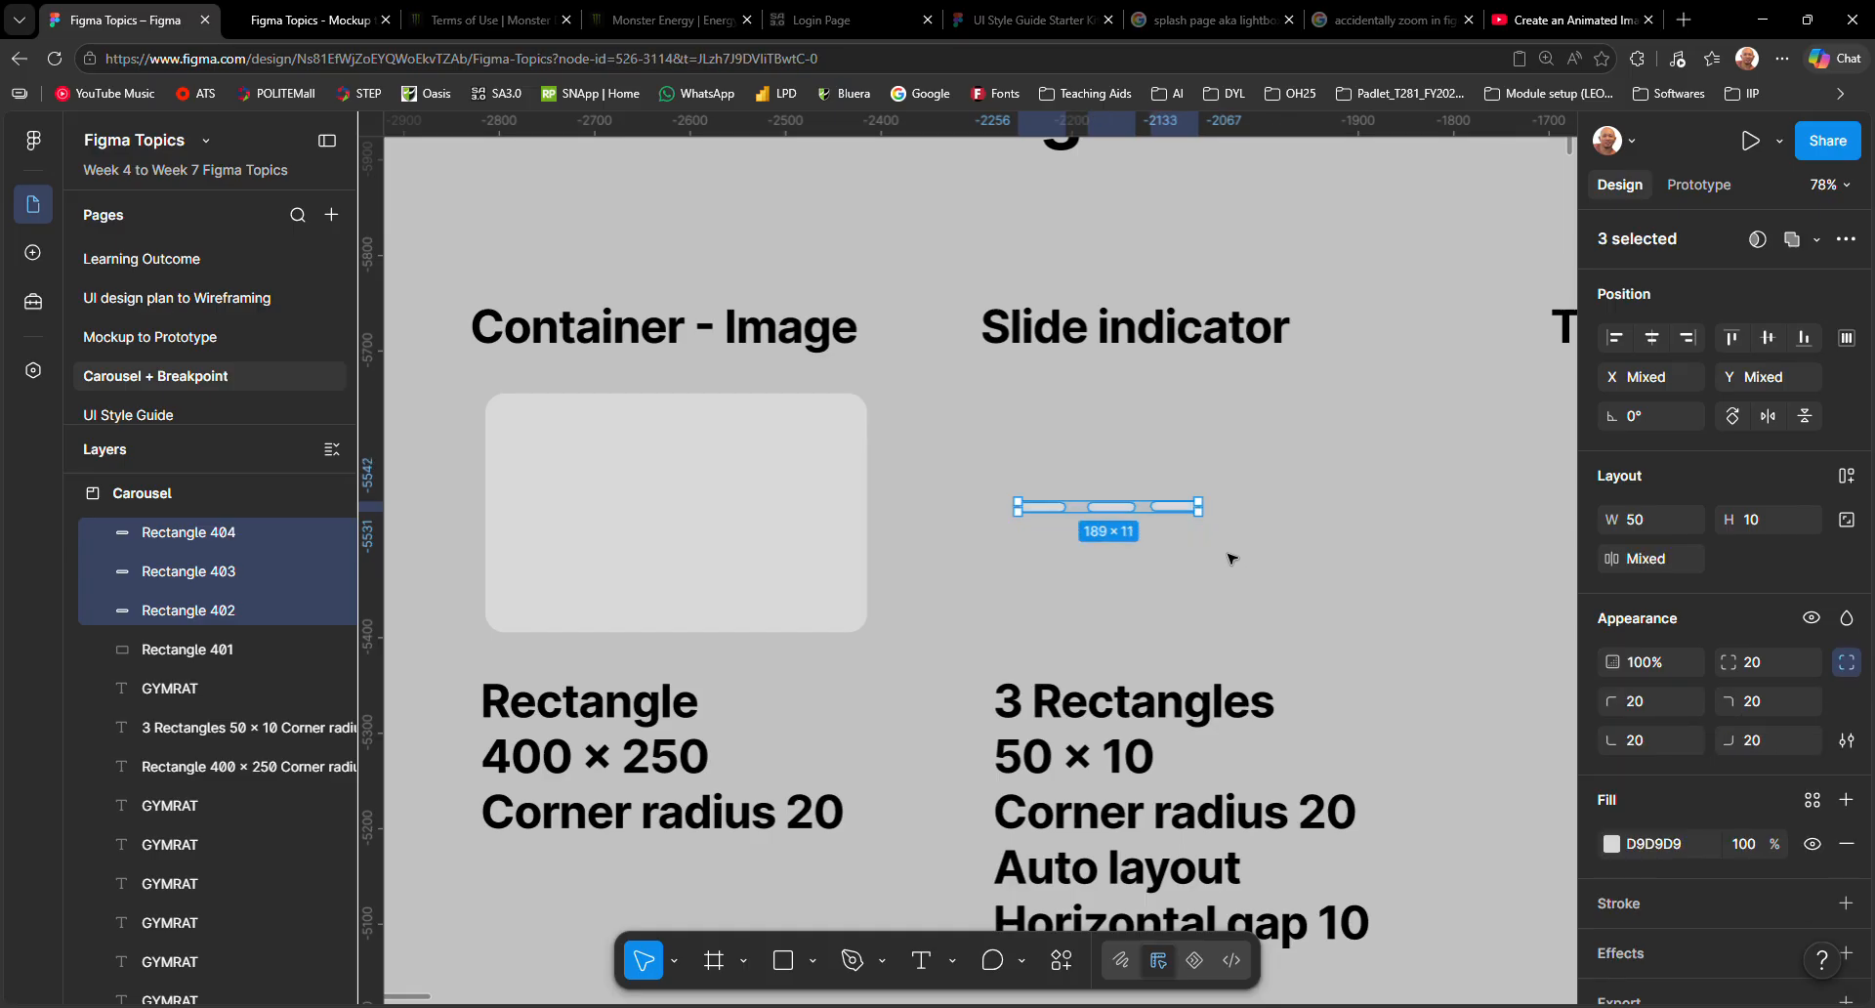
pyautogui.hotkey('shift', 'a')
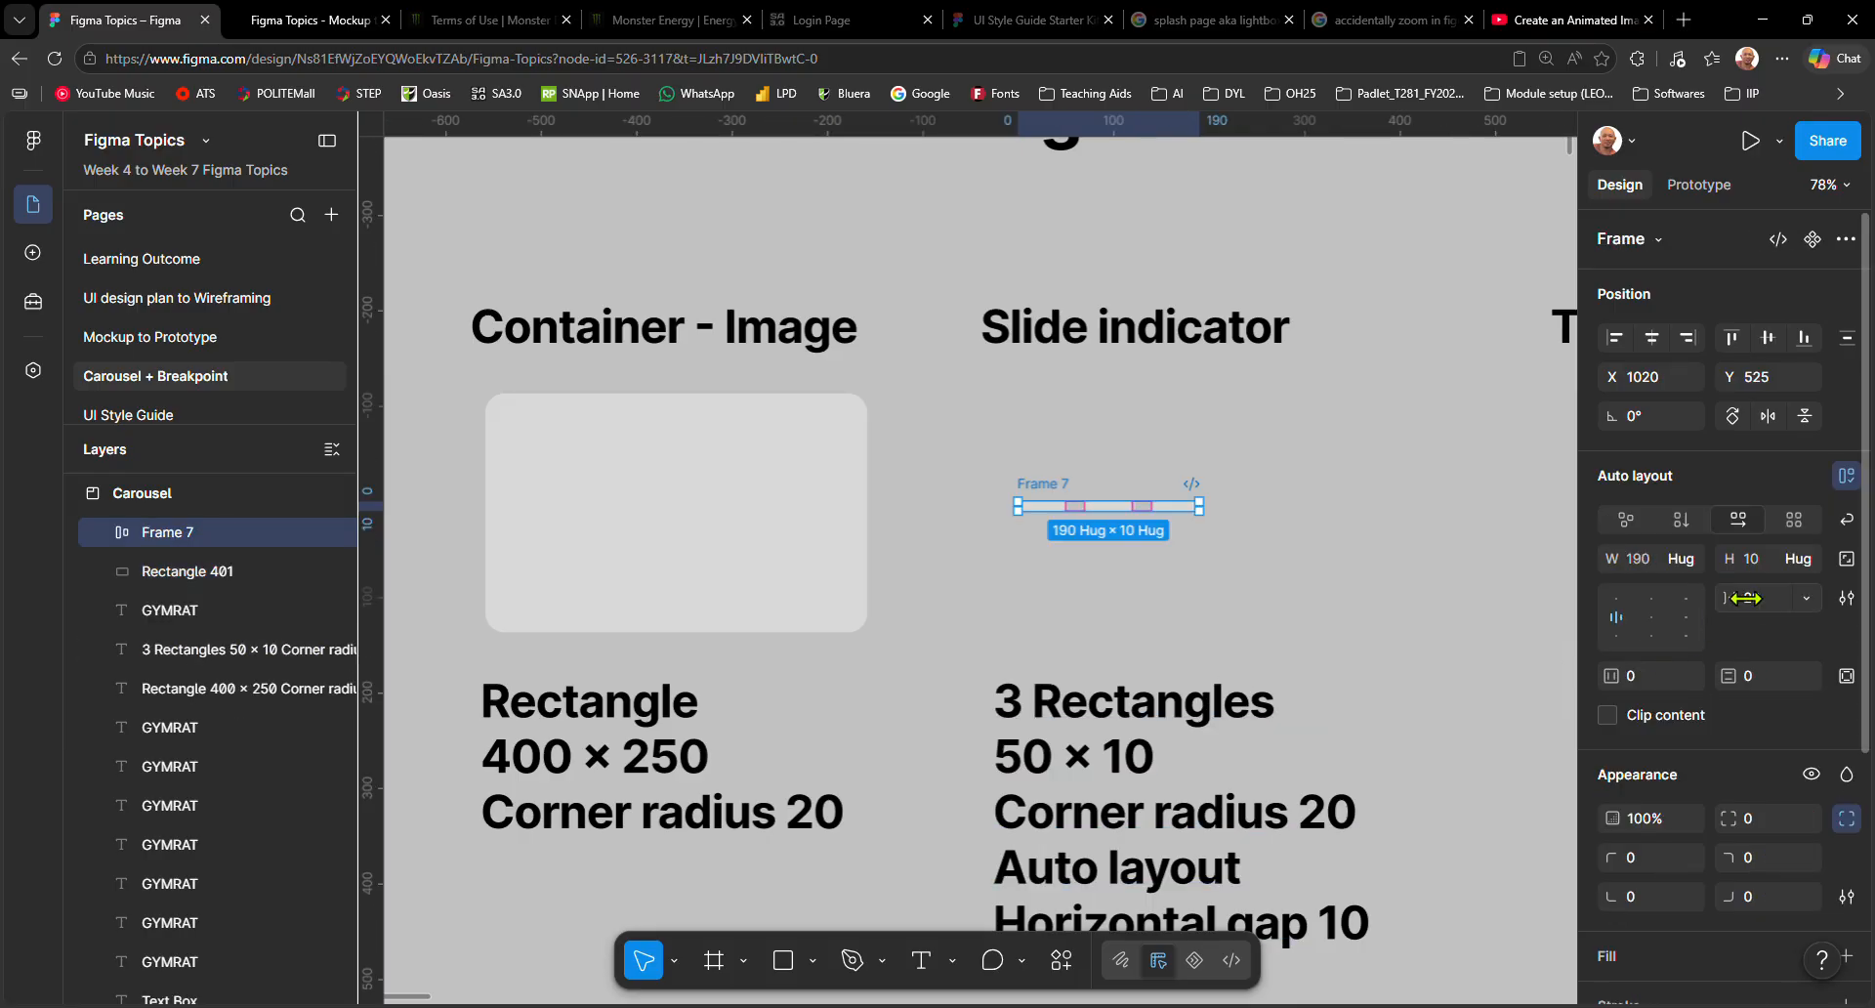
# Set the horizontal gap of the three-rectangle auto layout frame to 10.
pyautogui.scroll(-2, 1289, 714)
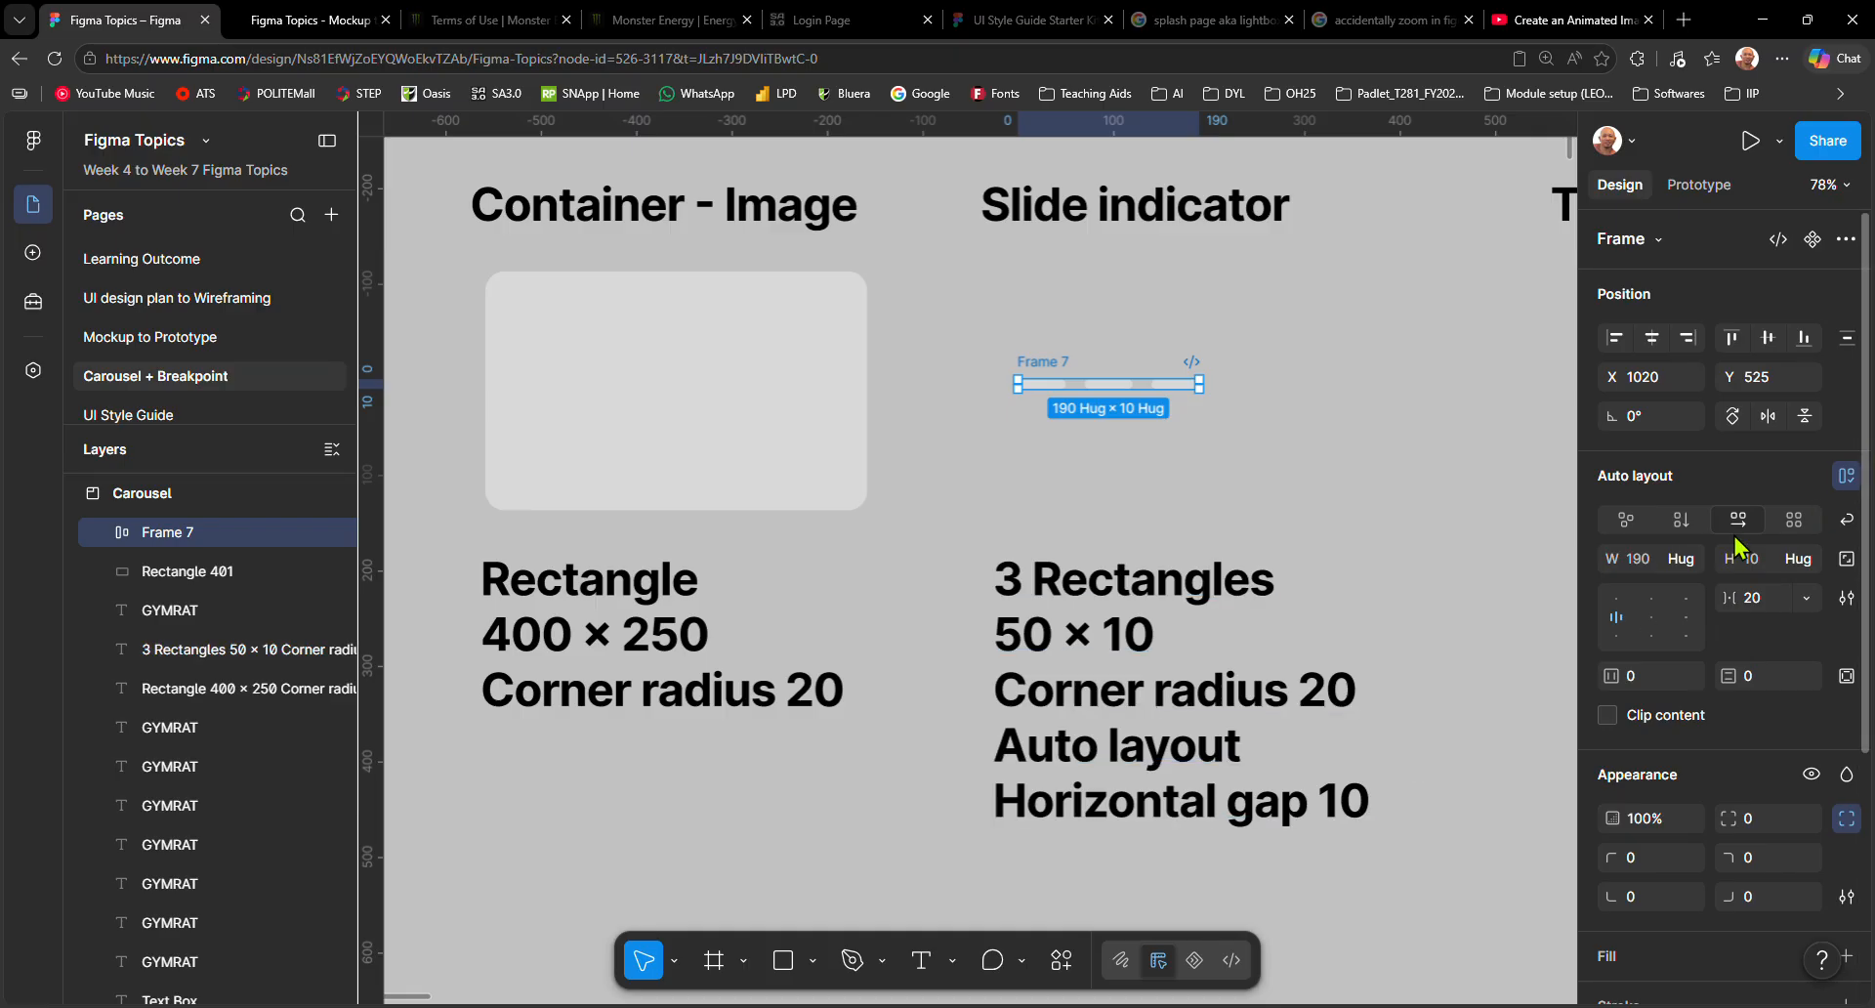
pyautogui.click(1758, 598)
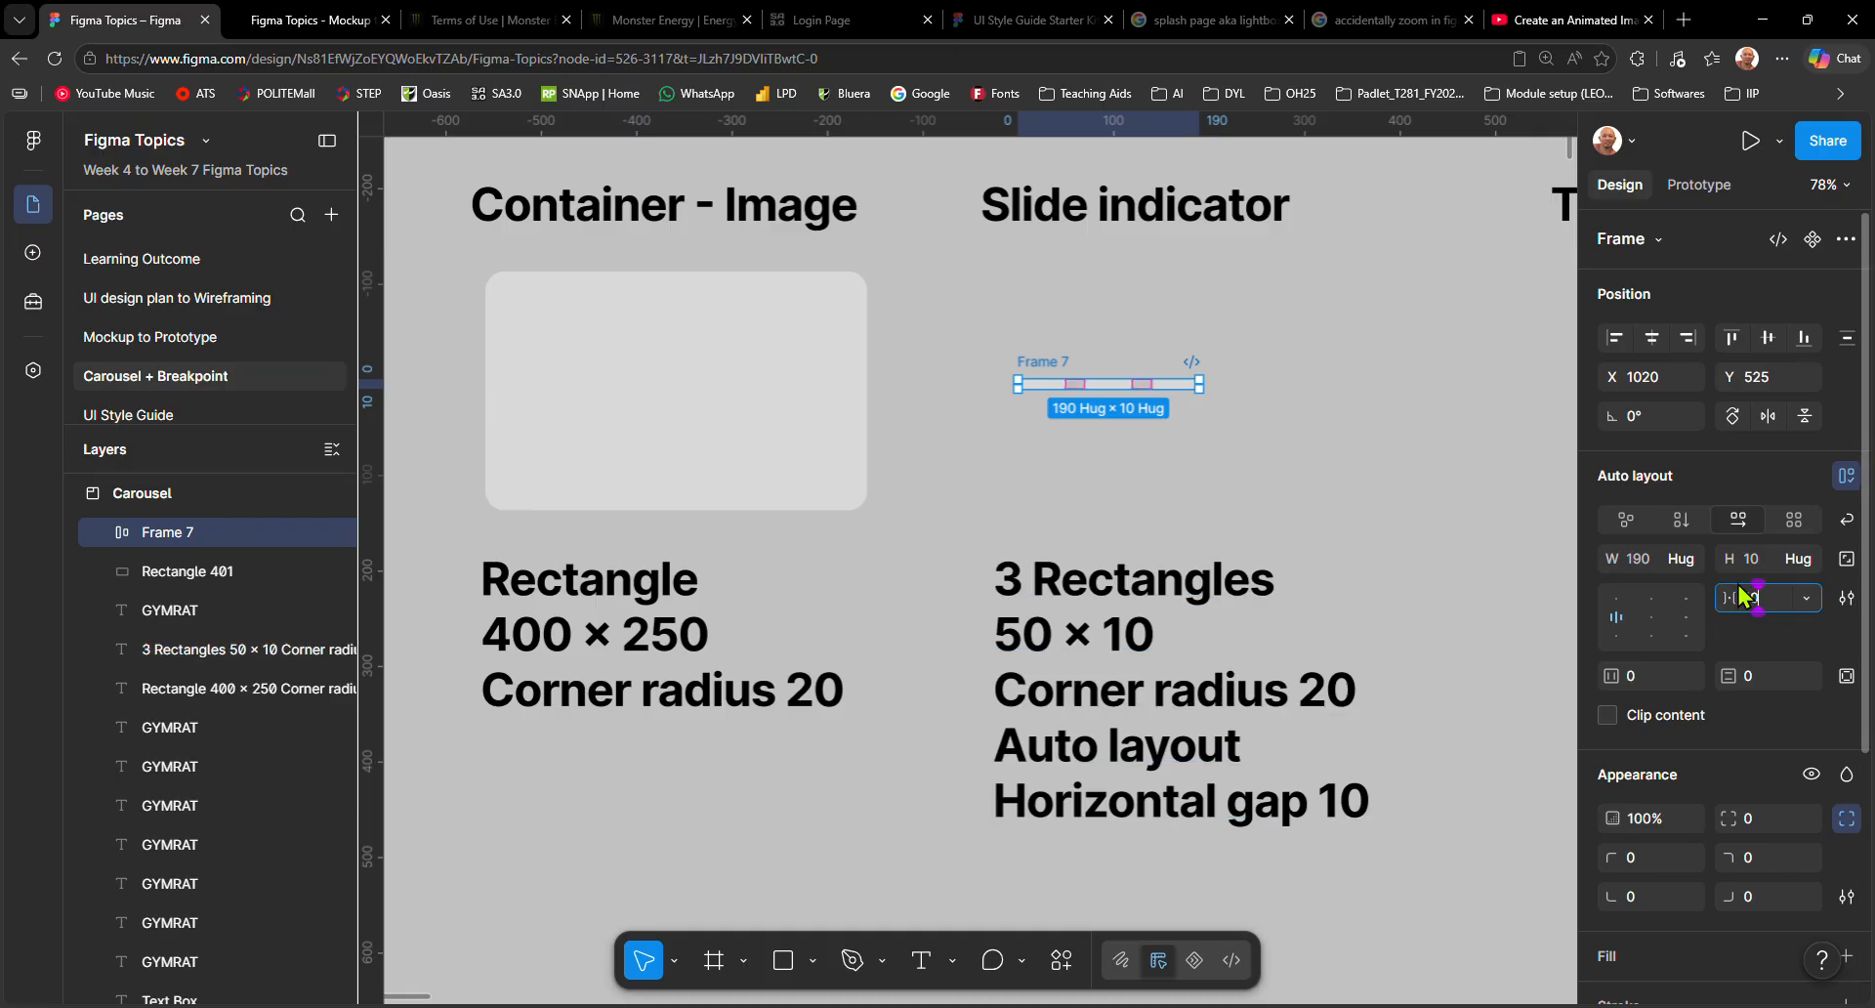
pyautogui.write('10')
pyautogui.press('Return')
# Rename the auto layout frame as "Slide indicators".
pyautogui.keyDown('ctrl'); pyautogui.scroll(4, 1057, 401); pyautogui.keyUp('ctrl')
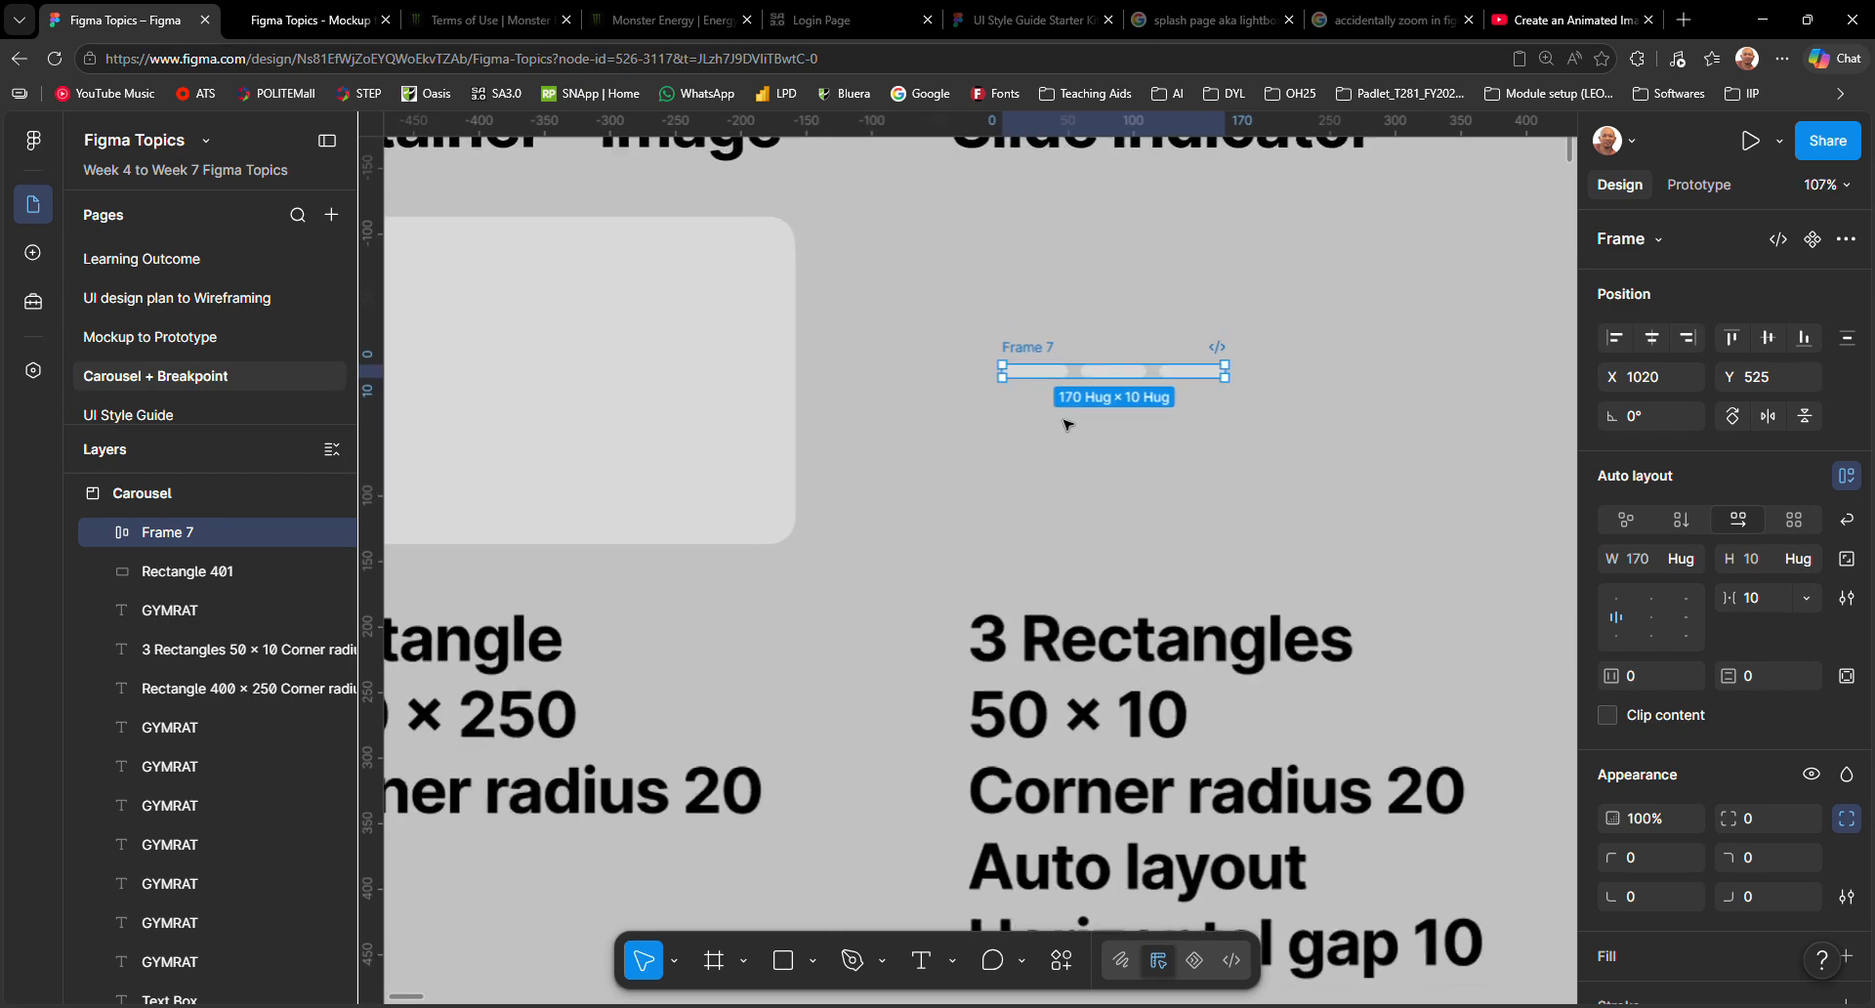
pyautogui.doubleClick(1041, 346)
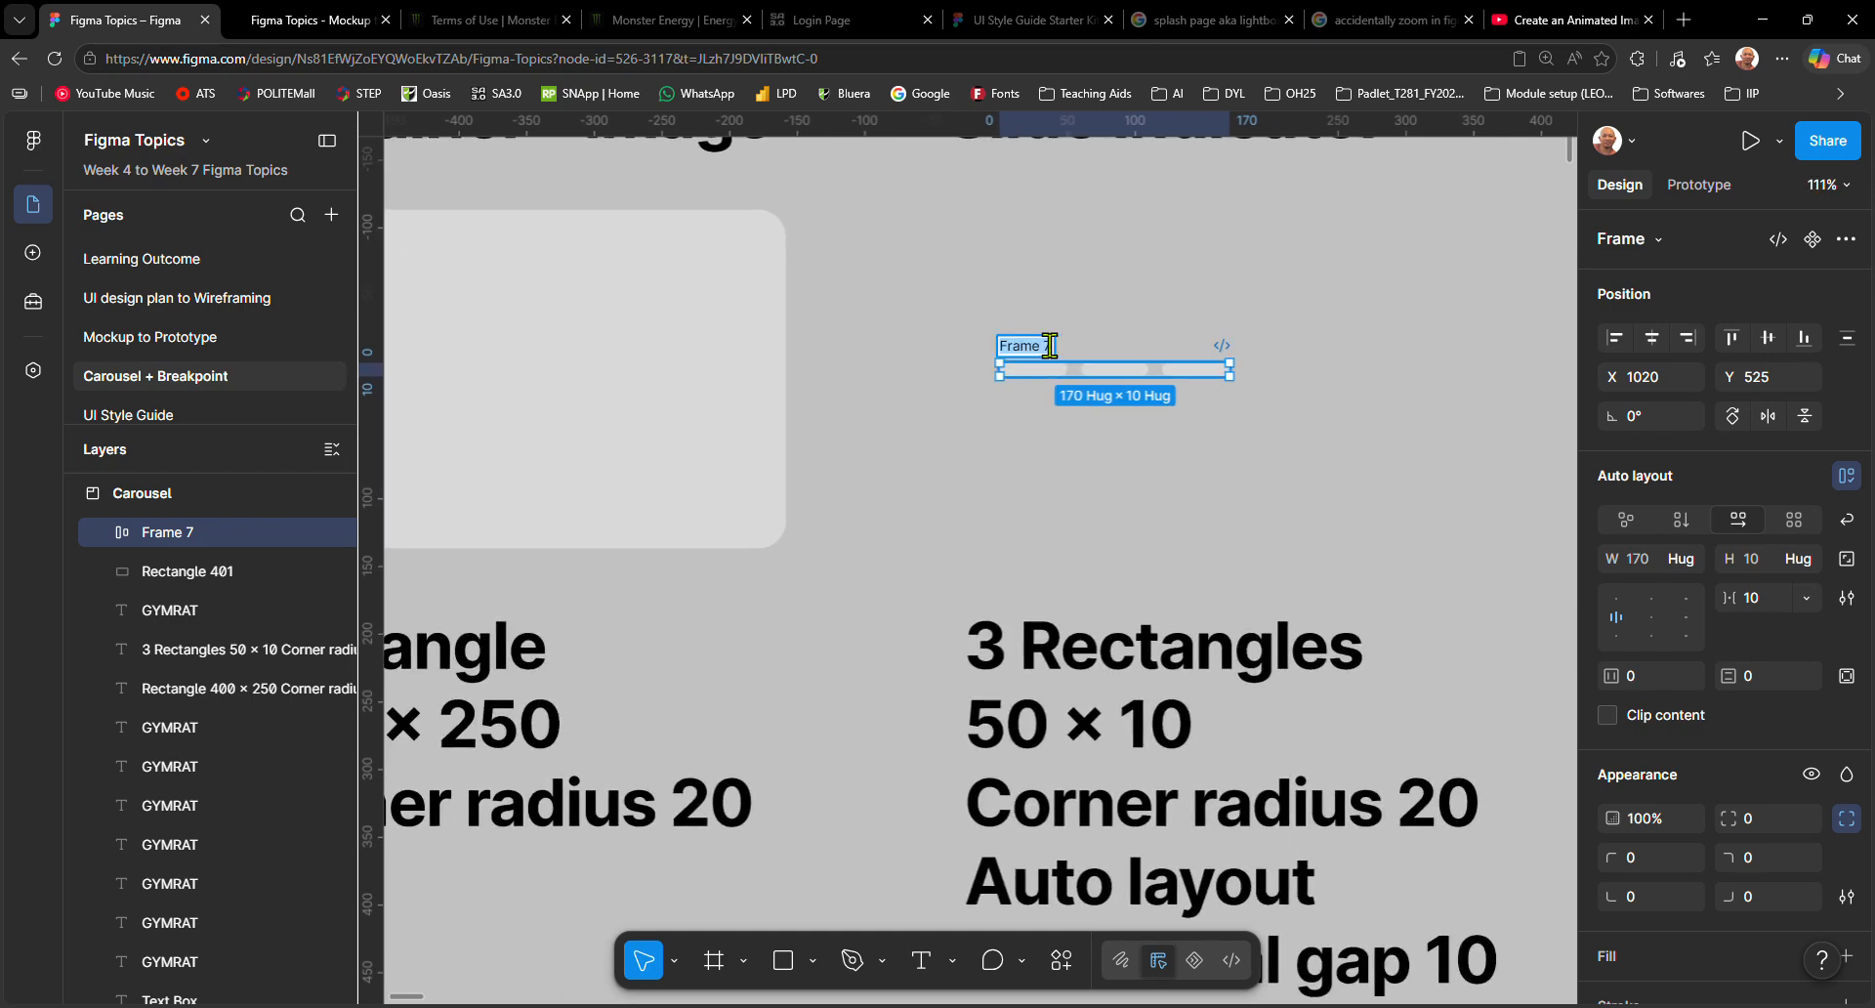
pyautogui.write('Slide in')
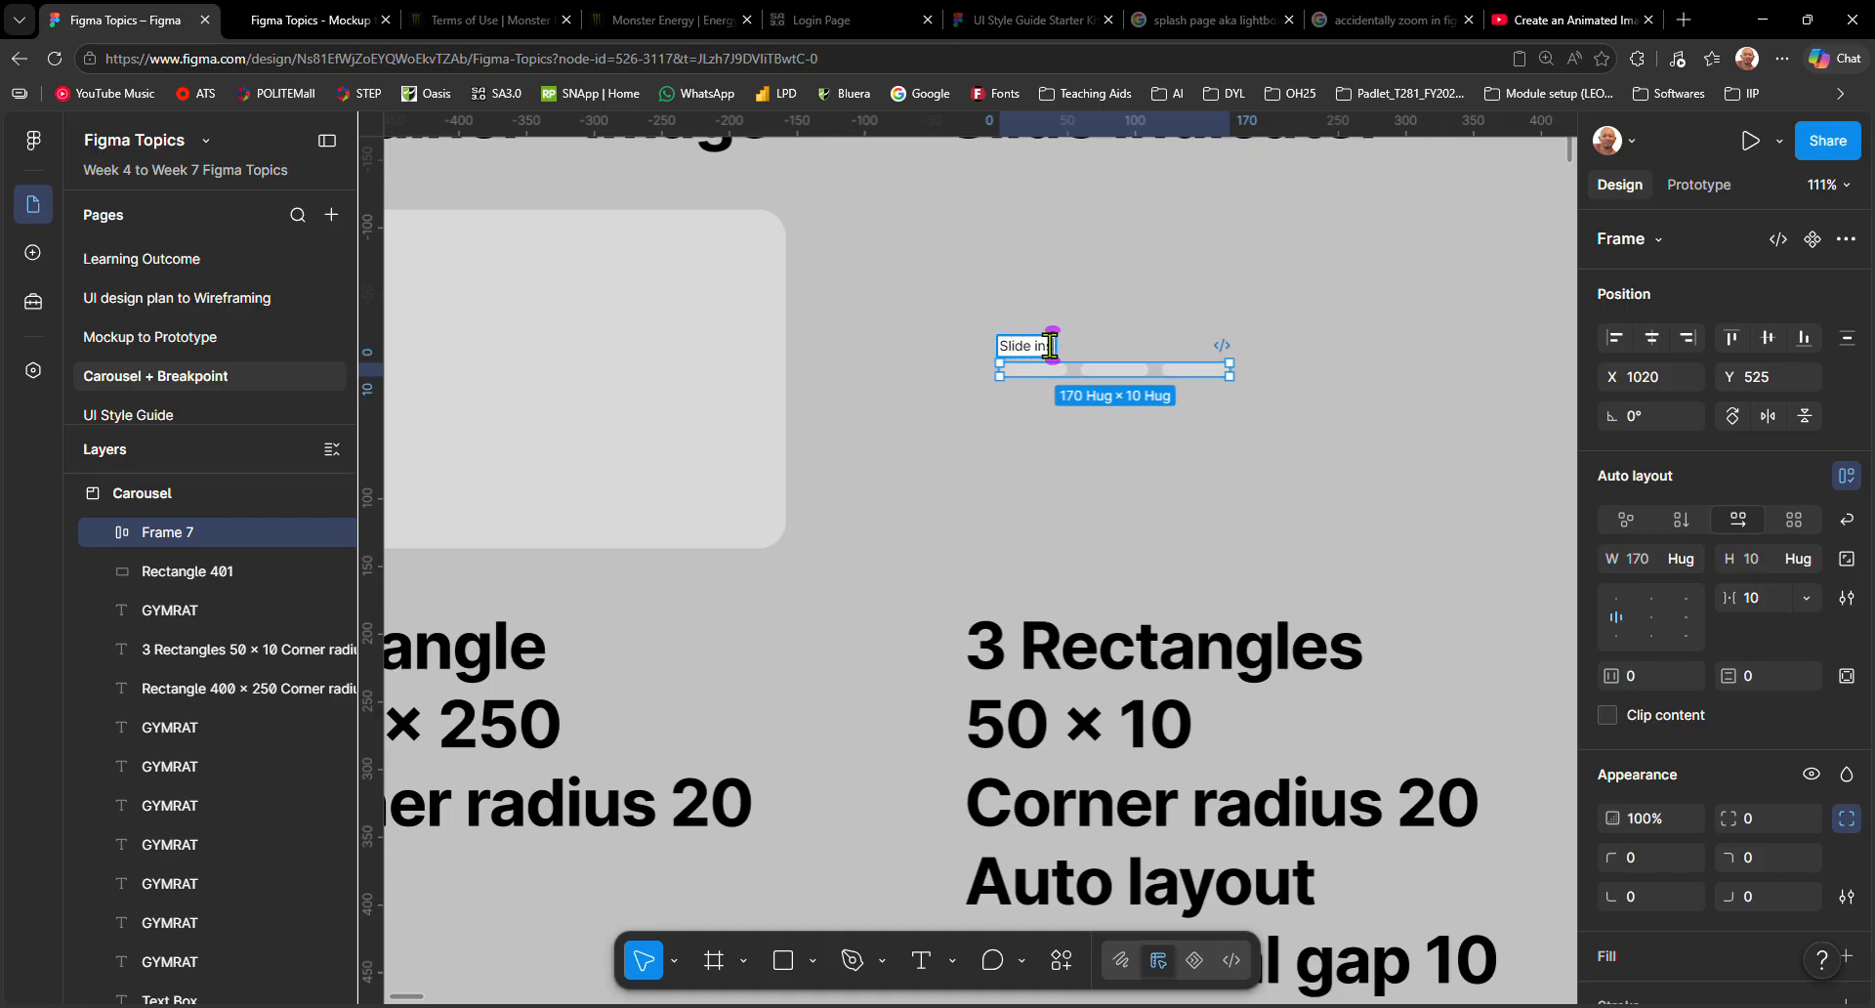
pyautogui.write('dicators')
pyautogui.press('Return')
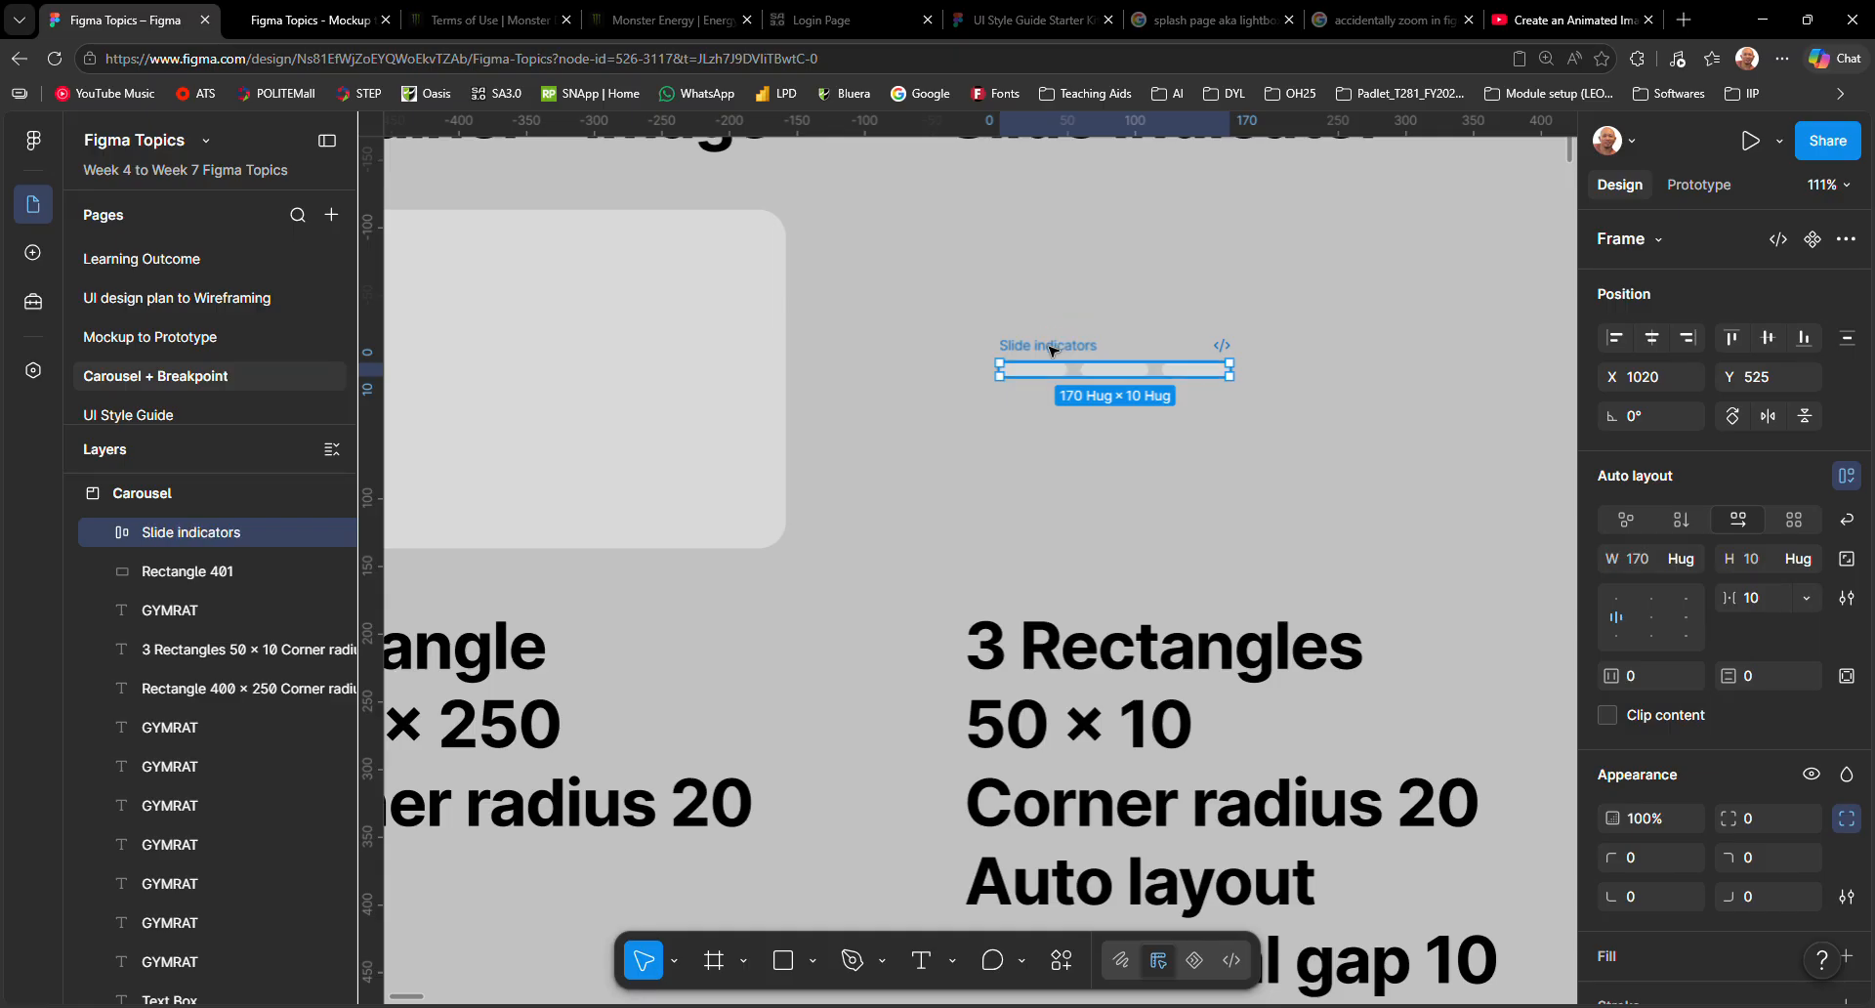
# Fill the first rectangle of the slide indicators with the purple 8A38F5 from the page's colours.
pyautogui.doubleClick(1058, 372)
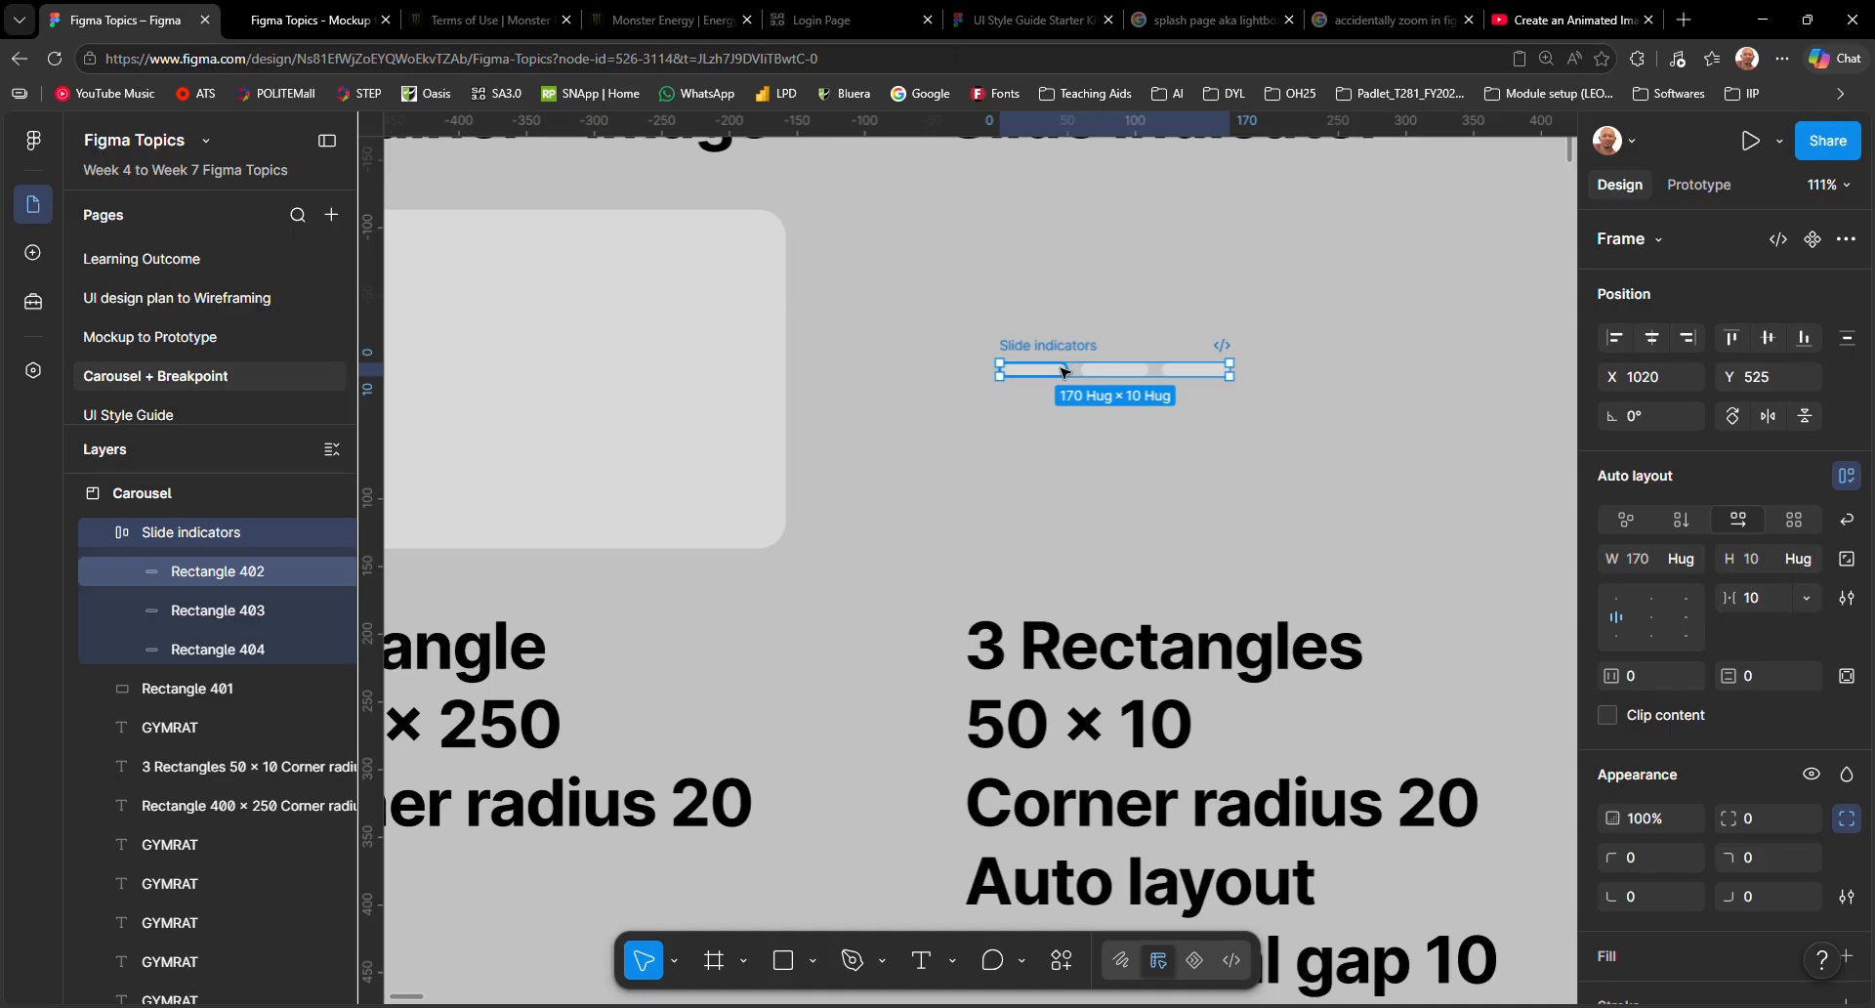
pyautogui.doubleClick(1058, 372)
pyautogui.press('Escape')
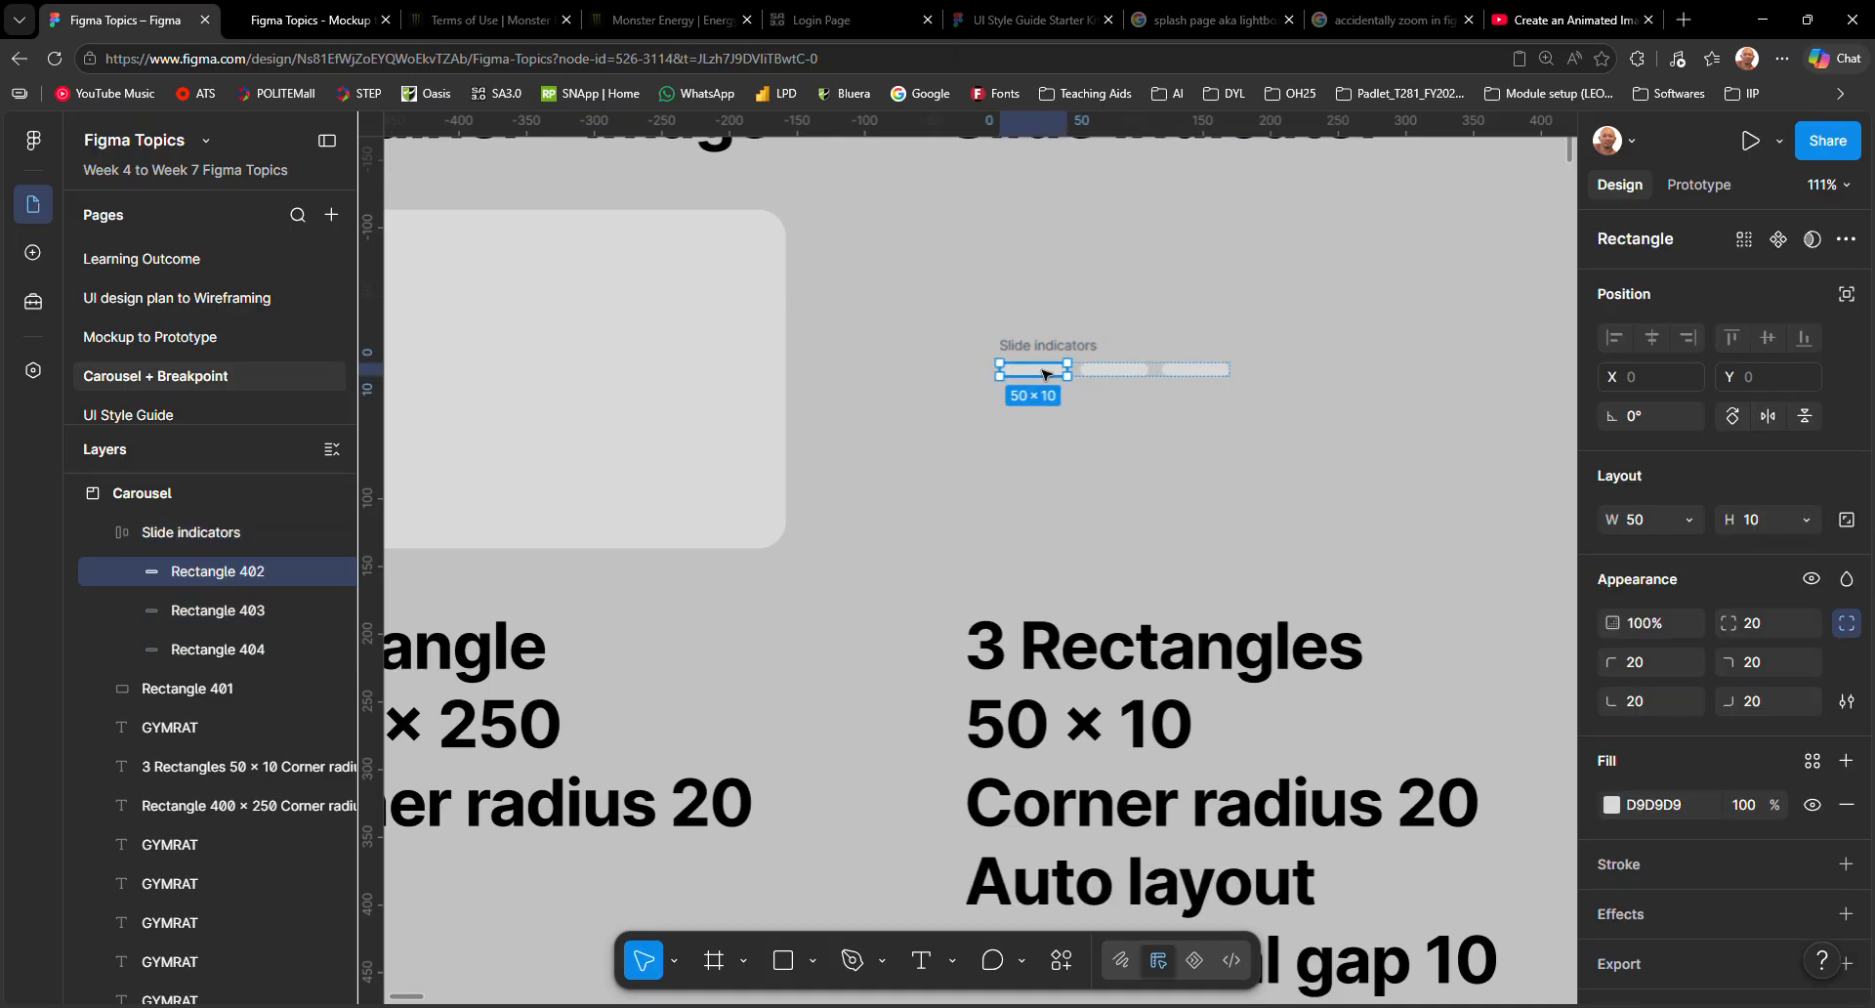
pyautogui.click(1066, 427)
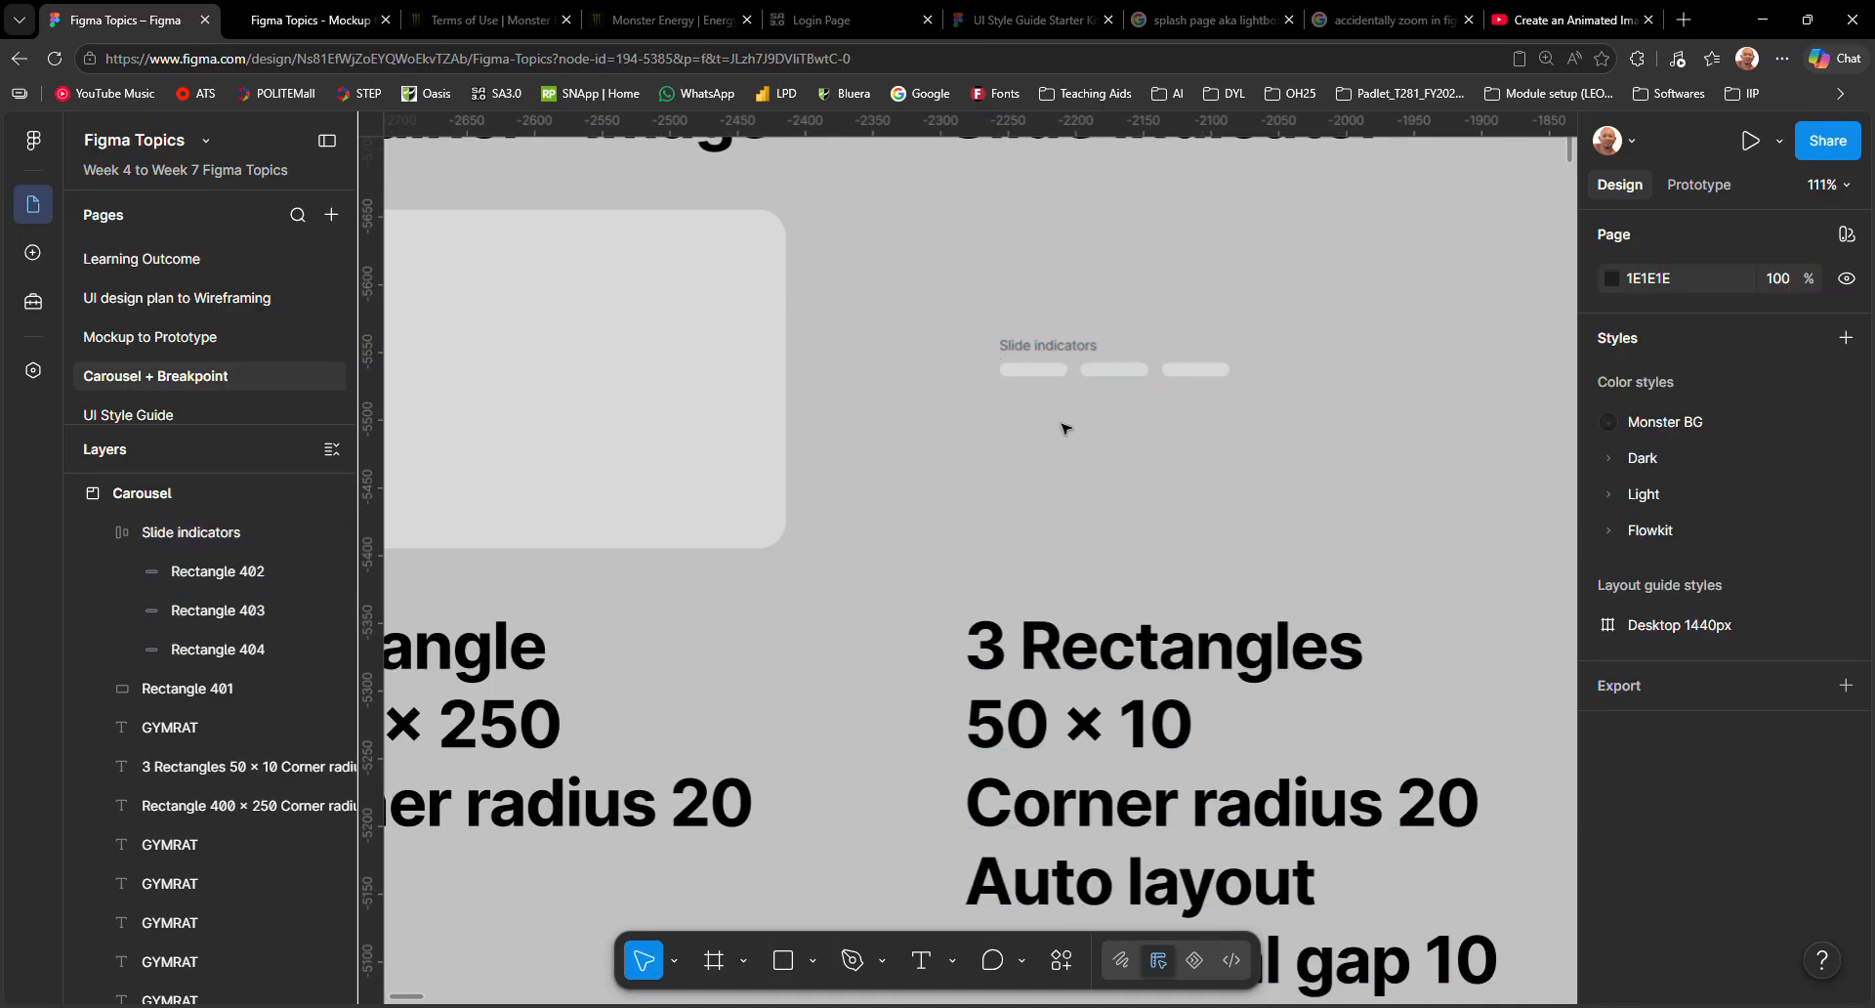
pyautogui.click(1063, 372)
pyautogui.click(1611, 804)
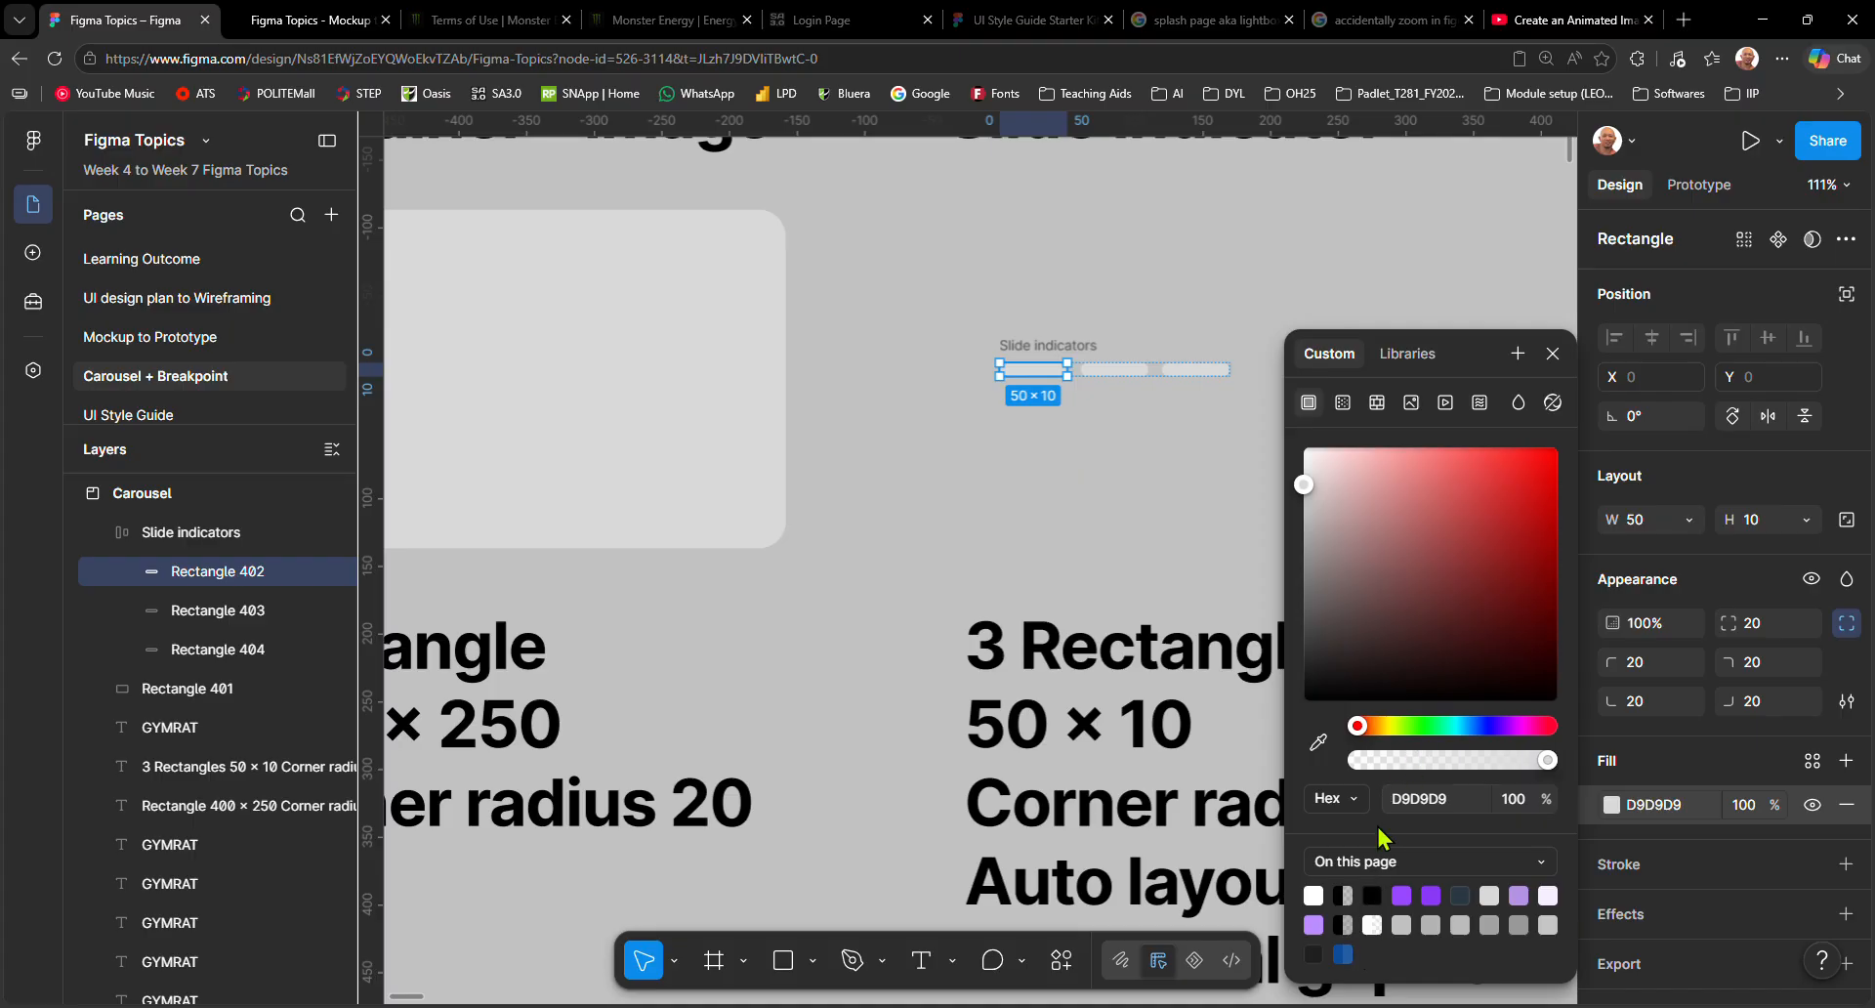
pyautogui.click(1432, 894)
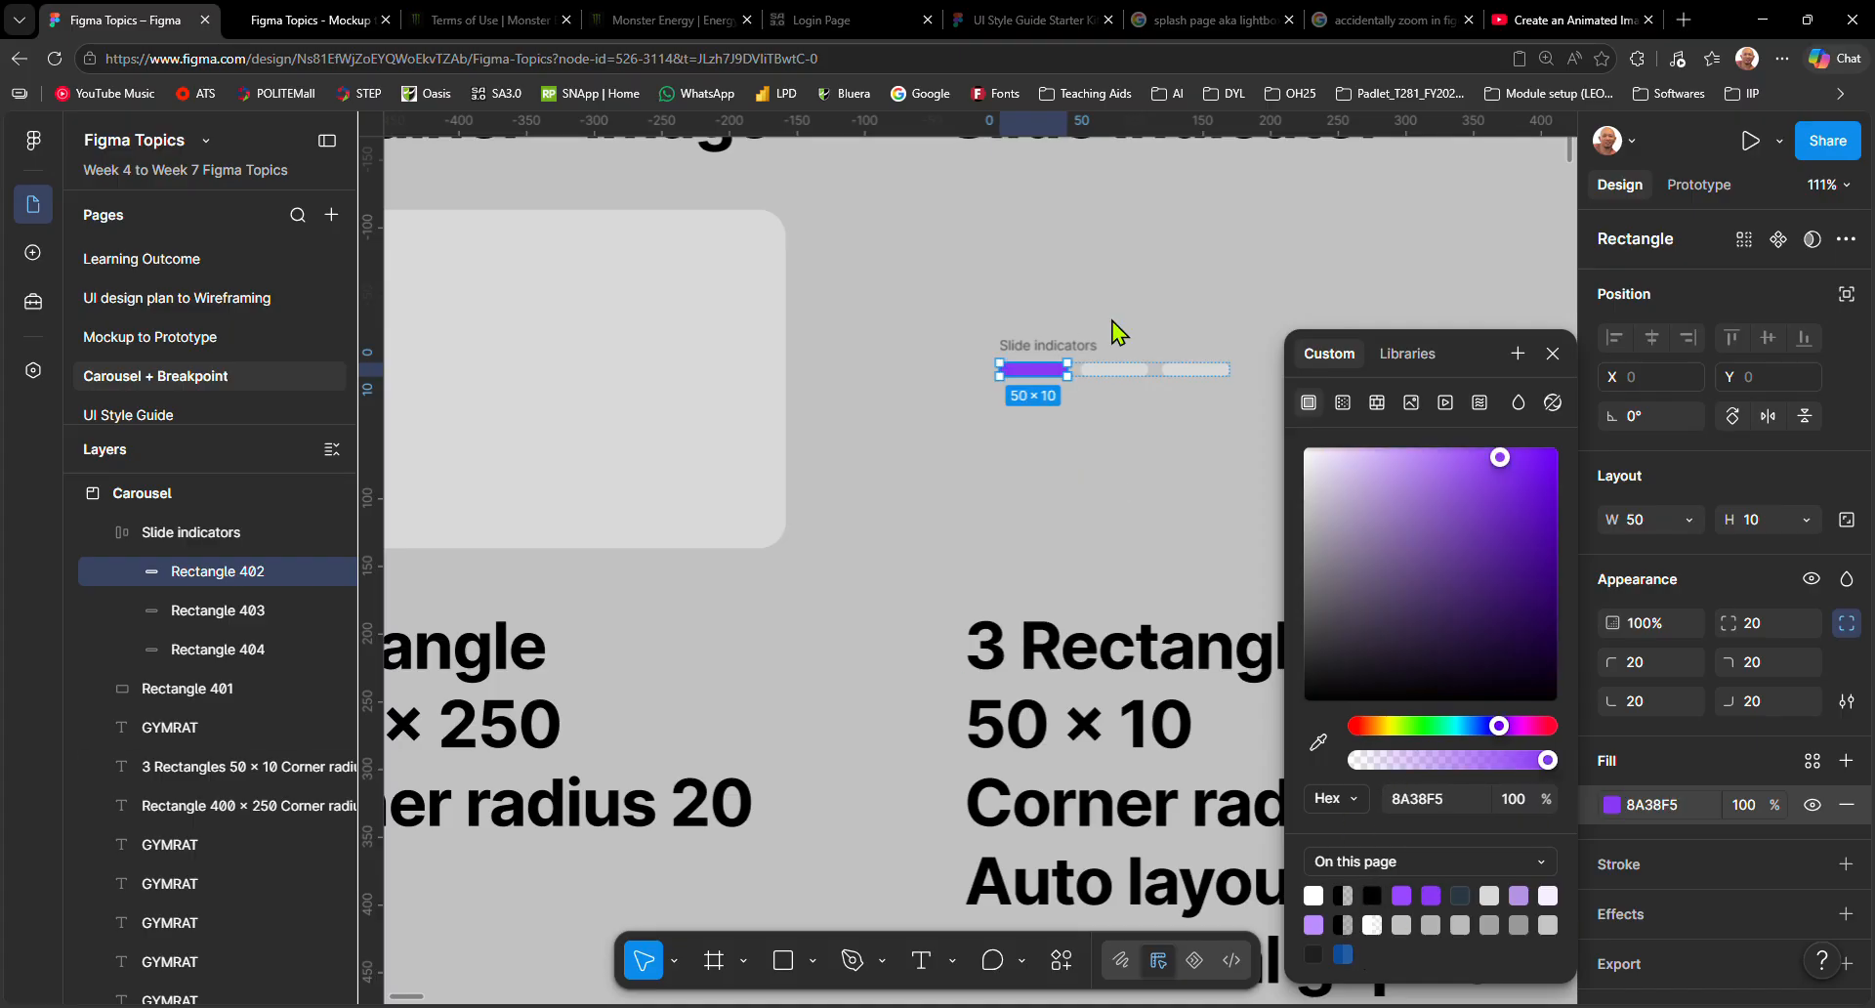
pyautogui.click(1111, 321)
# Draw a text box about 363 × 172 below the Text Box heading and enter "Membership - 1 month" in it.
pyautogui.scroll(-3, 1114, 322)
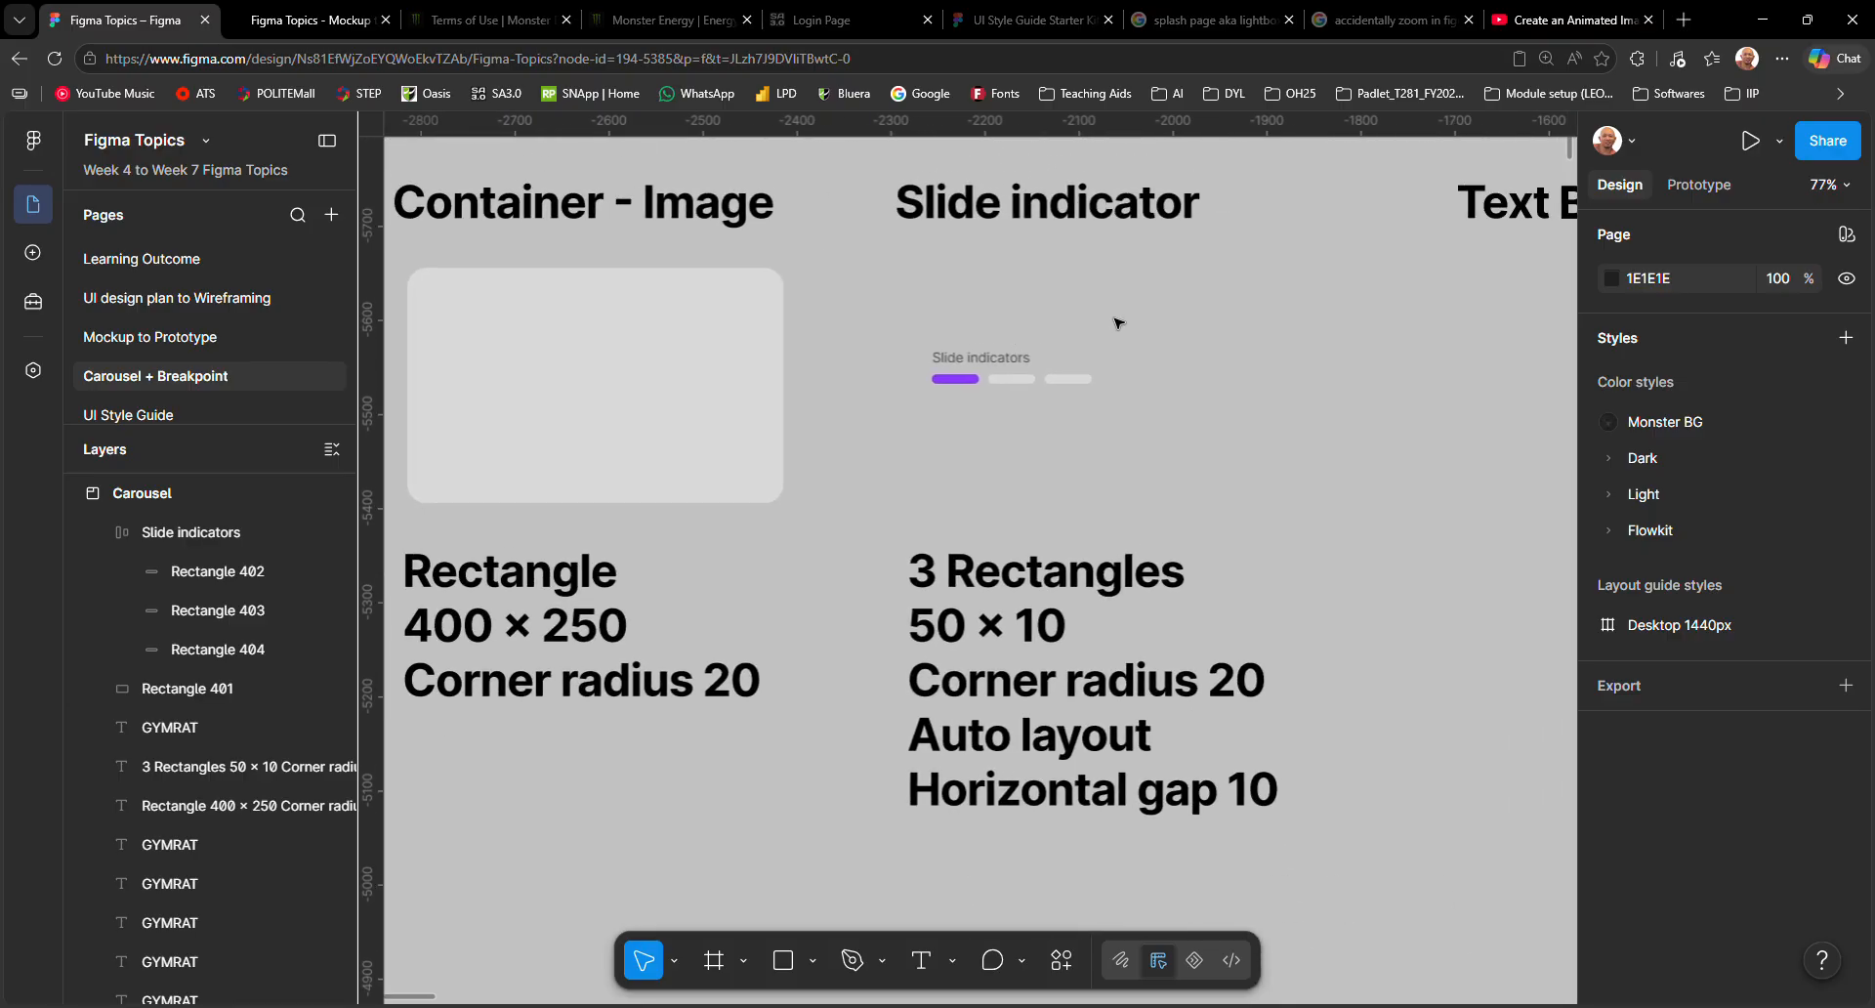
pyautogui.hscroll(1, 963, 430)
pyautogui.scroll(-2, 986, 432)
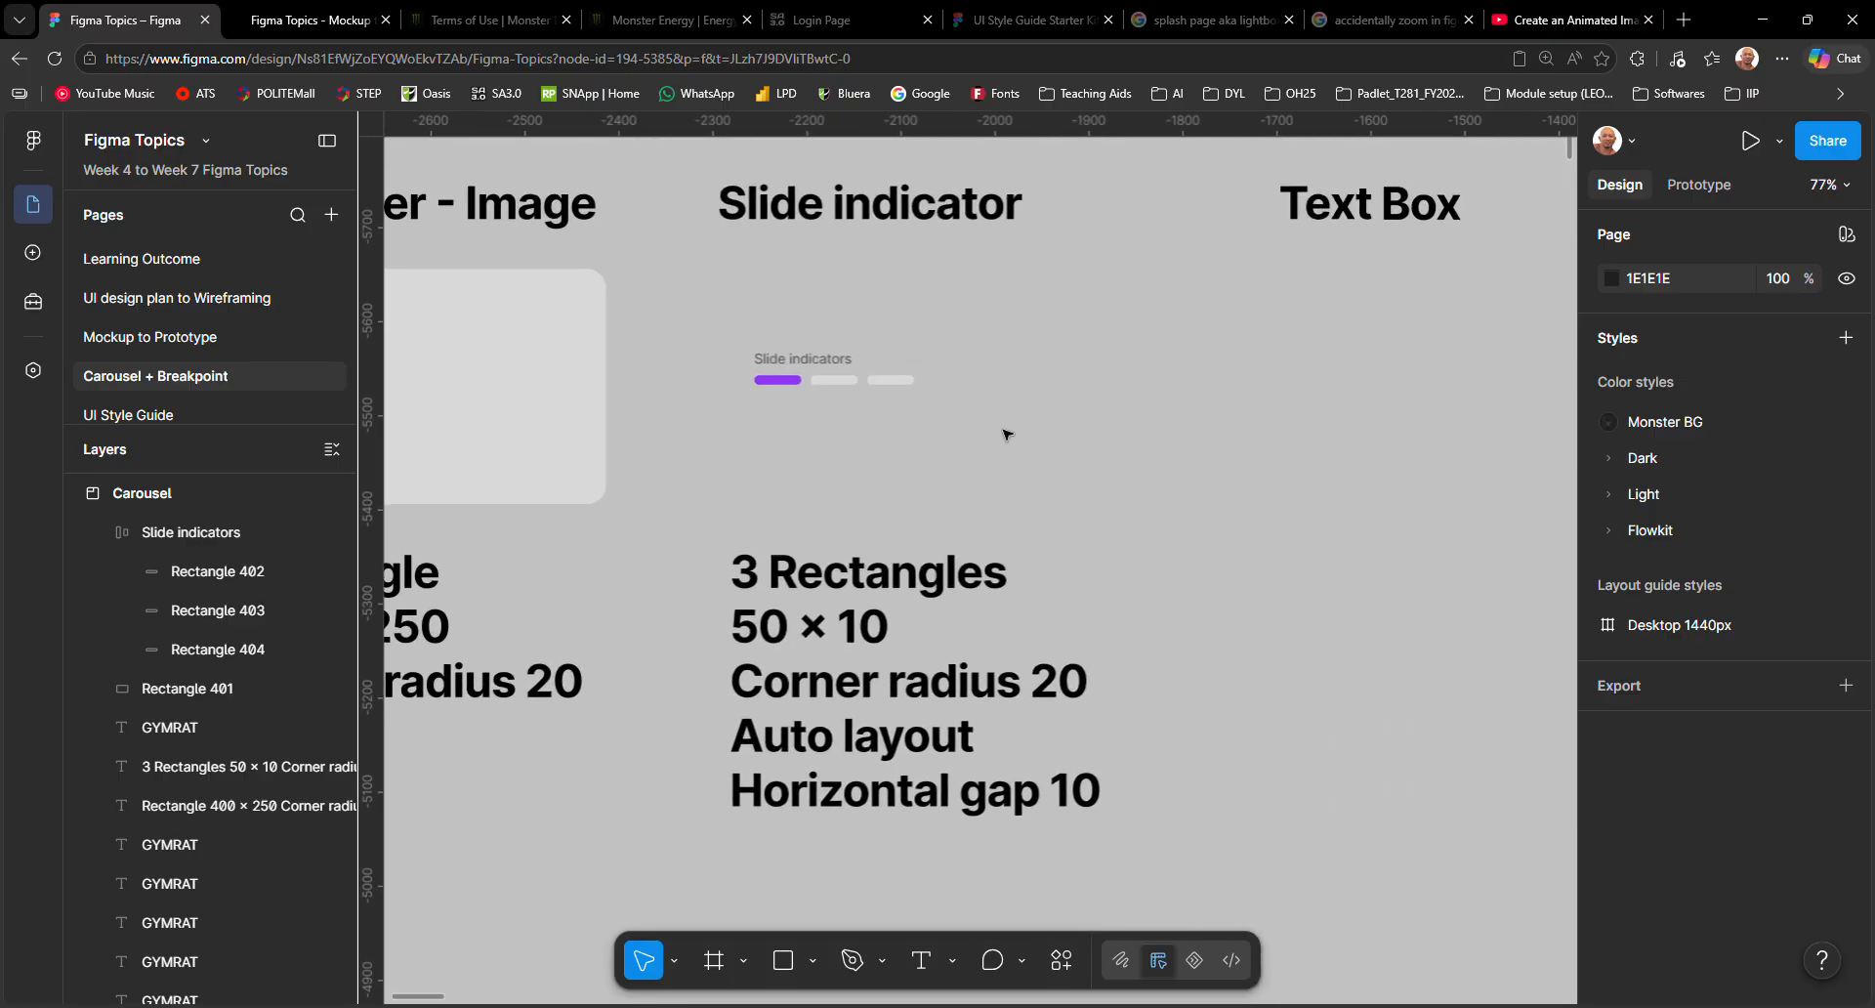
pyautogui.hscroll(1, 1123, 420)
pyautogui.press('t')
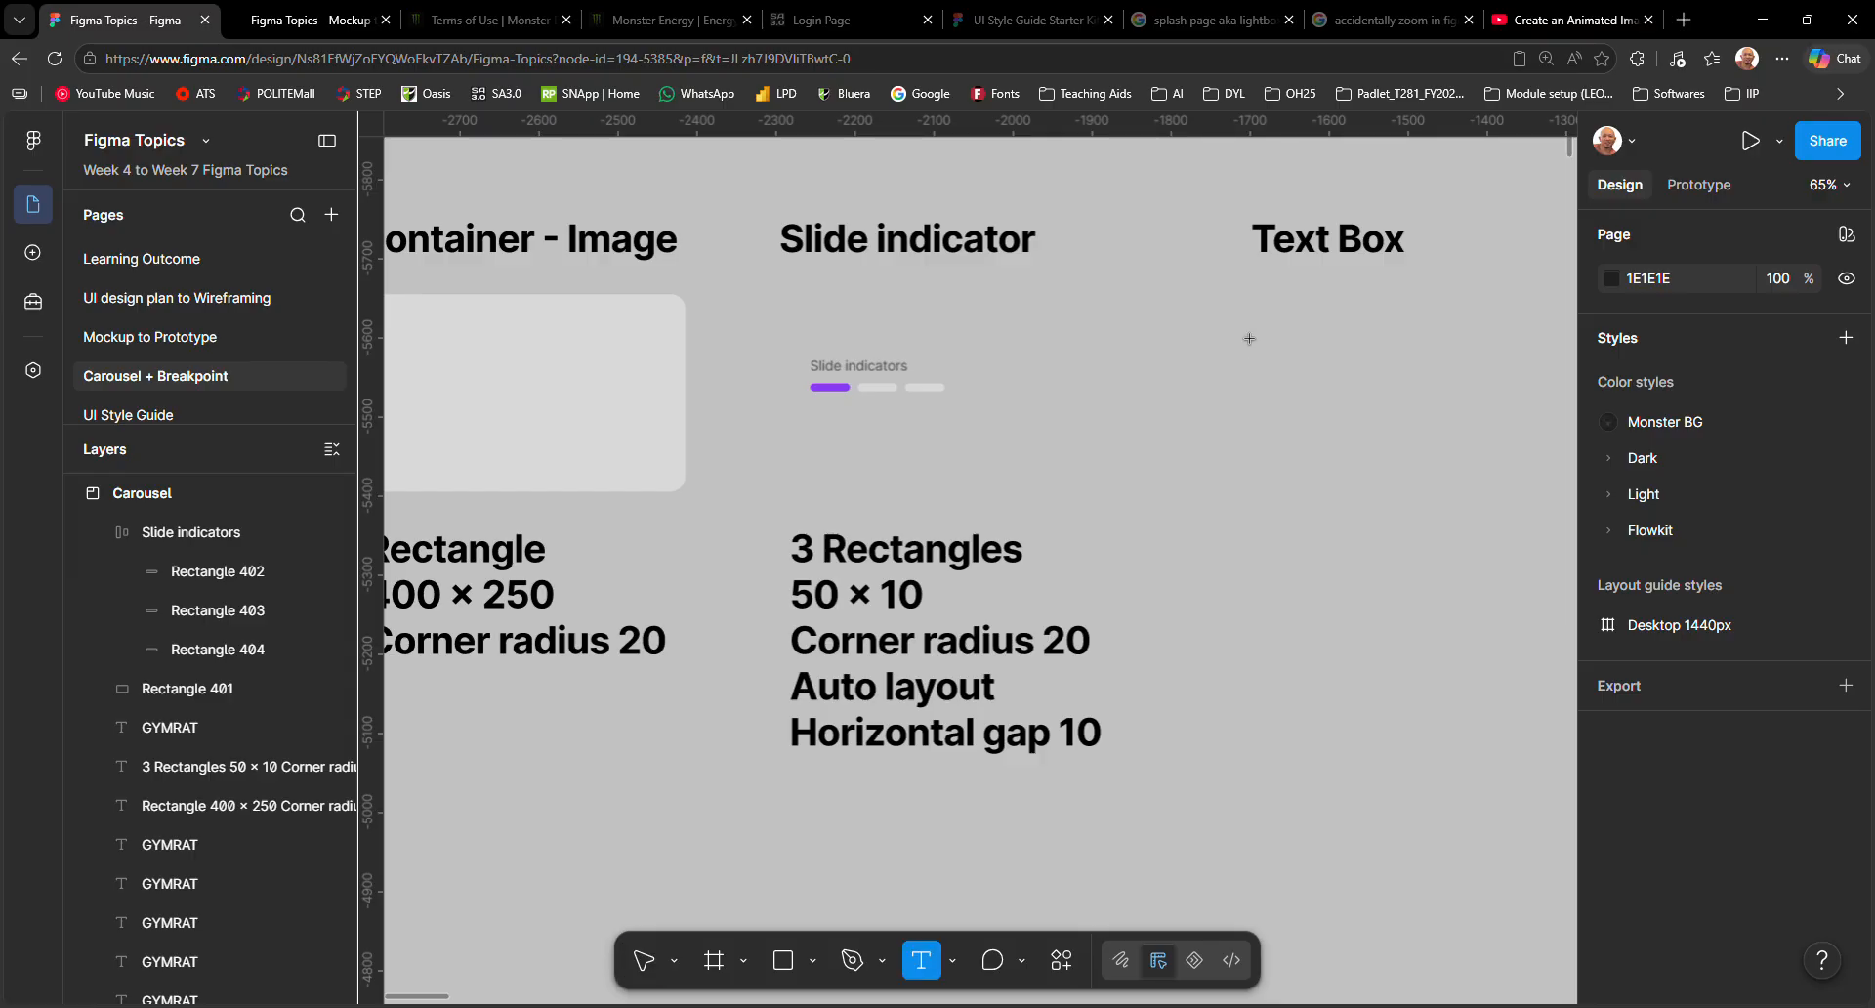
pyautogui.moveTo(1249, 338); pyautogui.dragTo(1537, 474)
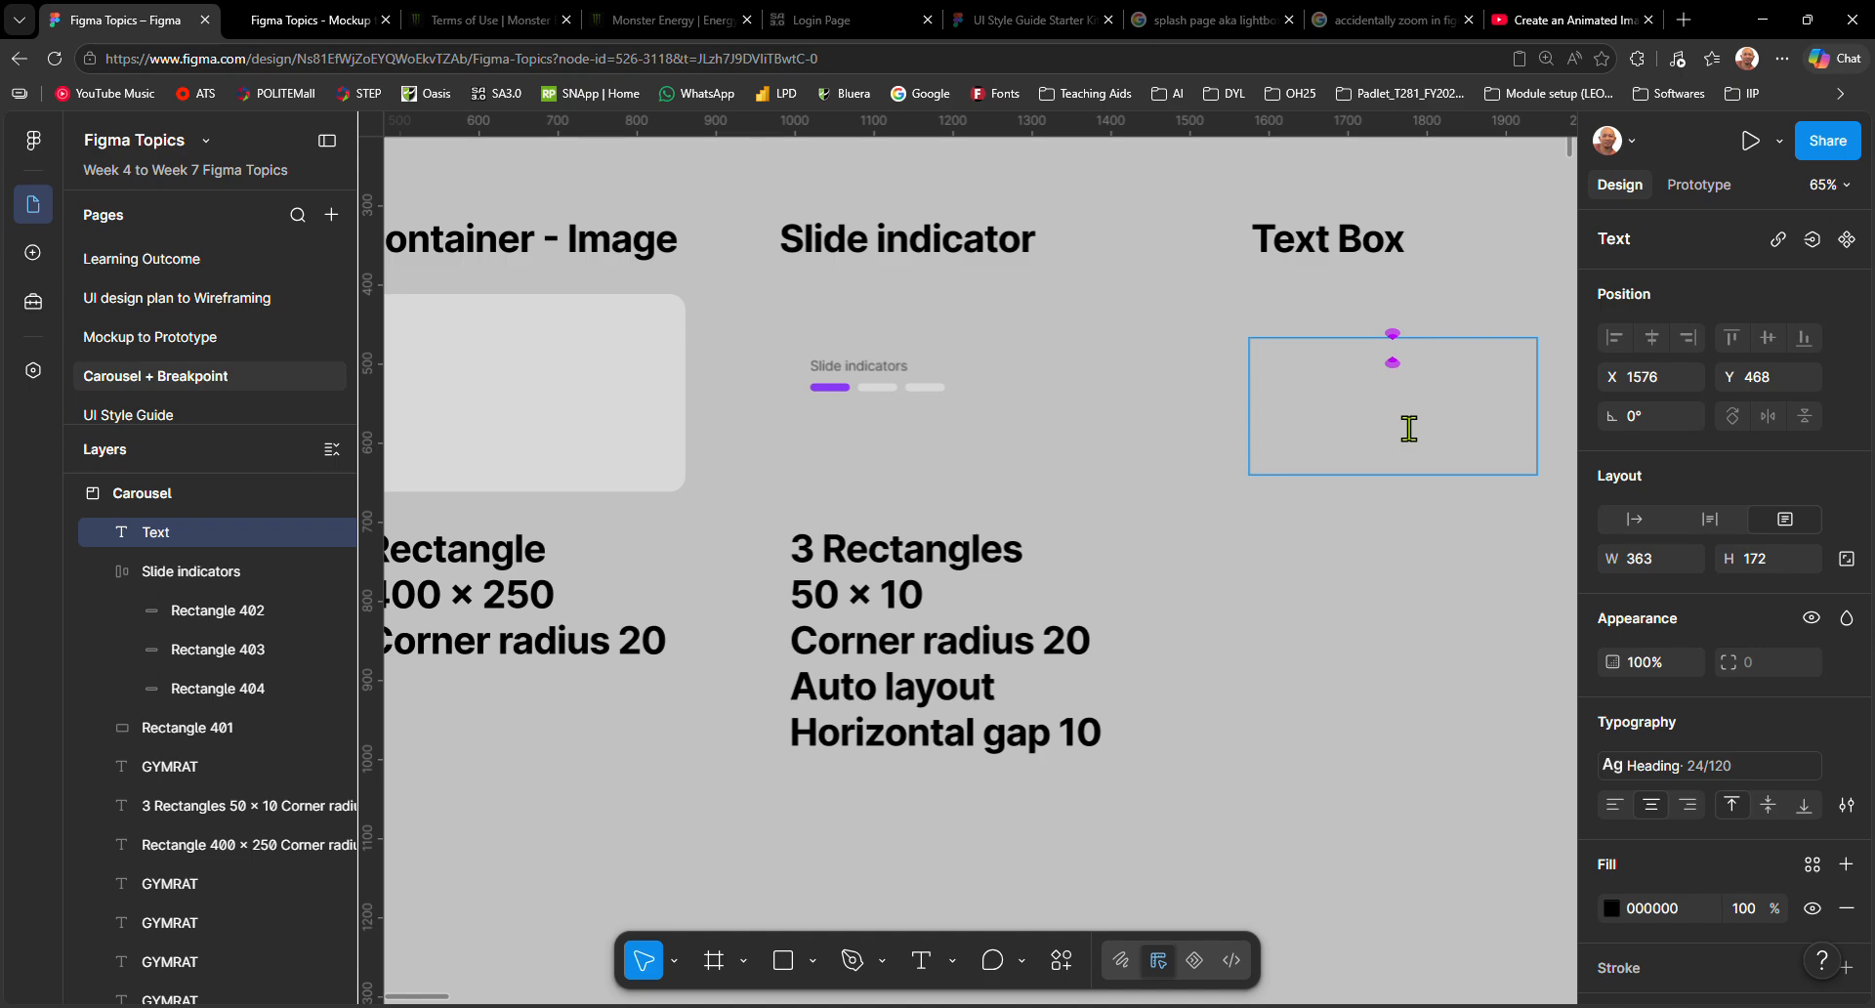
pyautogui.write('Membe')
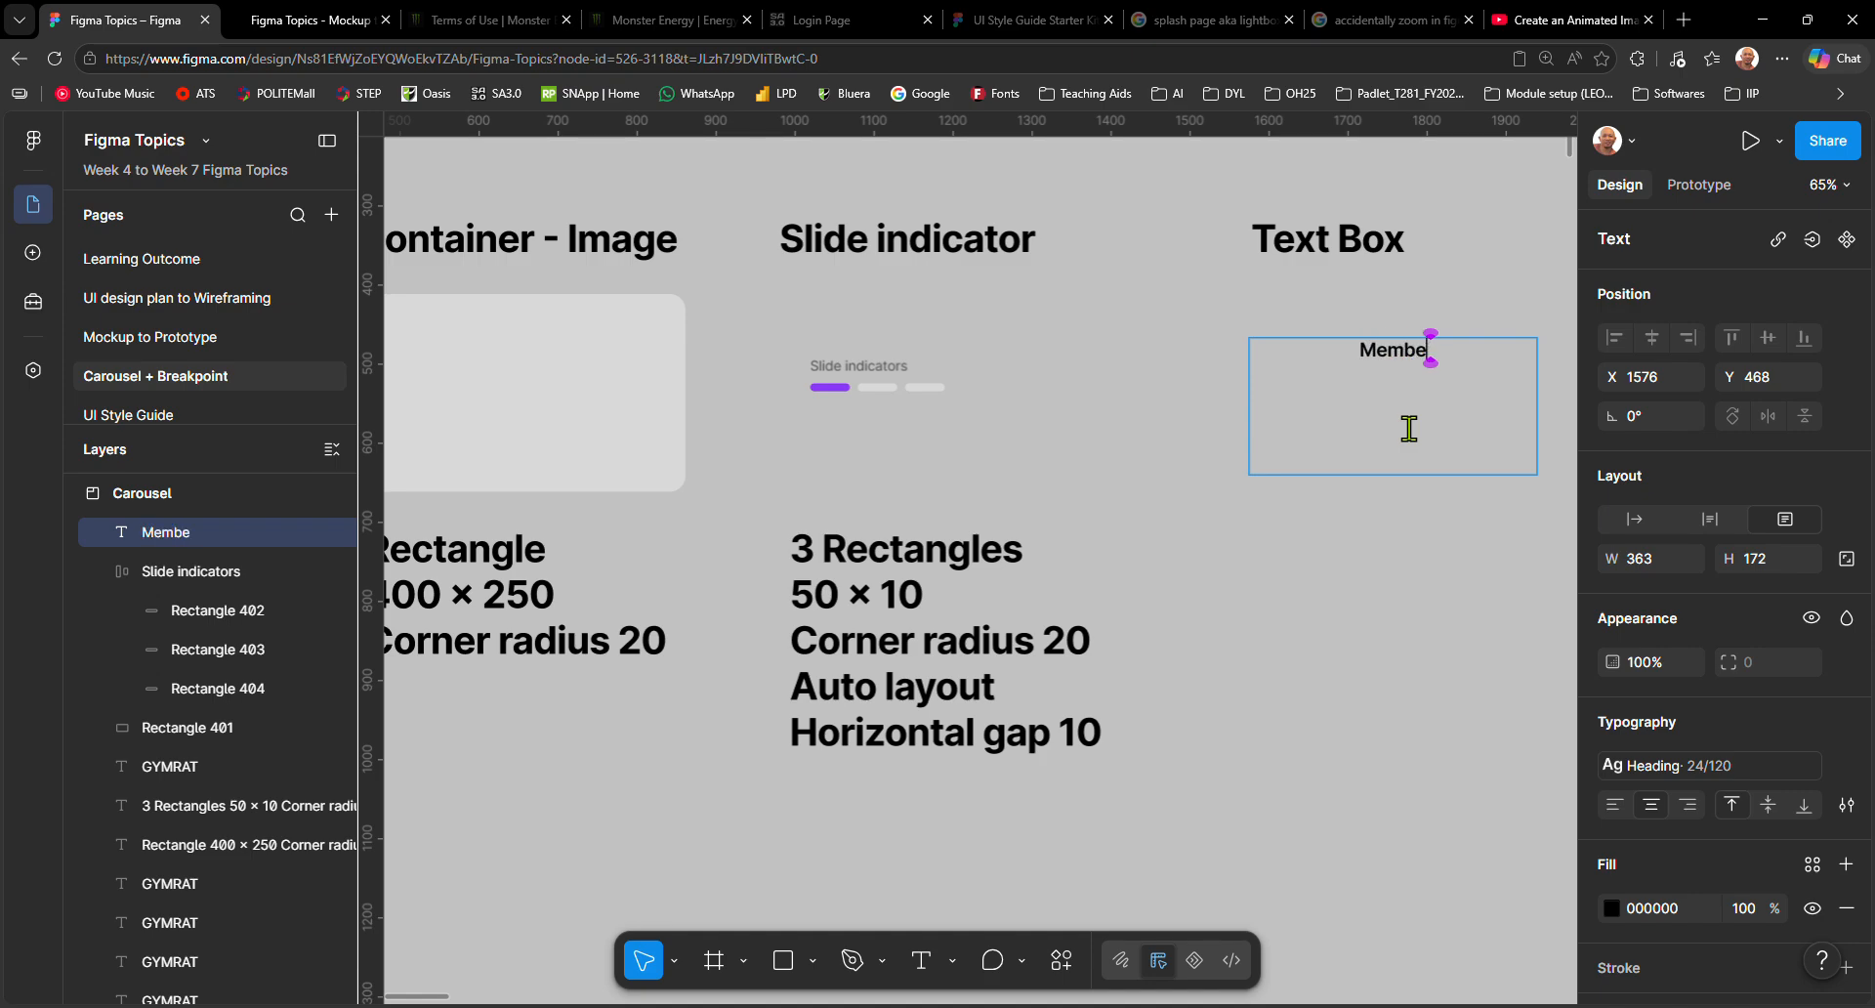
pyautogui.write('rship')
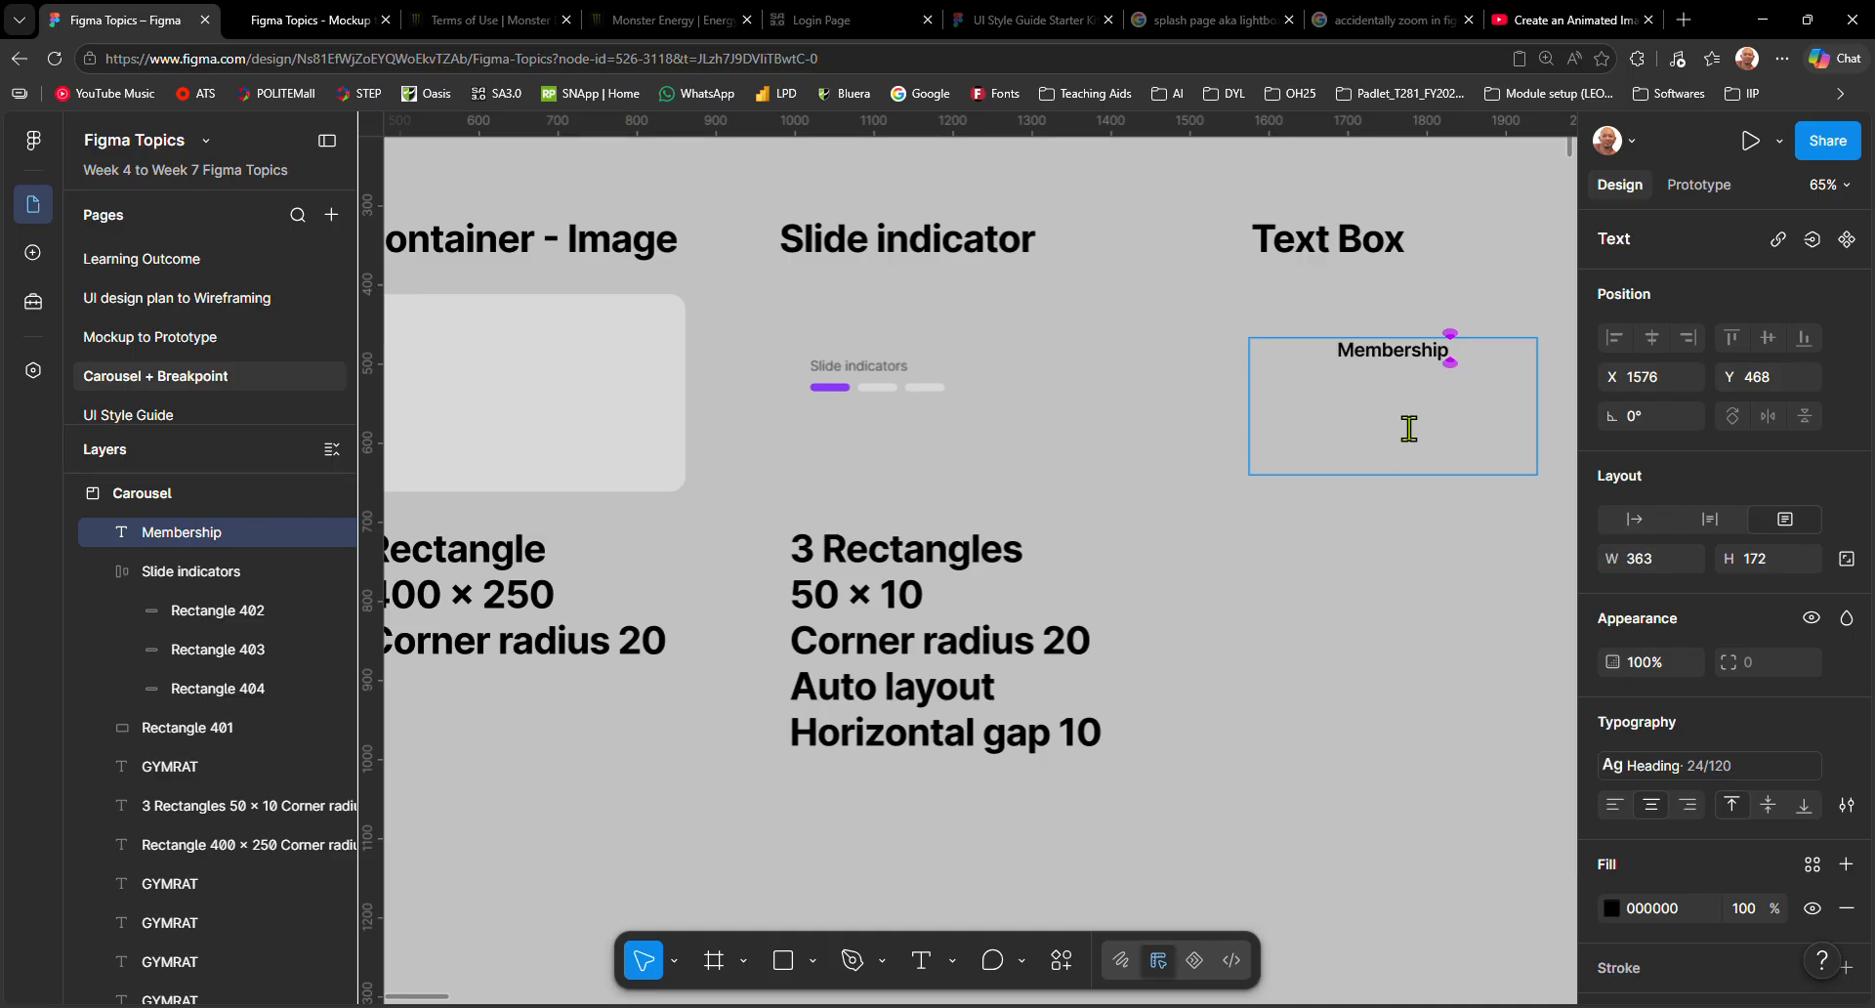
pyautogui.write(' -')
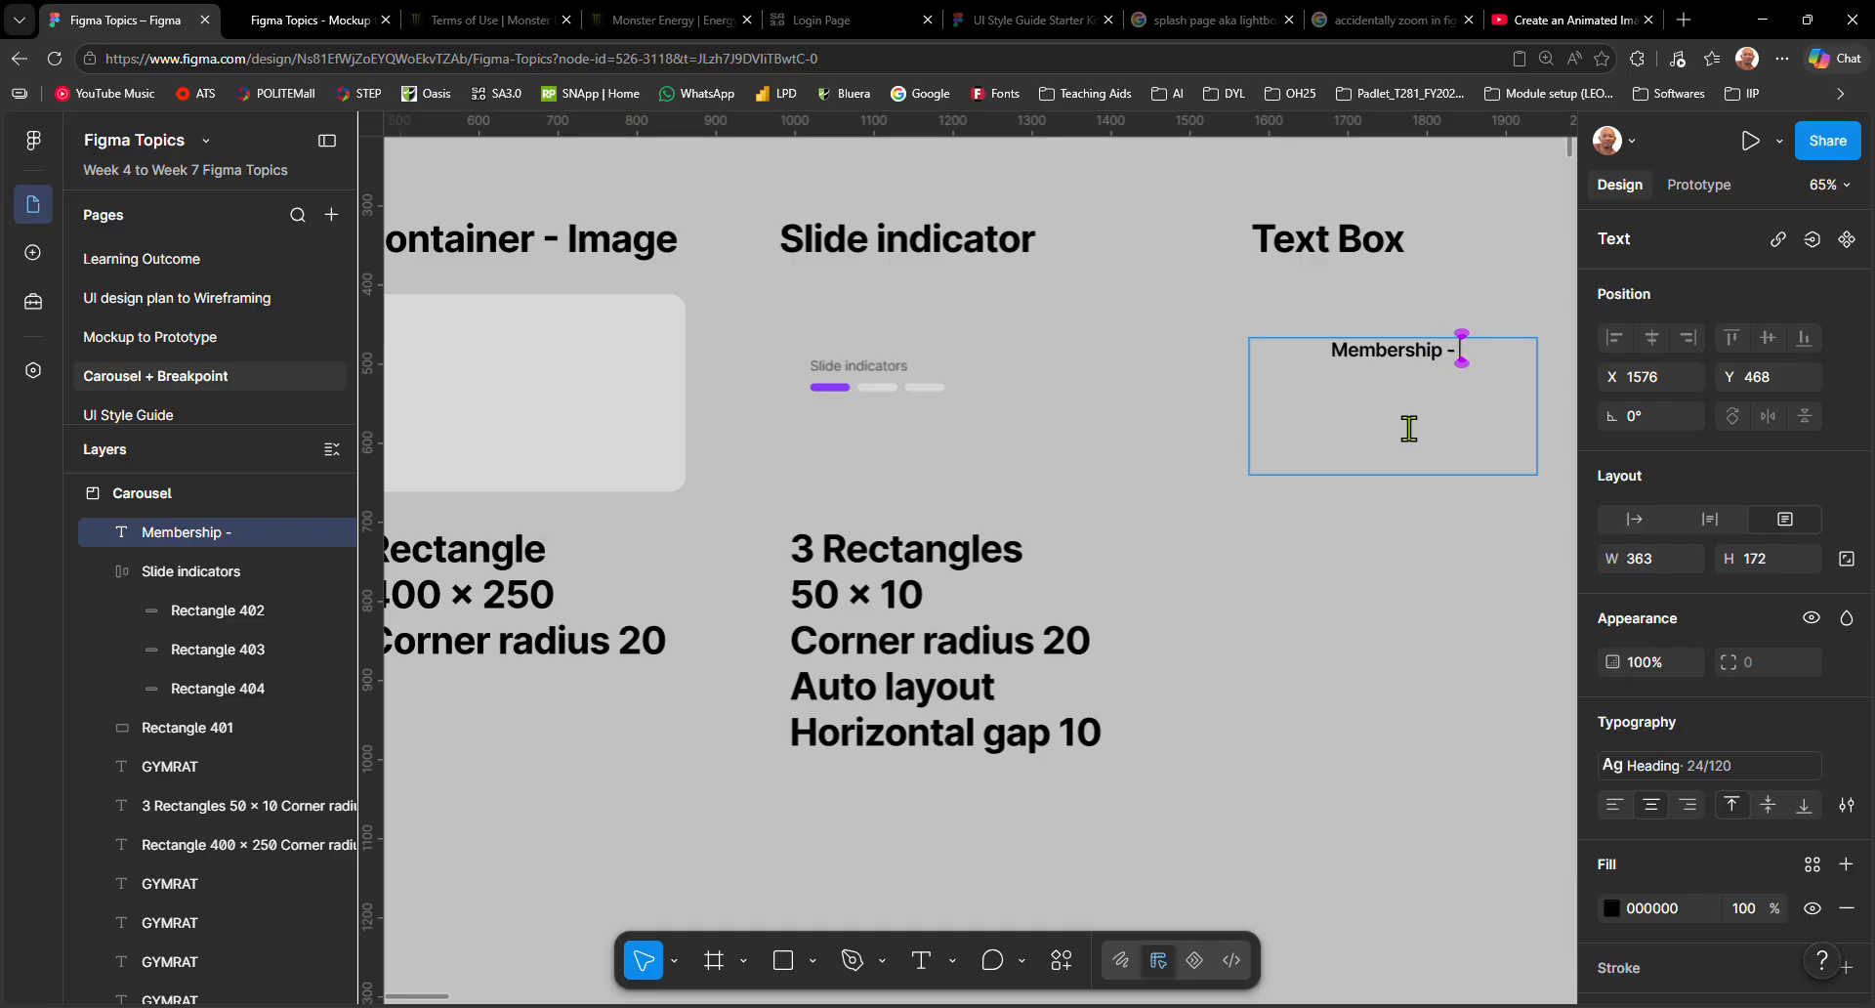
pyautogui.write(' 1 month')
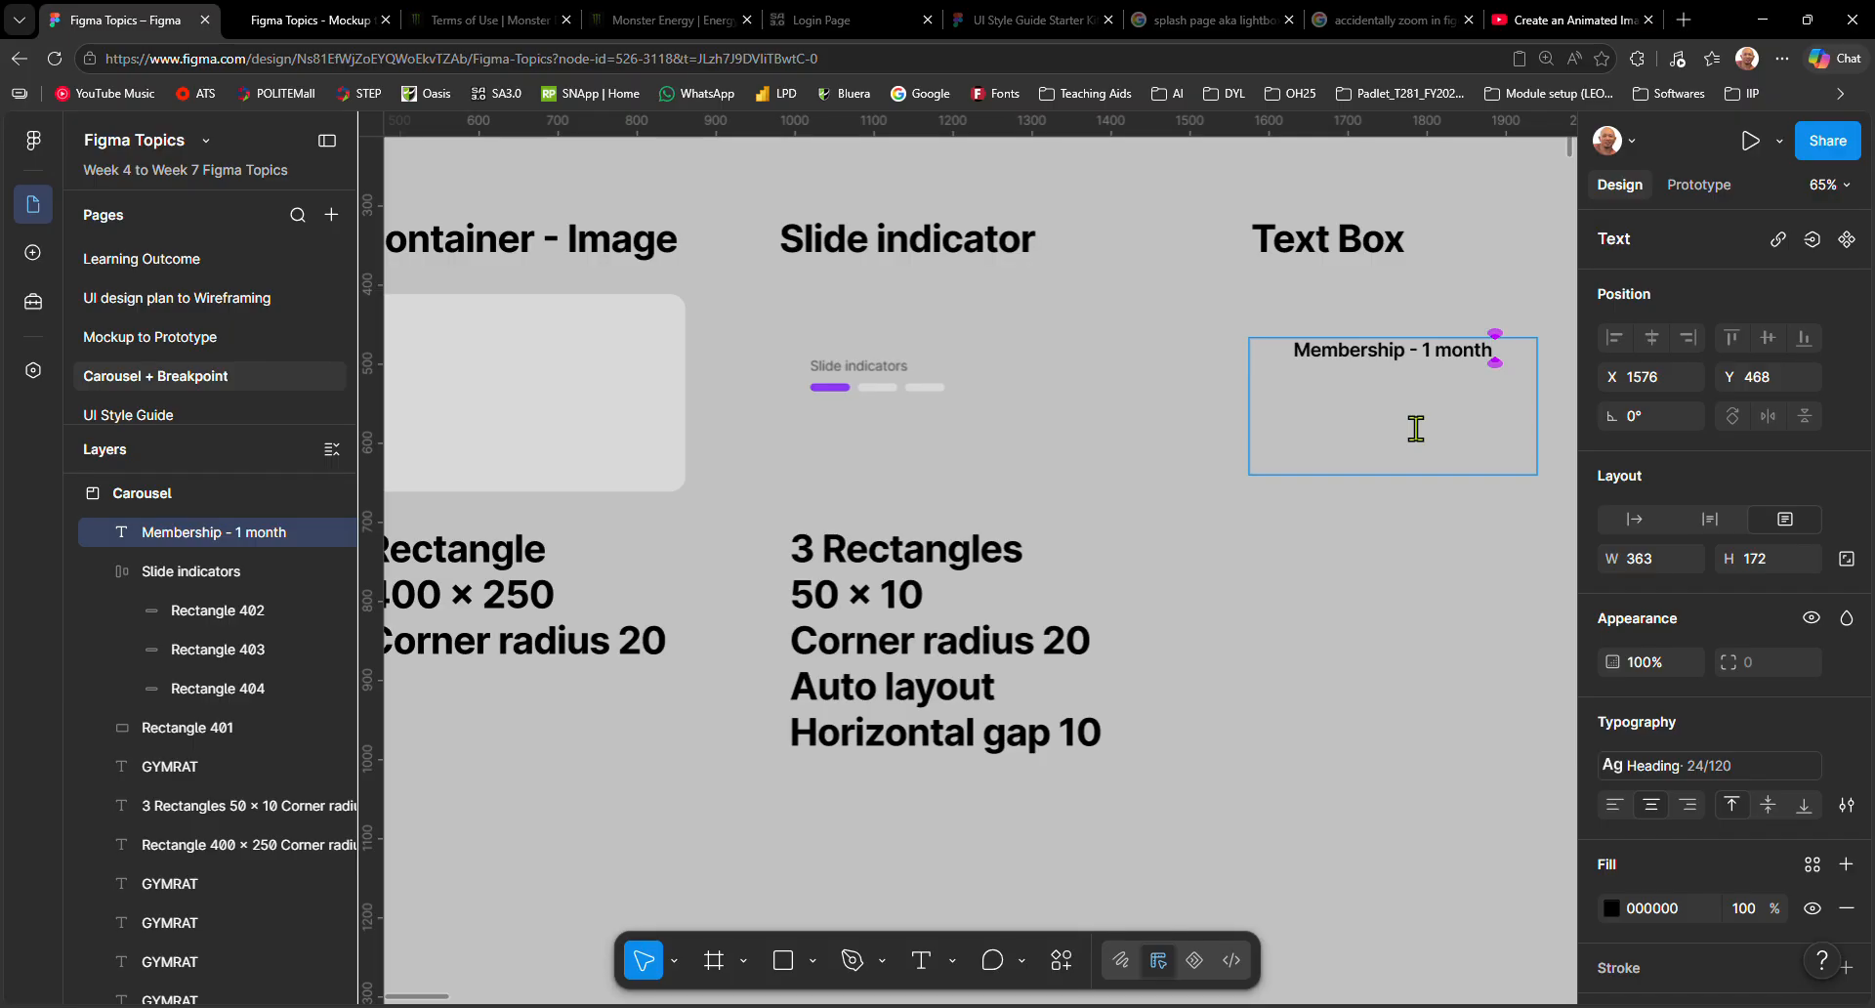
# Add a second line to the text box: "This membership grants full access to all areas for a period of 1 month.".
pyautogui.press('Return')
pyautogui.write('This memberh')
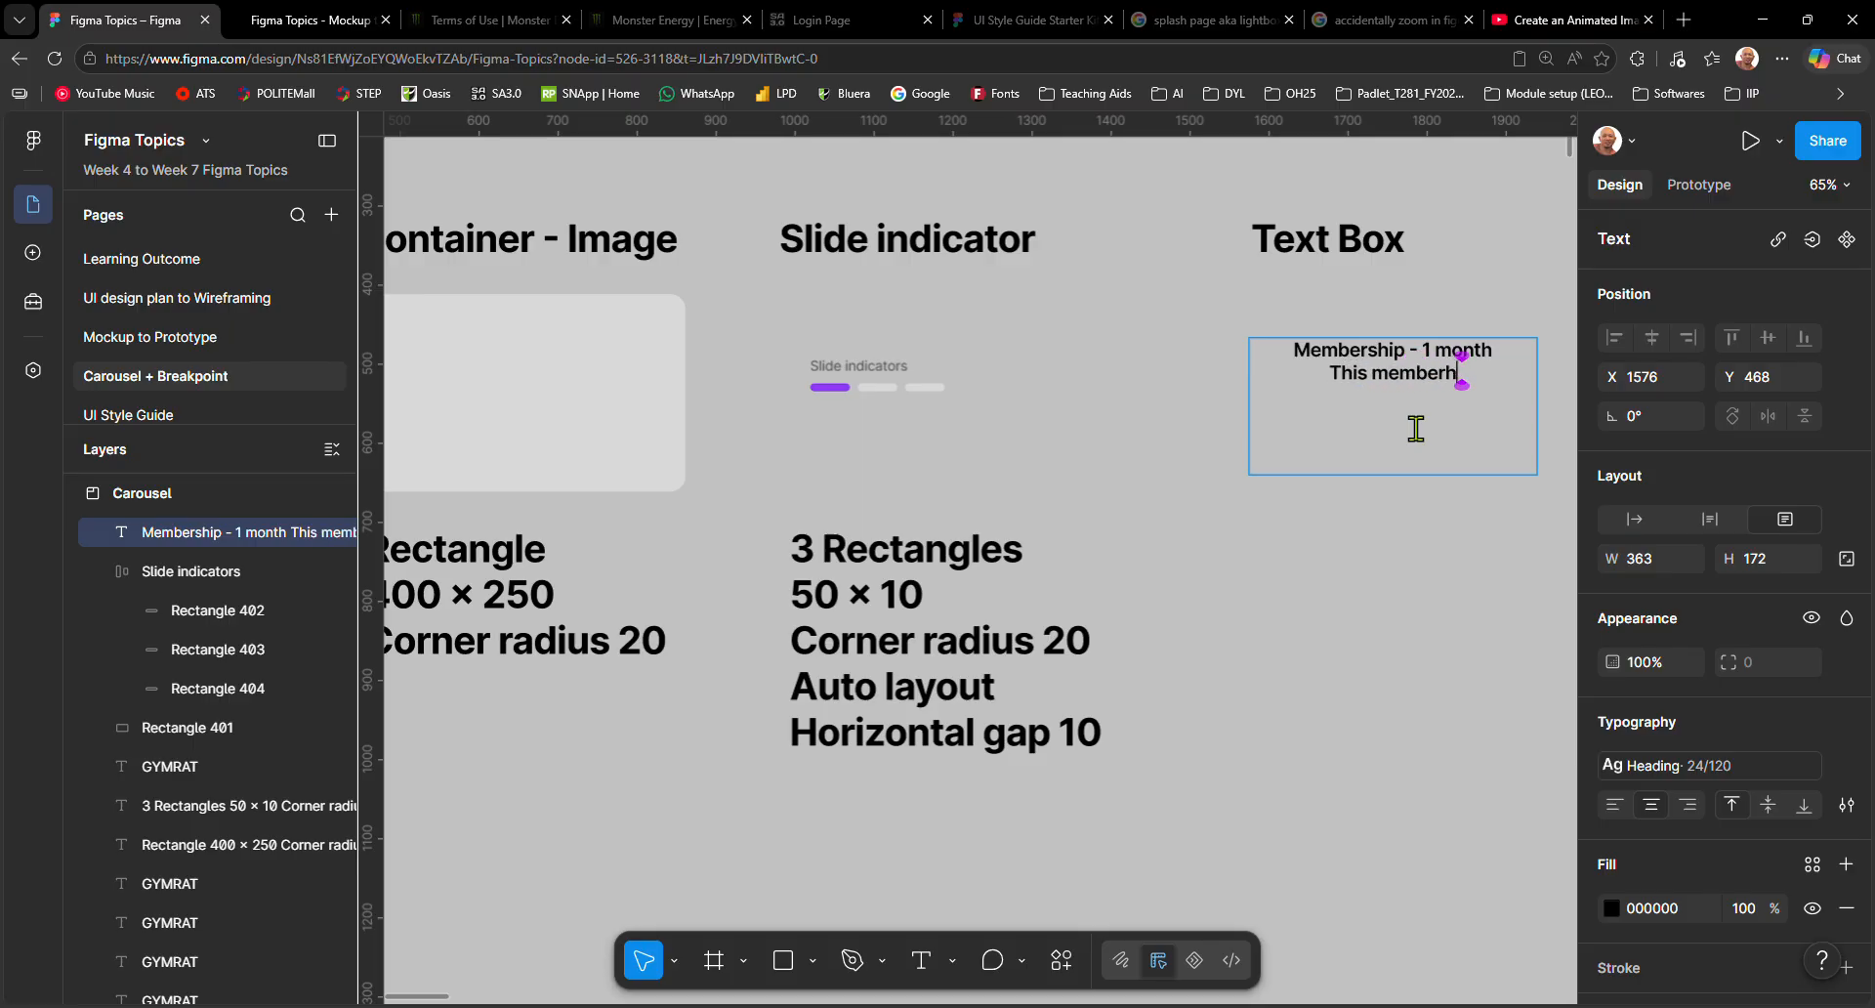
pyautogui.press('BackSpace')
pyautogui.write('ship g')
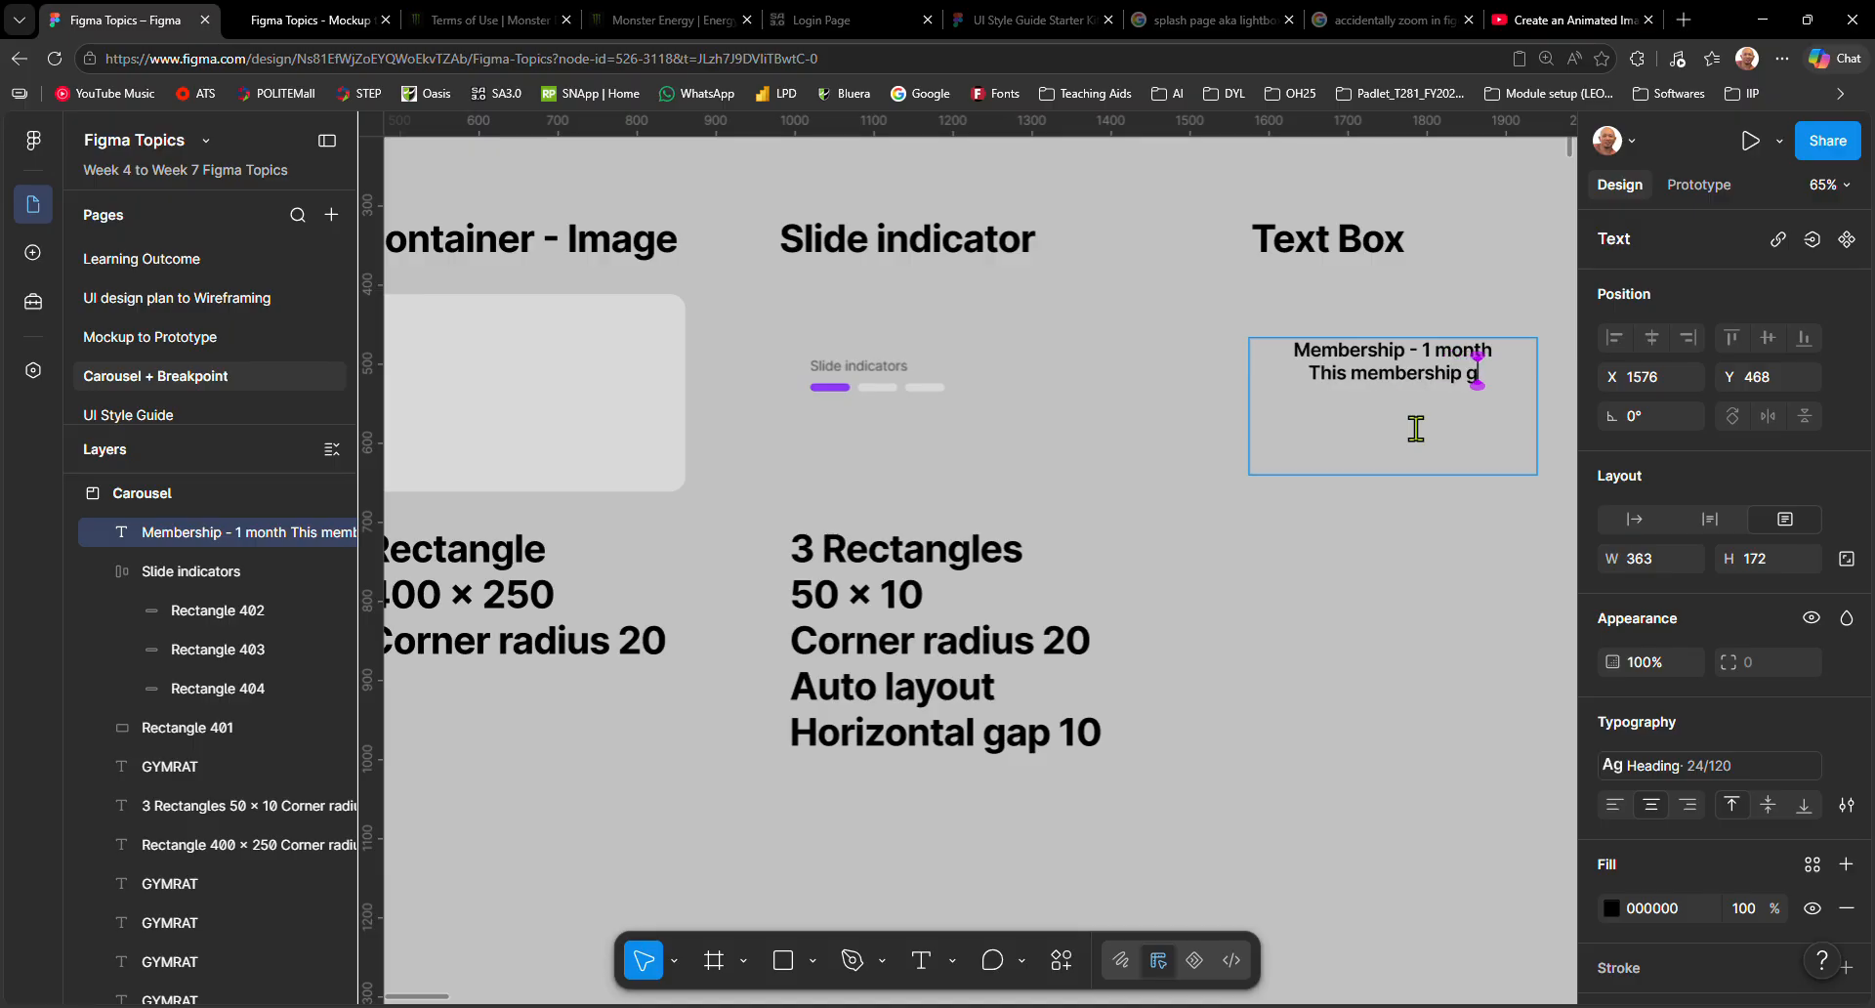
pyautogui.write('rants full a')
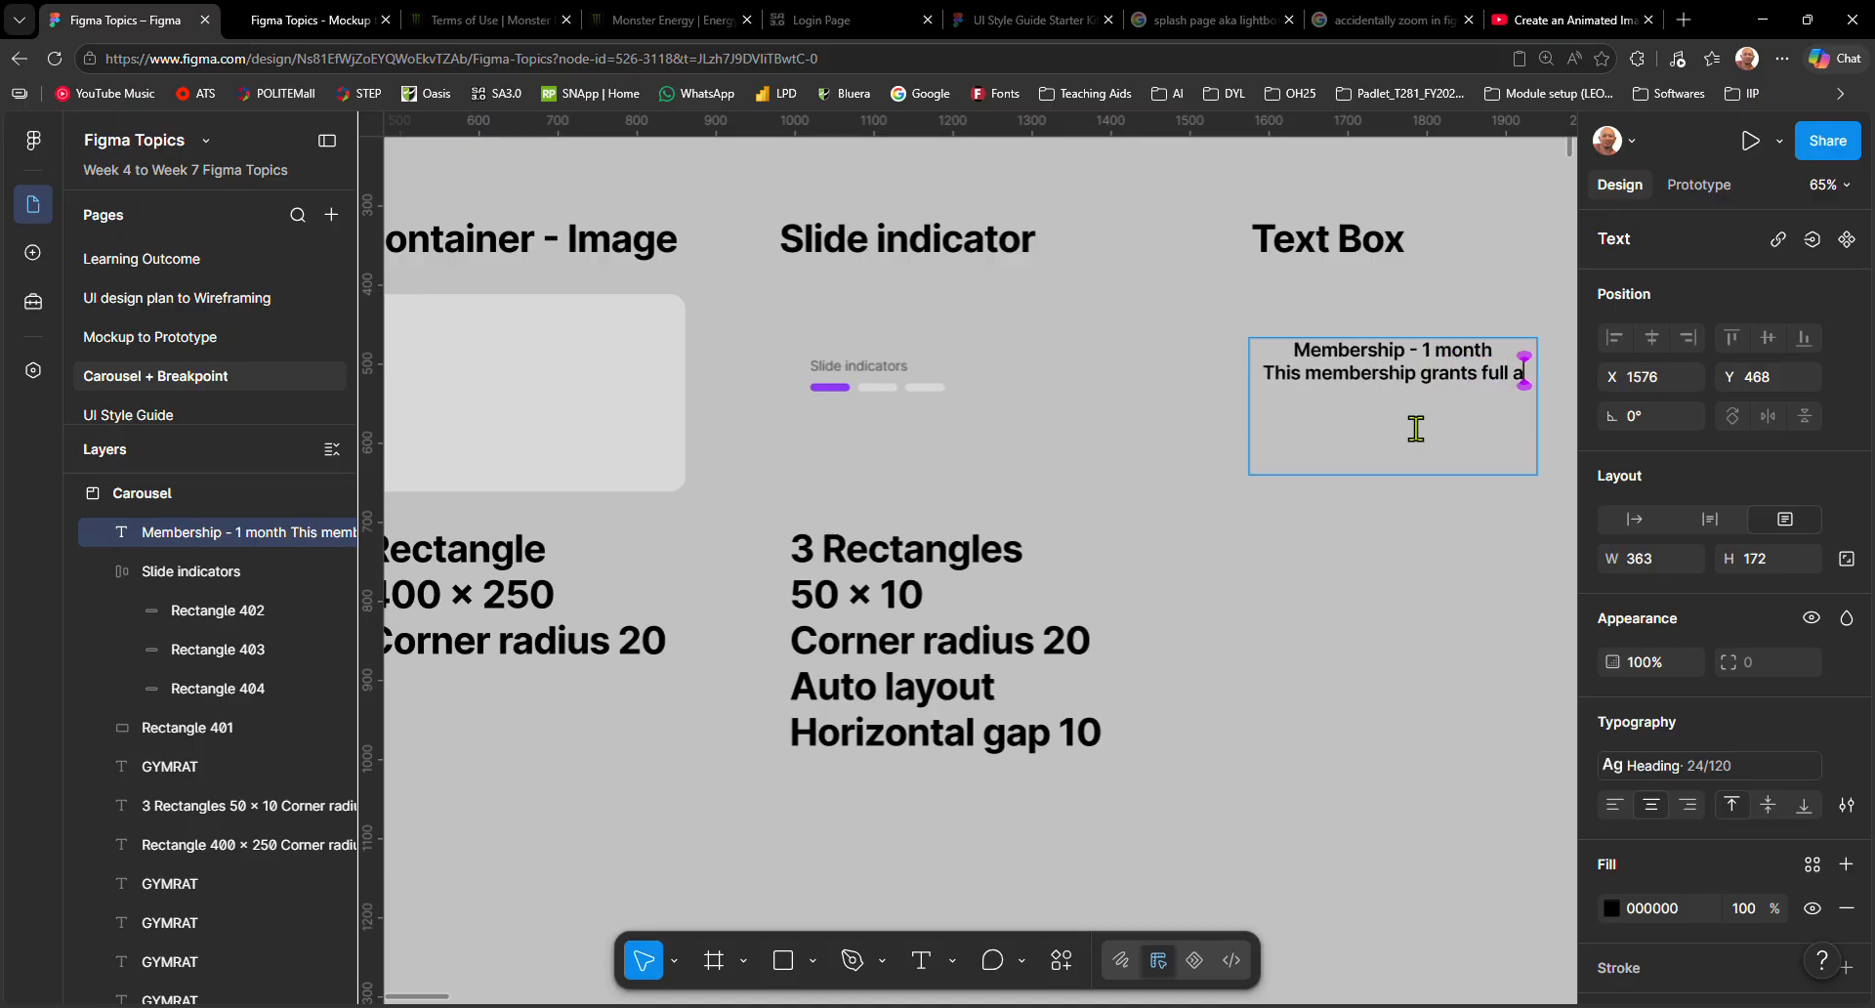
pyautogui.write('ccess')
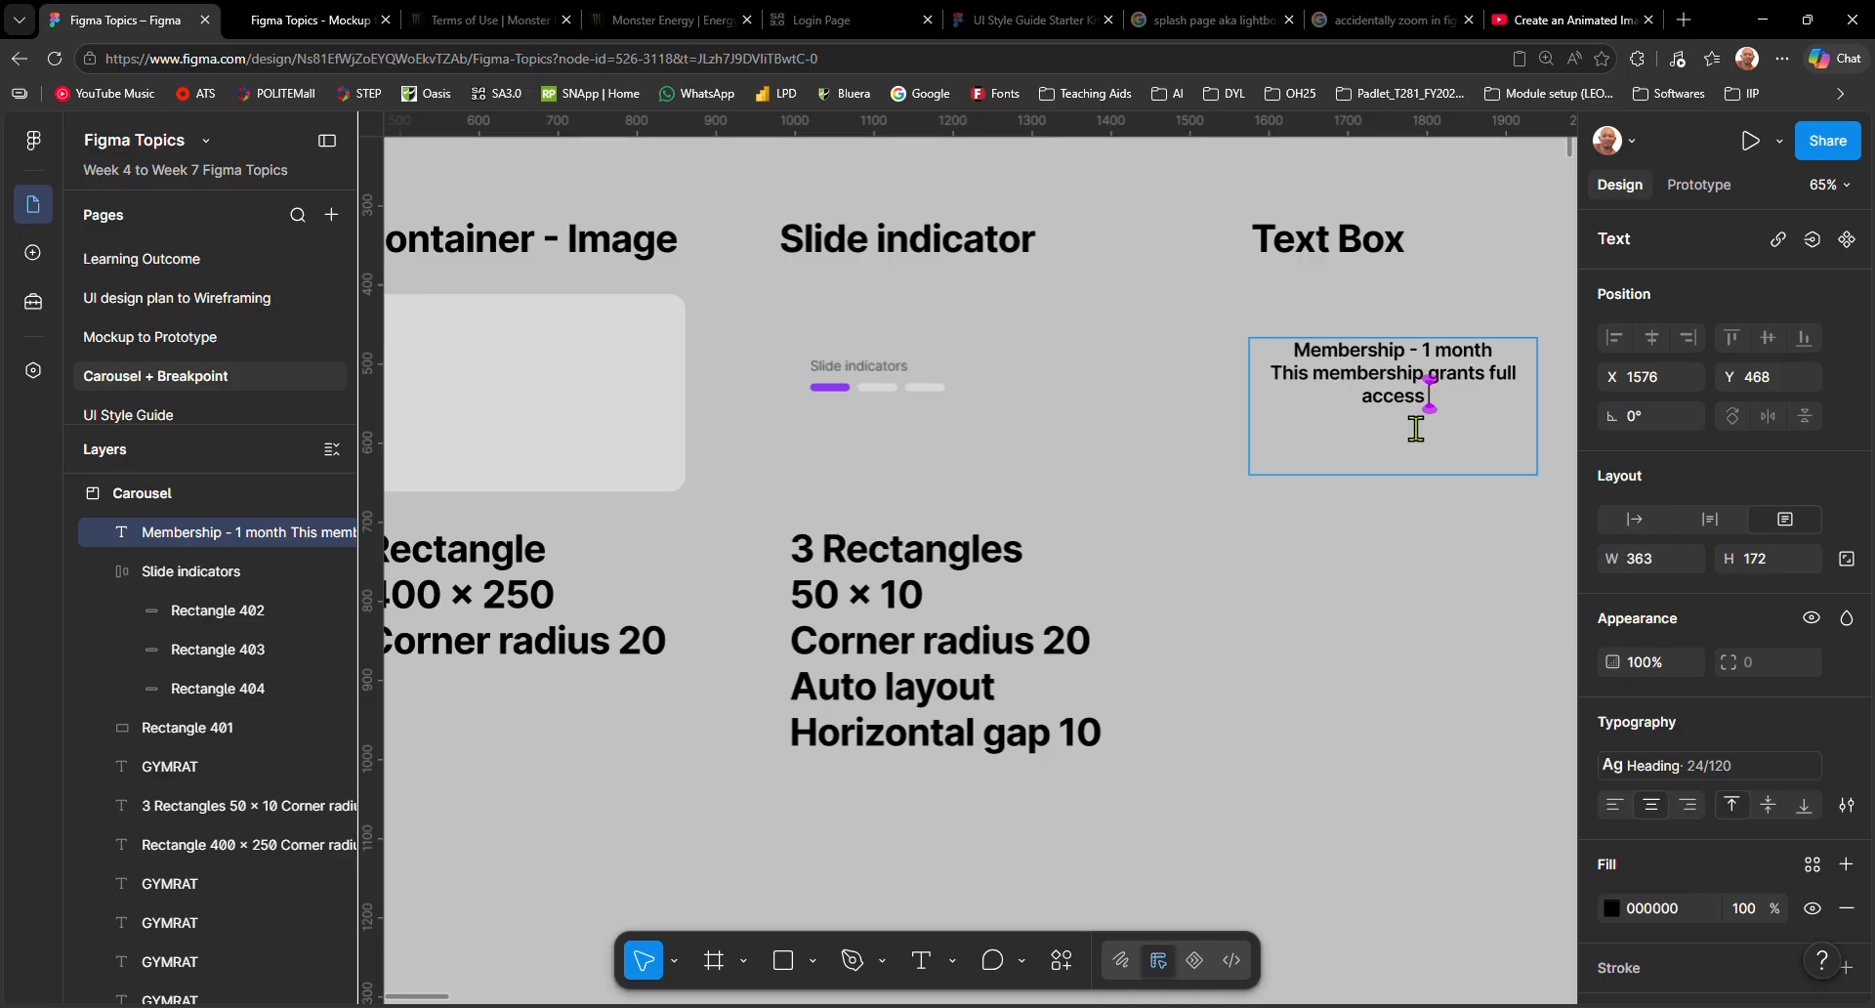
pyautogui.write(' to all areas for')
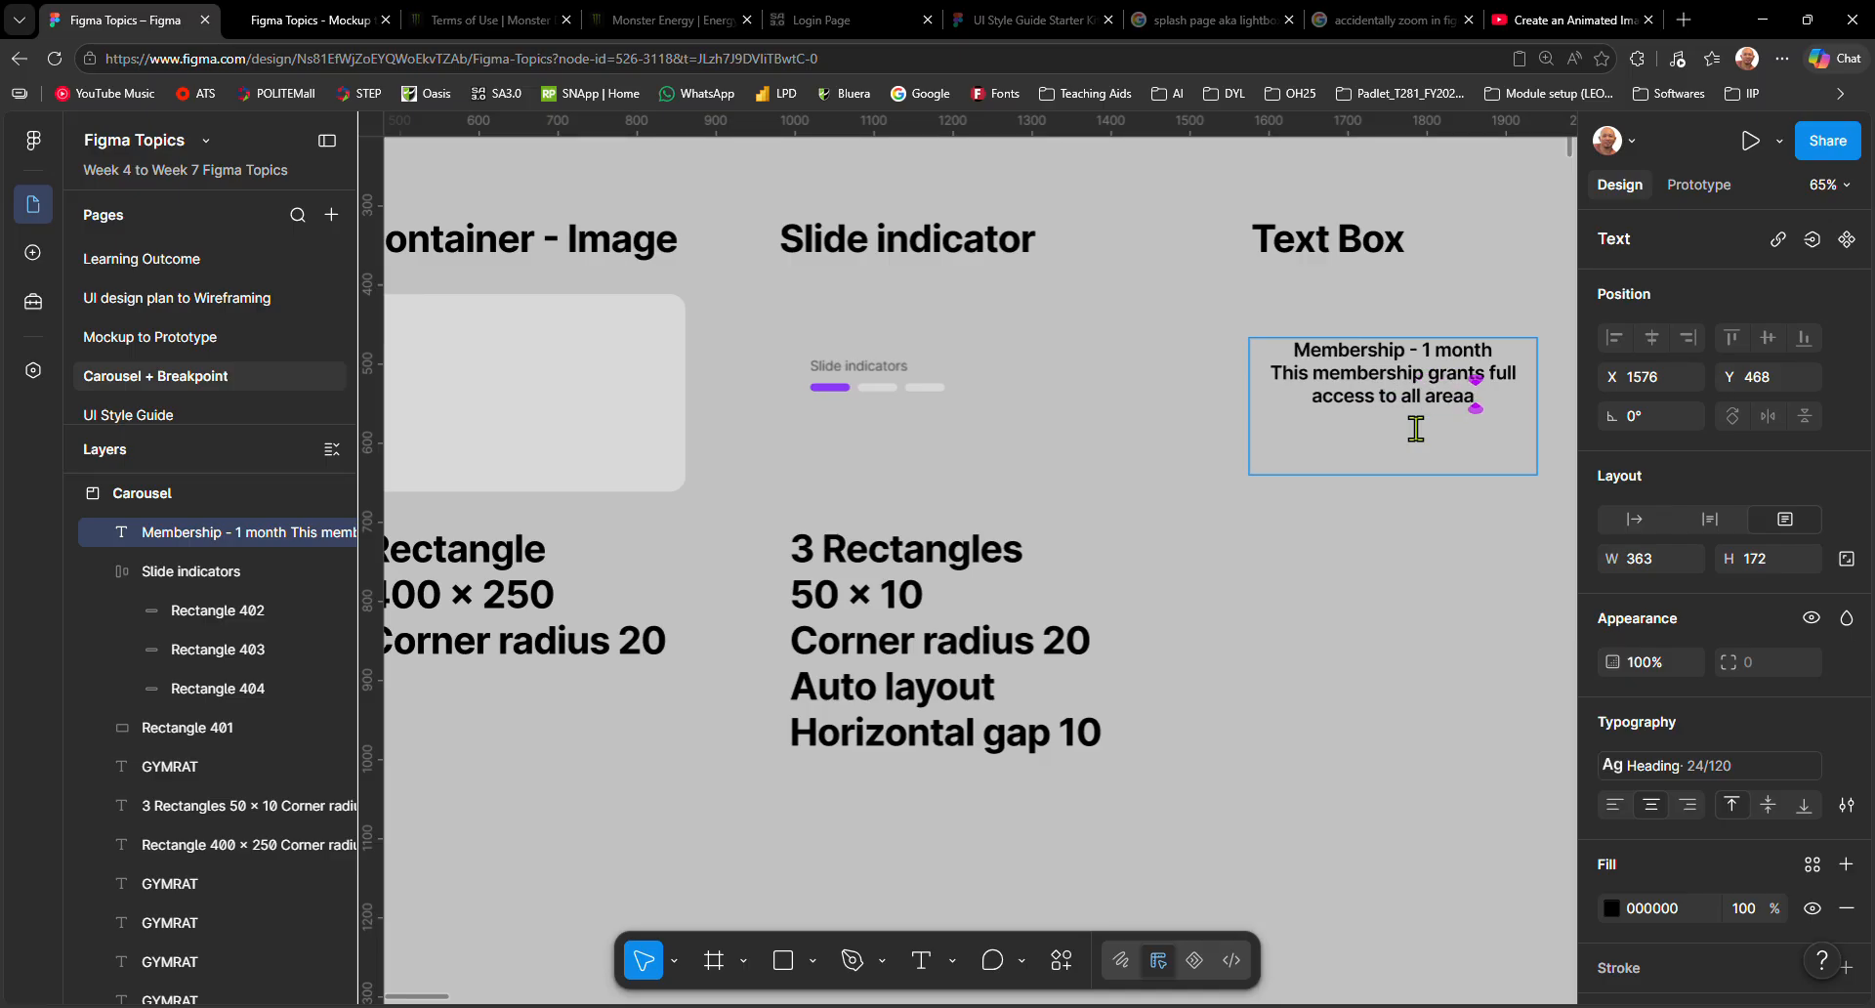
pyautogui.write(' a')
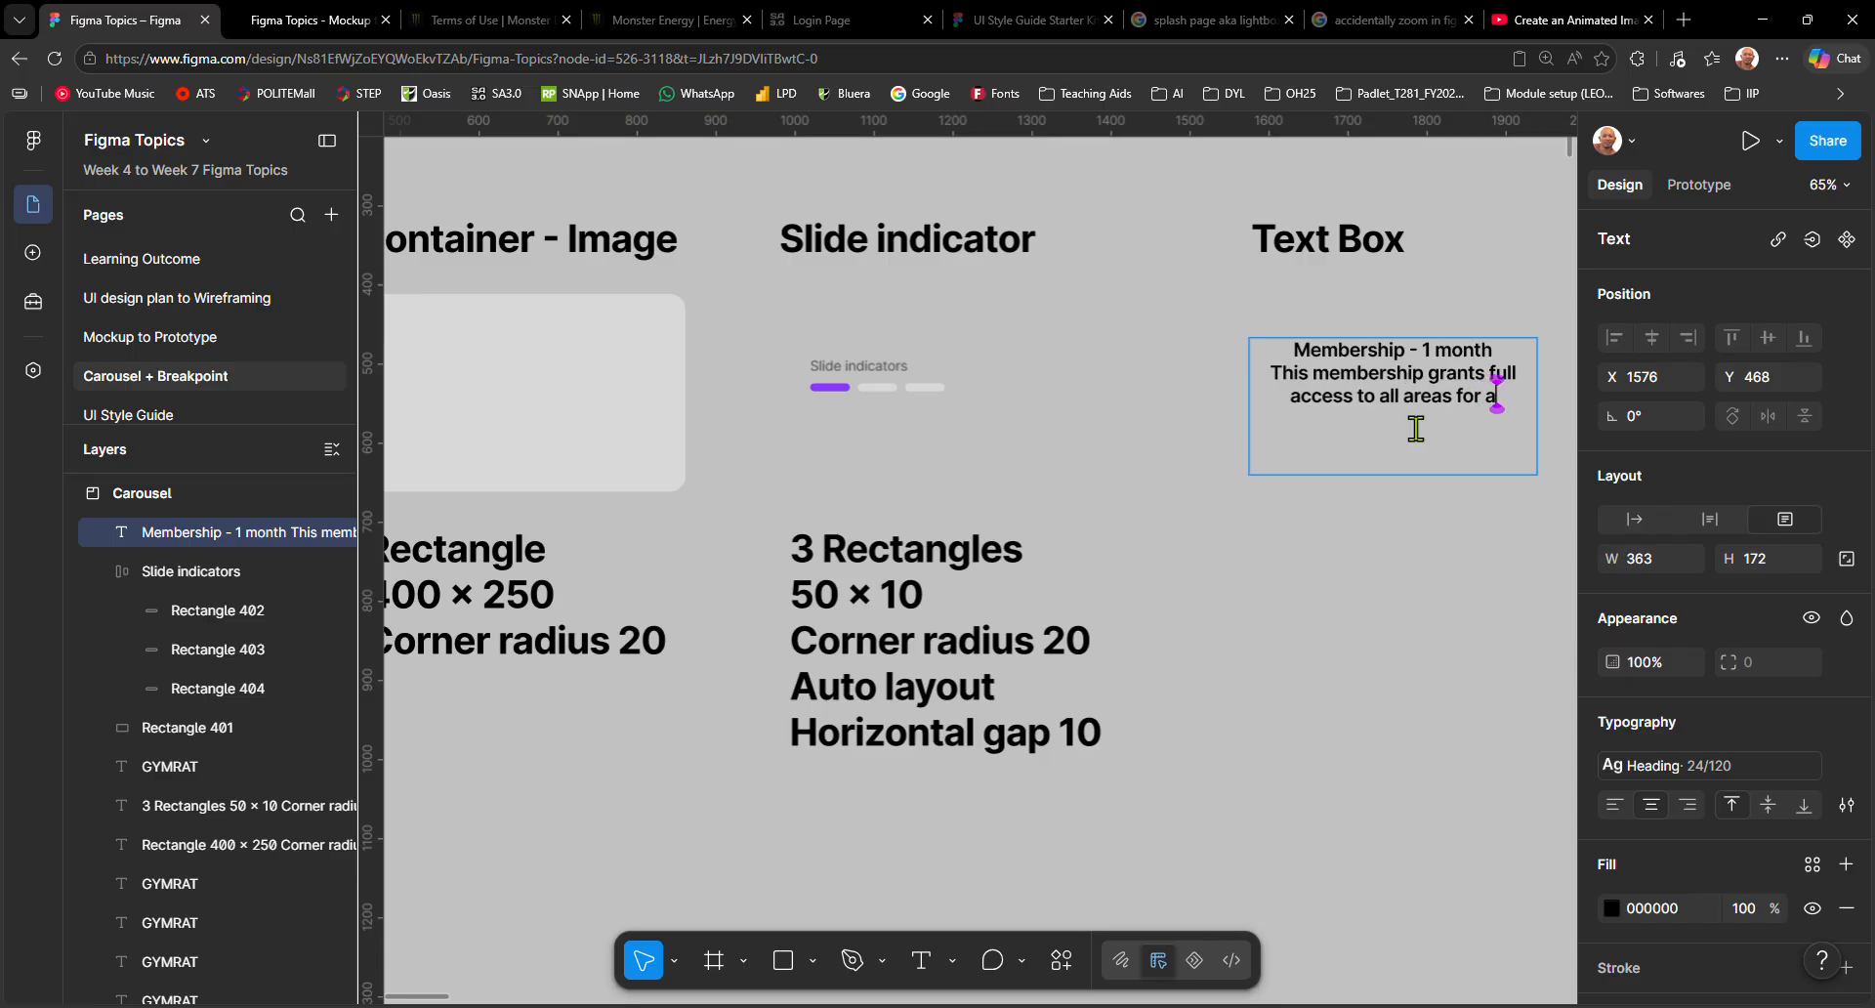
pyautogui.write(' period of')
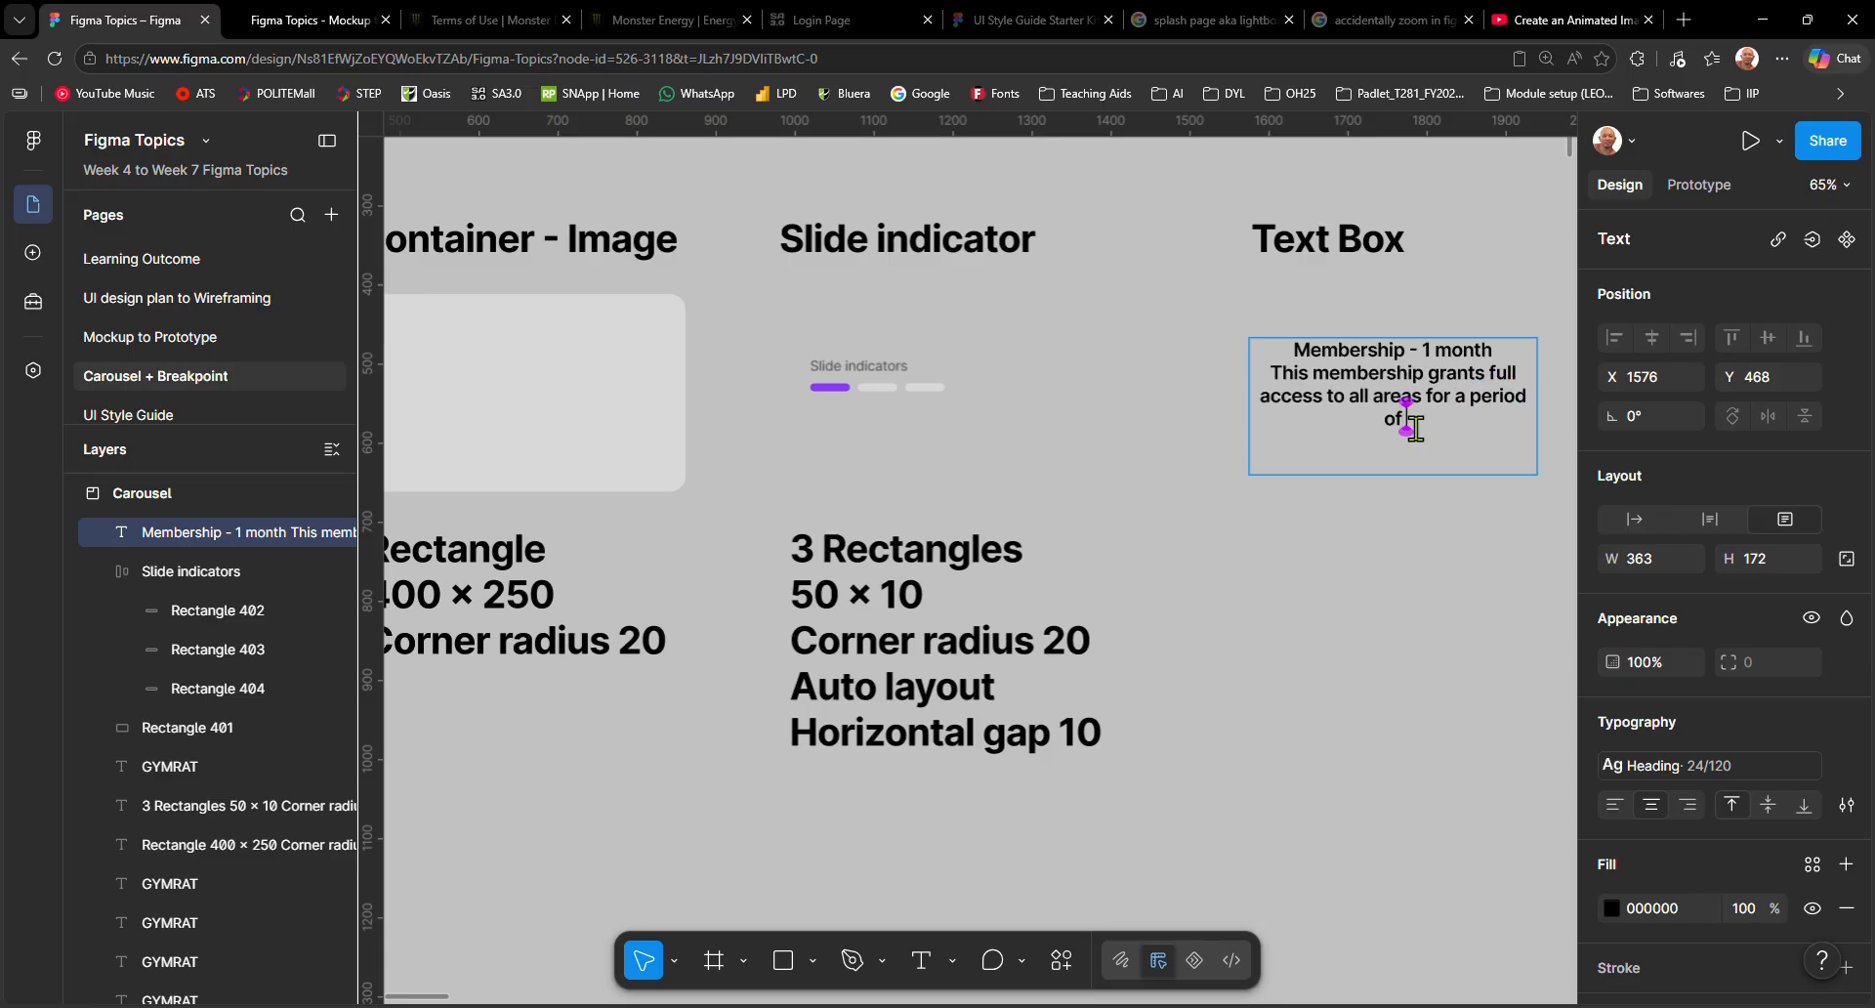
pyautogui.write(' 1 month.')
pyautogui.press('Escape')
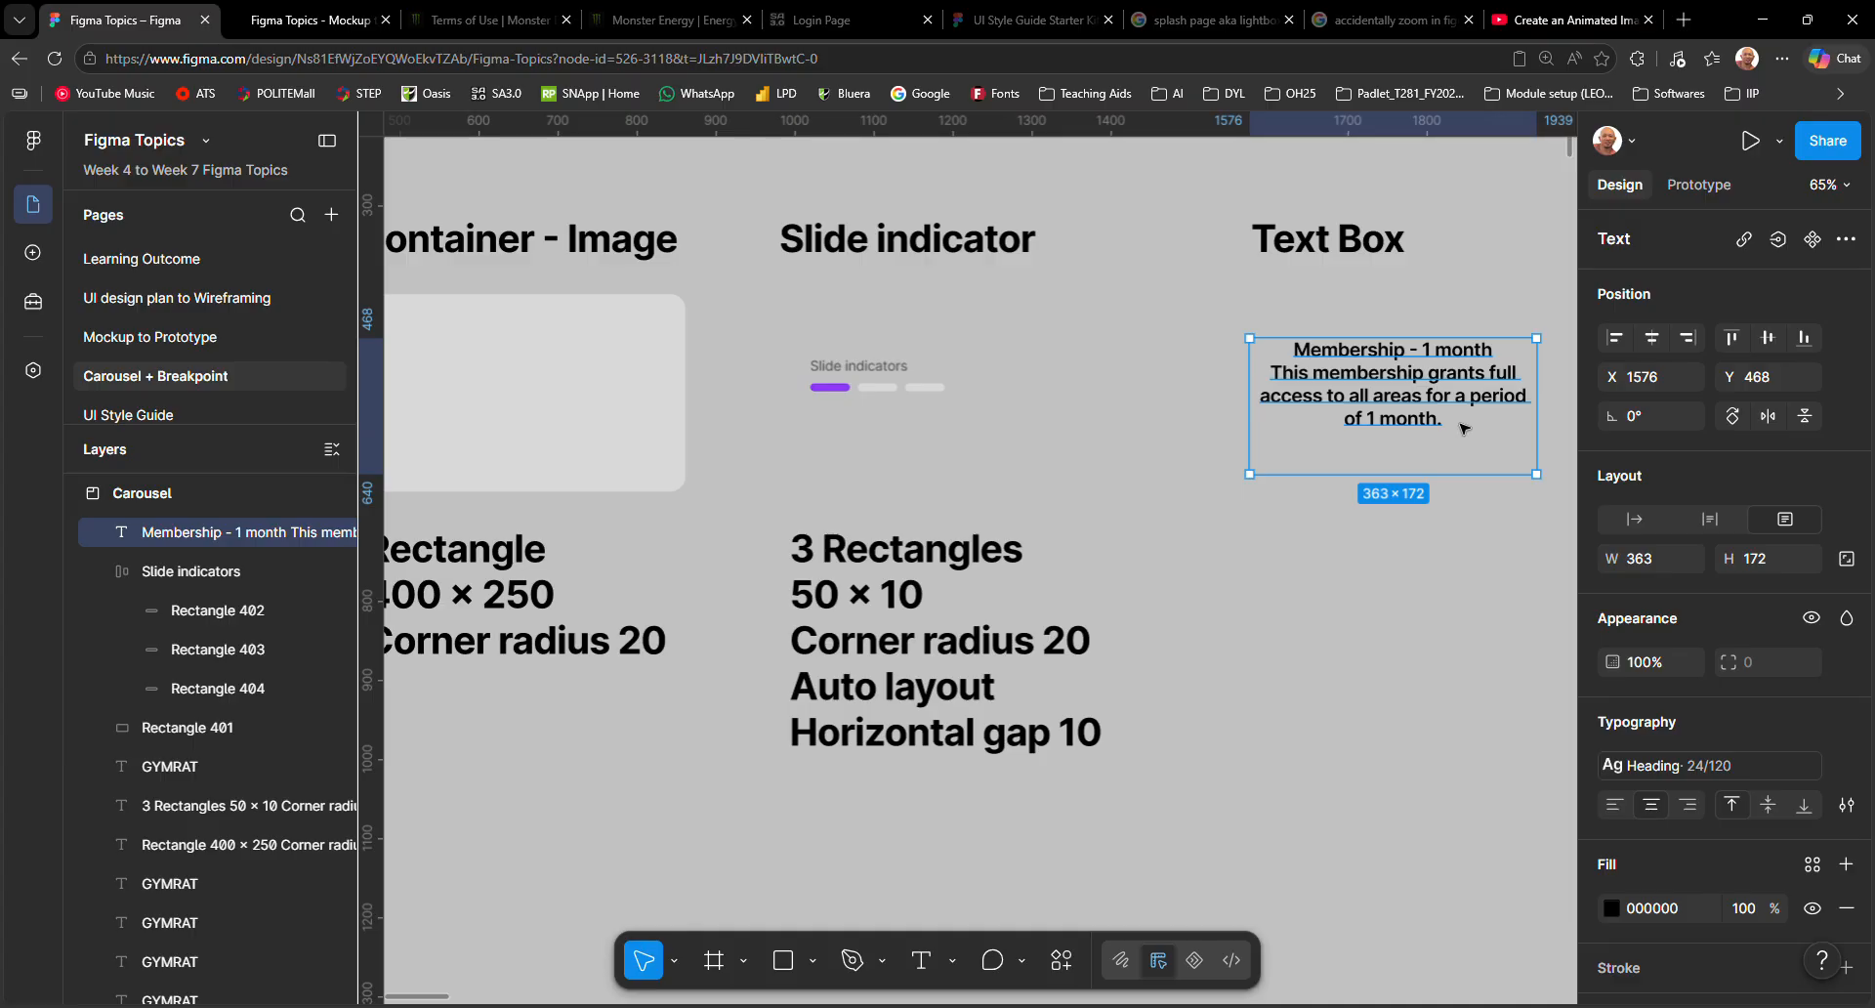
# Apply the Body Base 16/140 text style to the description sentence under "Membership - 1 month".
pyautogui.doubleClick(1501, 364)
pyautogui.click(1509, 354)
pyautogui.moveTo(1514, 354); pyautogui.dragTo(1288, 353)
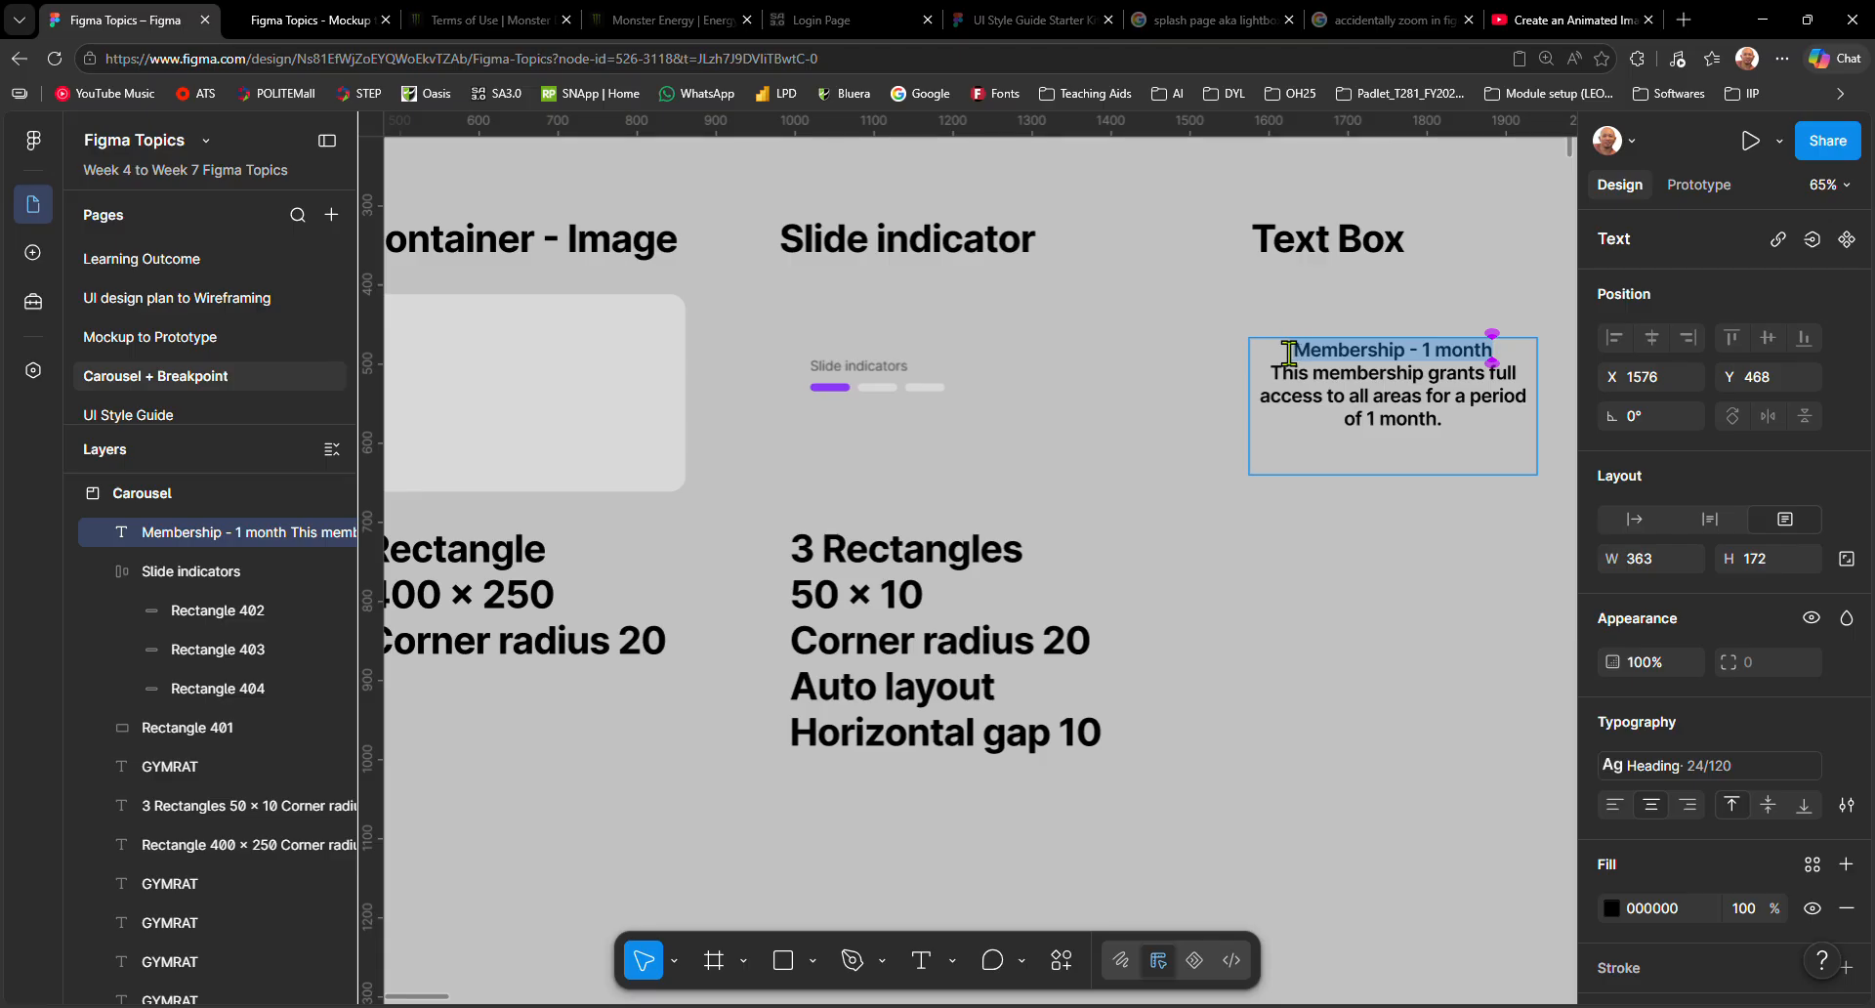
pyautogui.click(1685, 772)
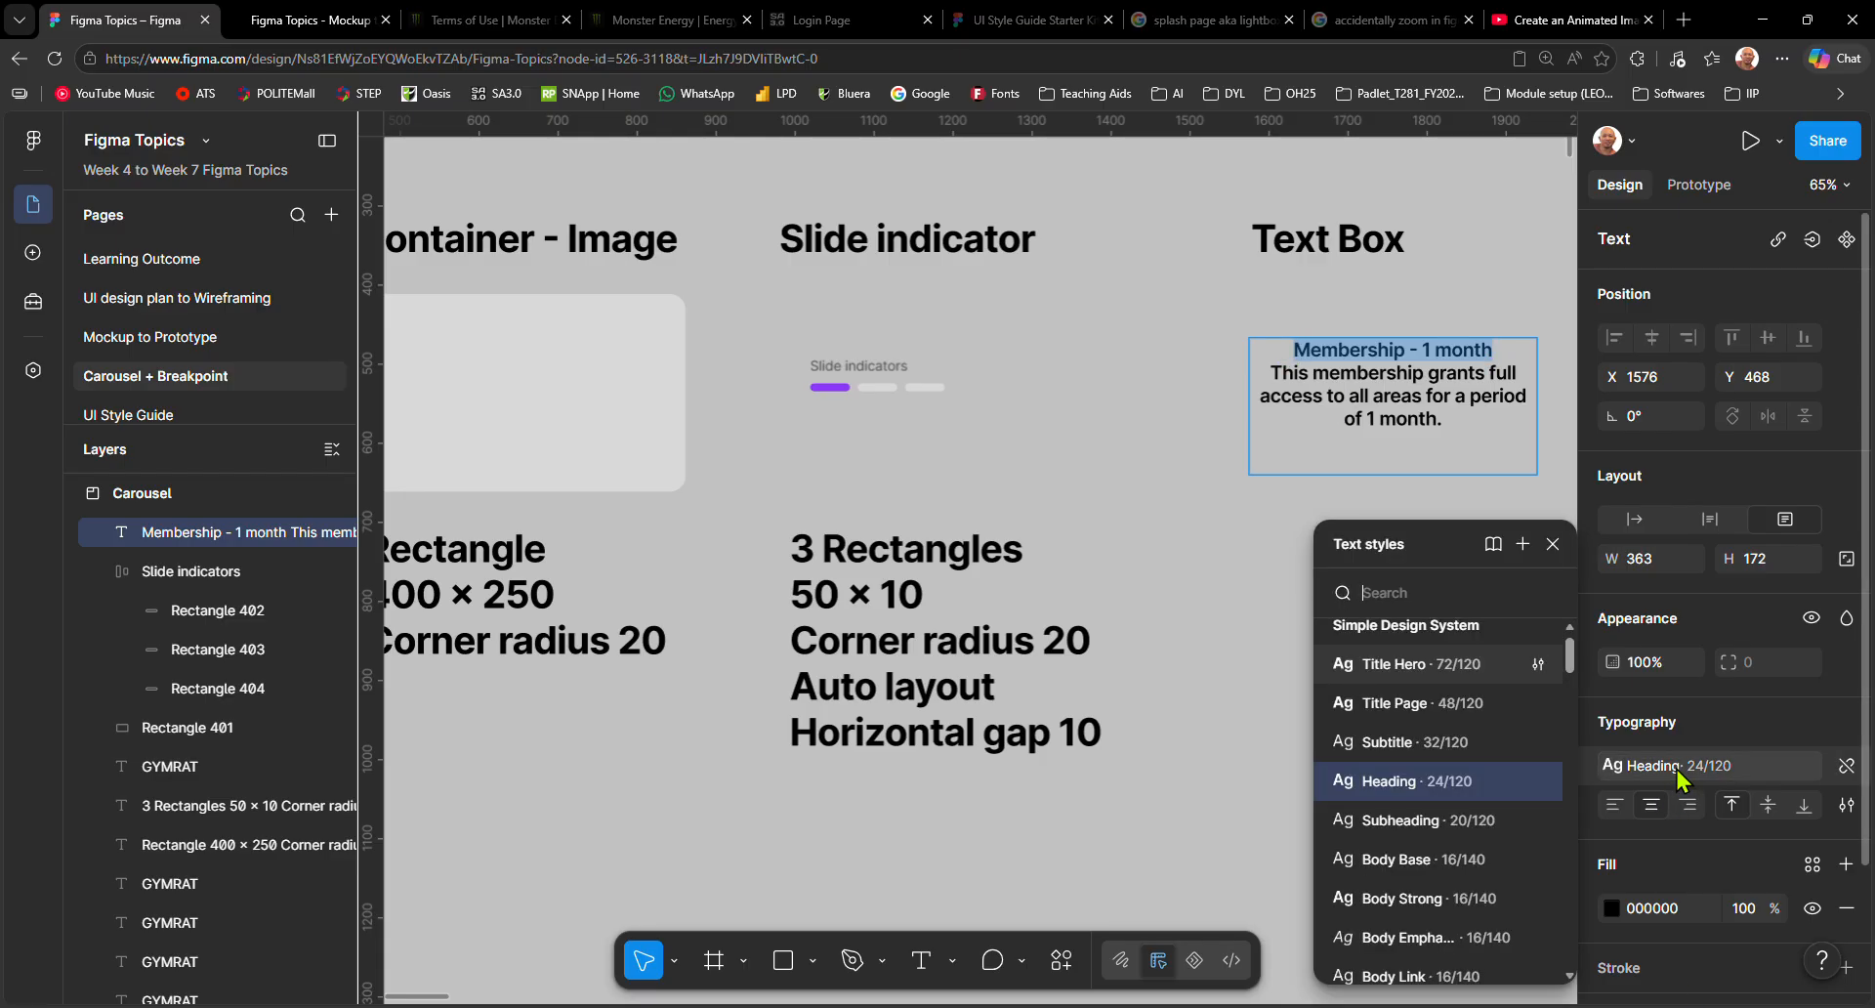
pyautogui.moveTo(1477, 418); pyautogui.dragTo(1265, 369)
pyautogui.click(1725, 770)
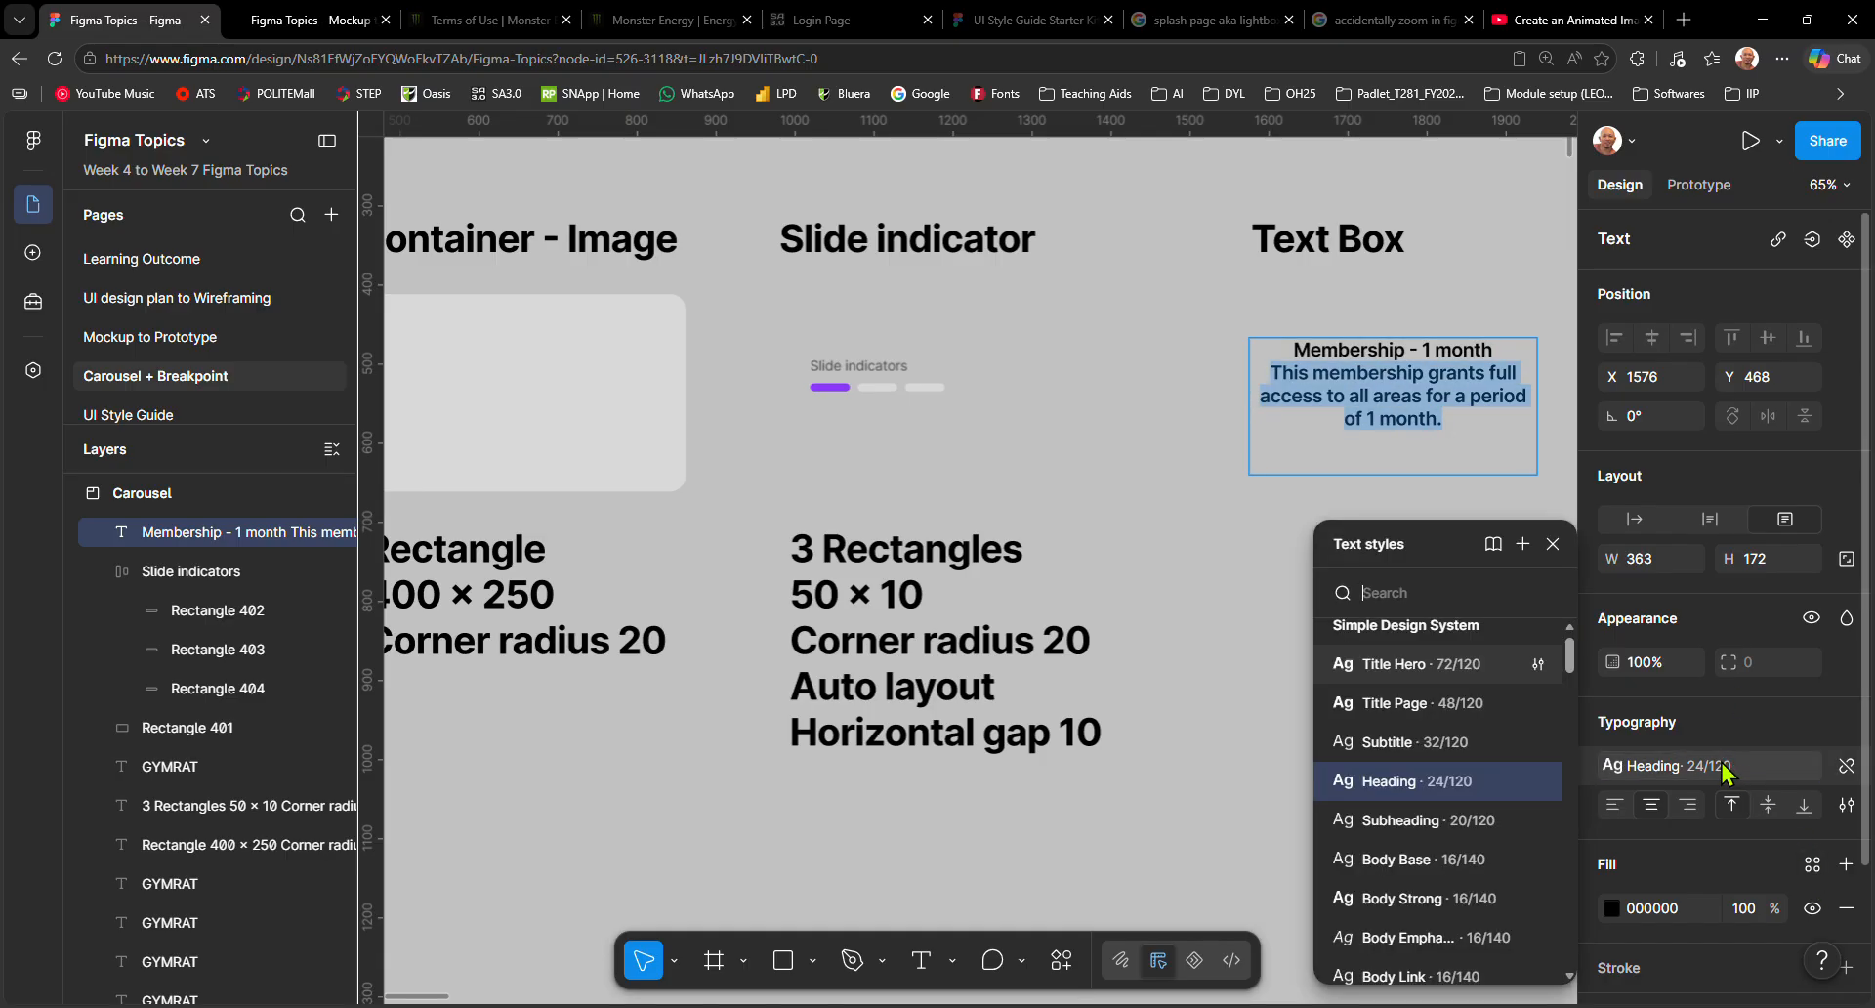
pyautogui.click(1451, 859)
pyautogui.press('Escape')
pyautogui.scroll(-1, 1382, 613)
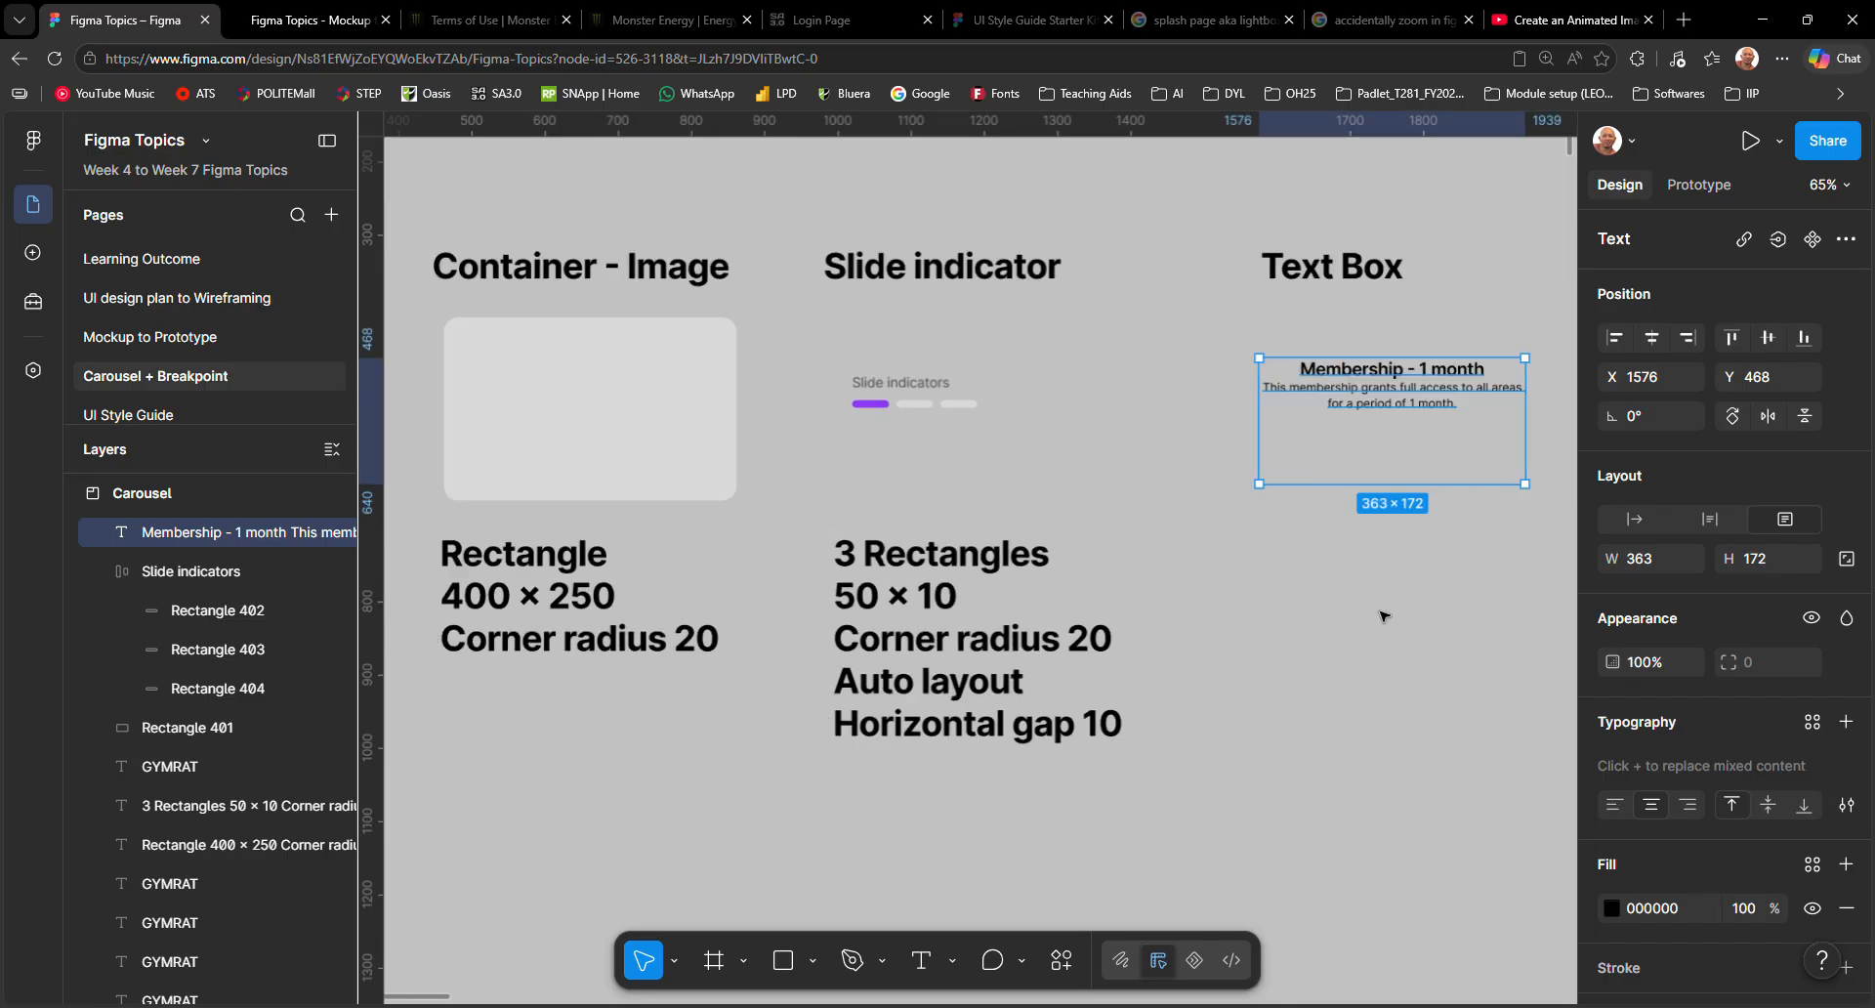
# Copy the 400 × 250 image container into the empty area beyond the Text Box heading and duplicate it into an evenly spaced row of three.
pyautogui.scroll(-2, 1381, 613)
pyautogui.scroll(1, 1382, 616)
pyautogui.hscroll(3, 1381, 615)
pyautogui.hscroll(-1, 1339, 598)
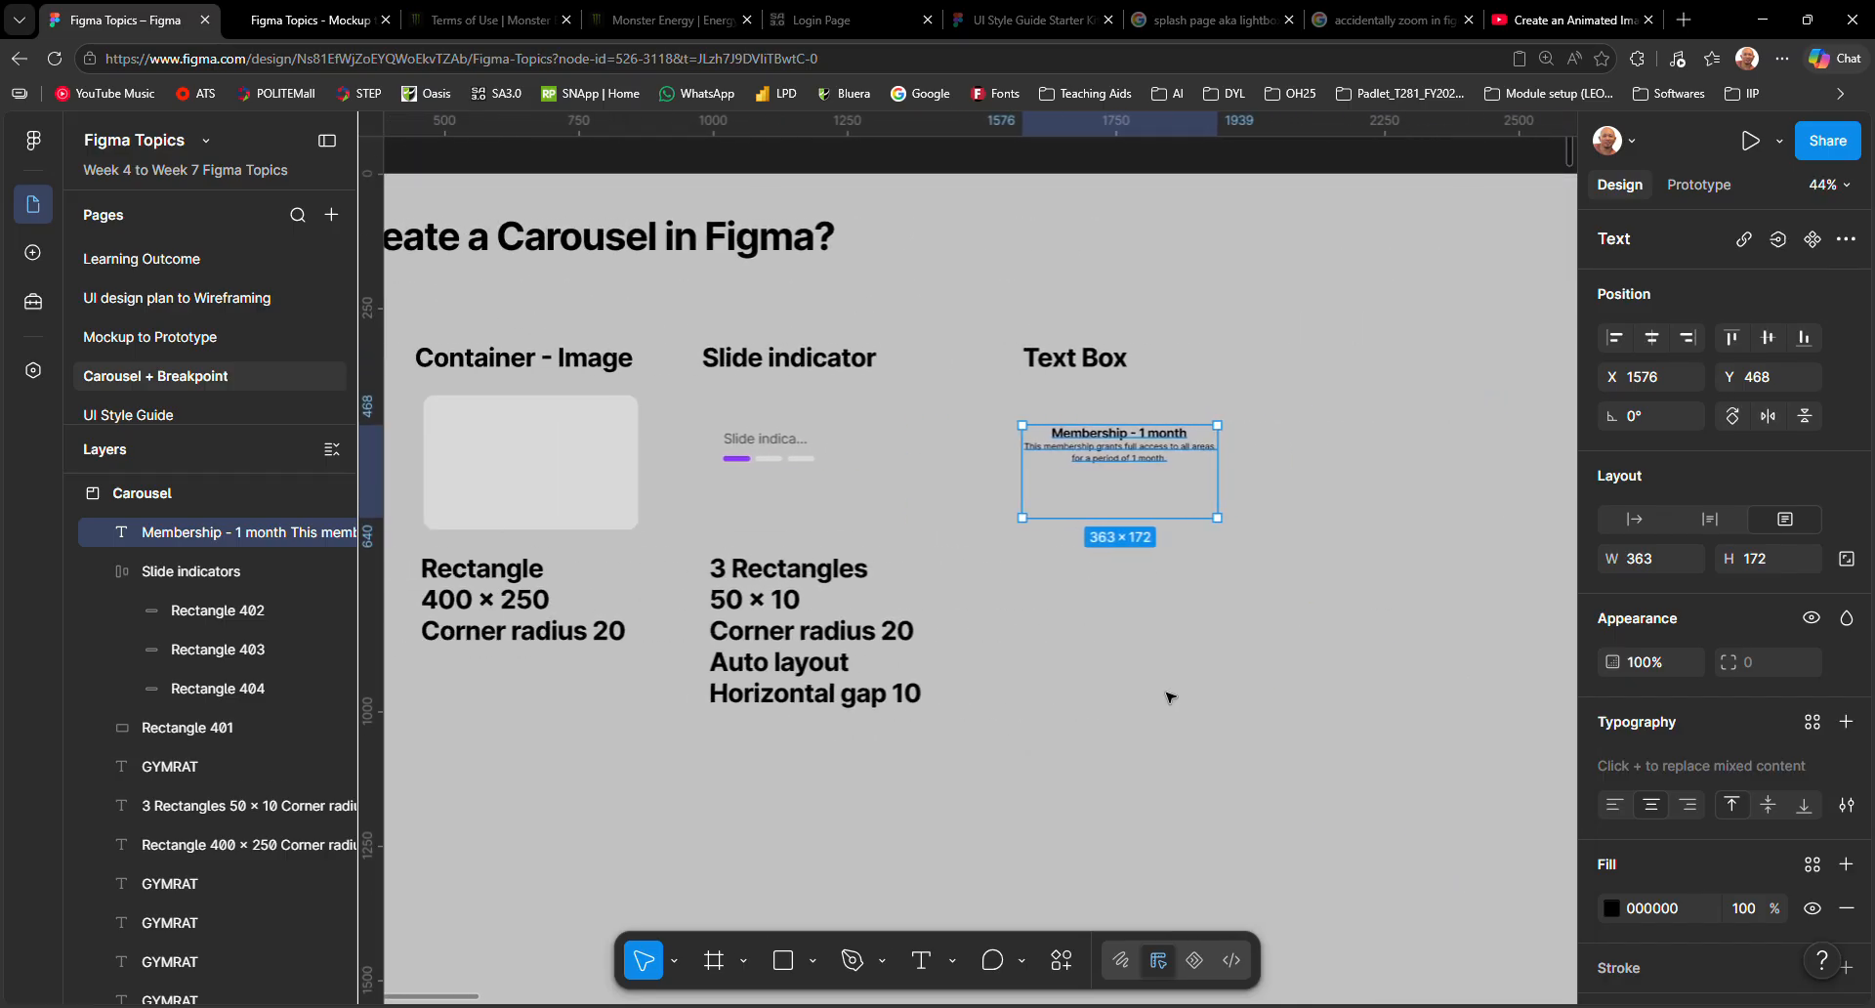
pyautogui.click(527, 471)
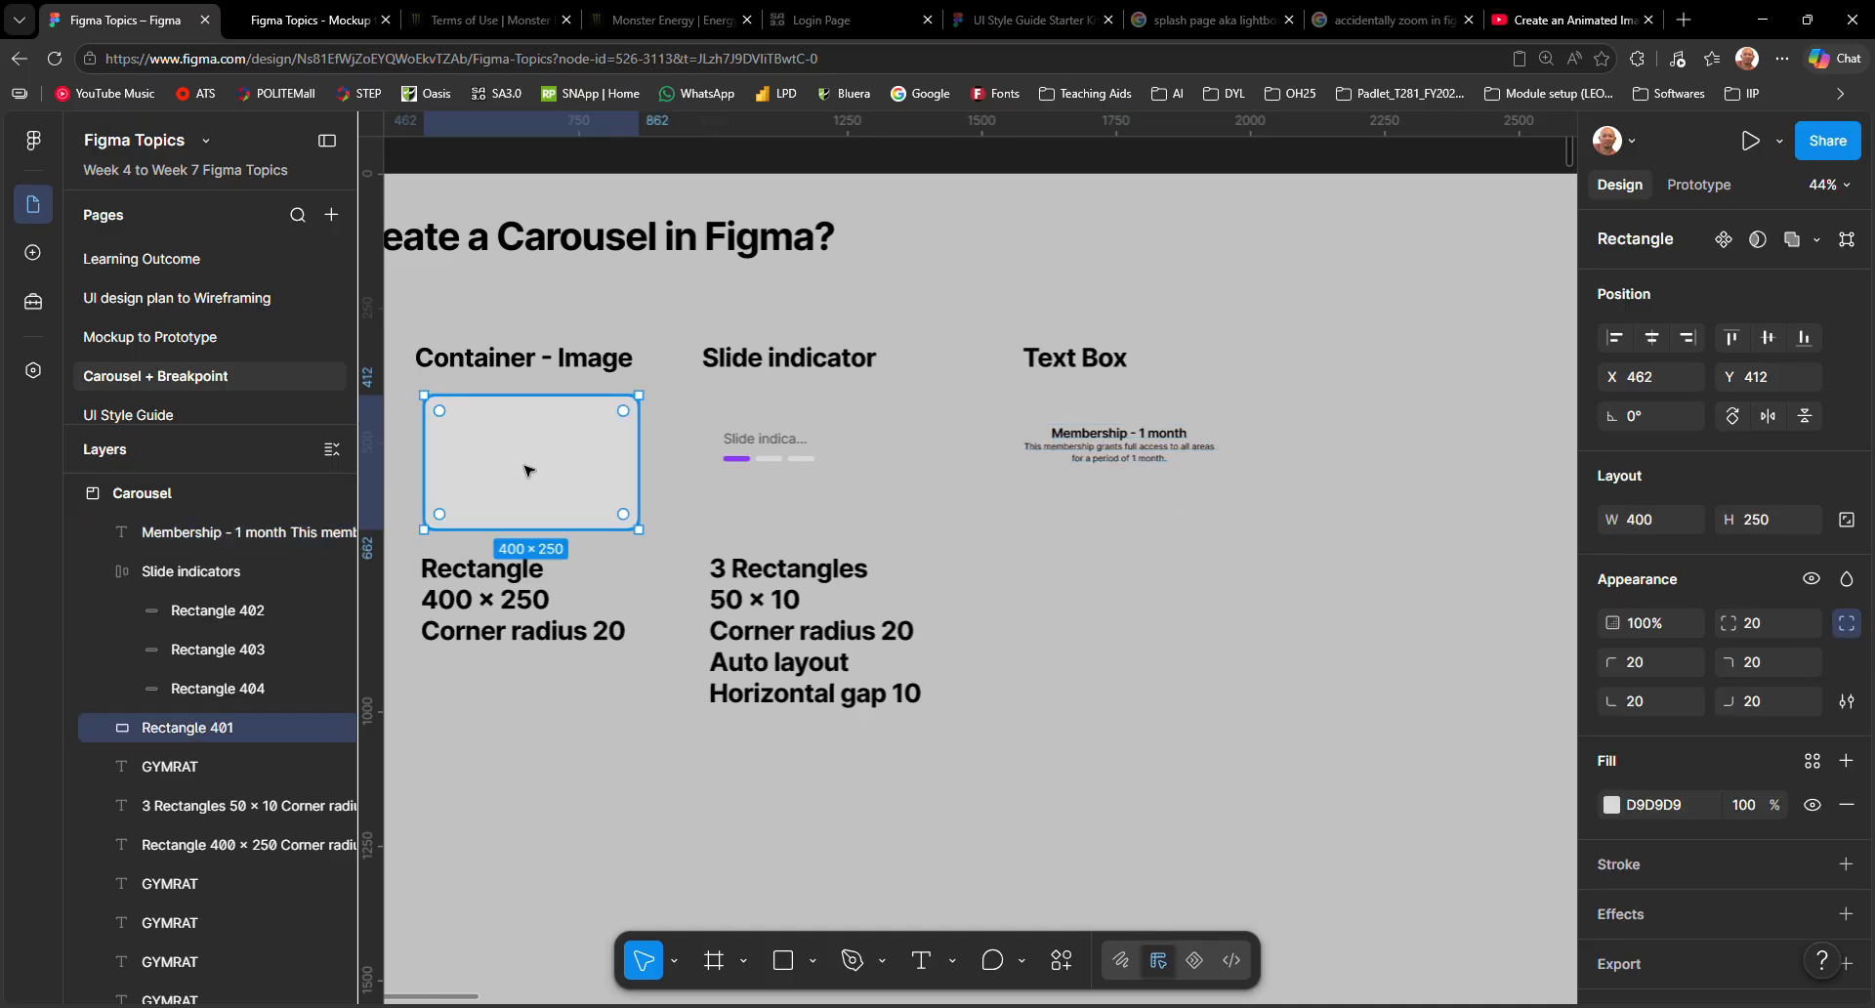
pyautogui.scroll(-1, 527, 471)
pyautogui.scroll(-1, 527, 471)
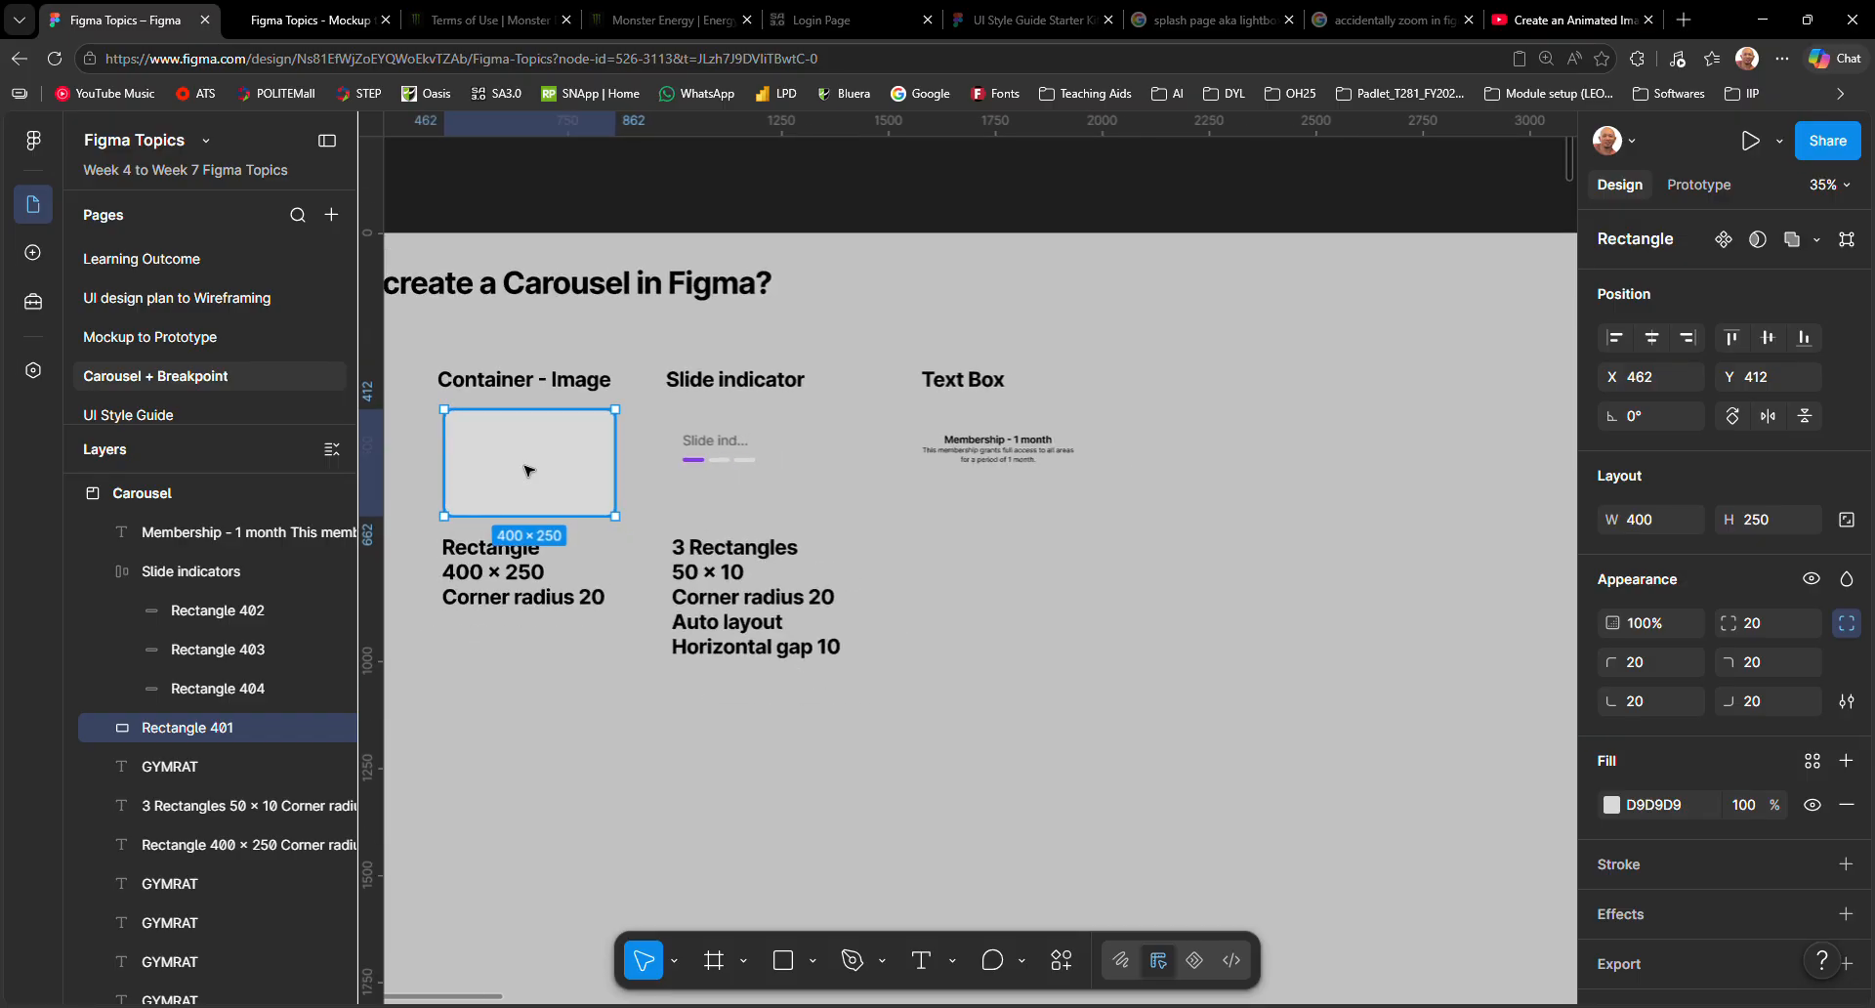
pyautogui.hscroll(5, 753, 469)
pyautogui.rightClick(783, 418)
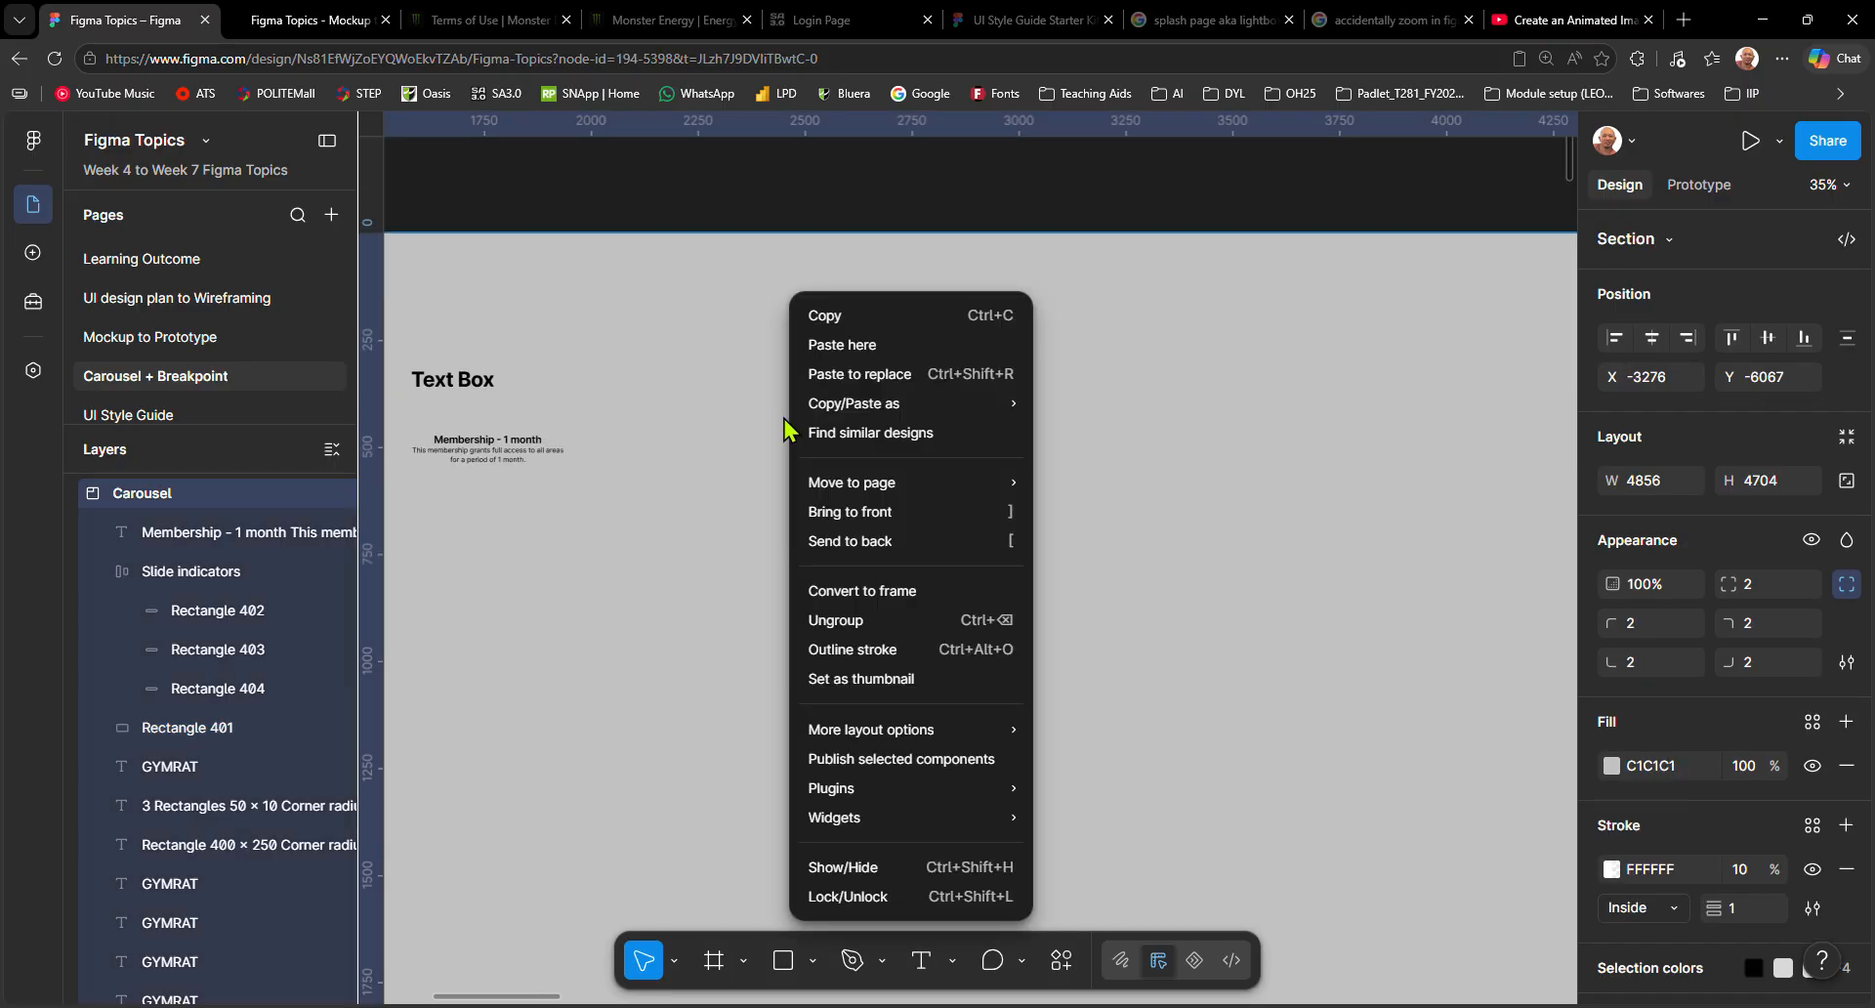
pyautogui.click(844, 342)
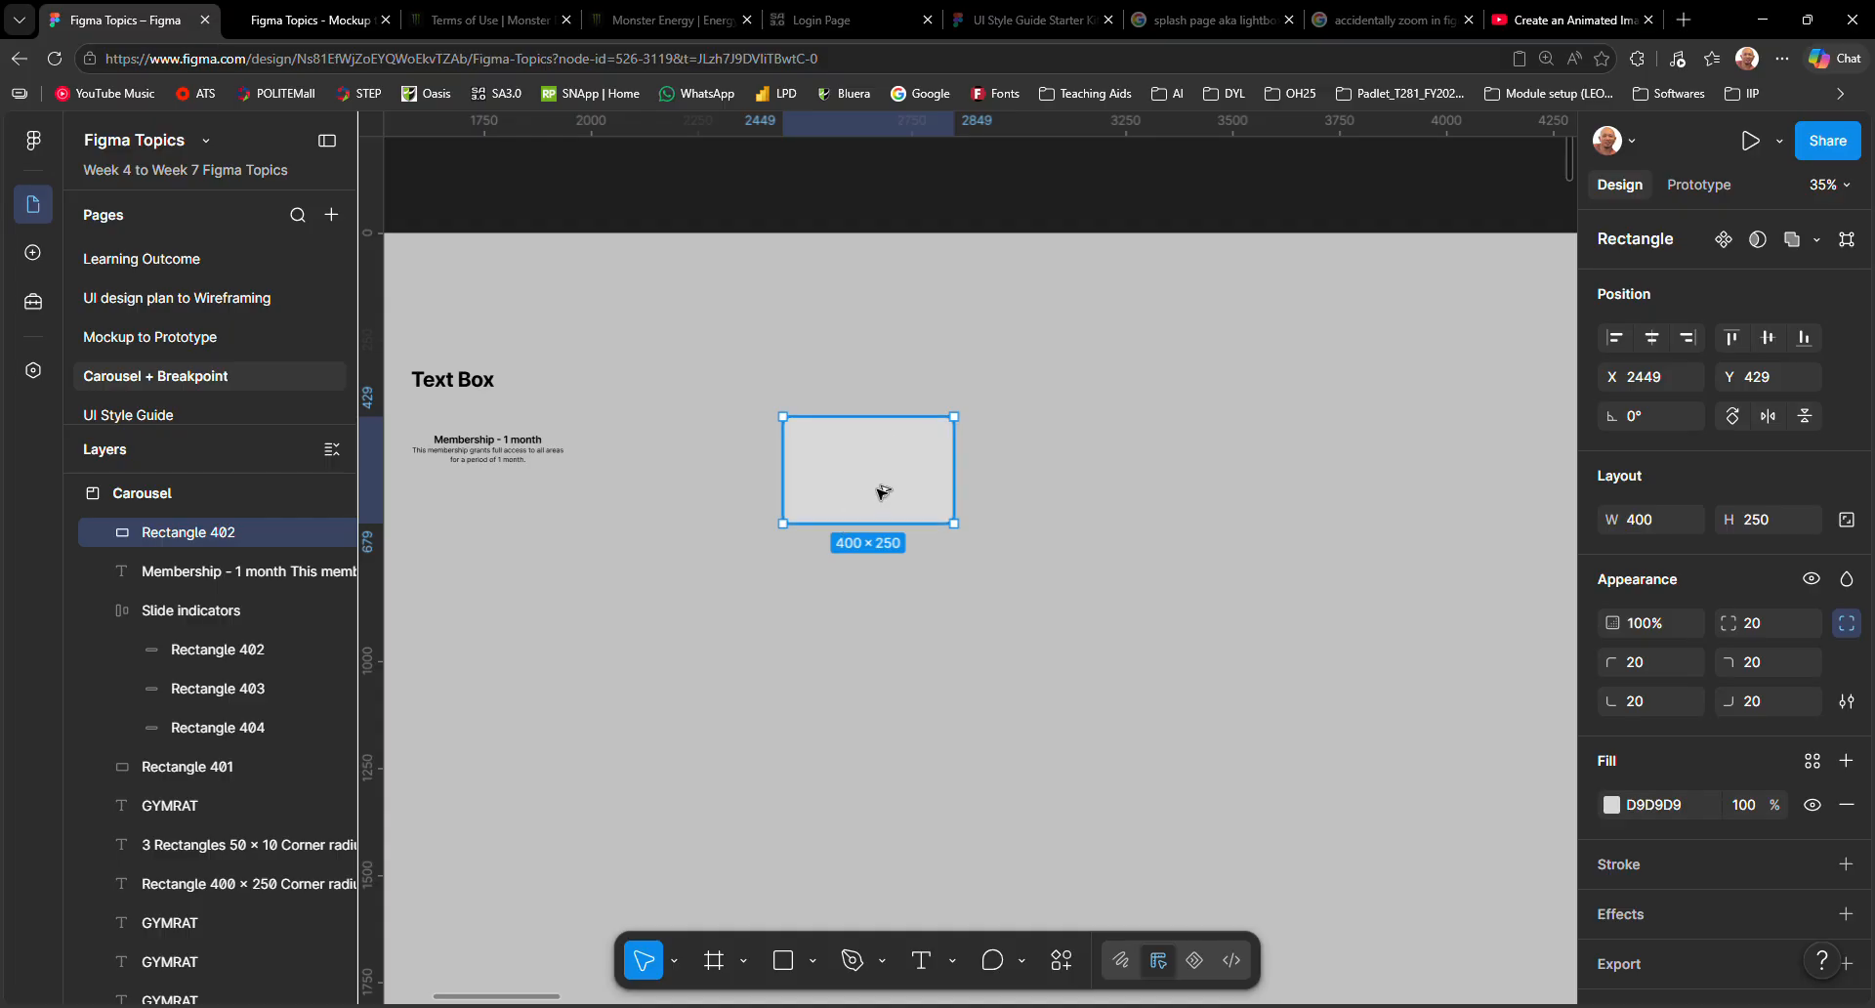
pyautogui.moveTo(881, 471); pyautogui.dragTo(1299, 495)
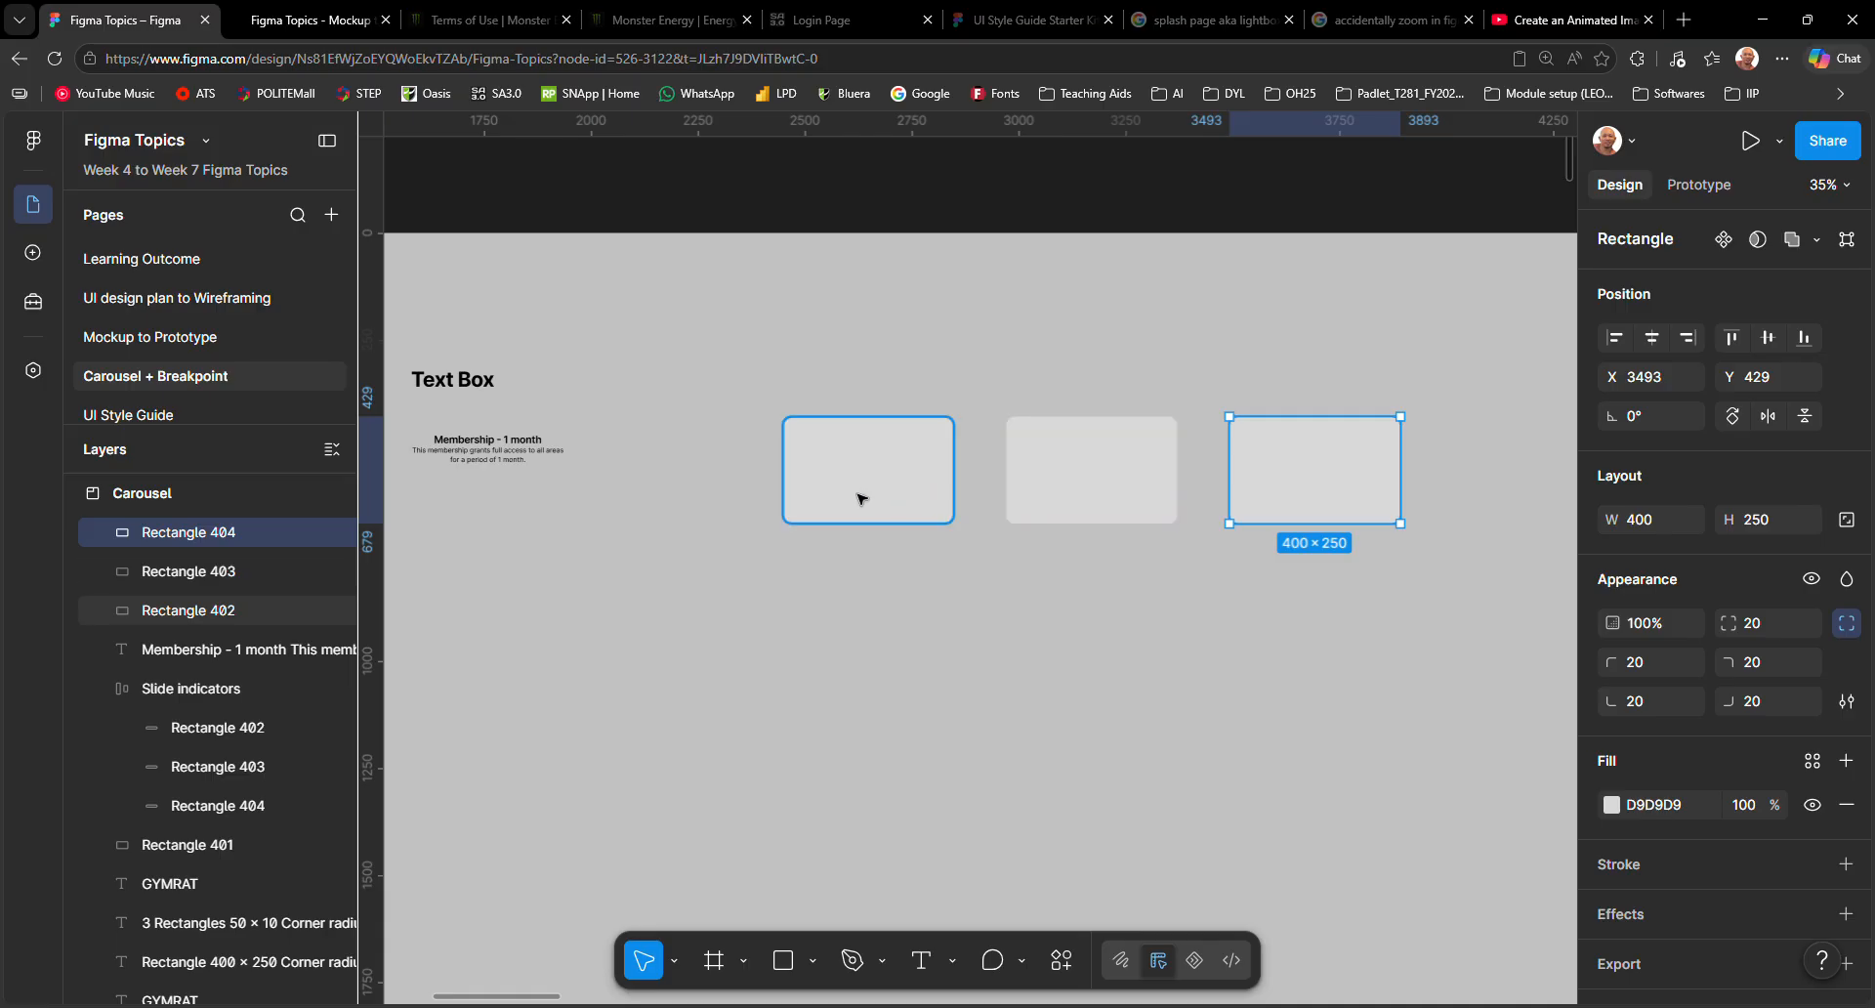
# Fill the three rectangles in the row with abstract Unsplash images using the Lorem Ipsum plugin.
pyautogui.moveTo(740, 387); pyautogui.dragTo(1247, 562)
pyautogui.rightClick(1138, 489)
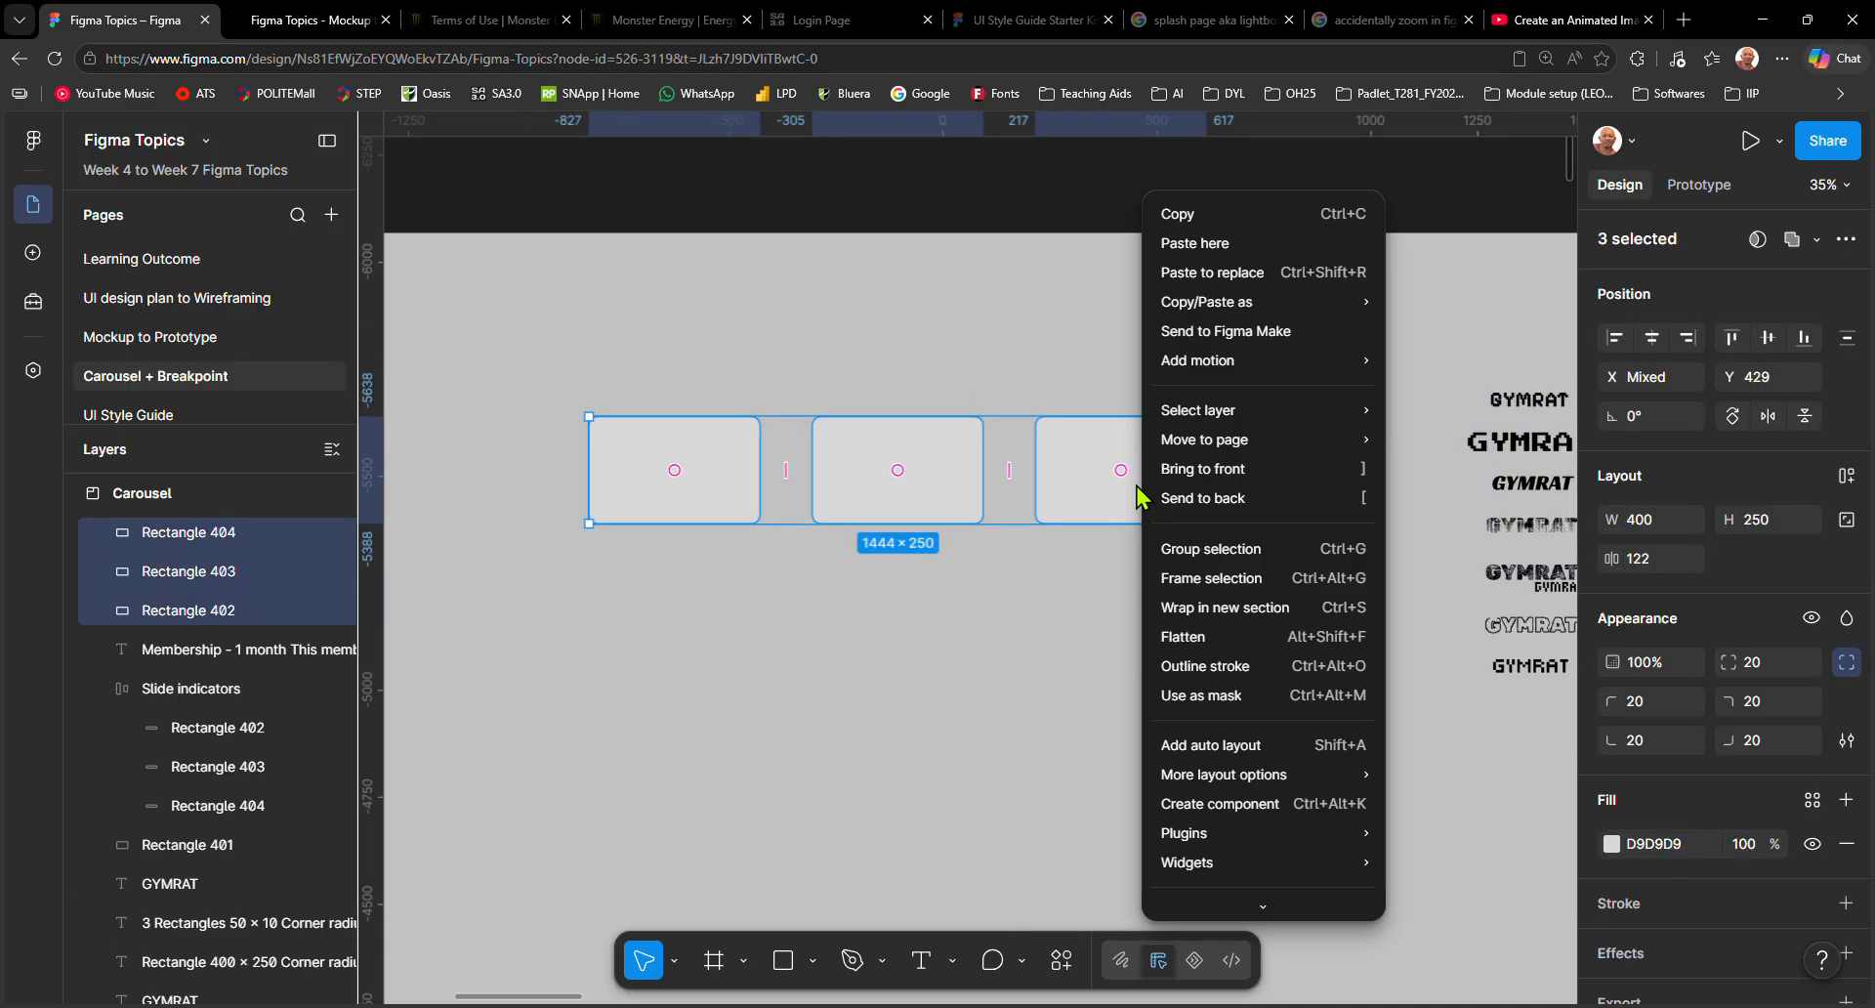
pyautogui.scroll(-2, 1270, 840)
pyautogui.moveTo(1299, 765)
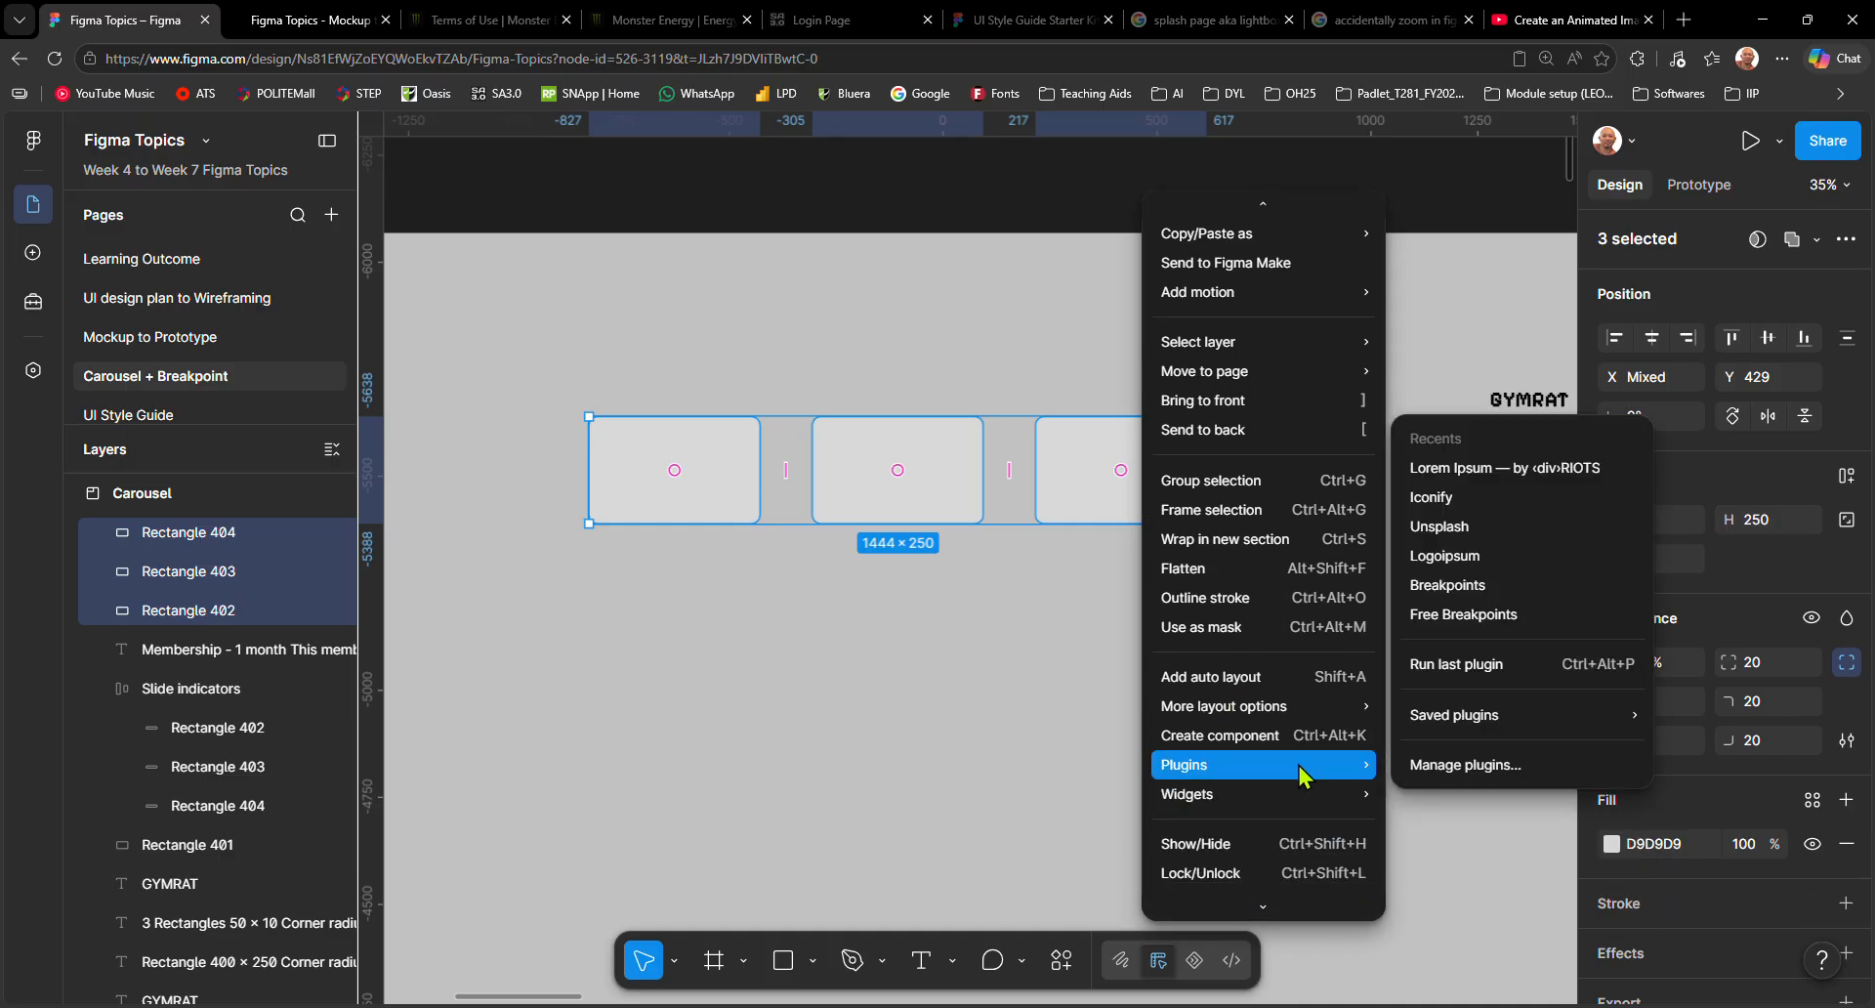
pyautogui.click(1536, 473)
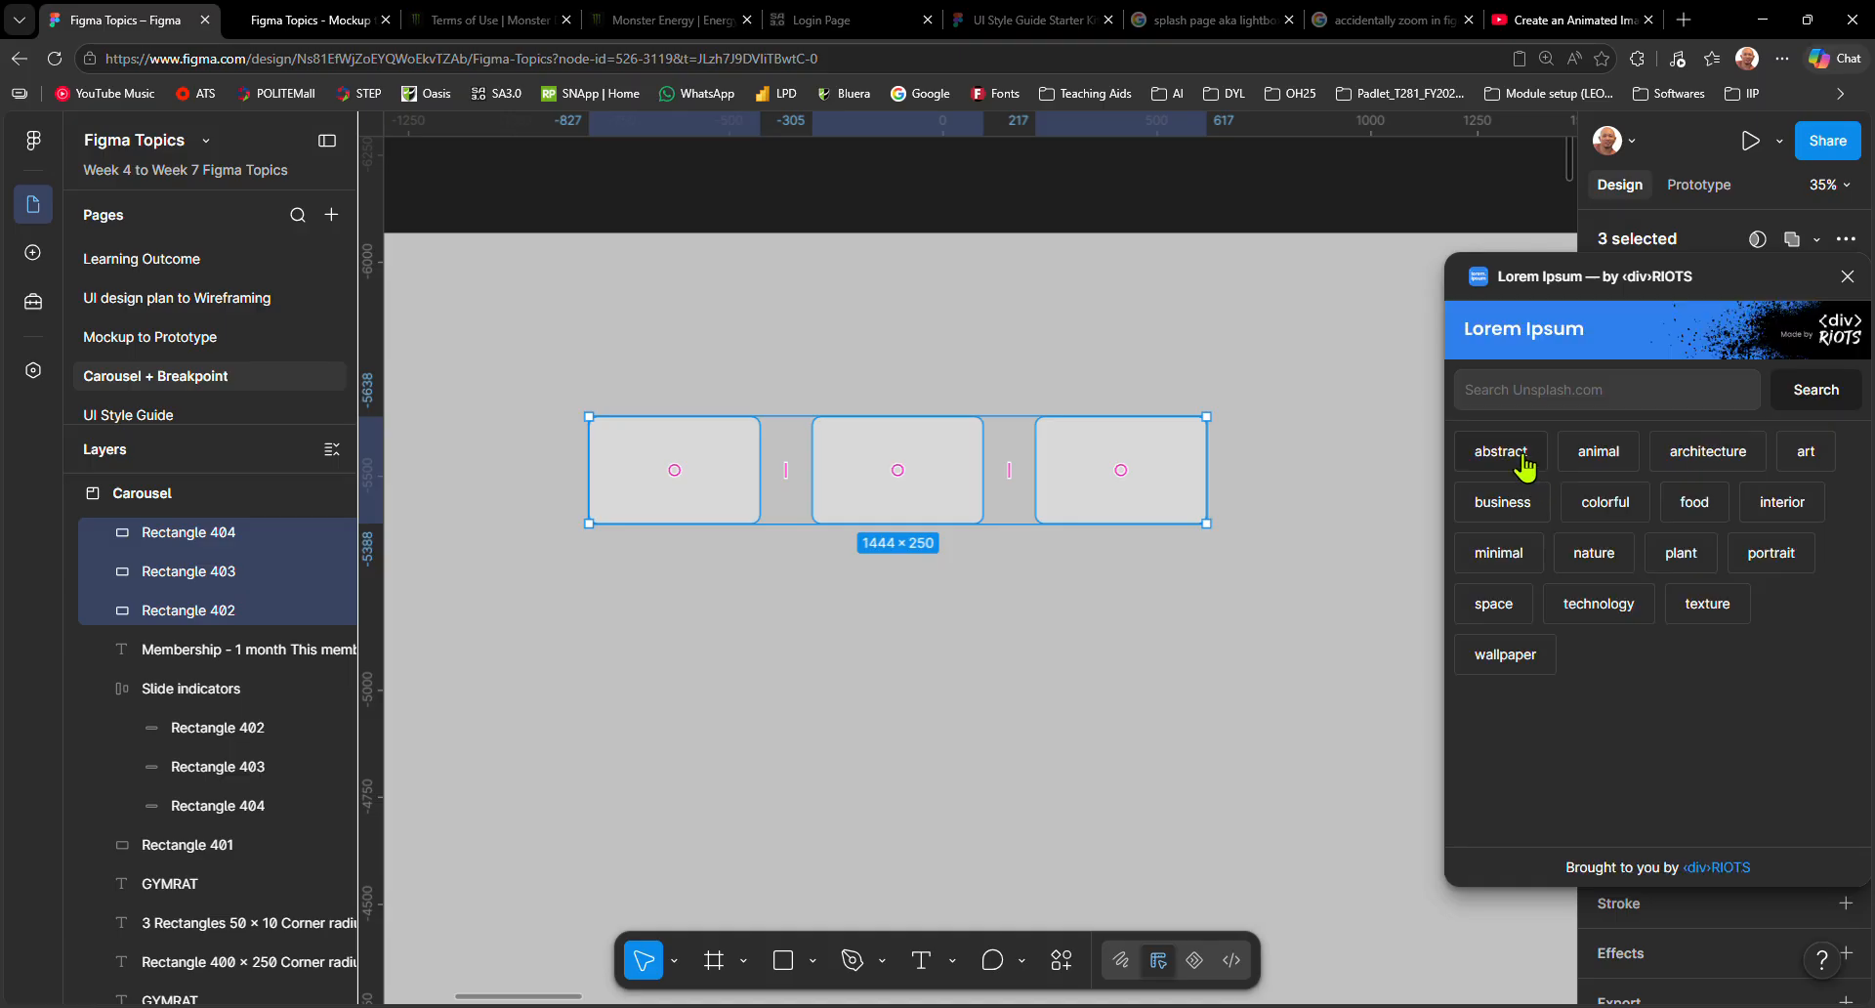
pyautogui.click(1525, 466)
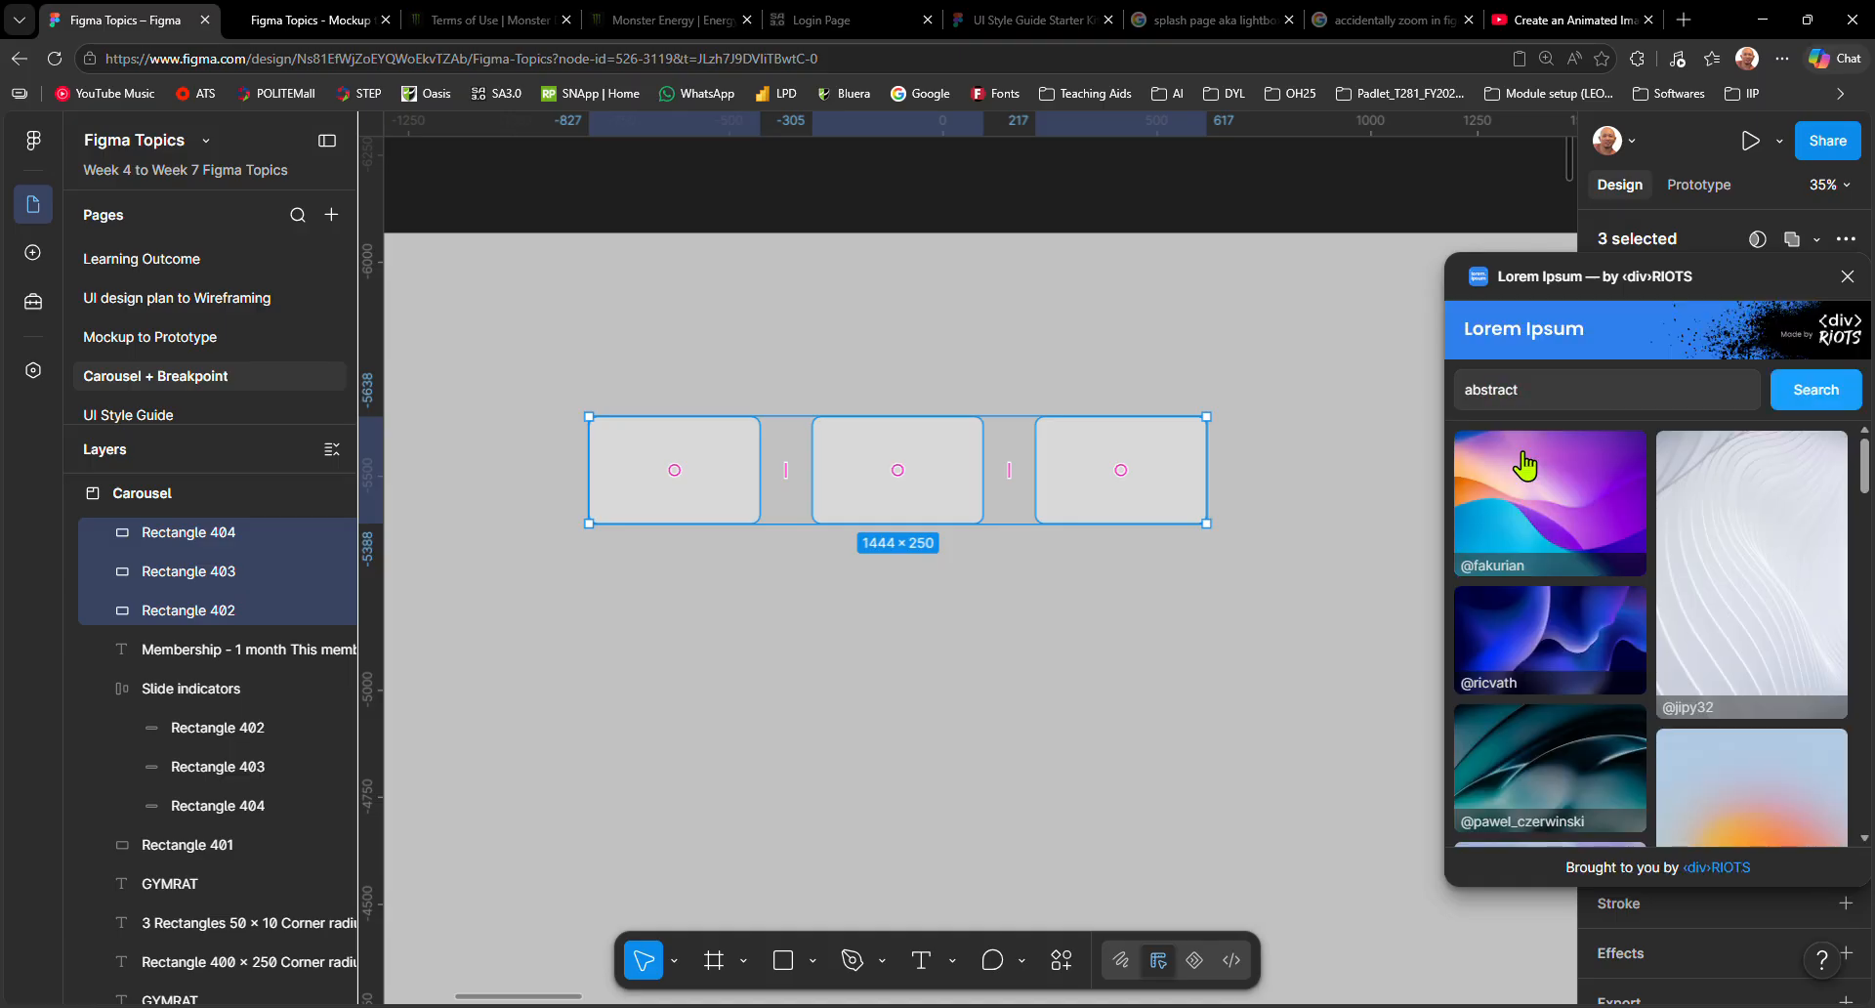
pyautogui.click(1525, 467)
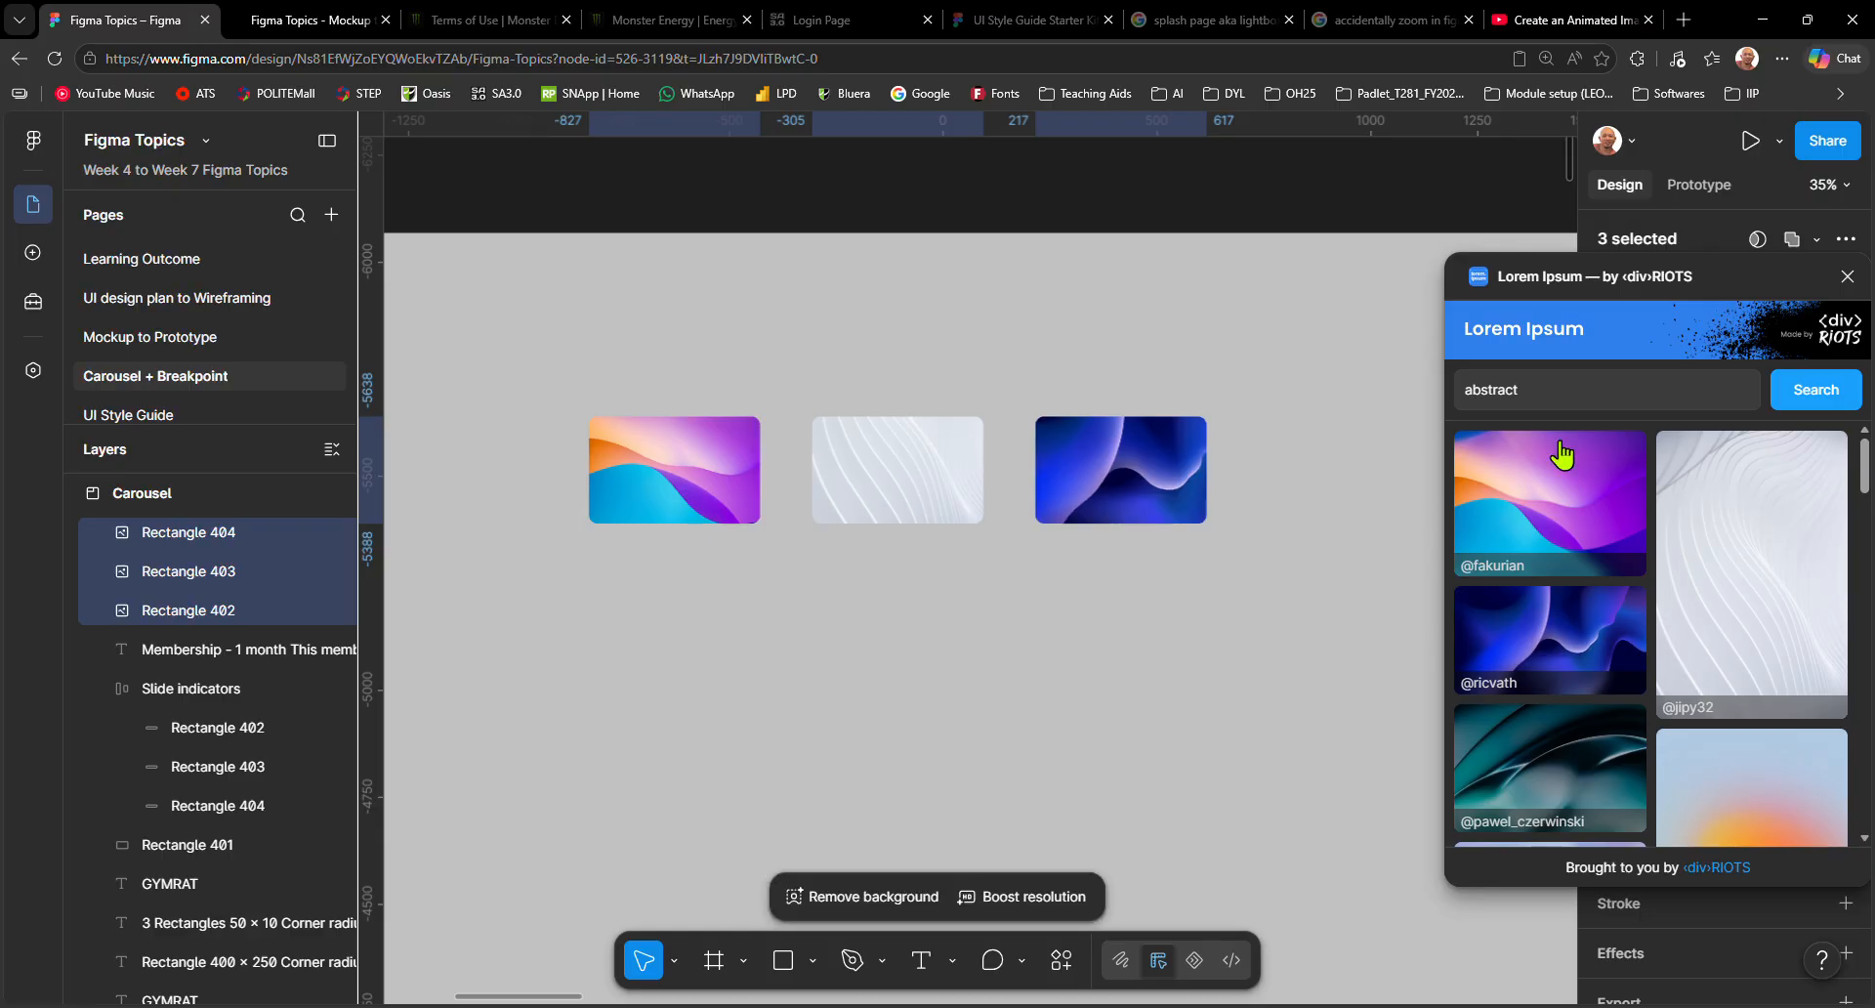
pyautogui.click(1847, 276)
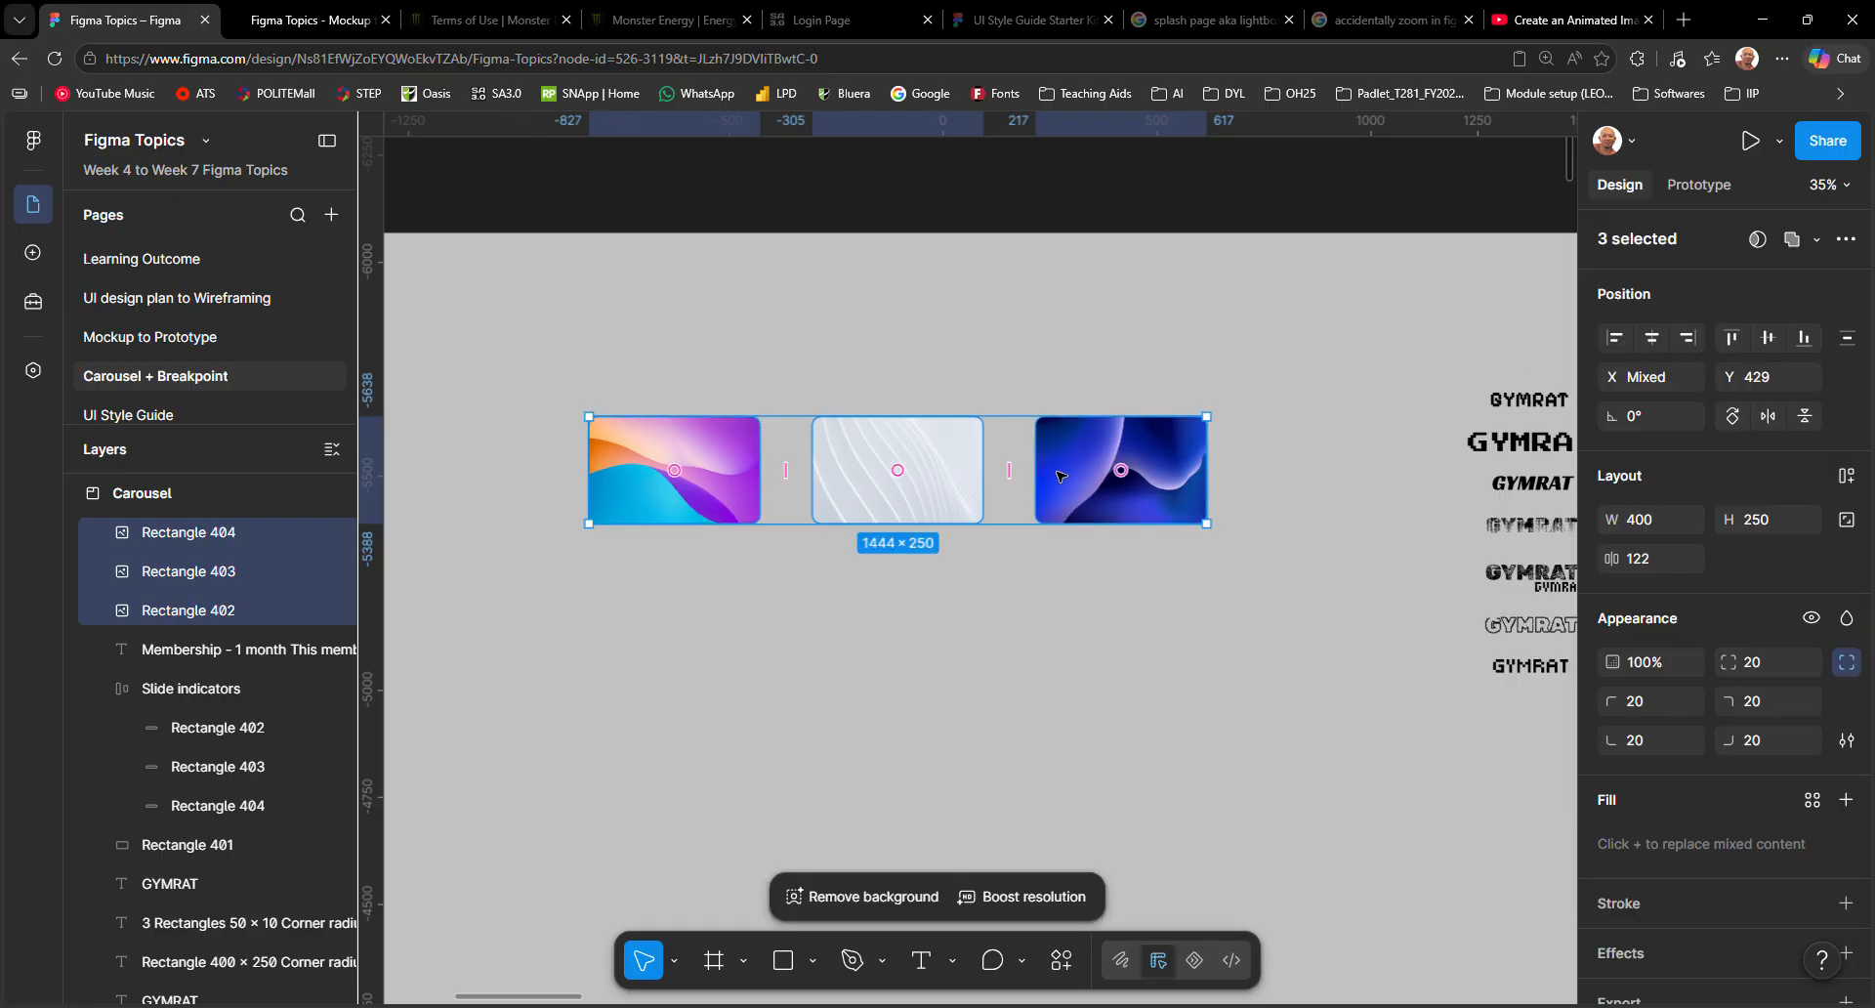
# Move the slide indicators to just below the first image, horizontally centred under it.
pyautogui.hscroll(-3, 991, 491)
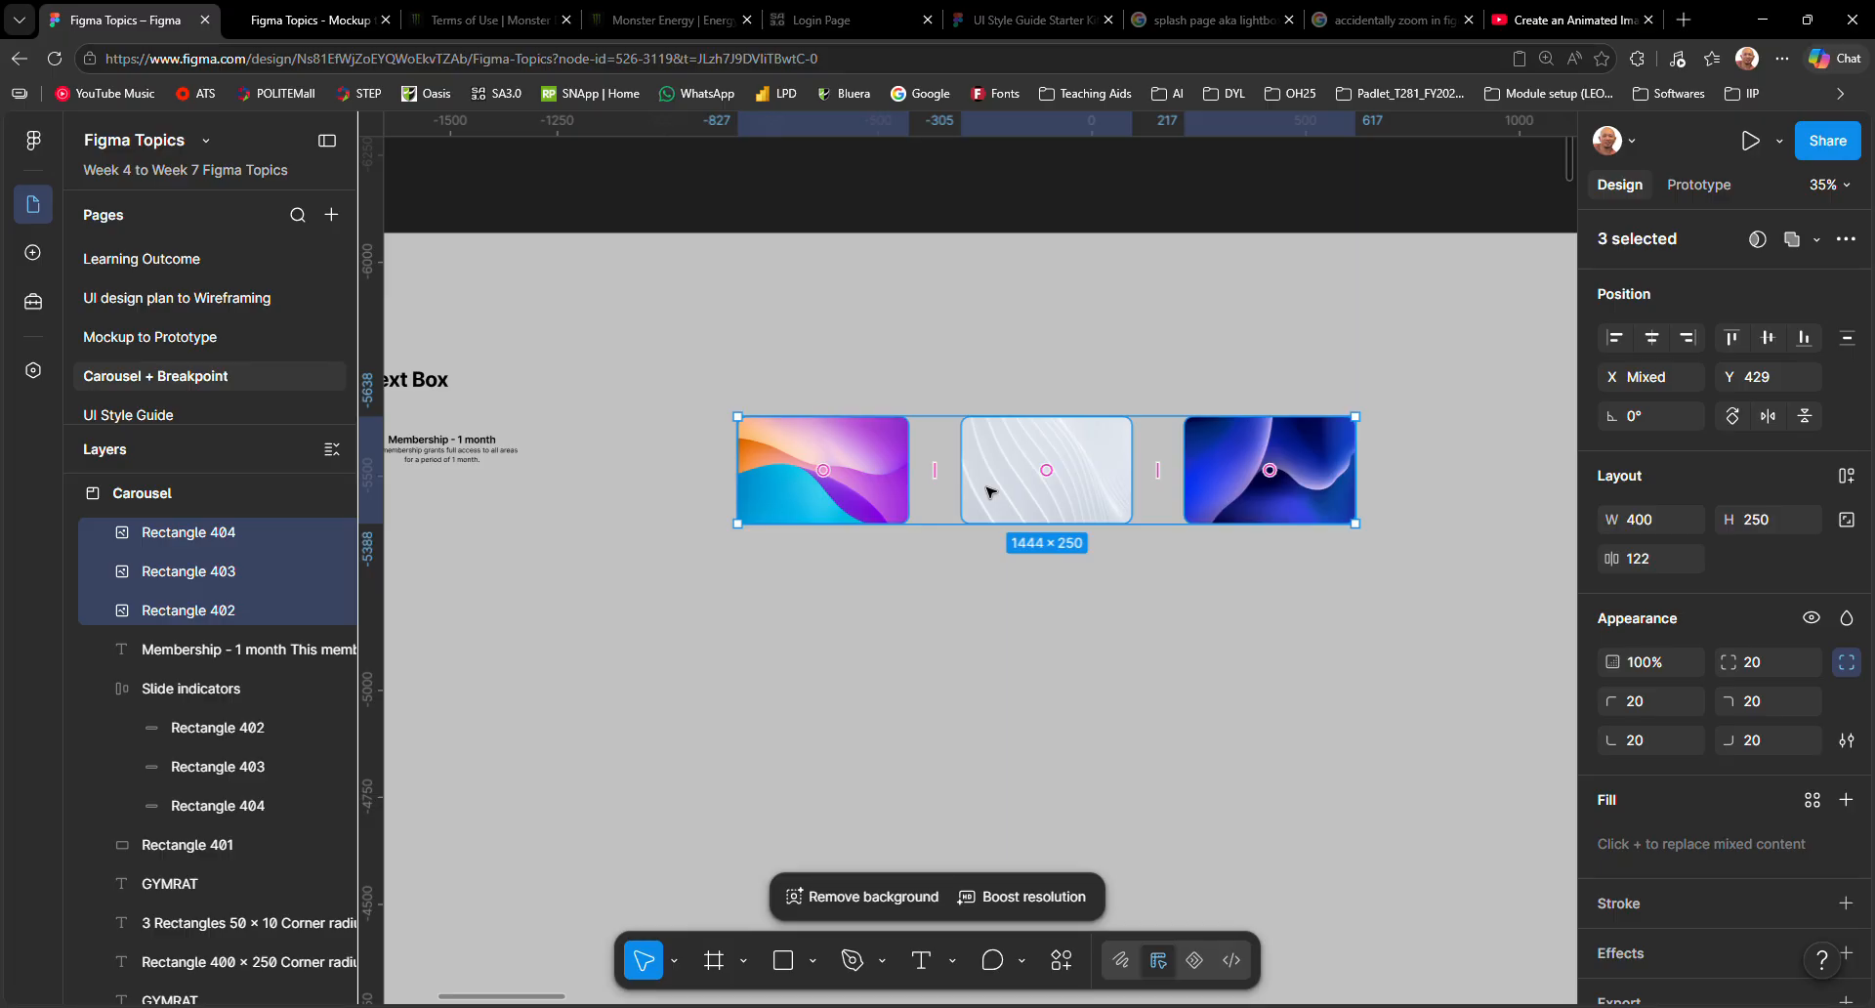
pyautogui.scroll(-1, 866, 479)
pyautogui.hscroll(-5, 867, 479)
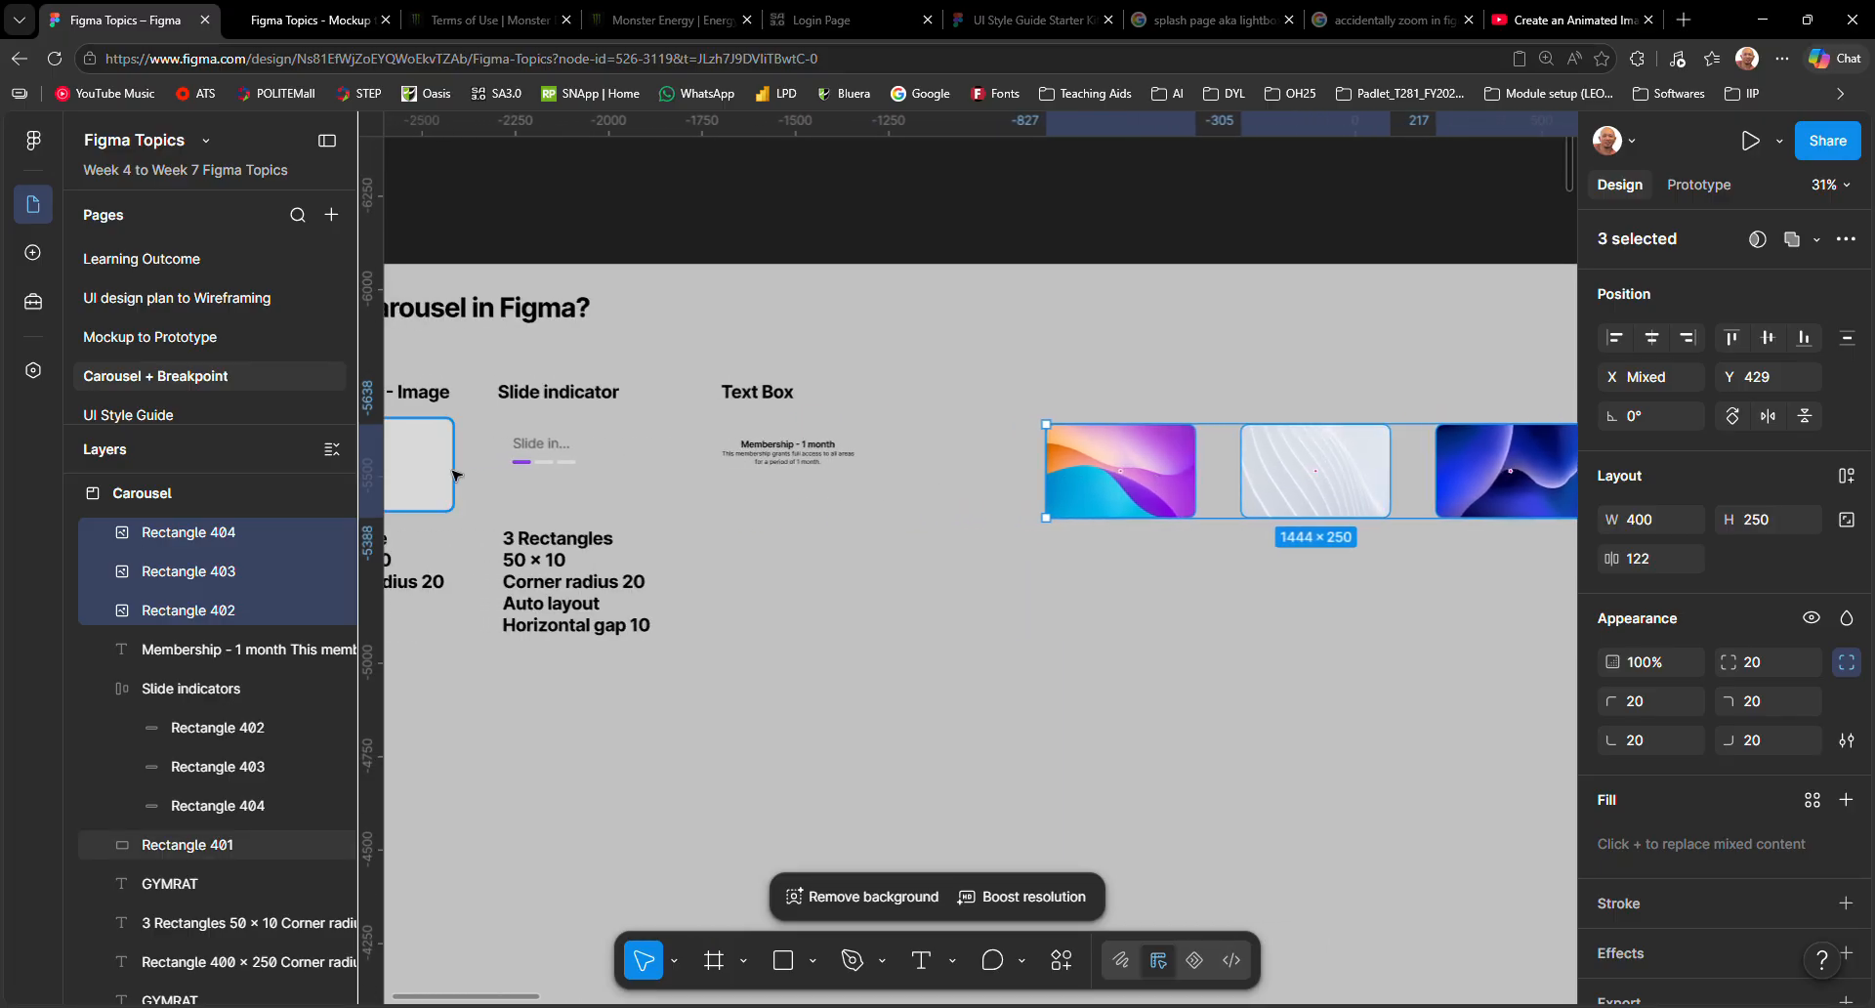
pyautogui.click(562, 461)
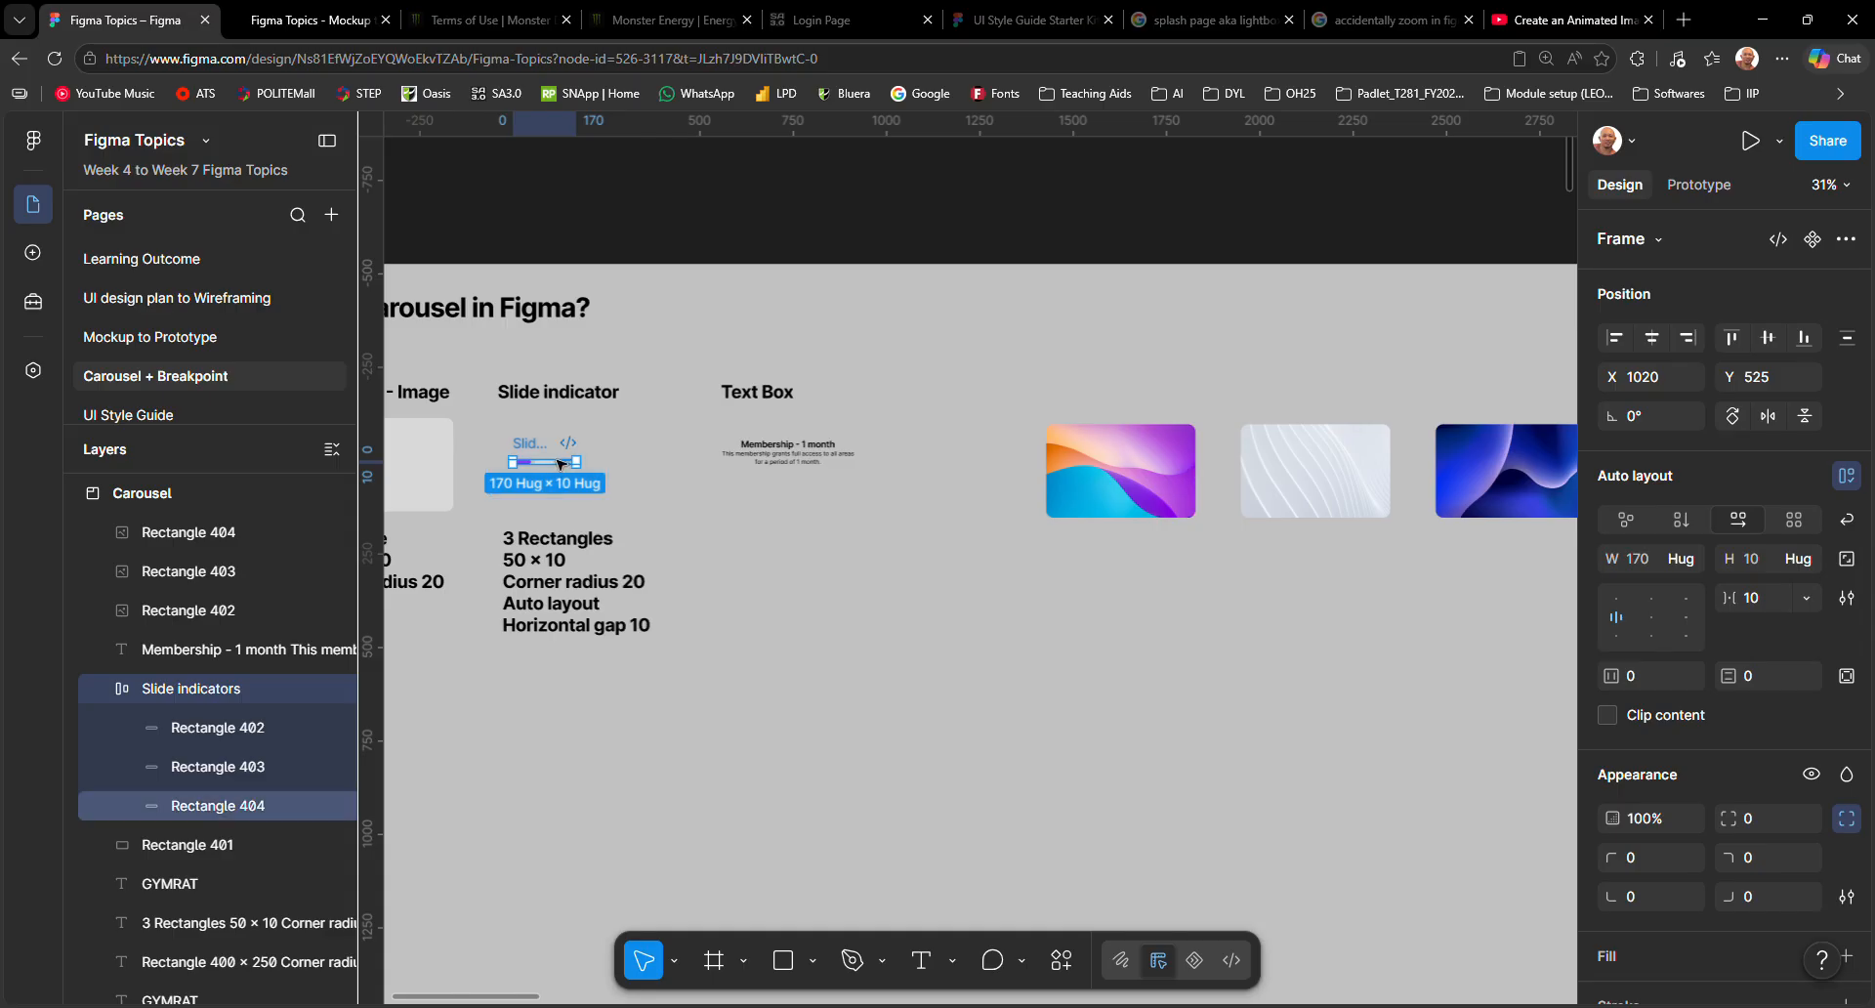
pyautogui.moveTo(589, 469); pyautogui.dragTo(1130, 535)
pyautogui.scroll(3, 1130, 535)
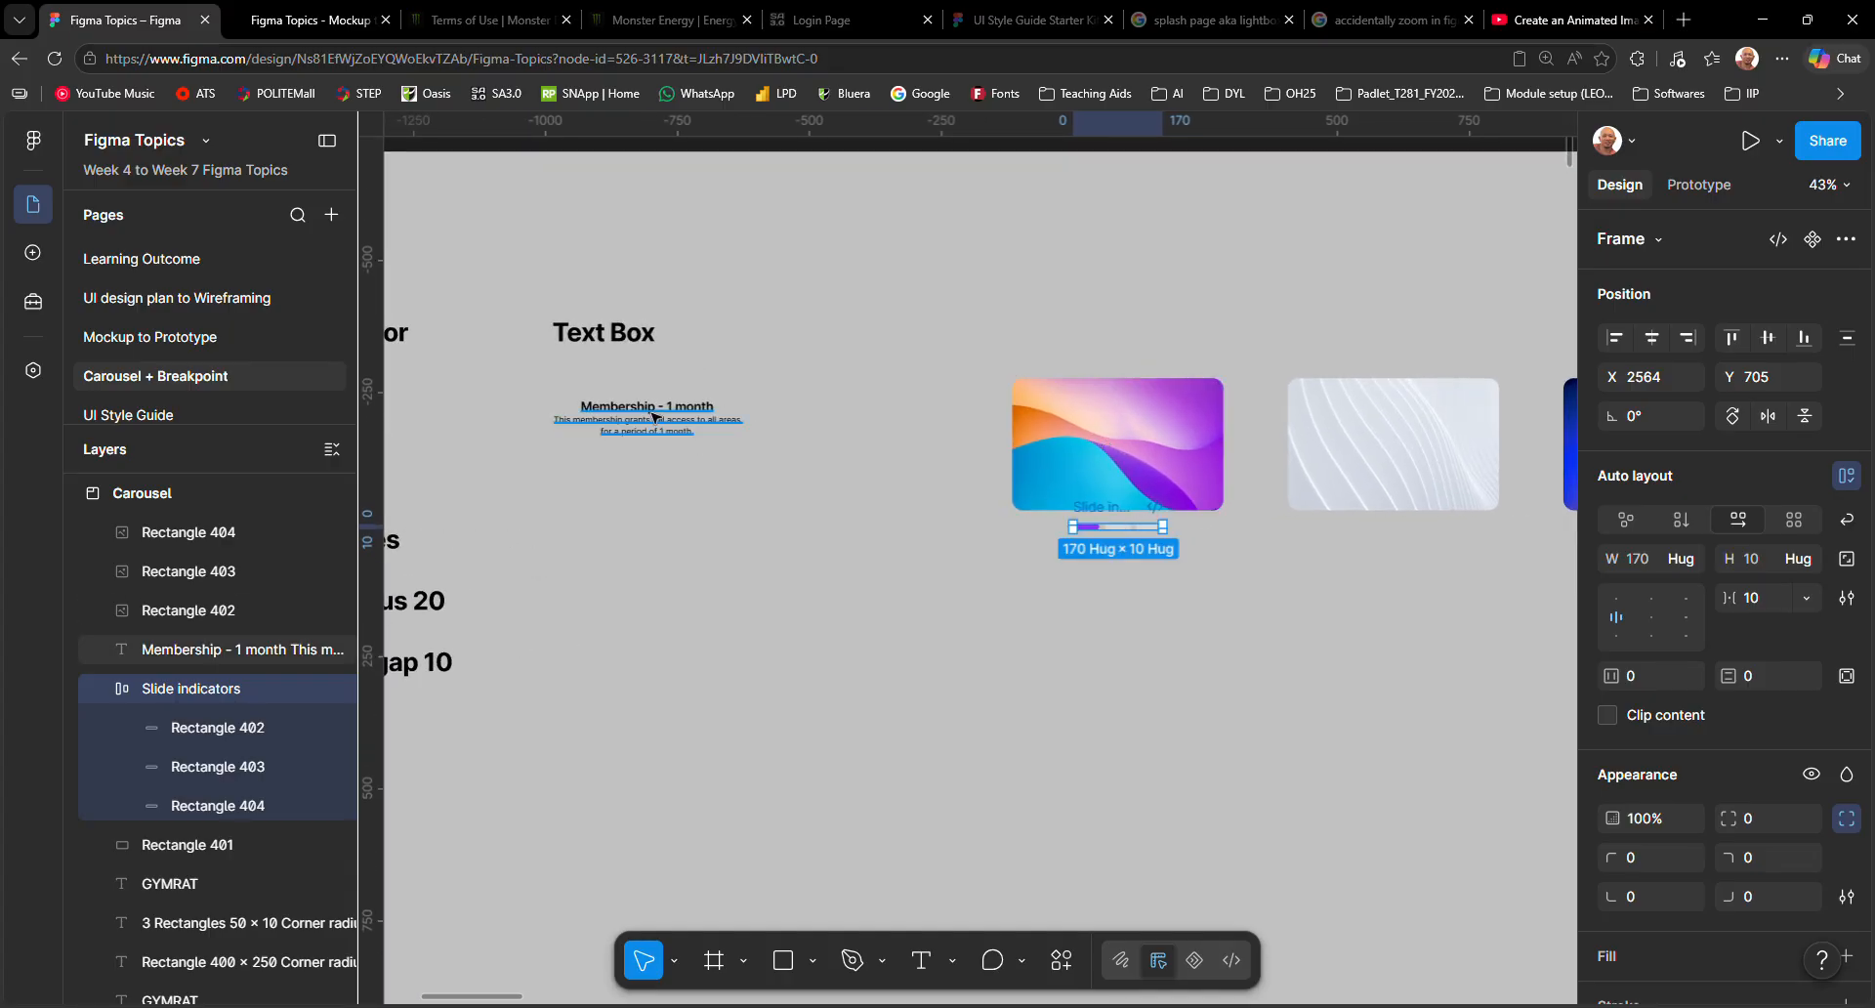
# Move the membership text box below the slide indicators and reduce its height to about 72.
pyautogui.moveTo(653, 413); pyautogui.dragTo(1123, 562)
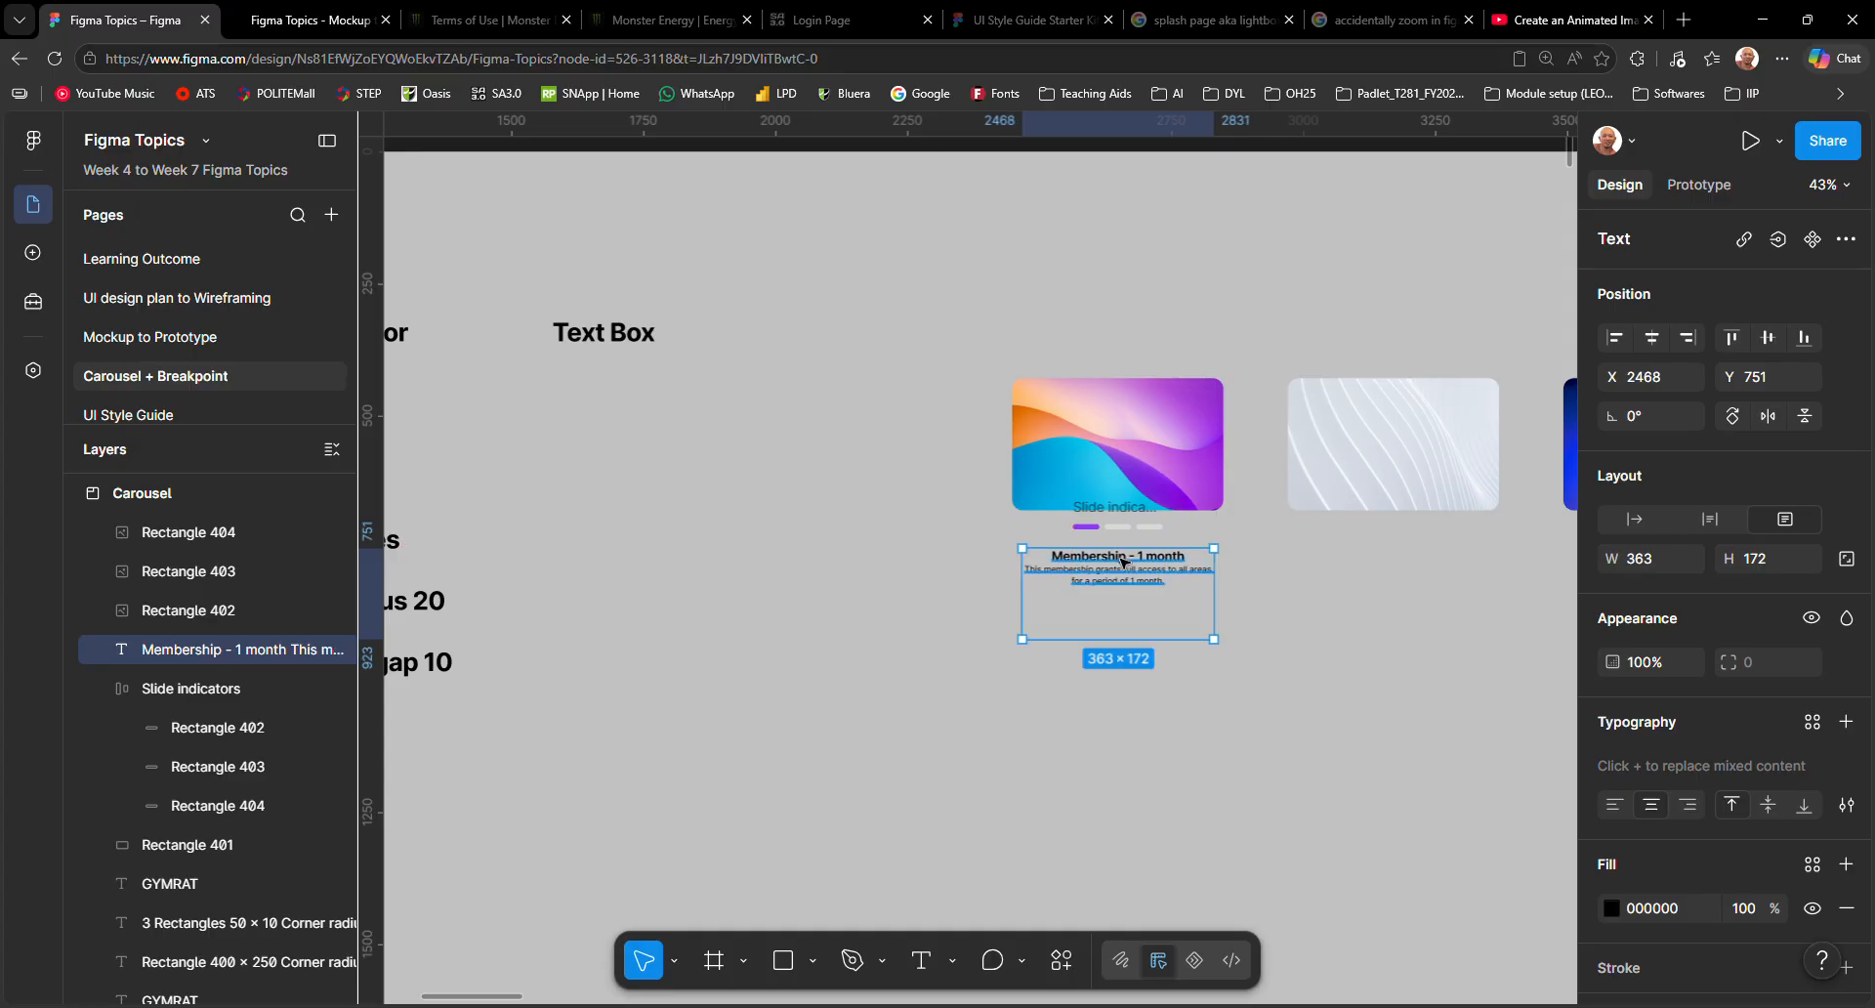
pyautogui.scroll(-3, 1122, 576)
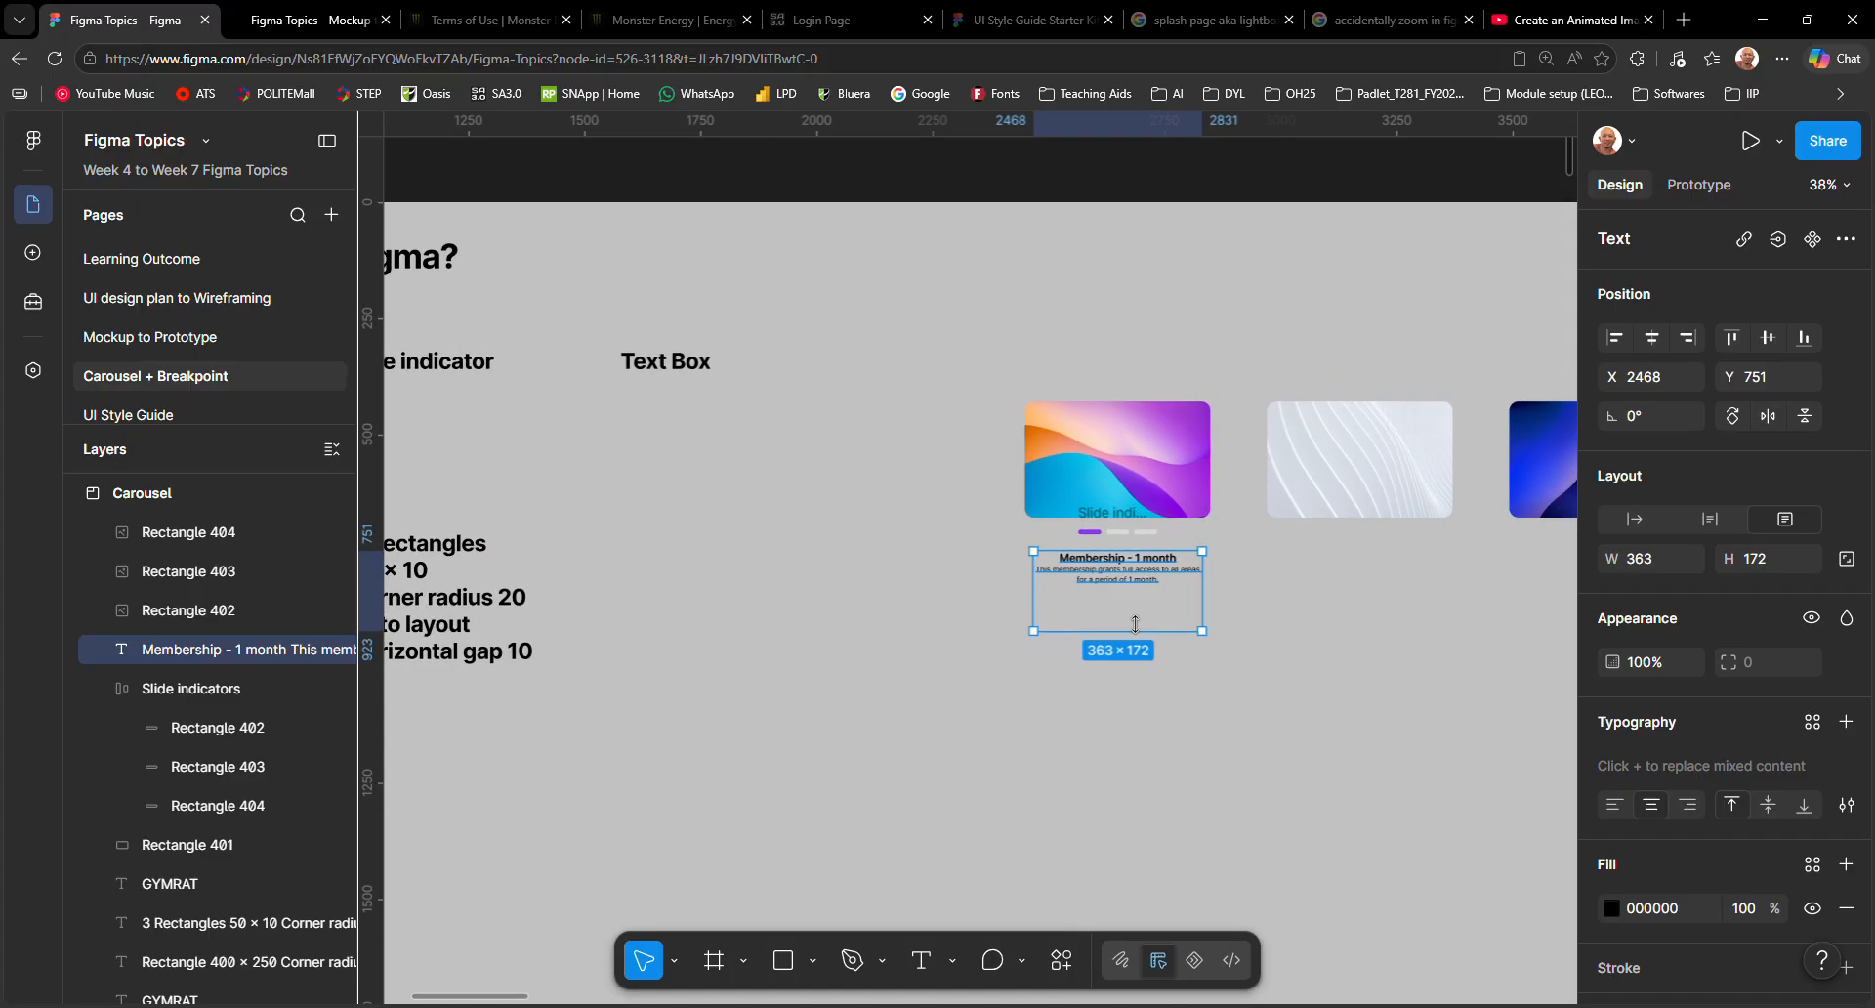
pyautogui.moveTo(1140, 632); pyautogui.dragTo(1143, 587)
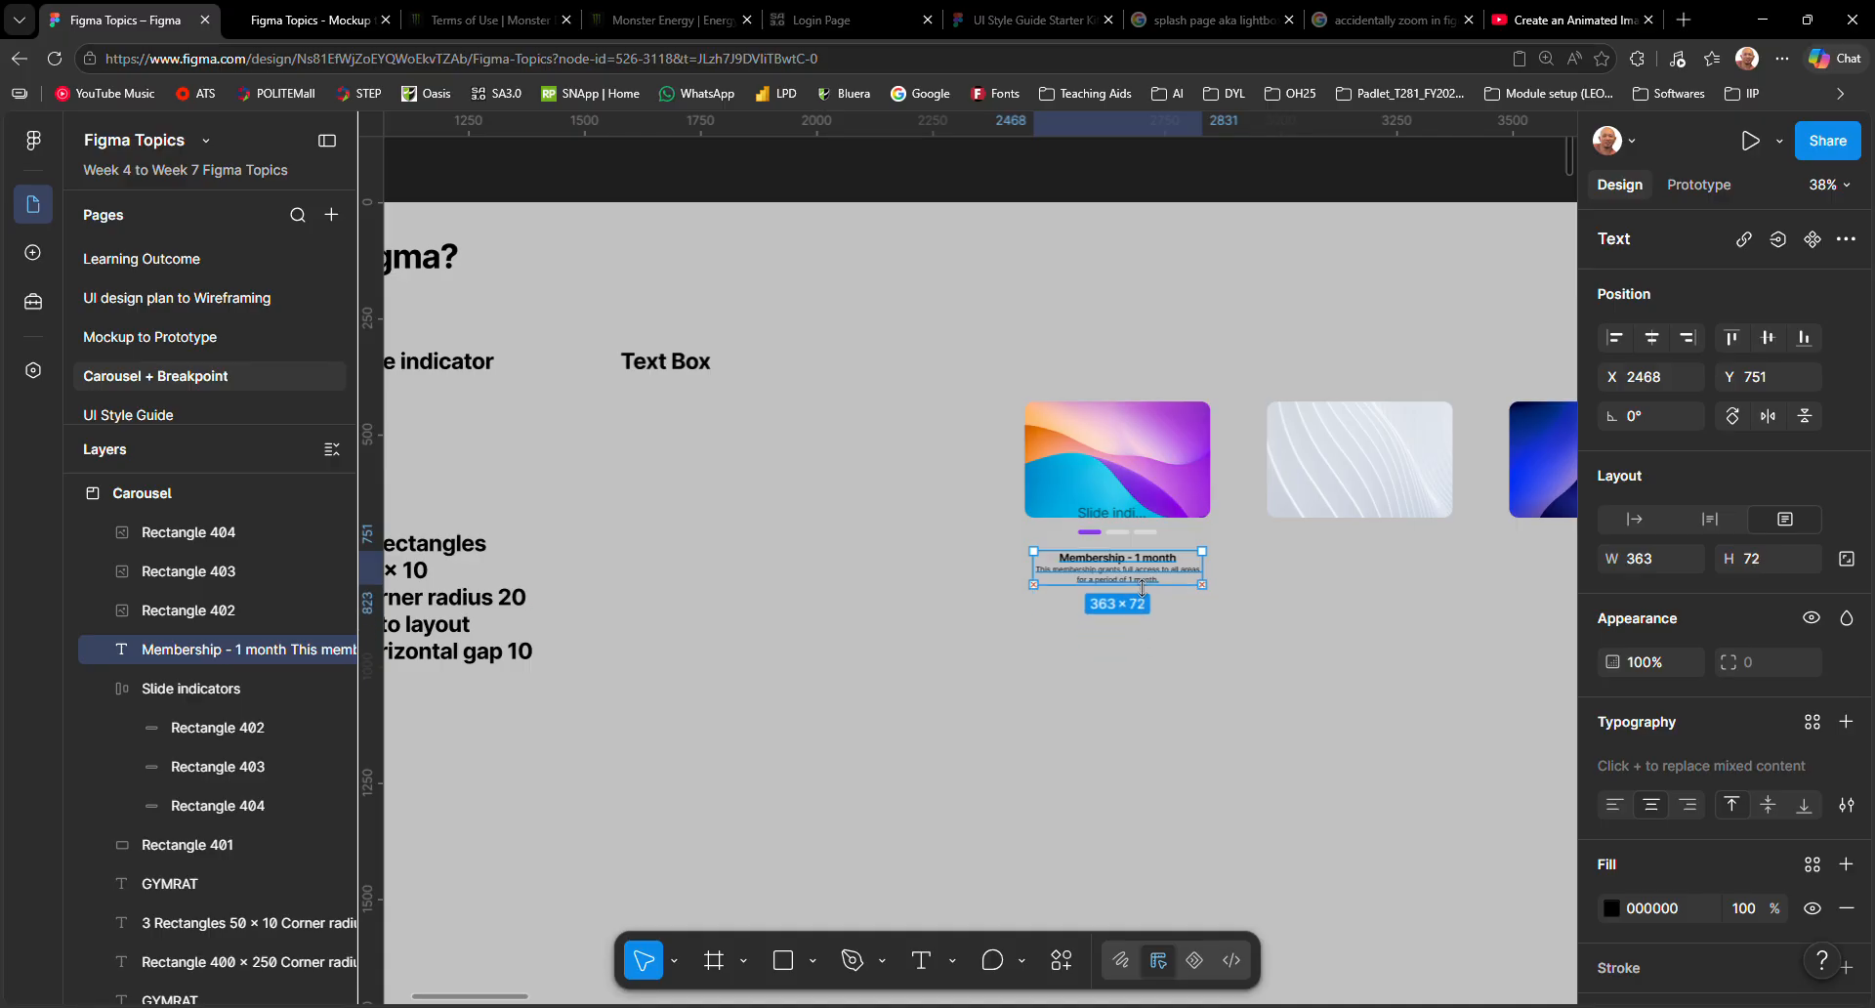
pyautogui.scroll(5, 1098, 618)
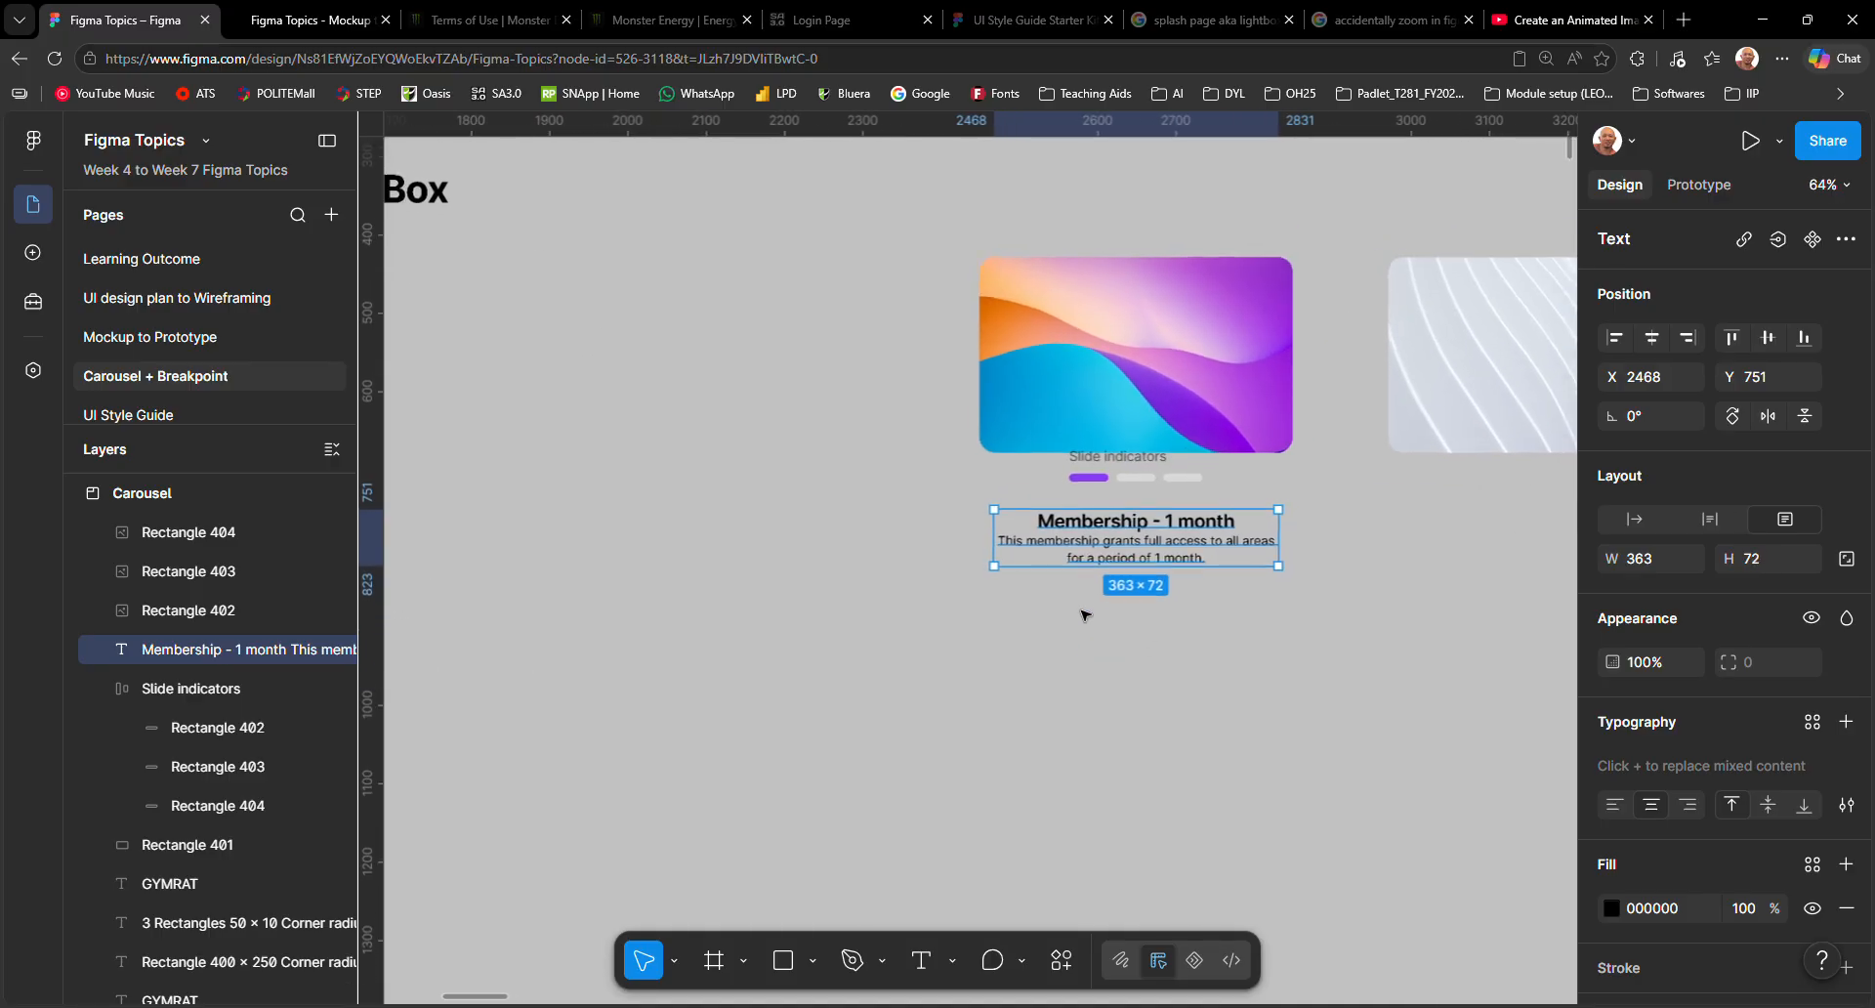
pyautogui.scroll(-2, 1160, 586)
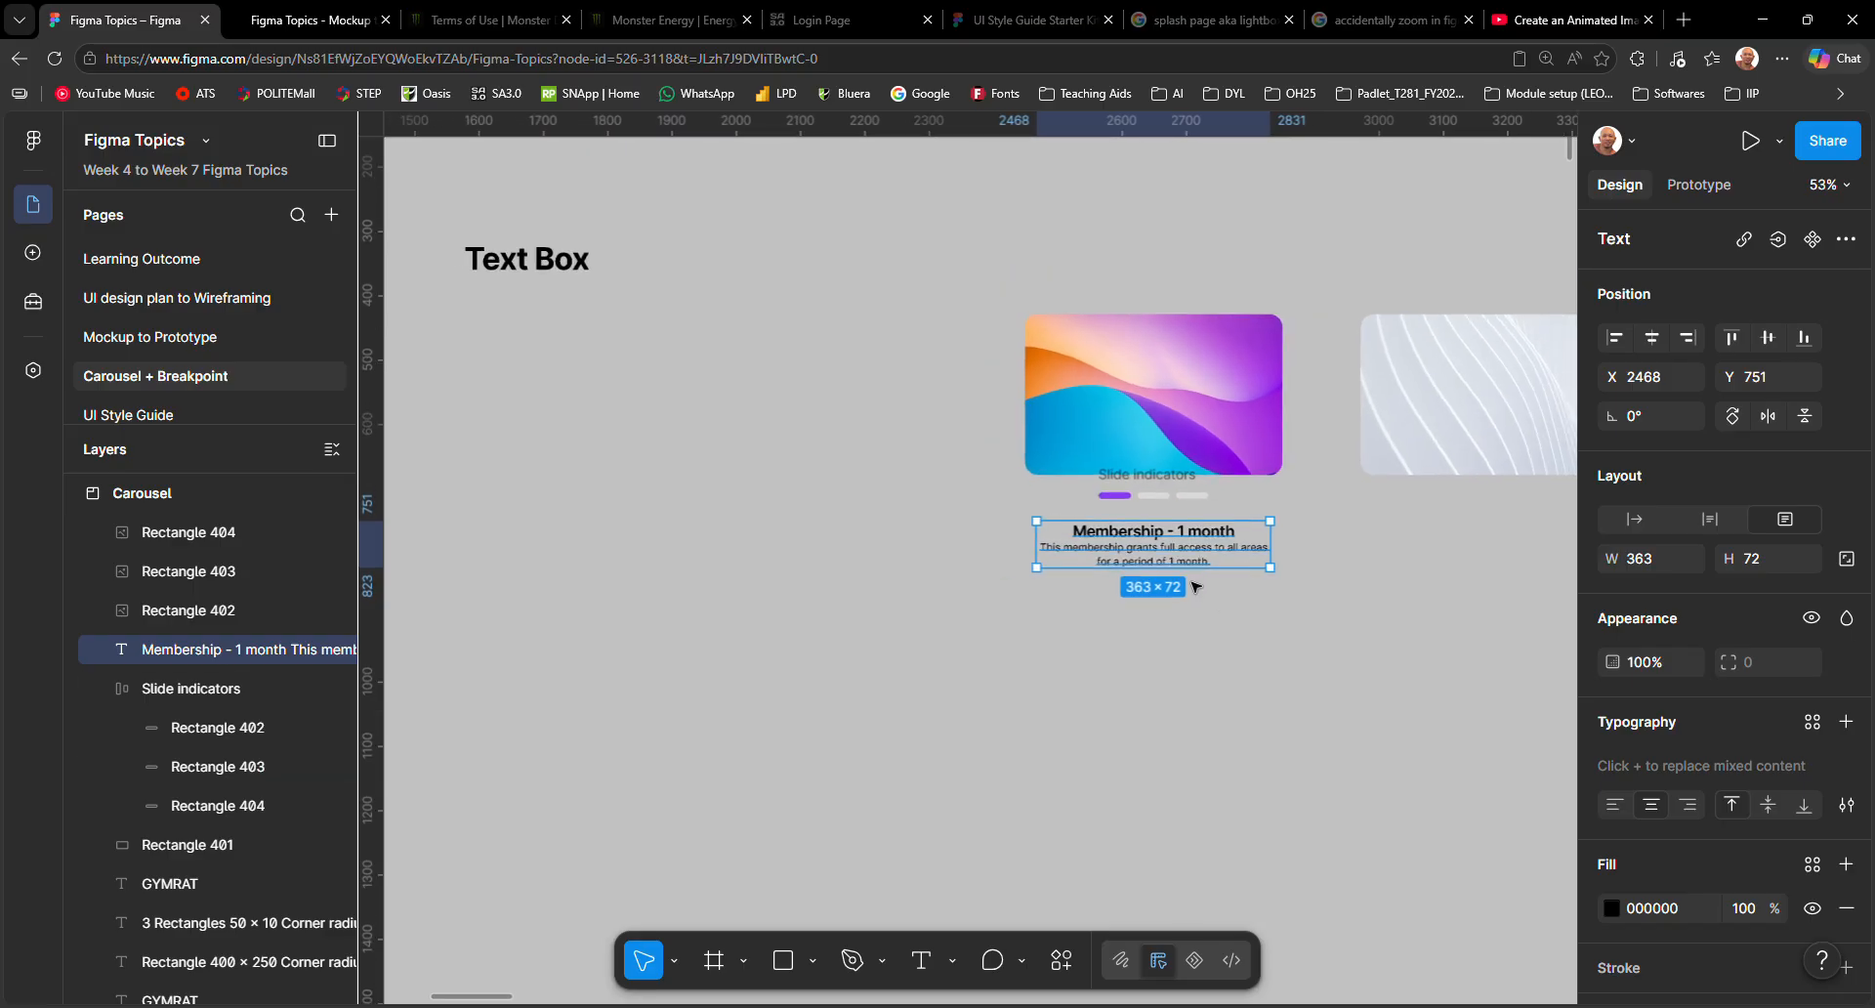
# Draw a frame about 546 × 569 around the first image, slide indicators and membership text, and name it "Carousel".
pyautogui.press('f')
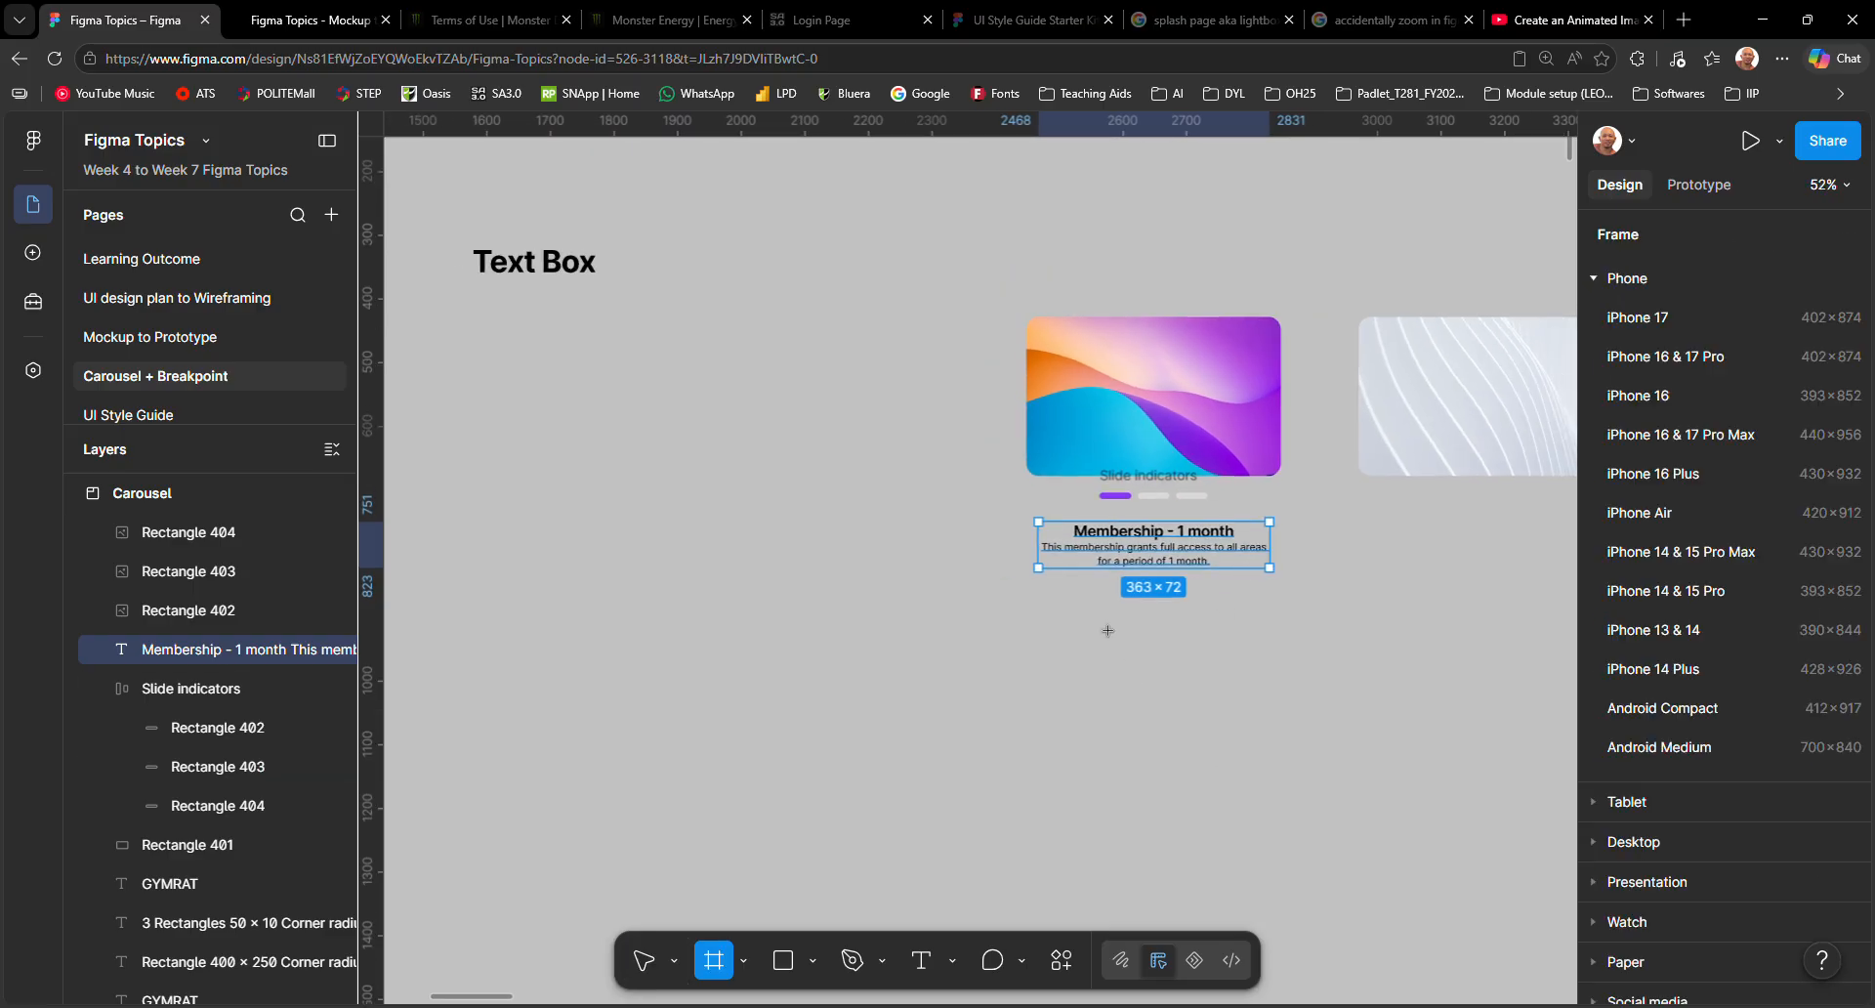
pyautogui.moveTo(981, 248); pyautogui.dragTo(1329, 610)
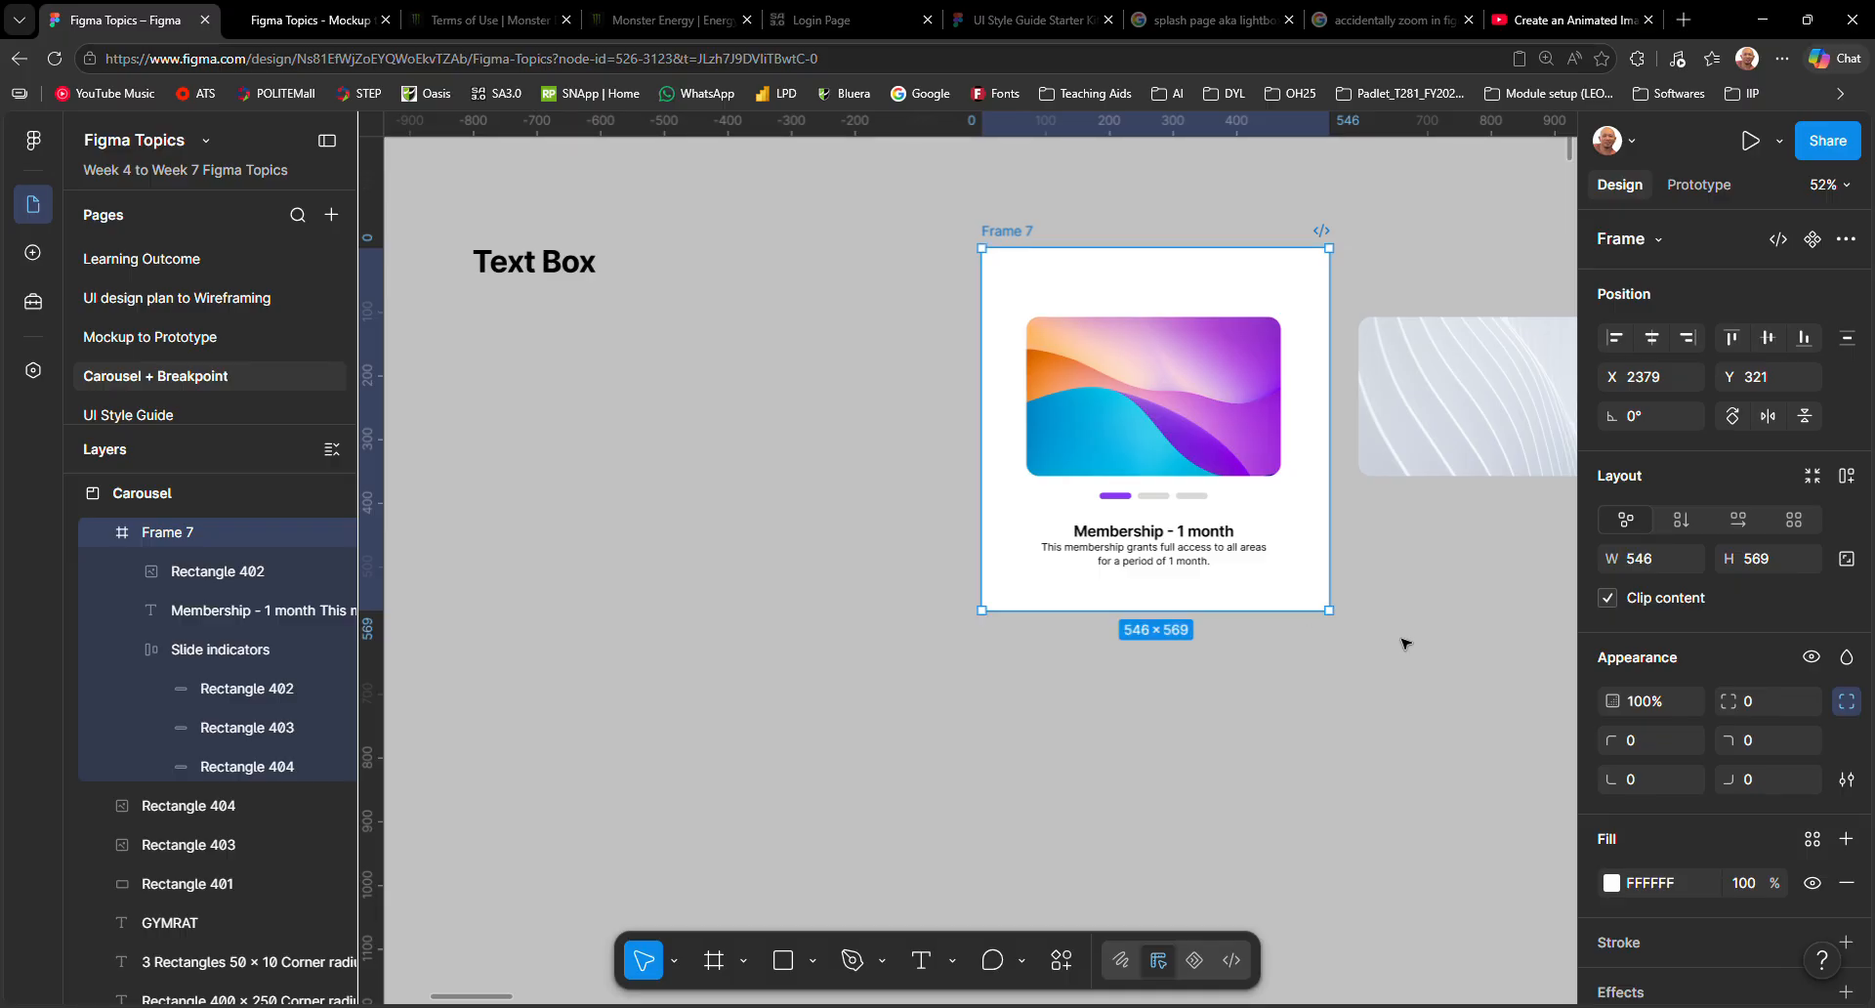
pyautogui.hscroll(2, 1257, 625)
pyautogui.doubleClick(935, 231)
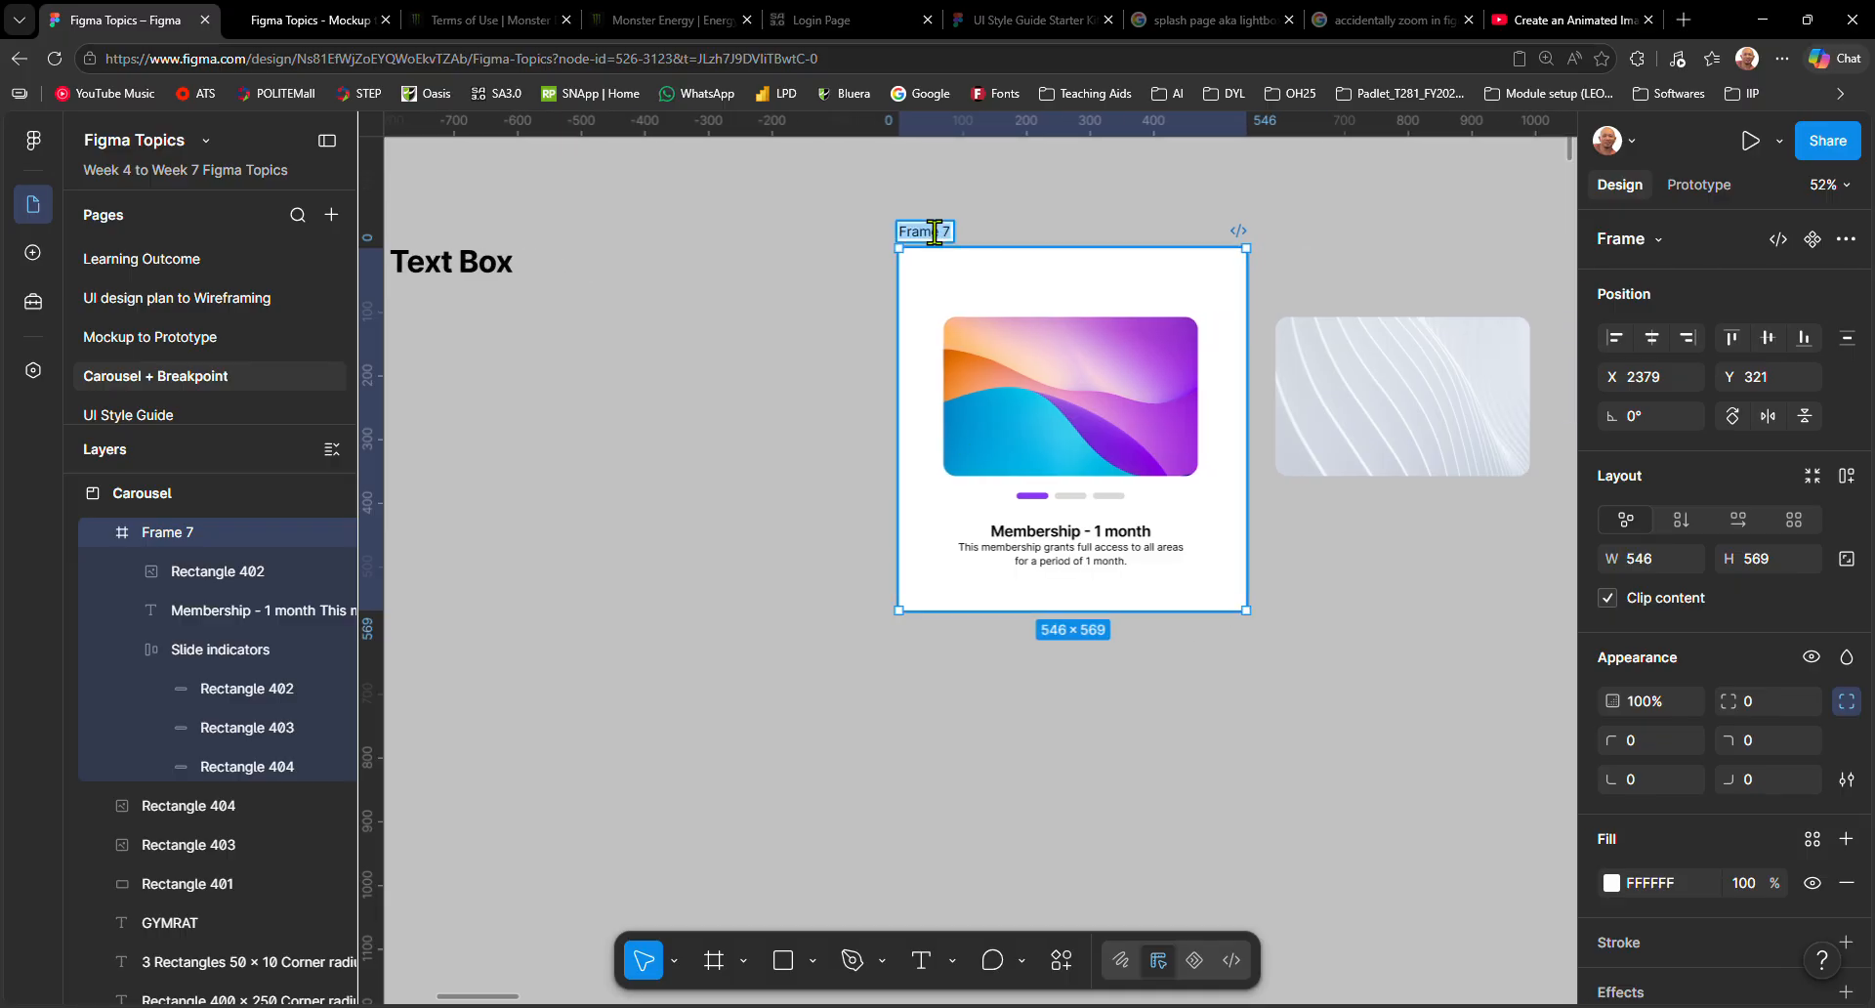
pyautogui.write('Carousel')
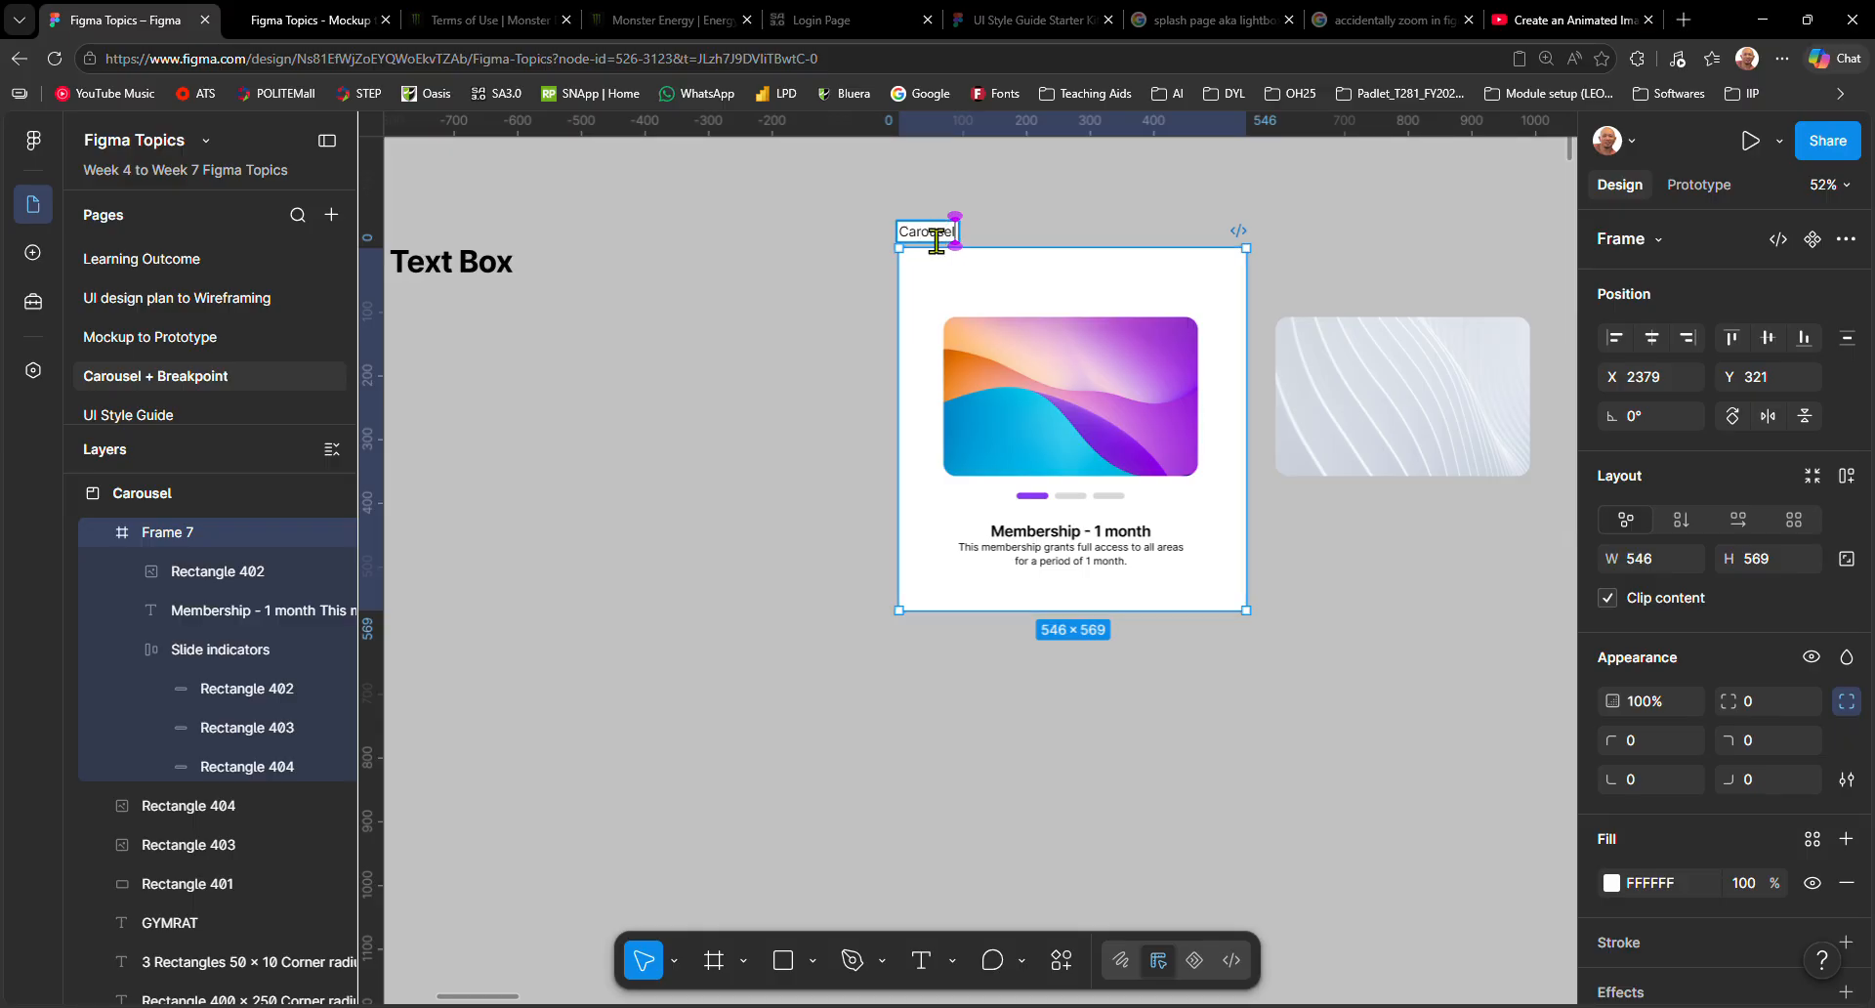
pyautogui.click(809, 597)
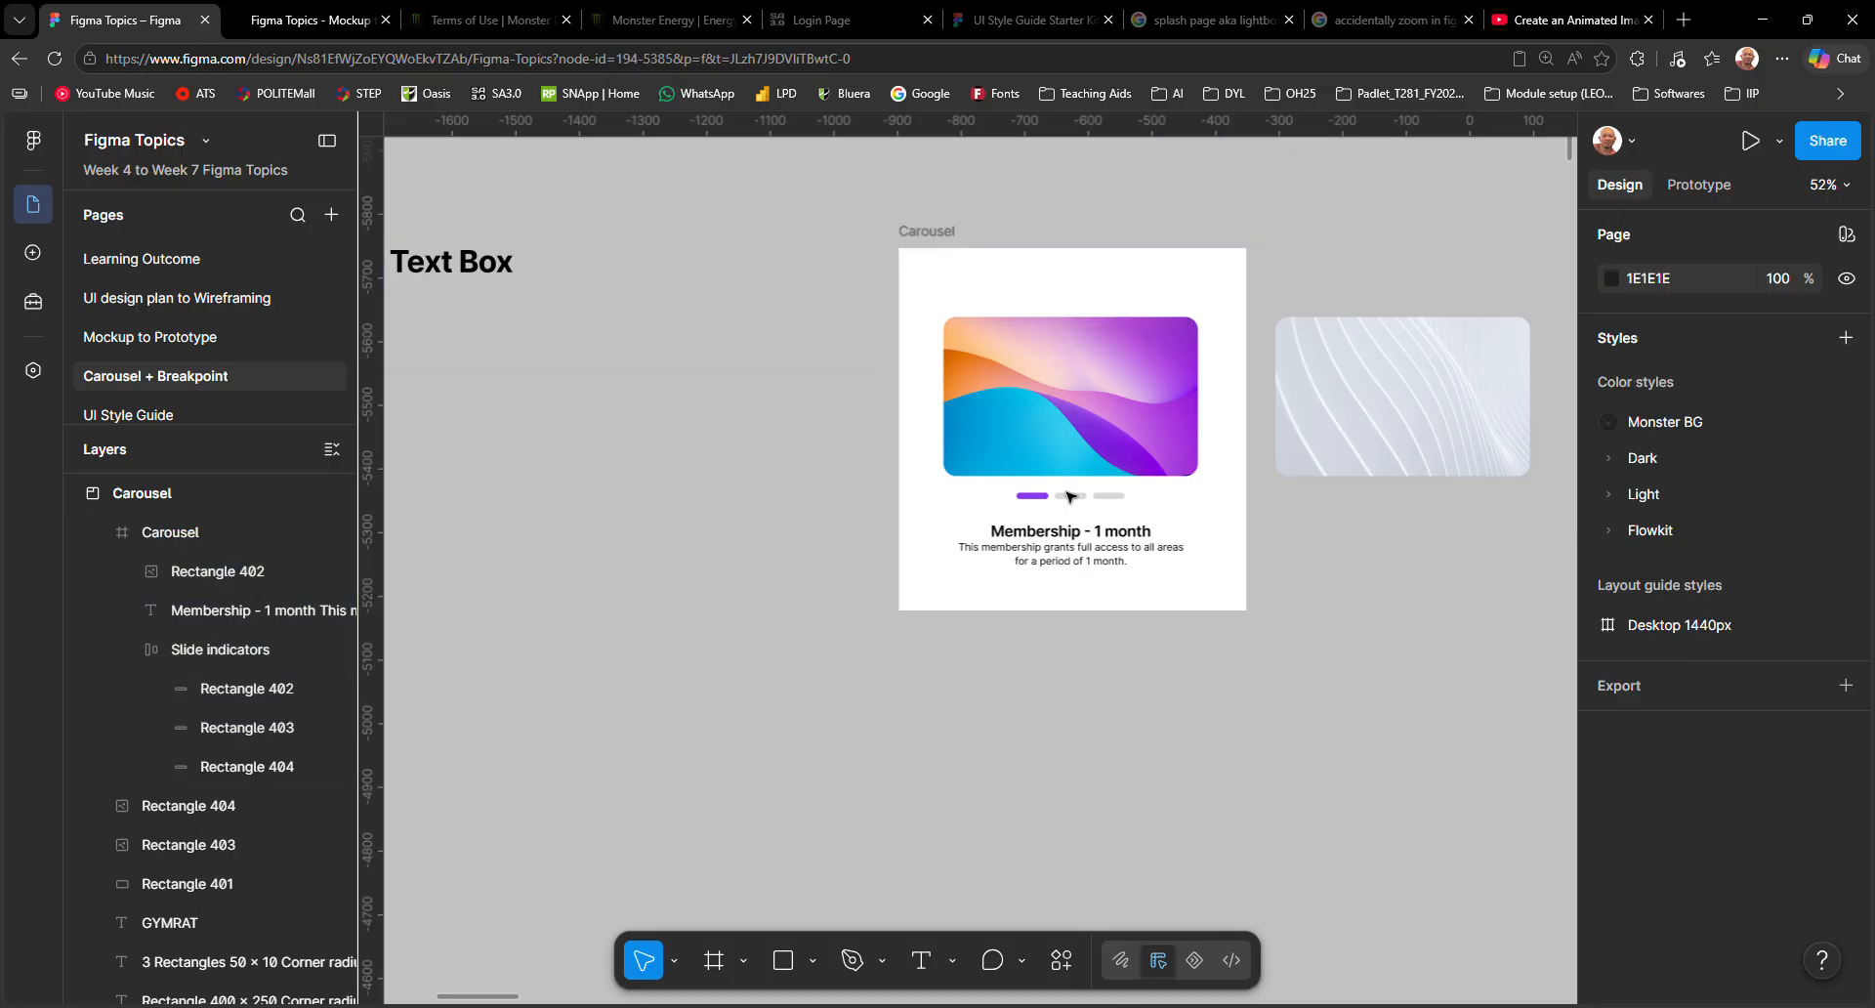
# Nest the white and dark blue images inside the Carousel frame, directly beneath its first image in the layer order.
pyautogui.hscroll(3, 1064, 495)
pyautogui.scroll(-2, 1035, 492)
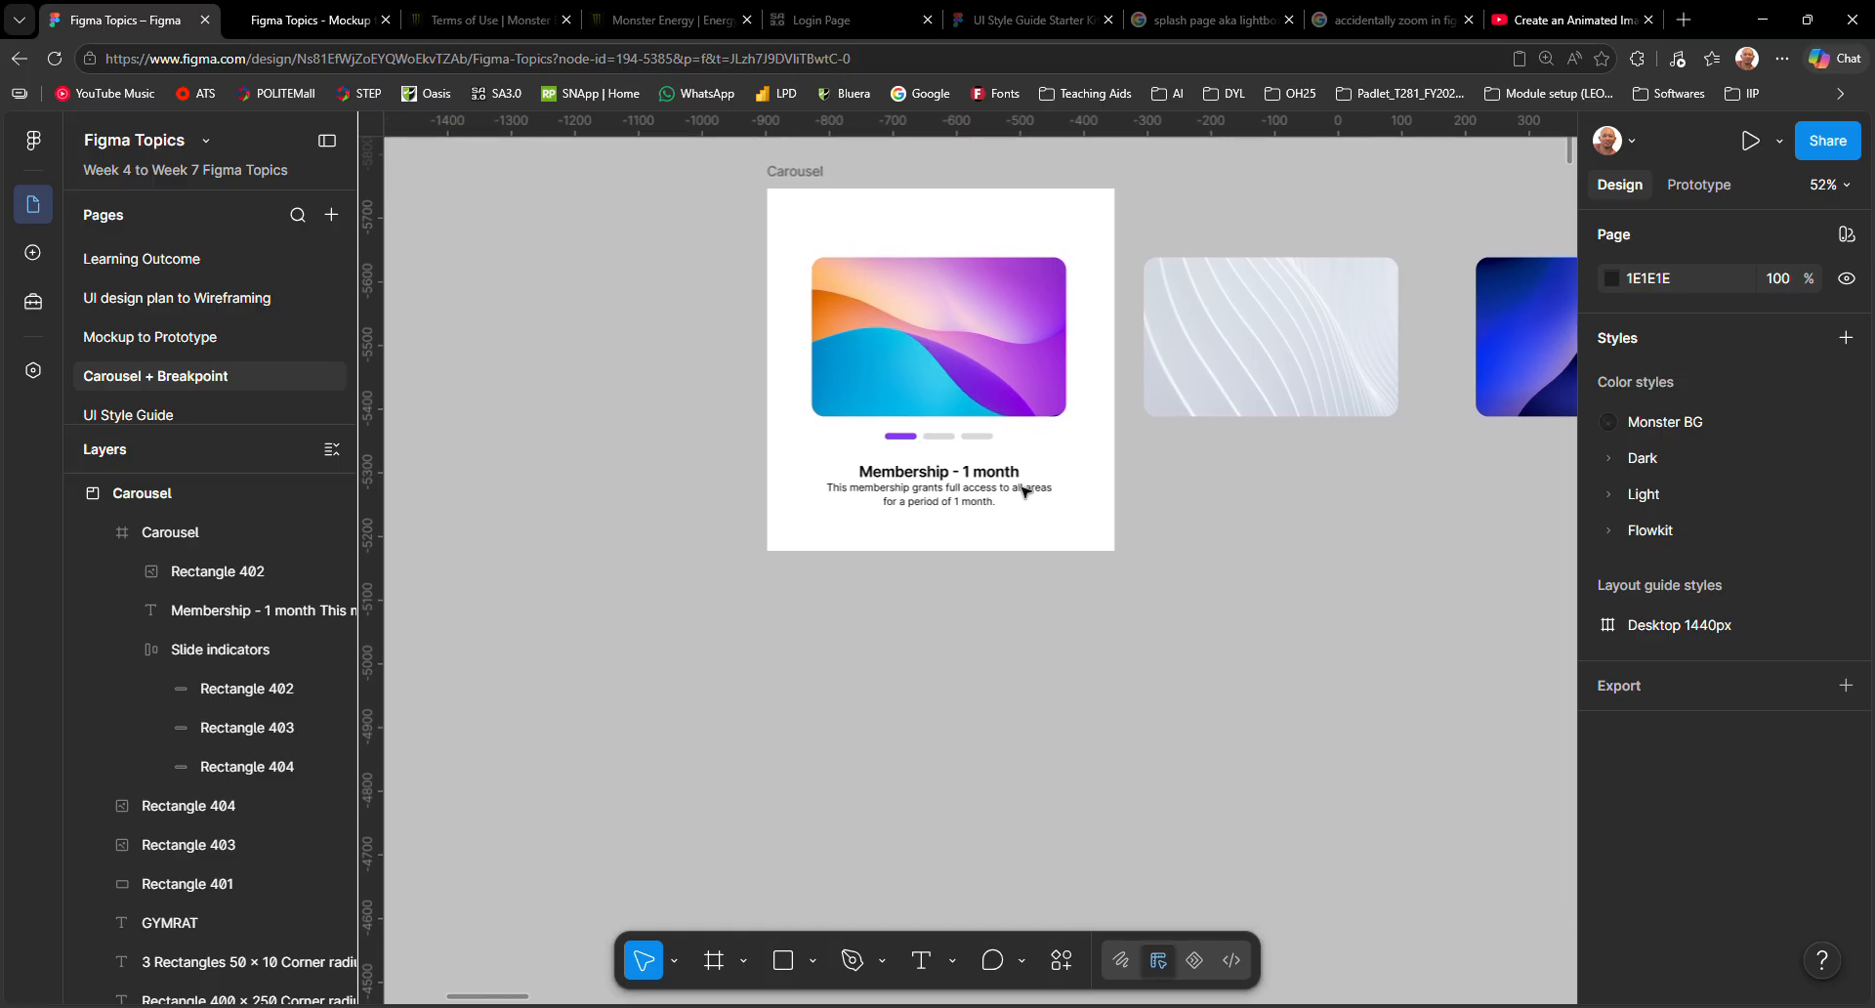
pyautogui.click(796, 180)
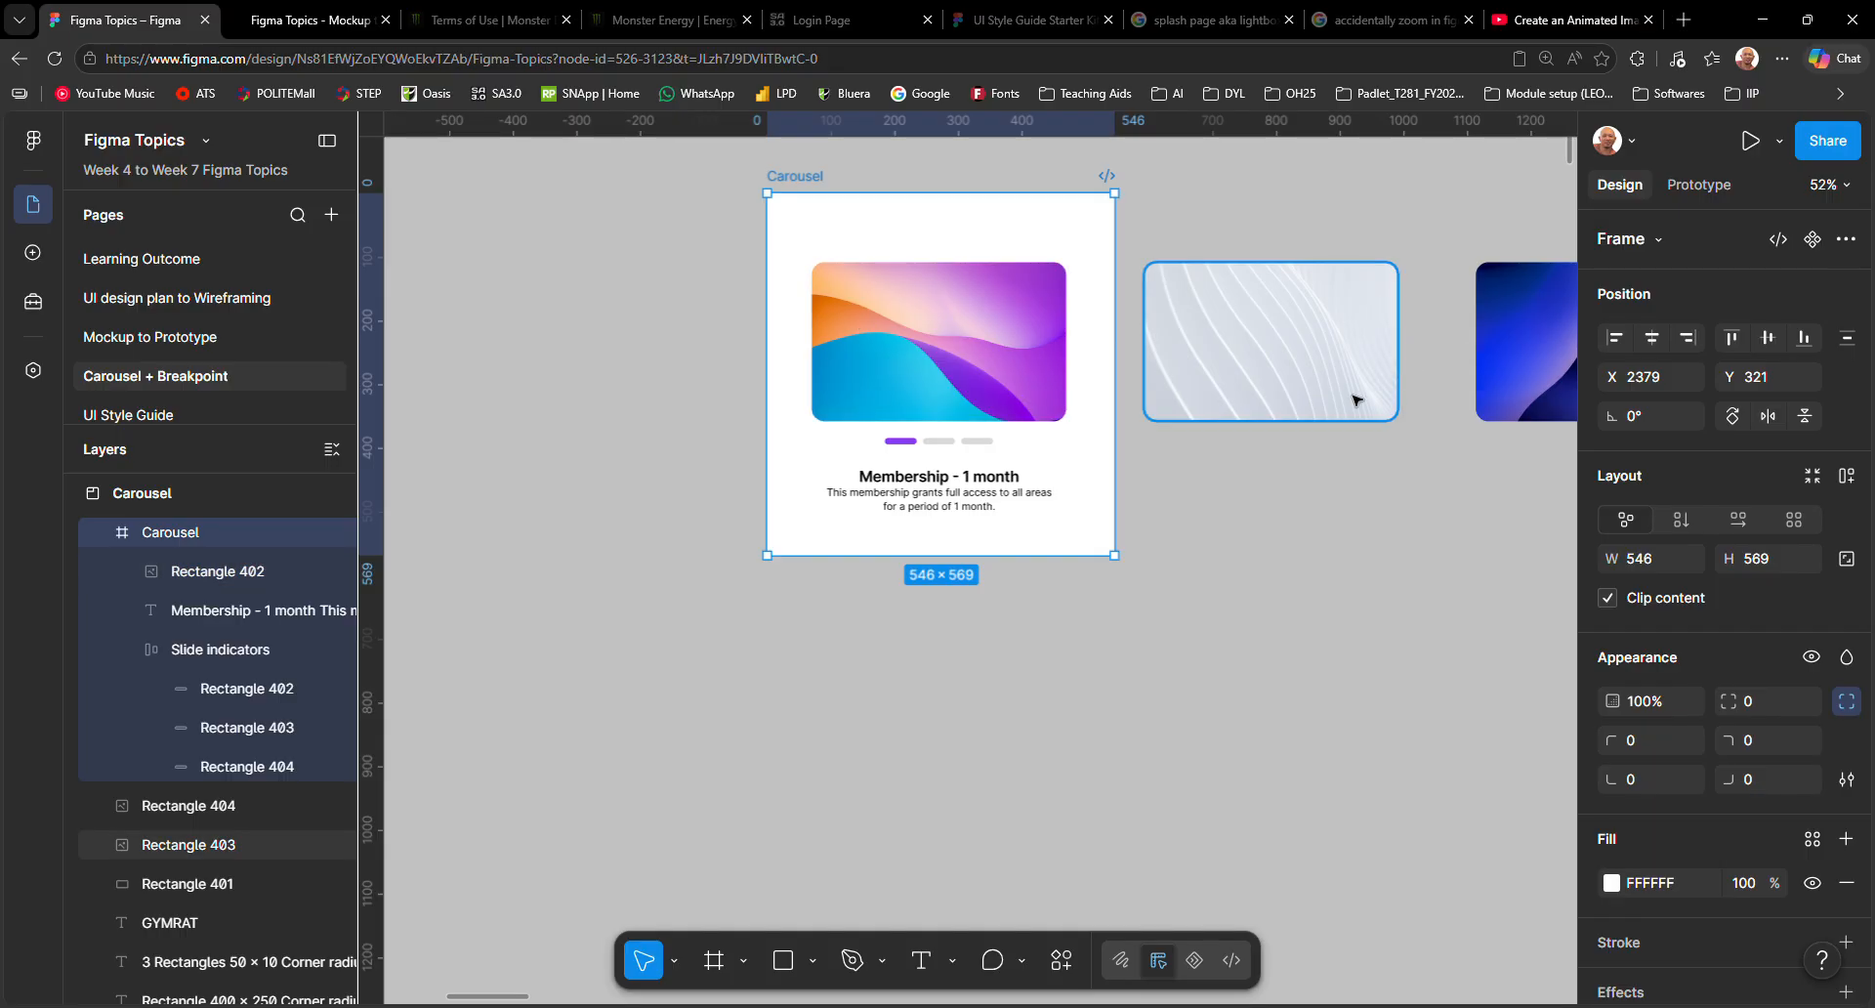
pyautogui.click(1453, 487)
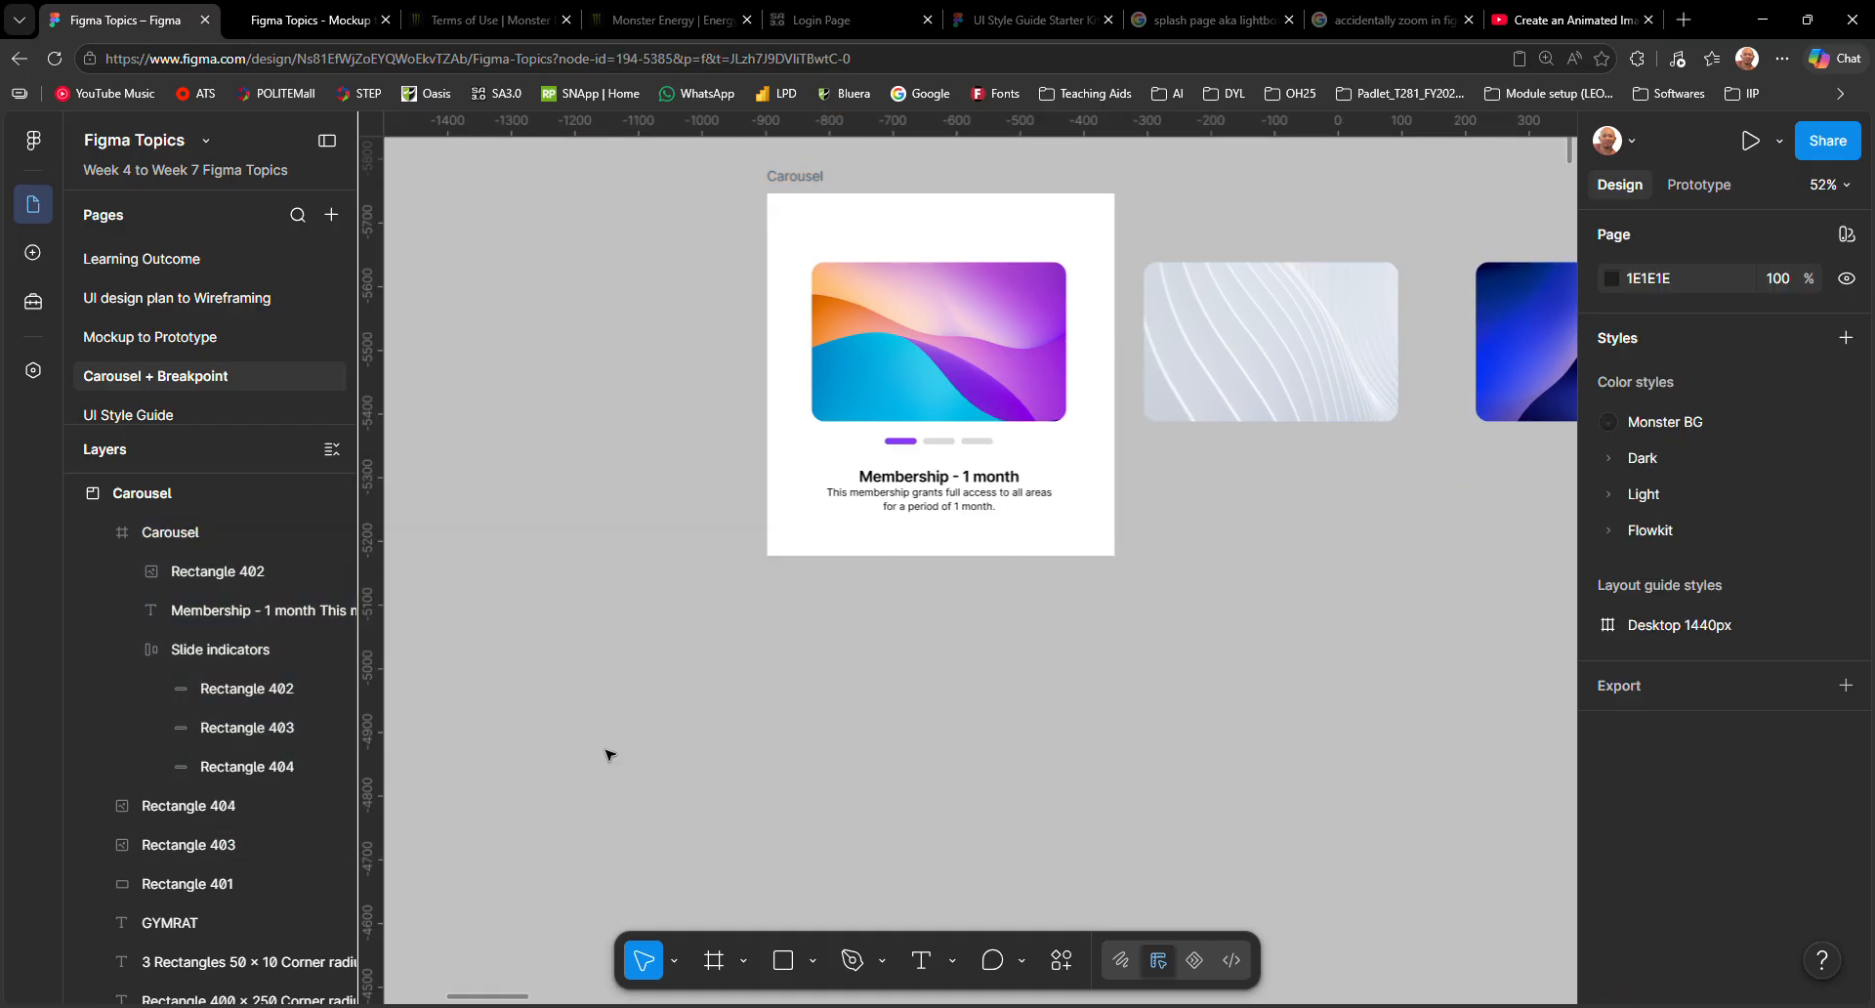
pyautogui.click(1348, 364)
pyautogui.keyDown('shift'); pyautogui.click(1513, 366); pyautogui.keyUp('shift')
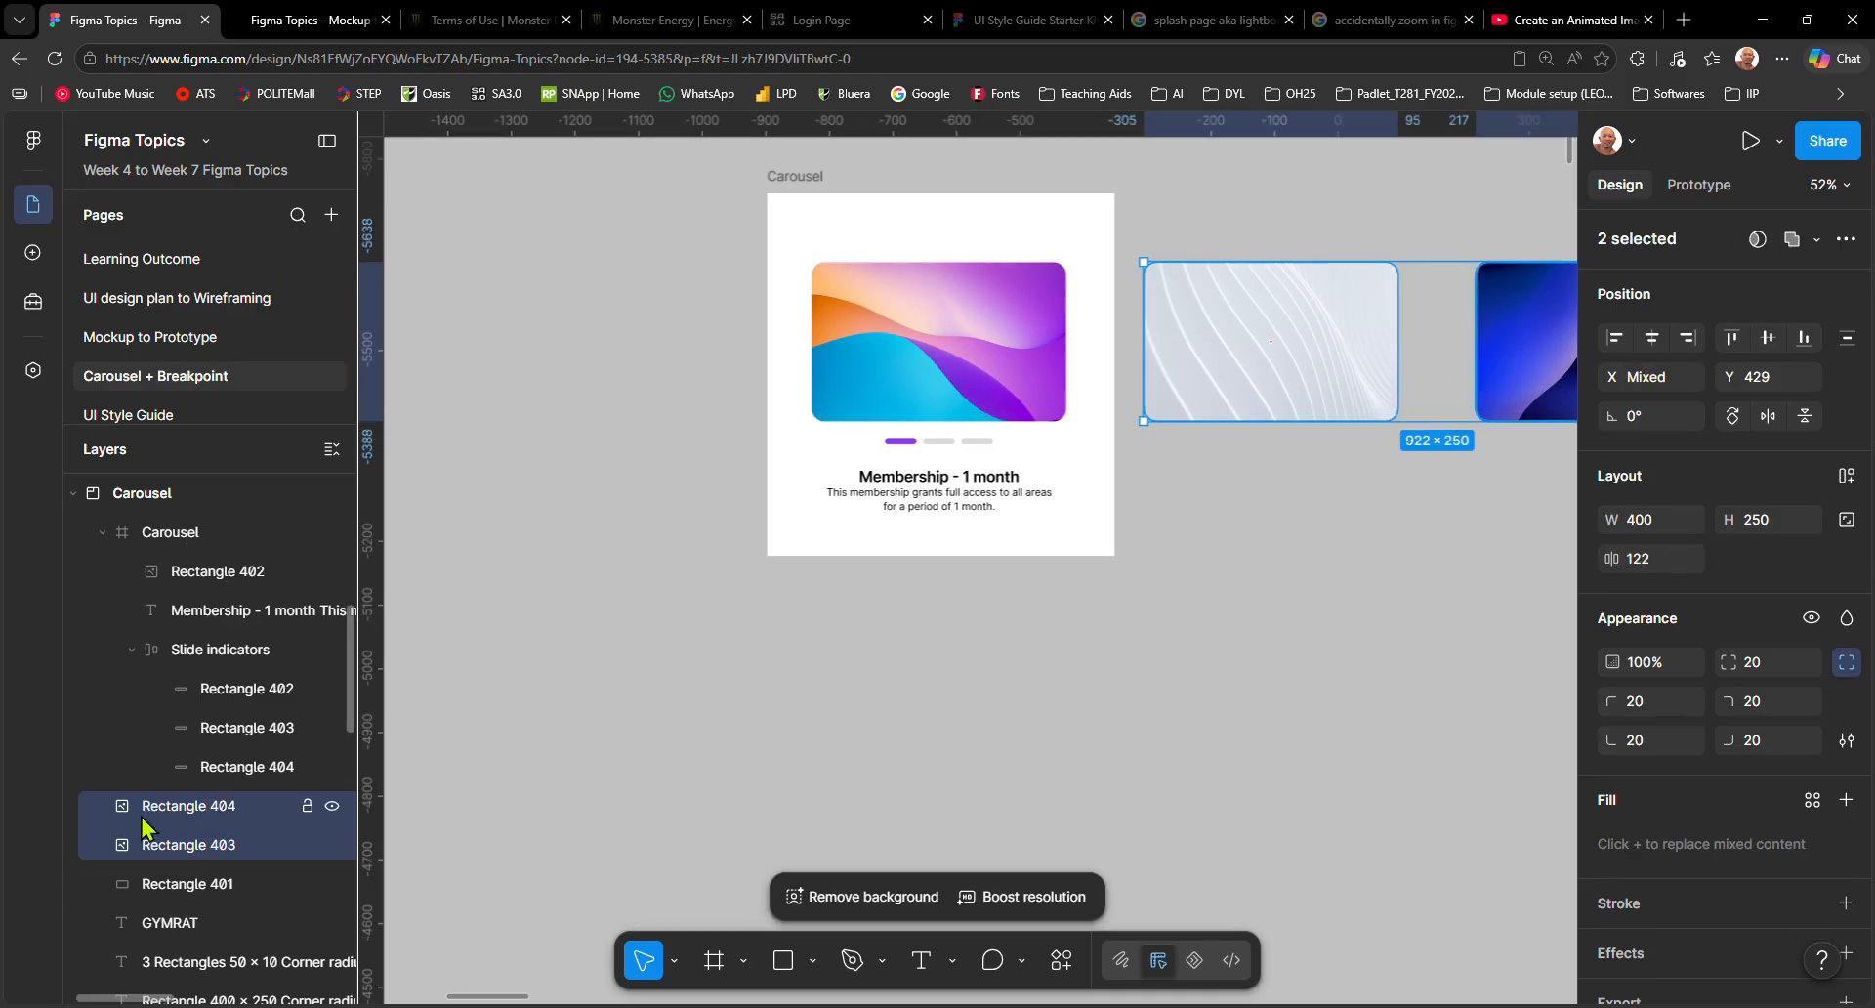
pyautogui.moveTo(161, 810); pyautogui.dragTo(195, 602)
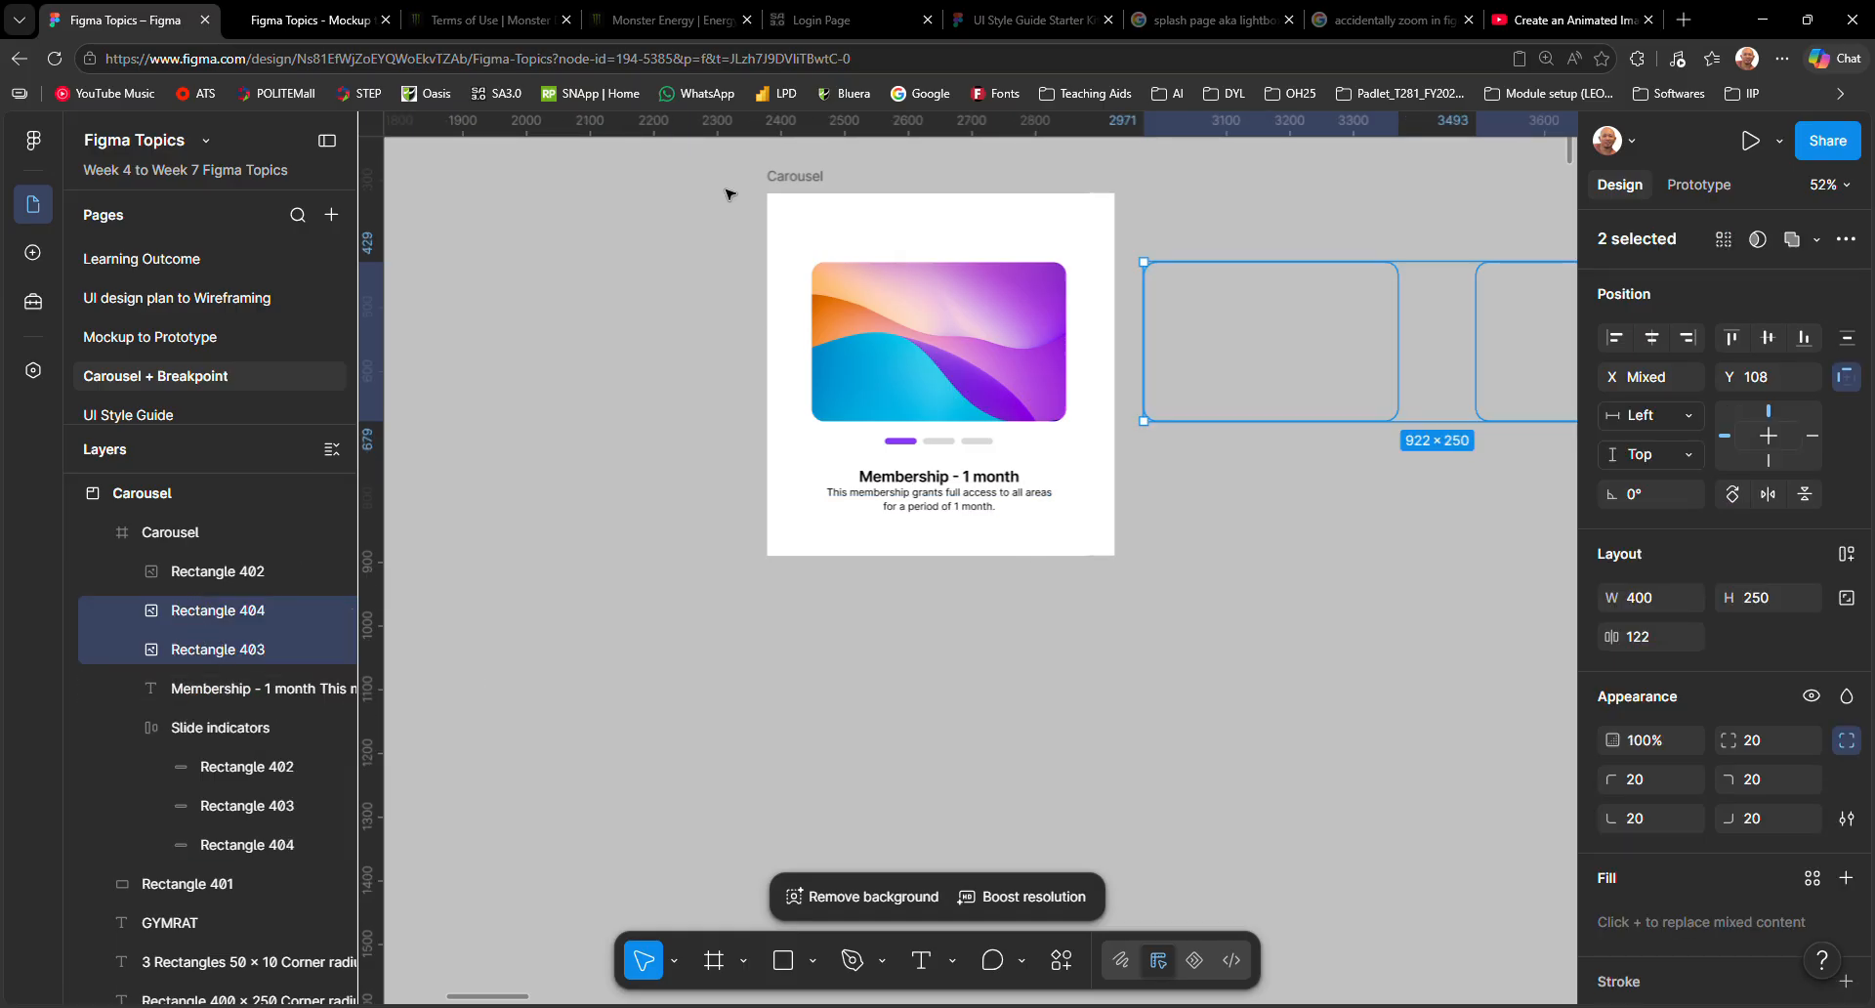
# Switch Clip content on the Carousel frame off and back on.
pyautogui.click(799, 175)
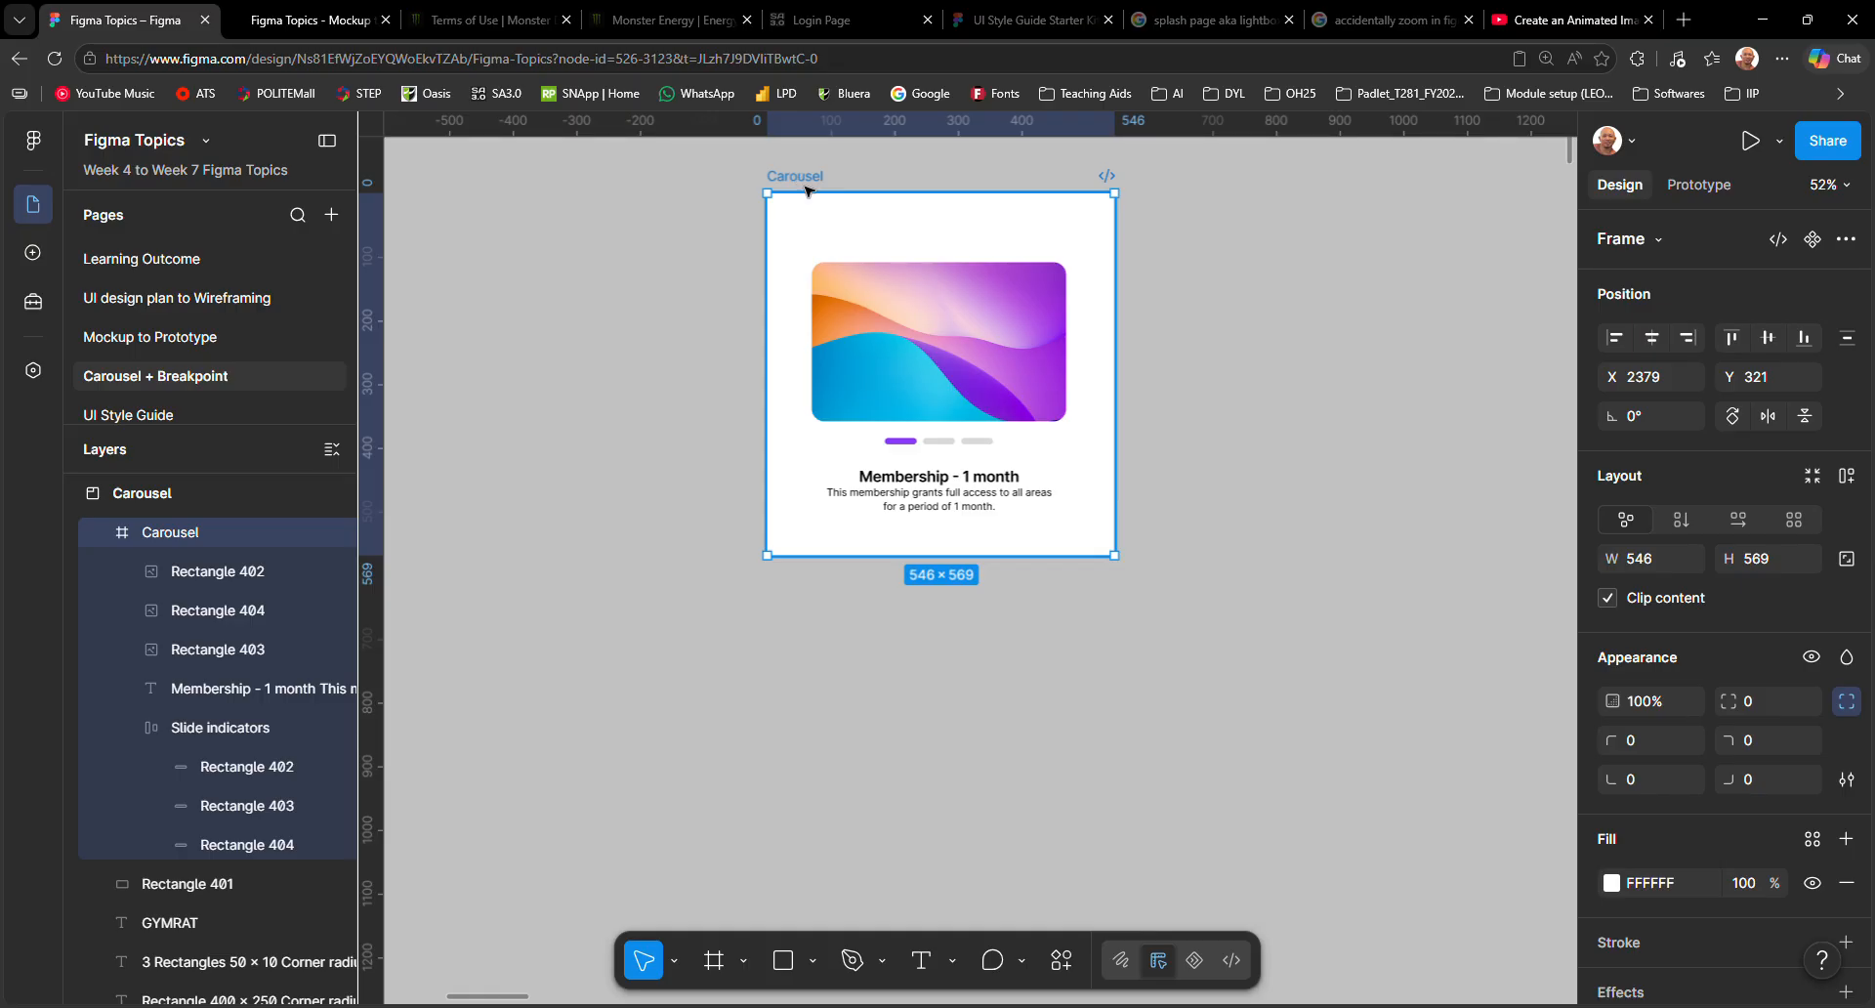
pyautogui.click(1608, 598)
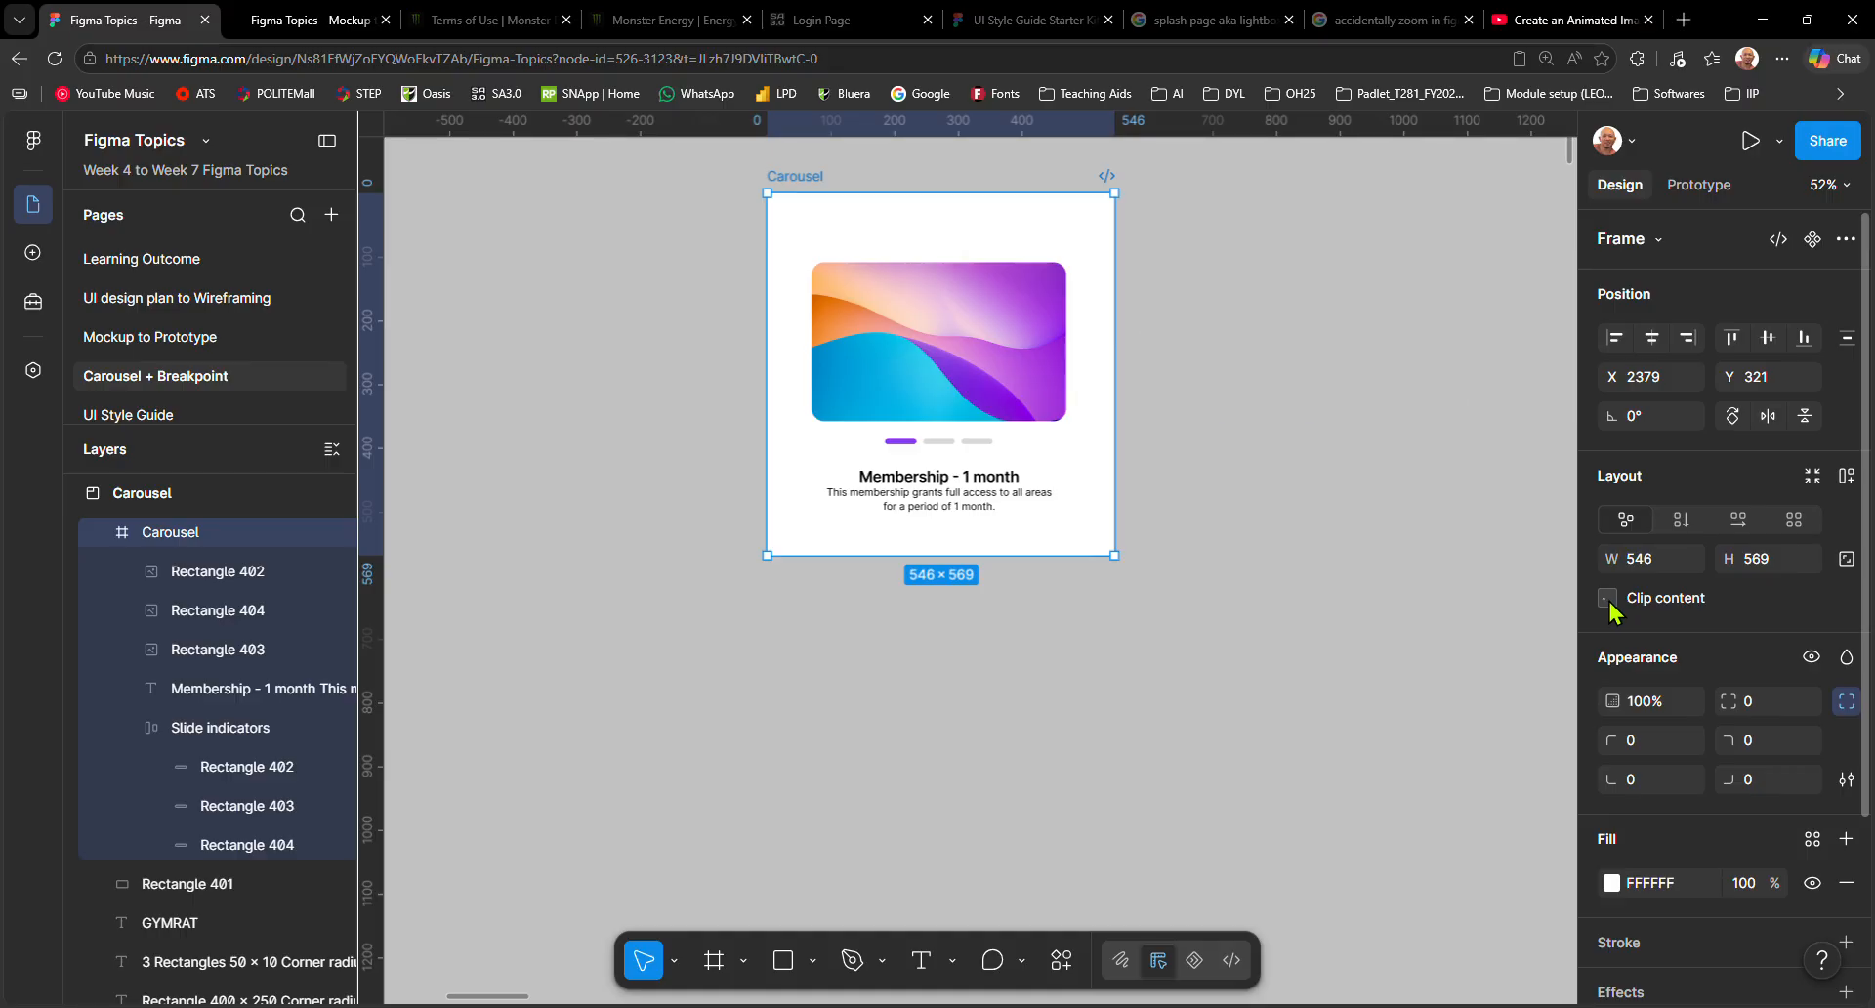
pyautogui.hscroll(3, 1394, 582)
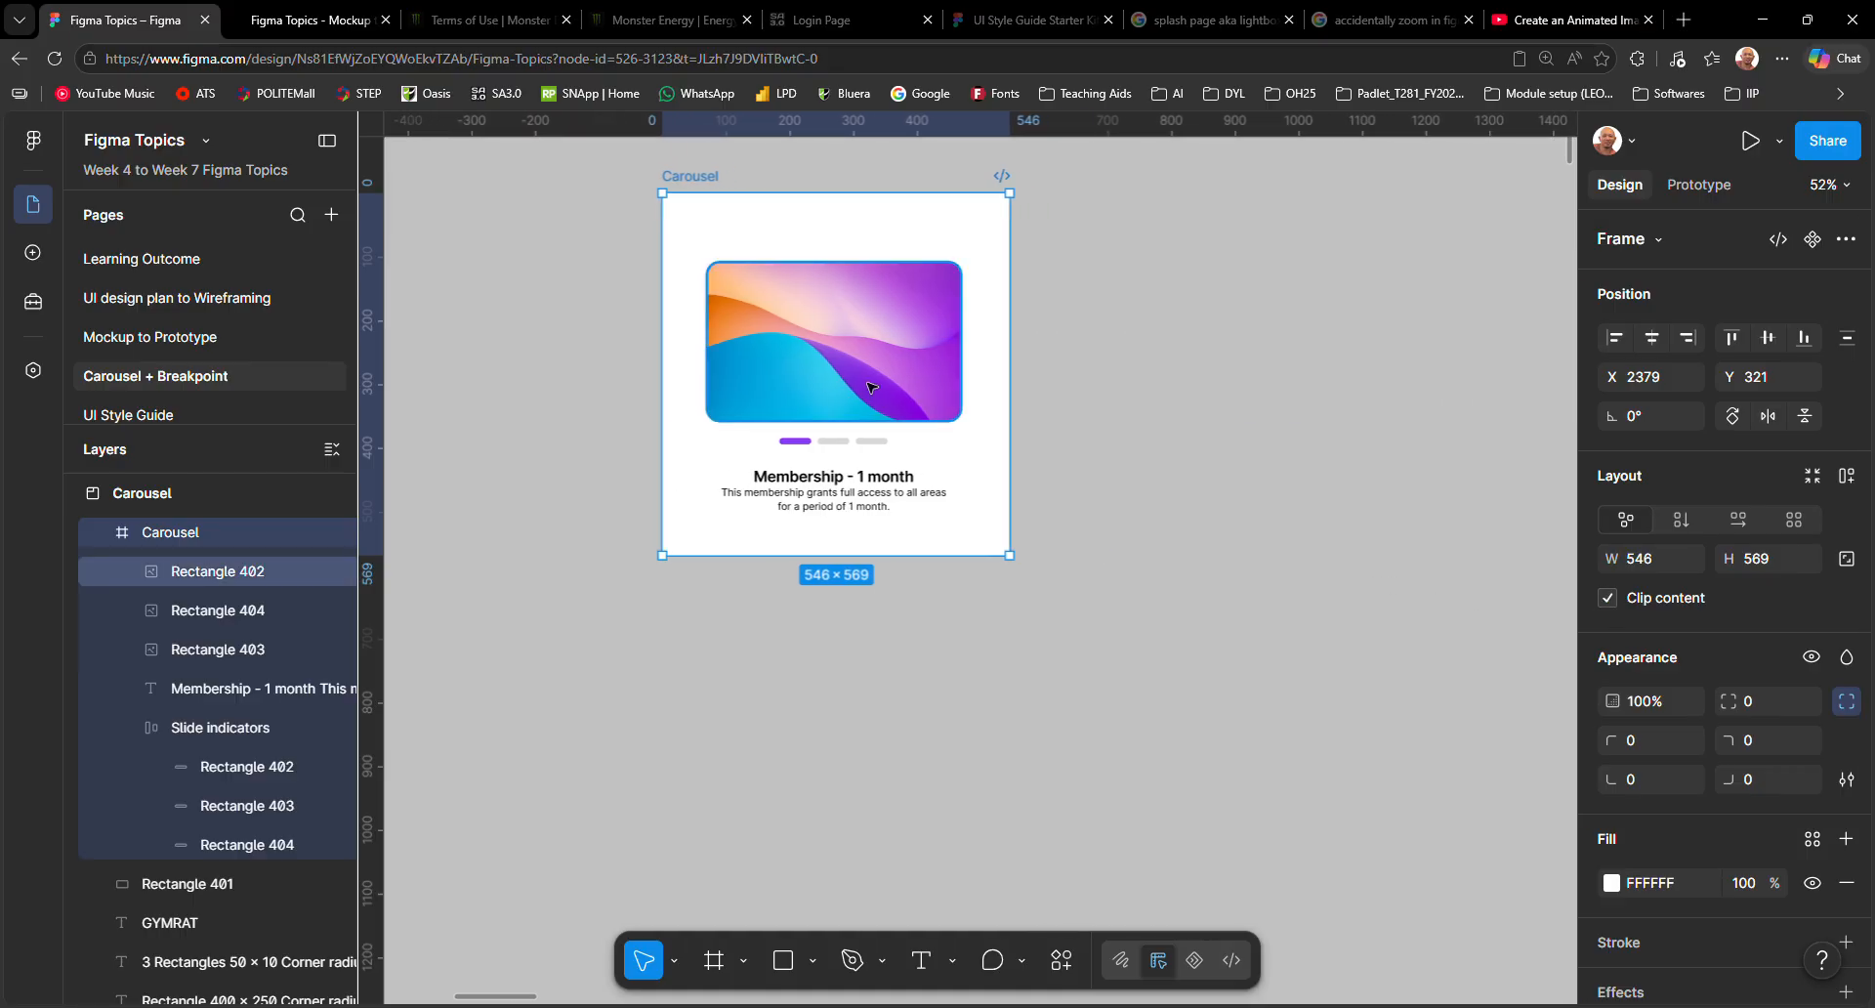
pyautogui.scroll(-3, 873, 390)
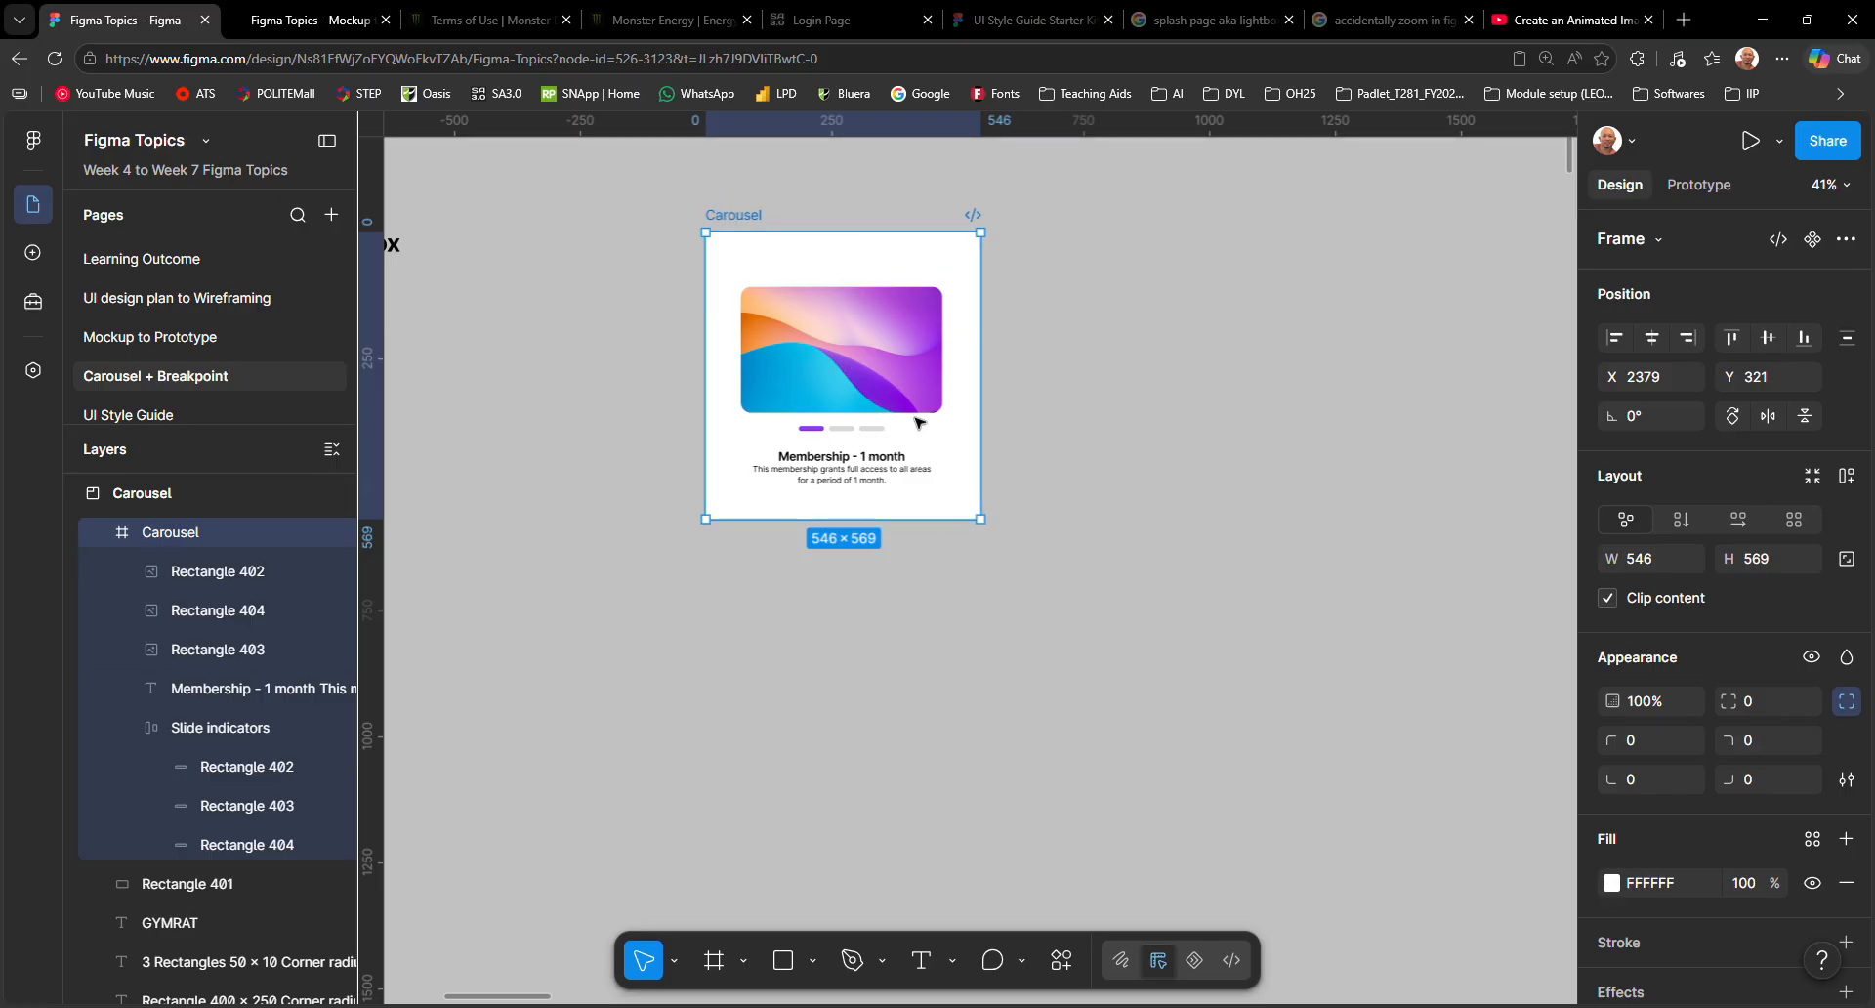
# Turn the Carousel frame into a component and add two variants to it.
pyautogui.click(1814, 239)
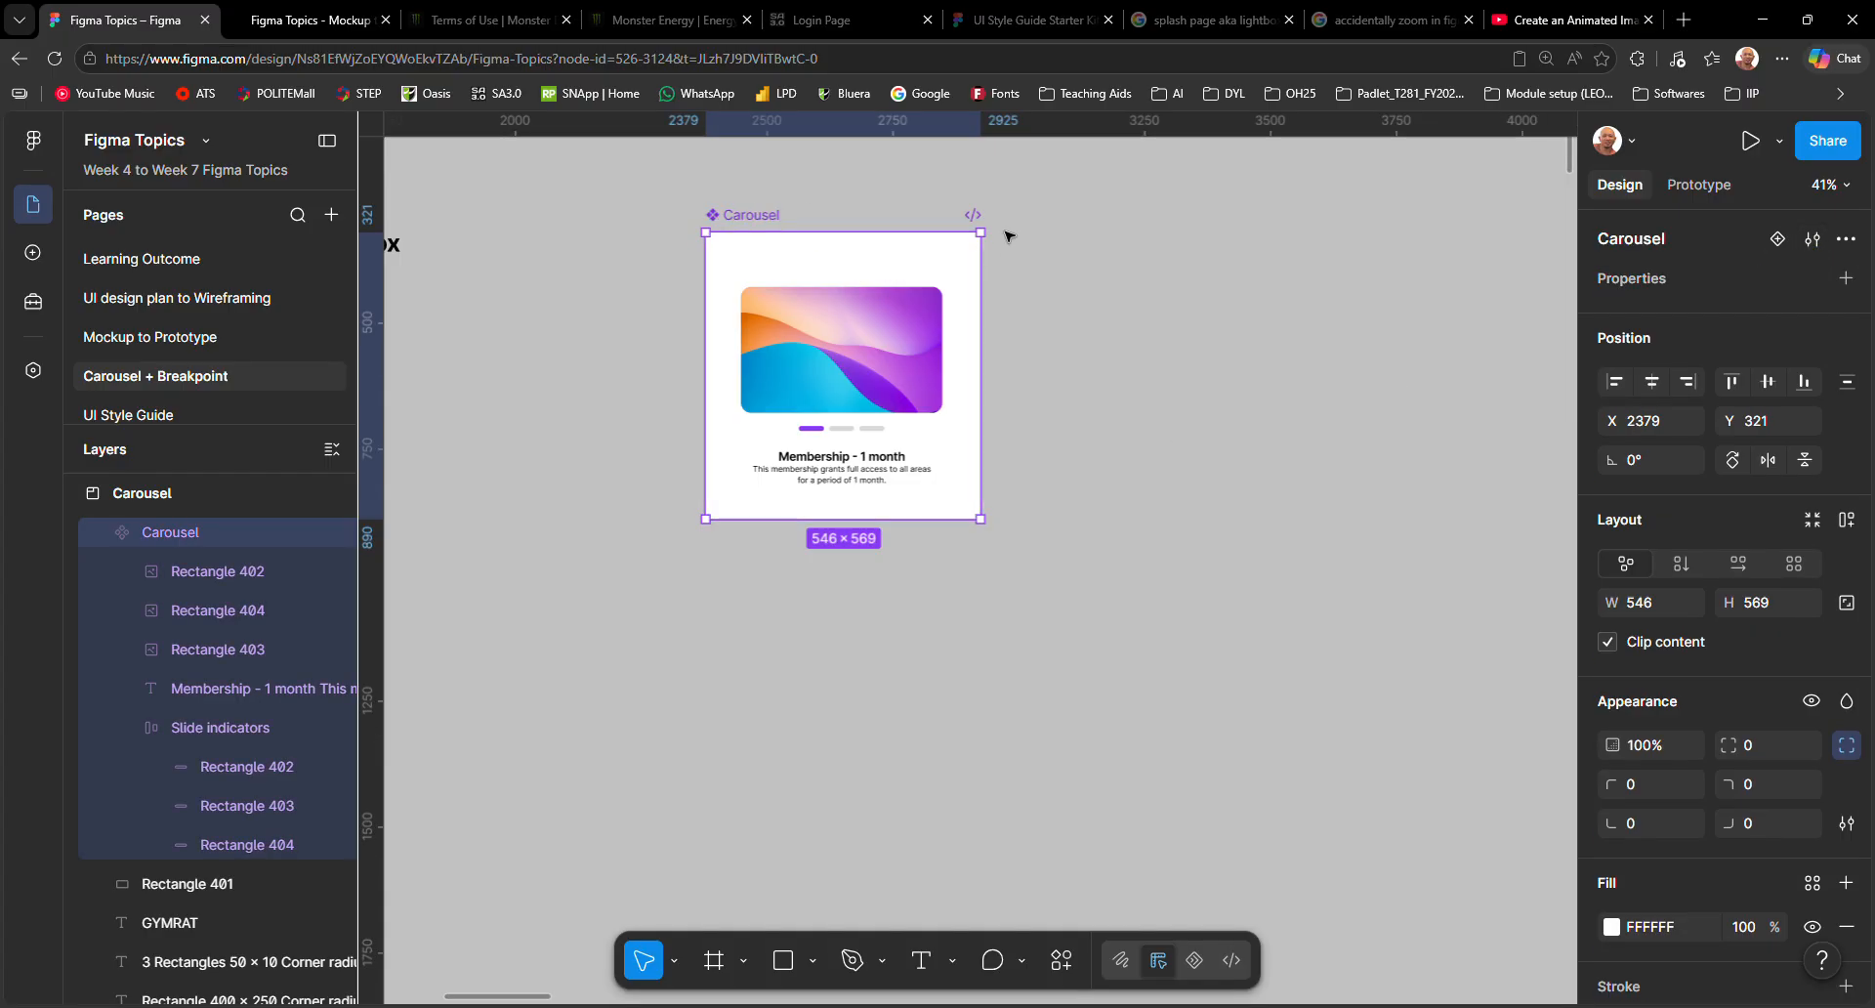
pyautogui.click(1778, 239)
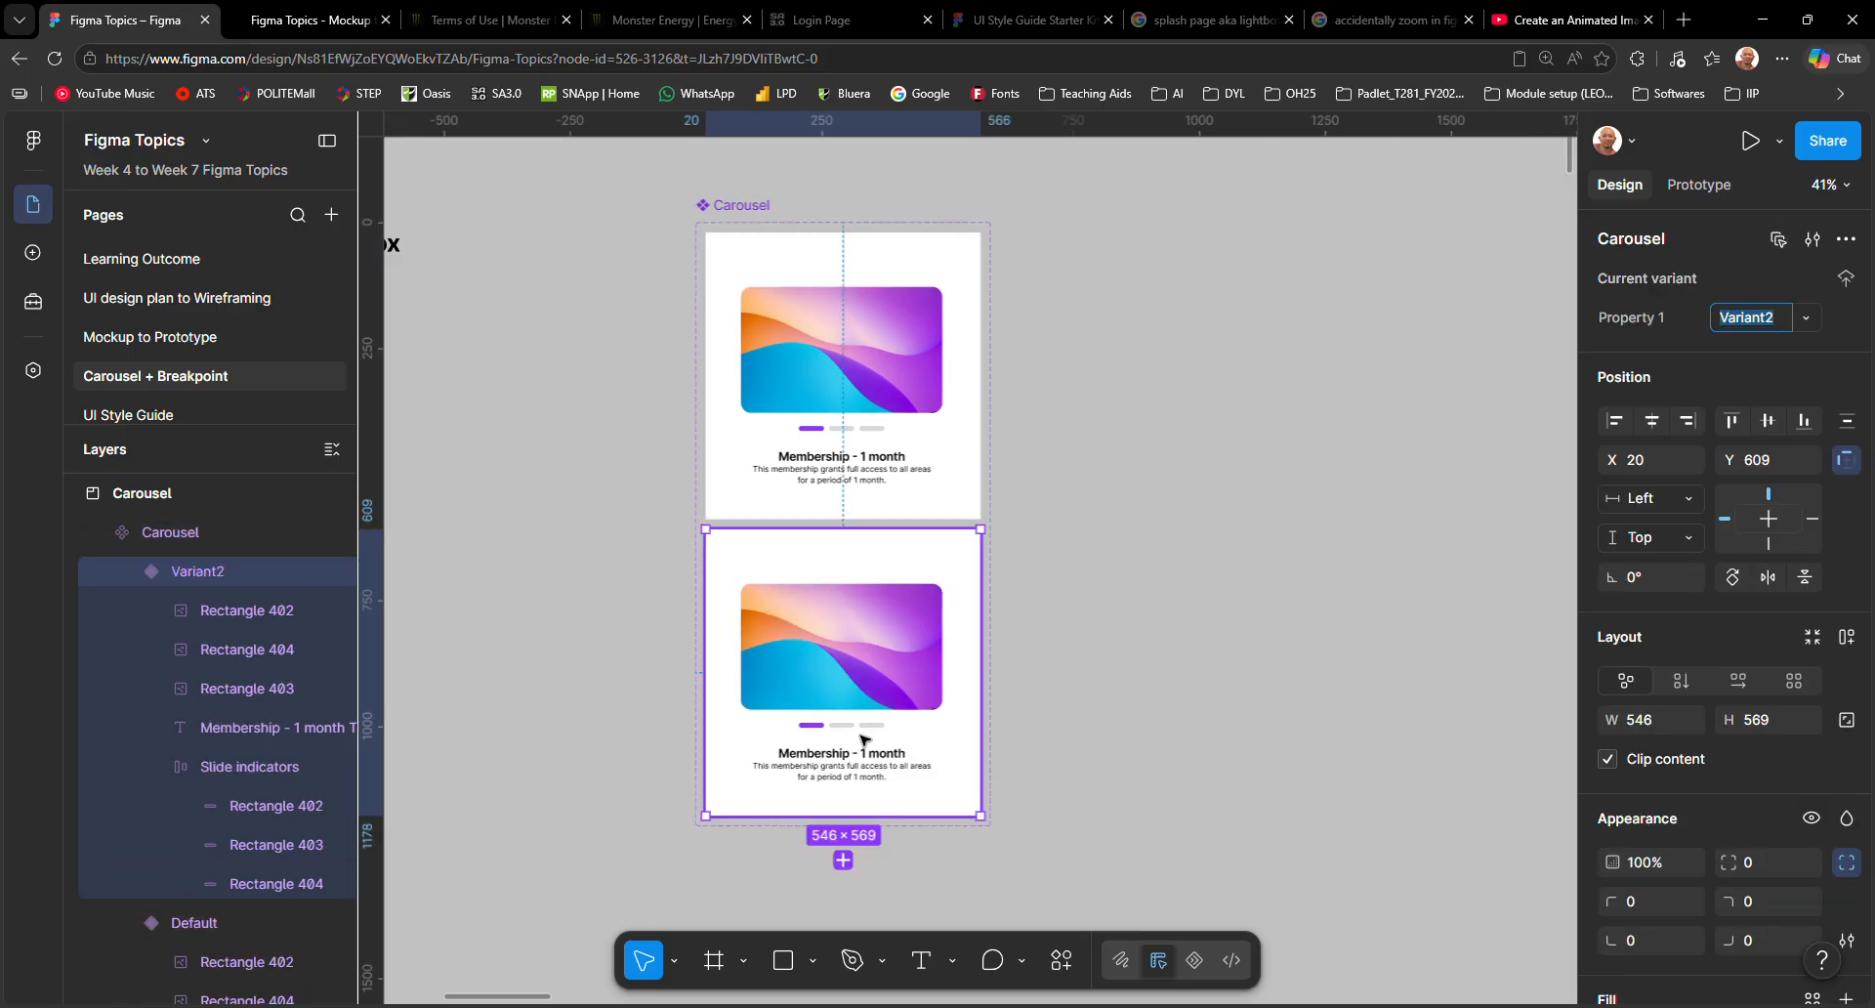
pyautogui.scroll(-4, 863, 740)
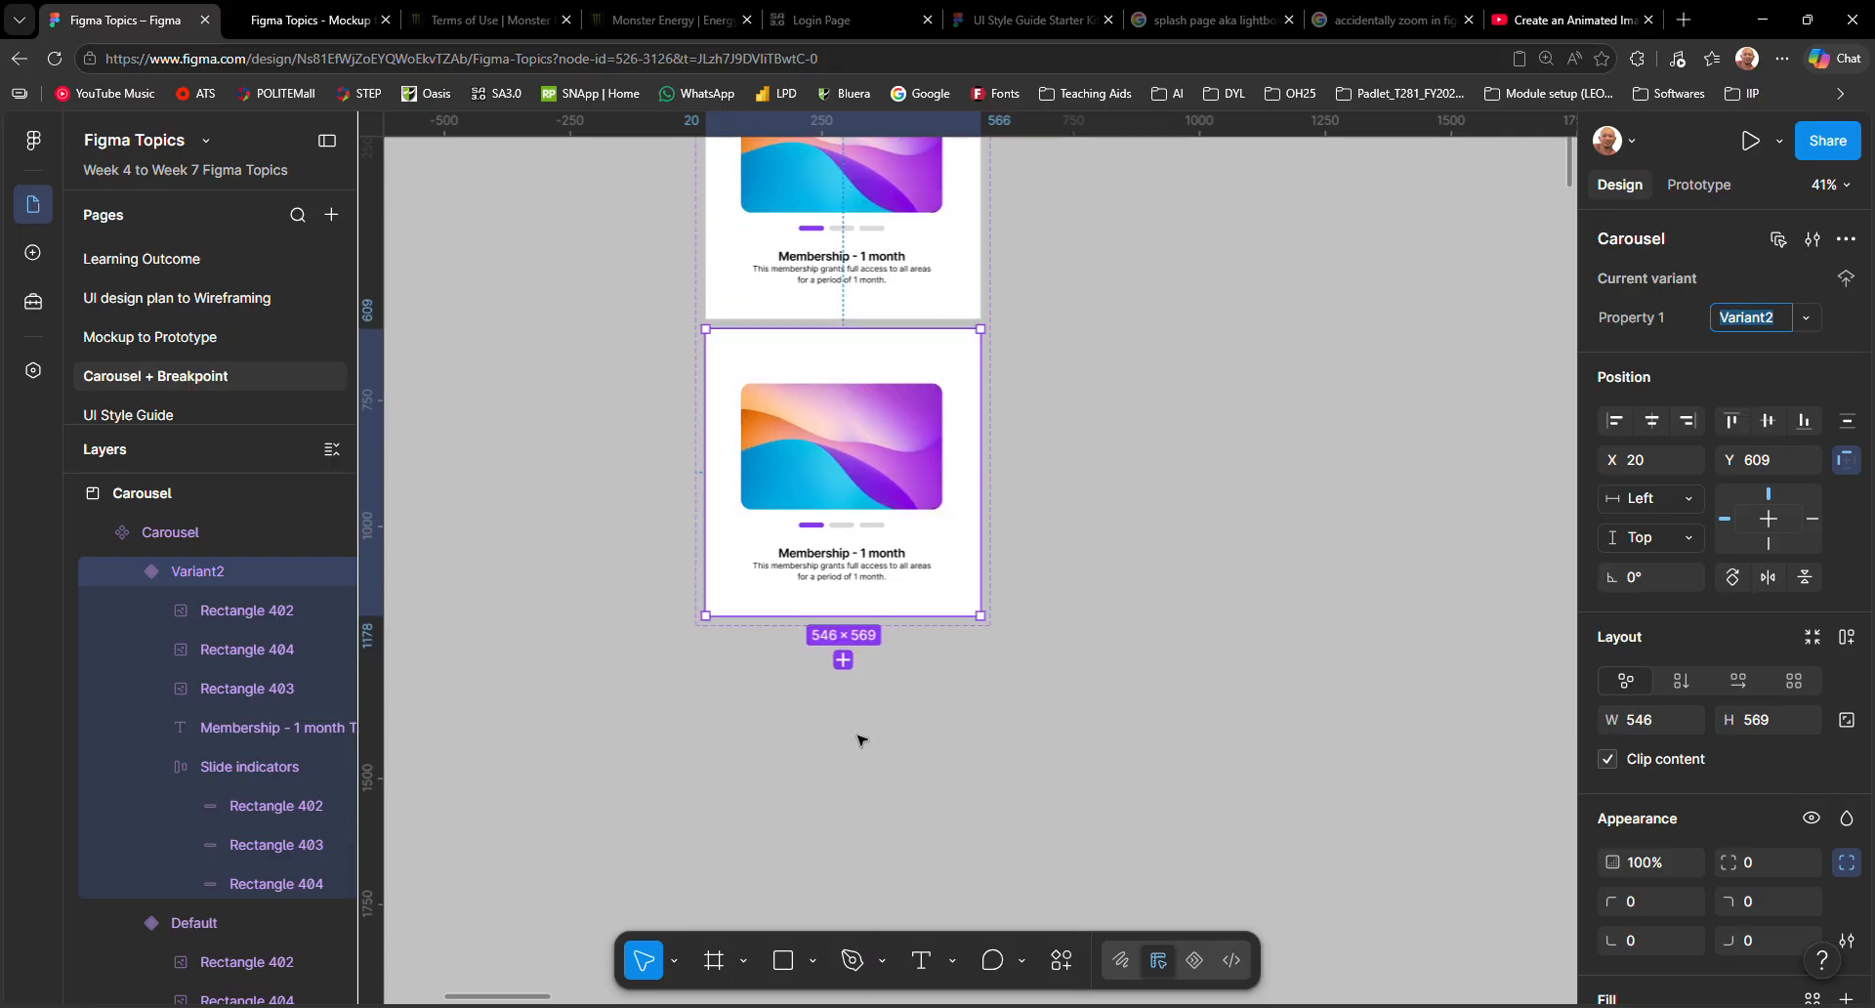
pyautogui.click(843, 659)
pyautogui.scroll(3, 850, 669)
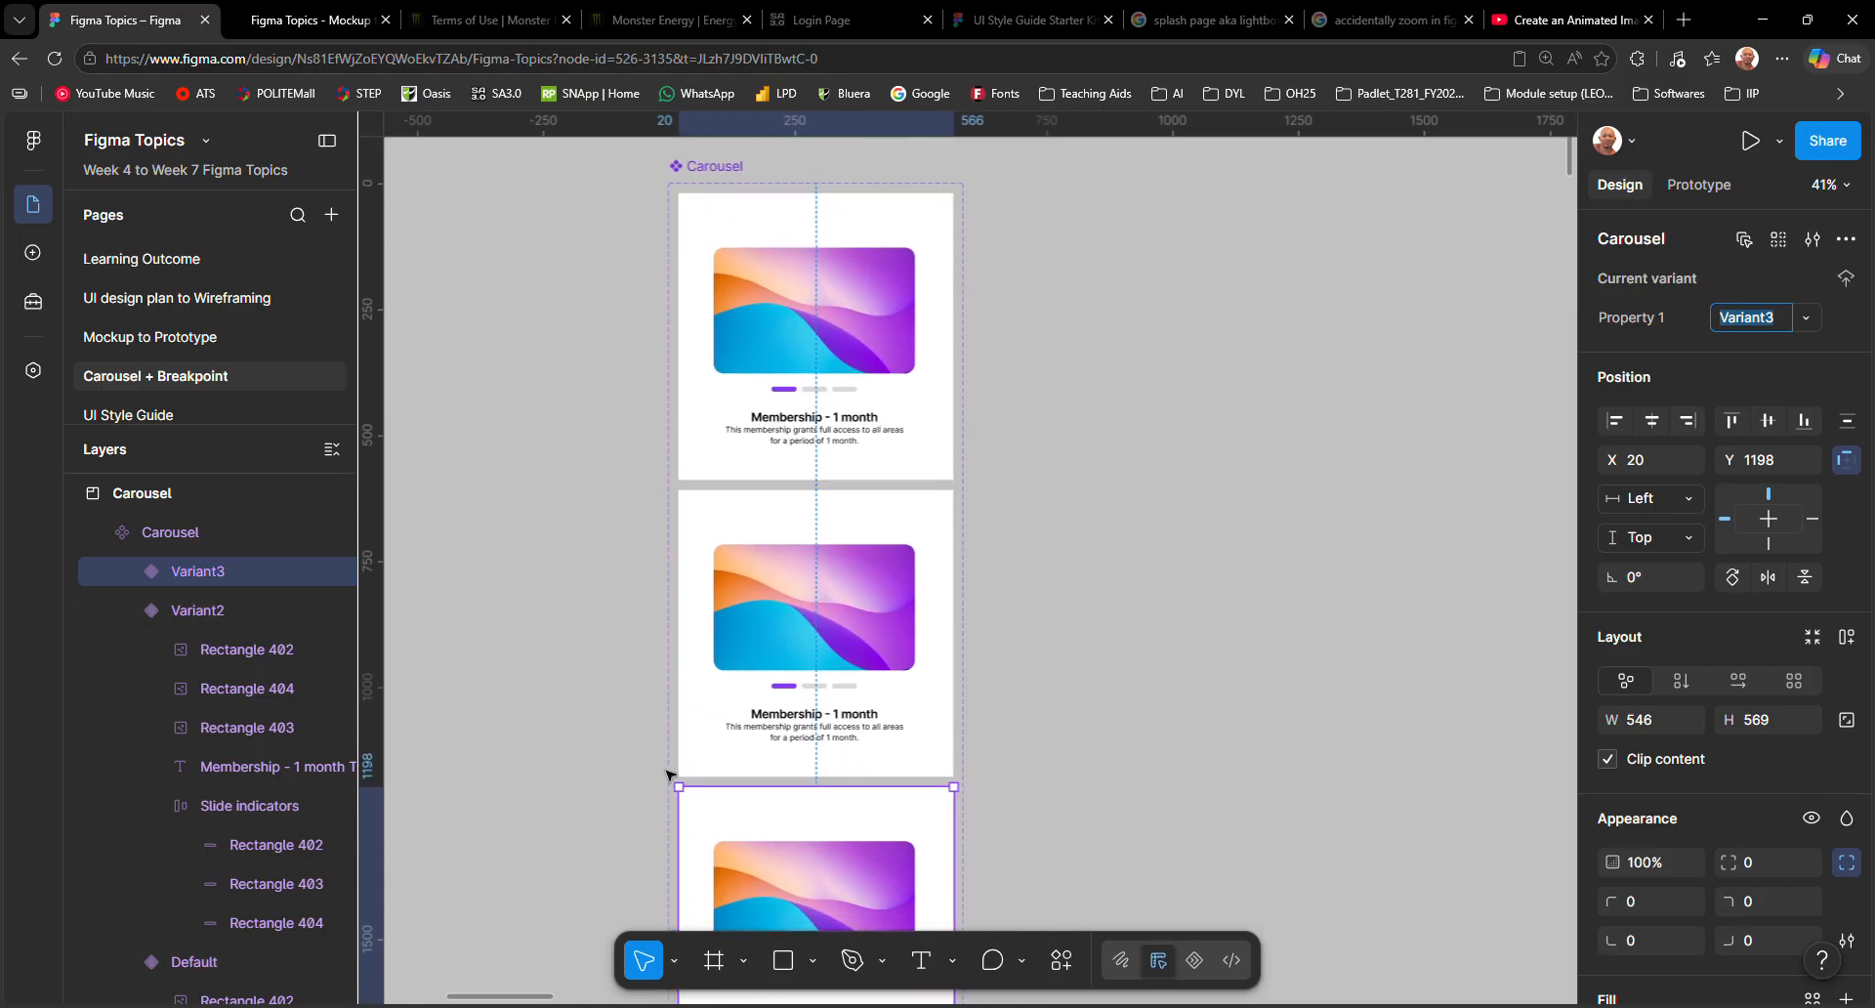
# Rename the first Carousel variant's Property 1 value to "Member1MO".
pyautogui.click(778, 210)
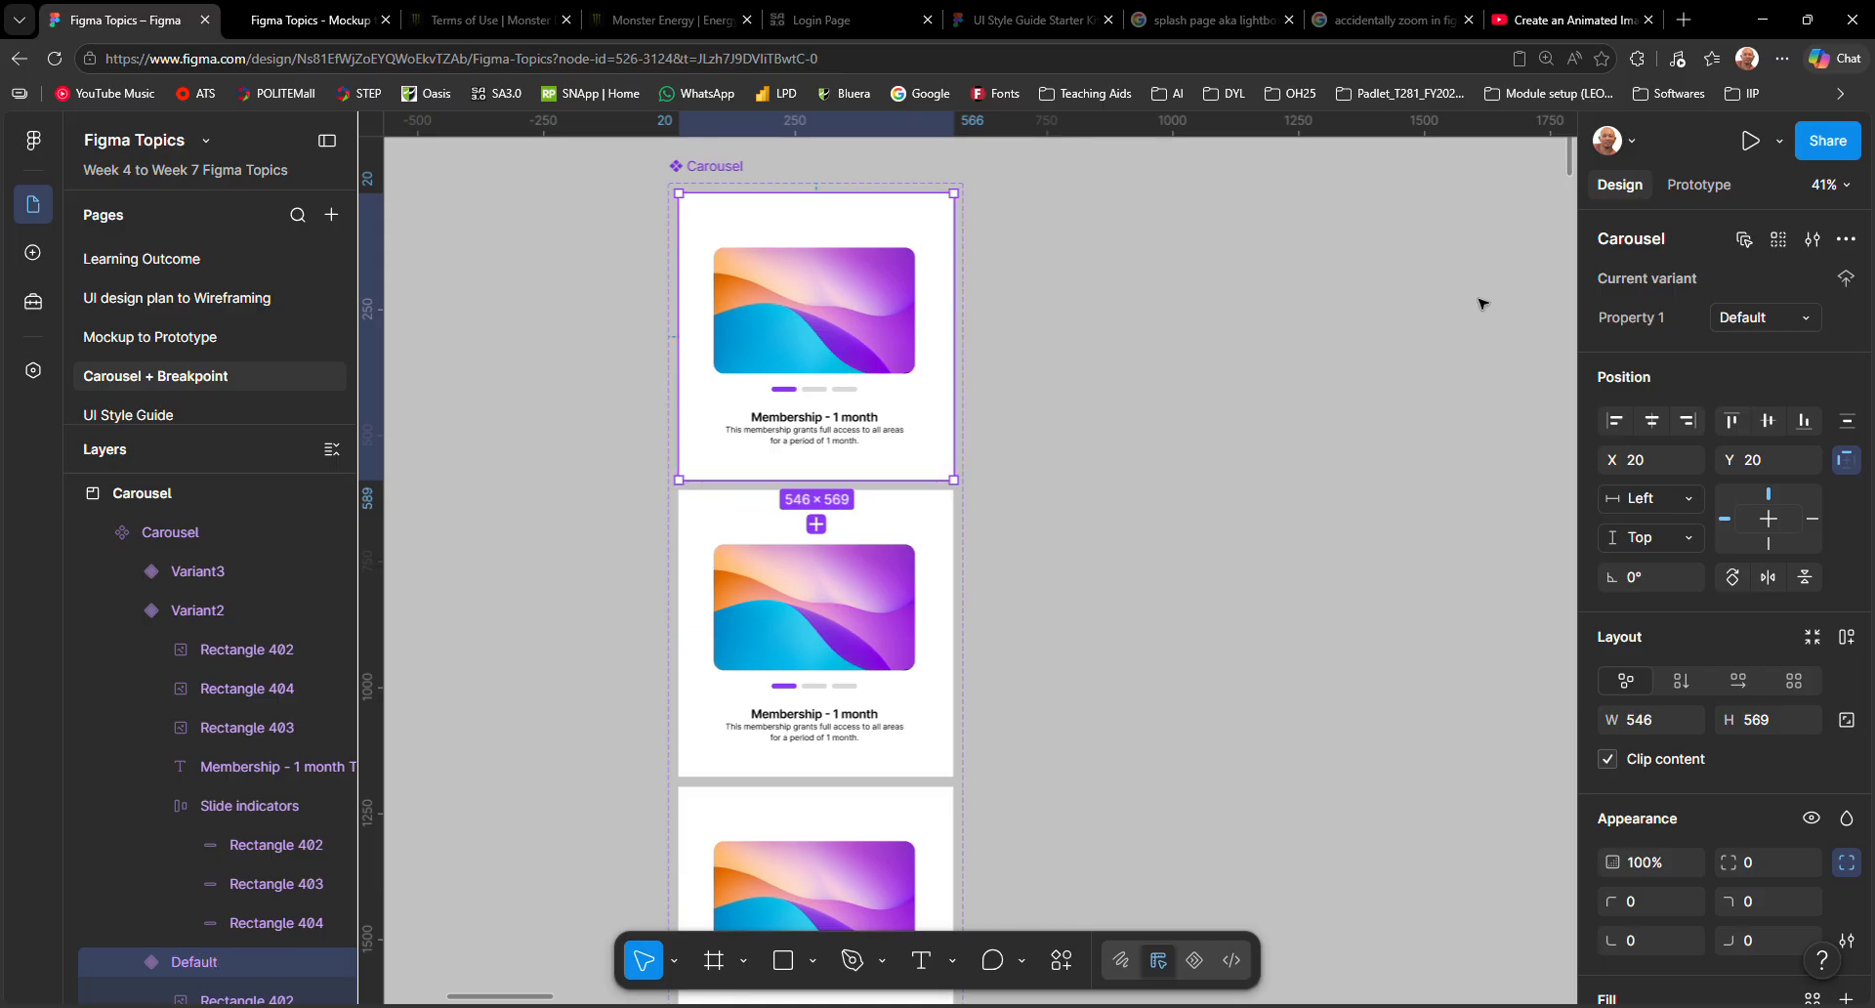
pyautogui.click(1772, 321)
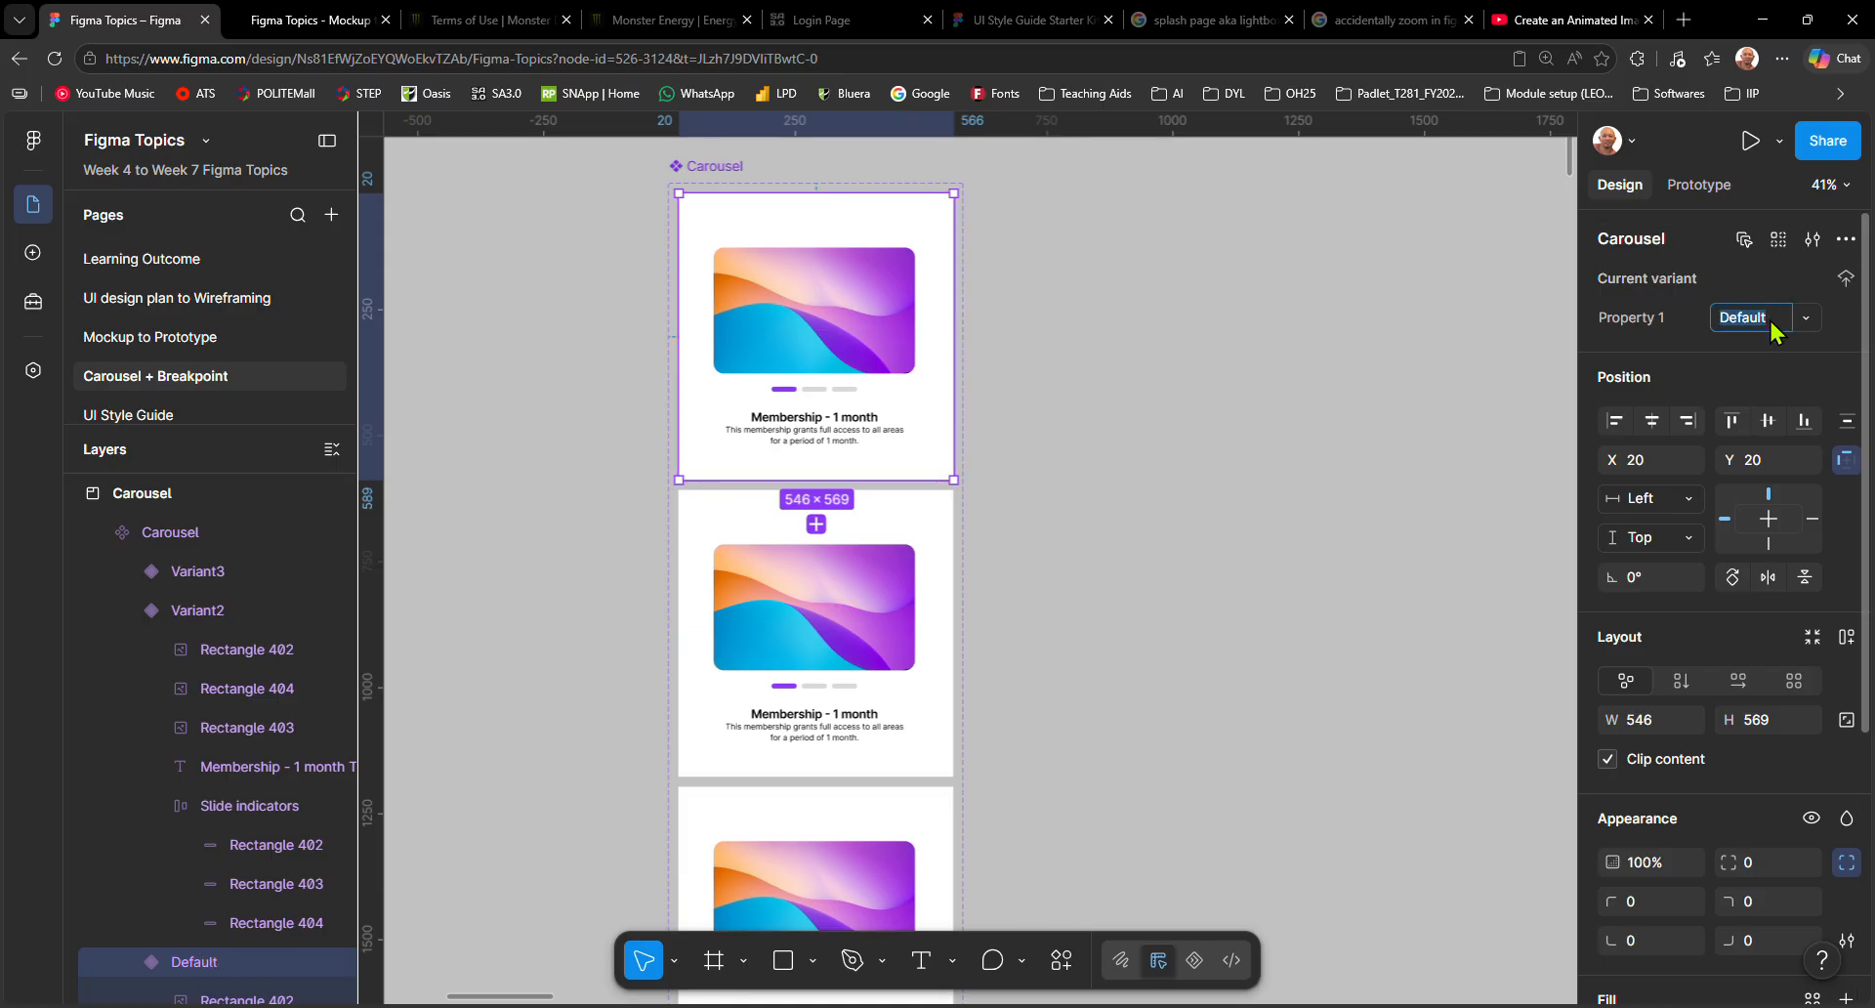
pyautogui.write('M')
pyautogui.write('ember1MO')
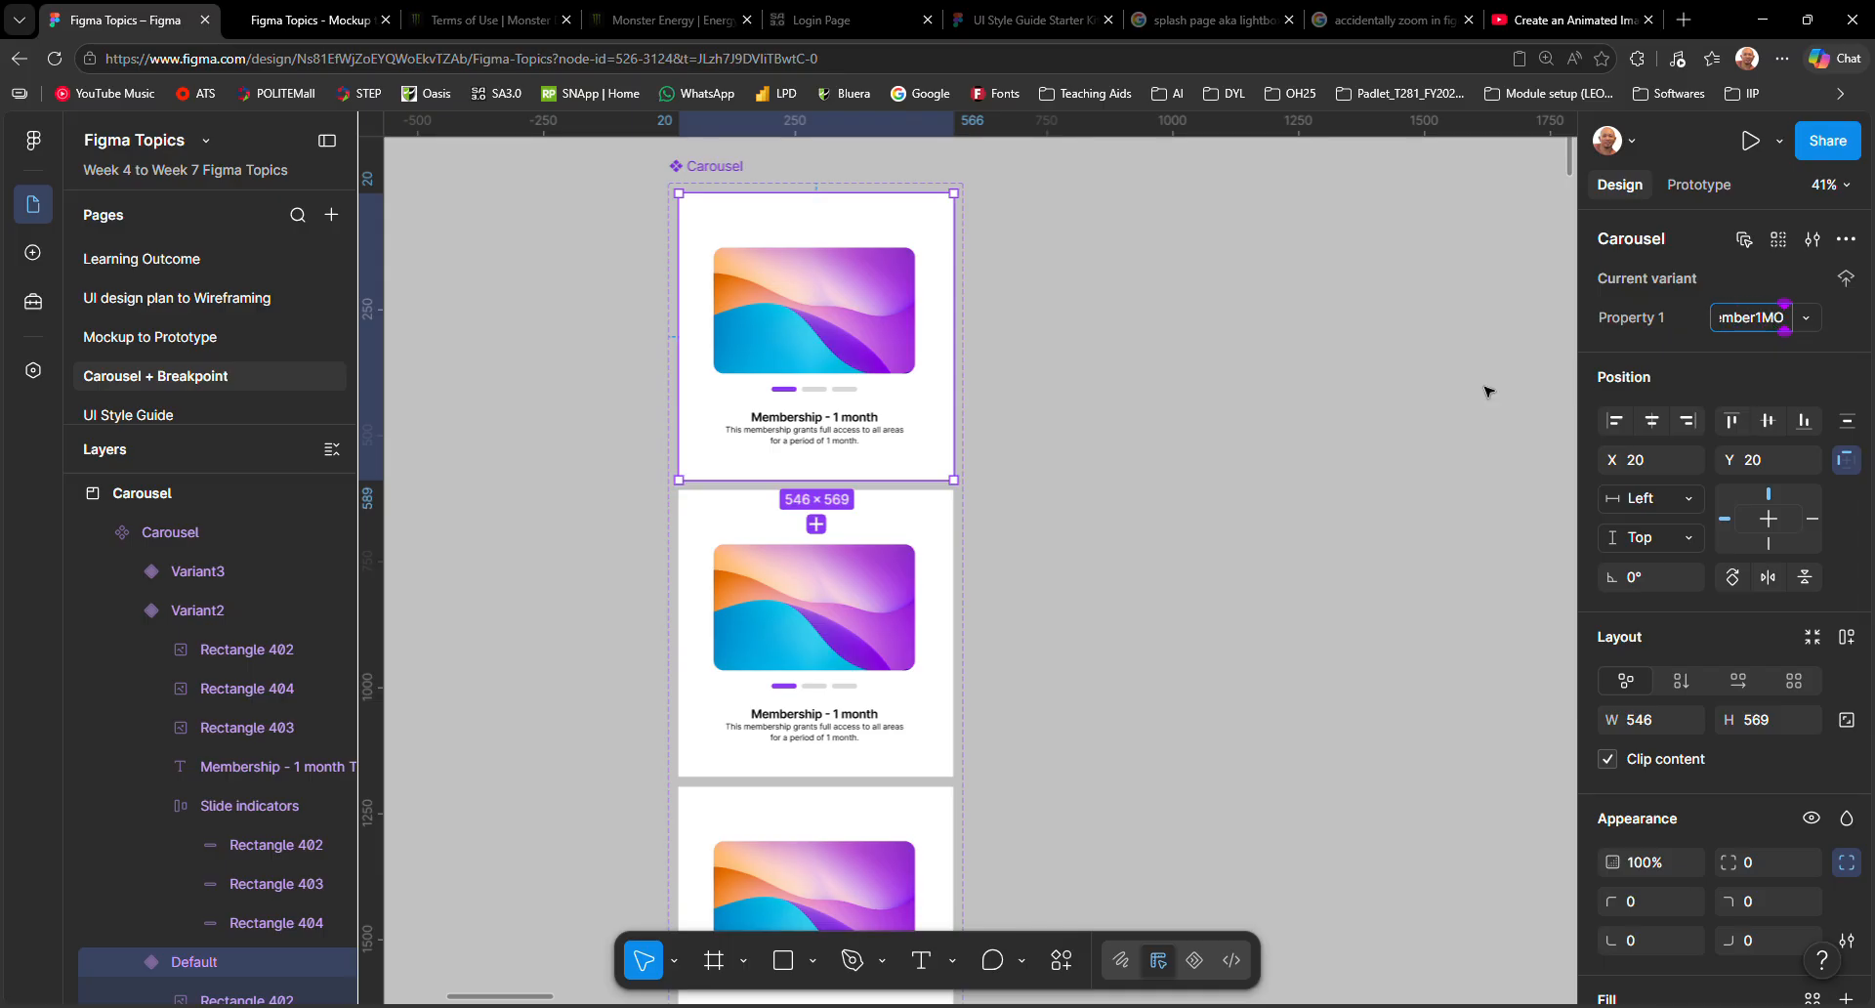
pyautogui.moveTo(912, 531); pyautogui.dragTo(903, 526)
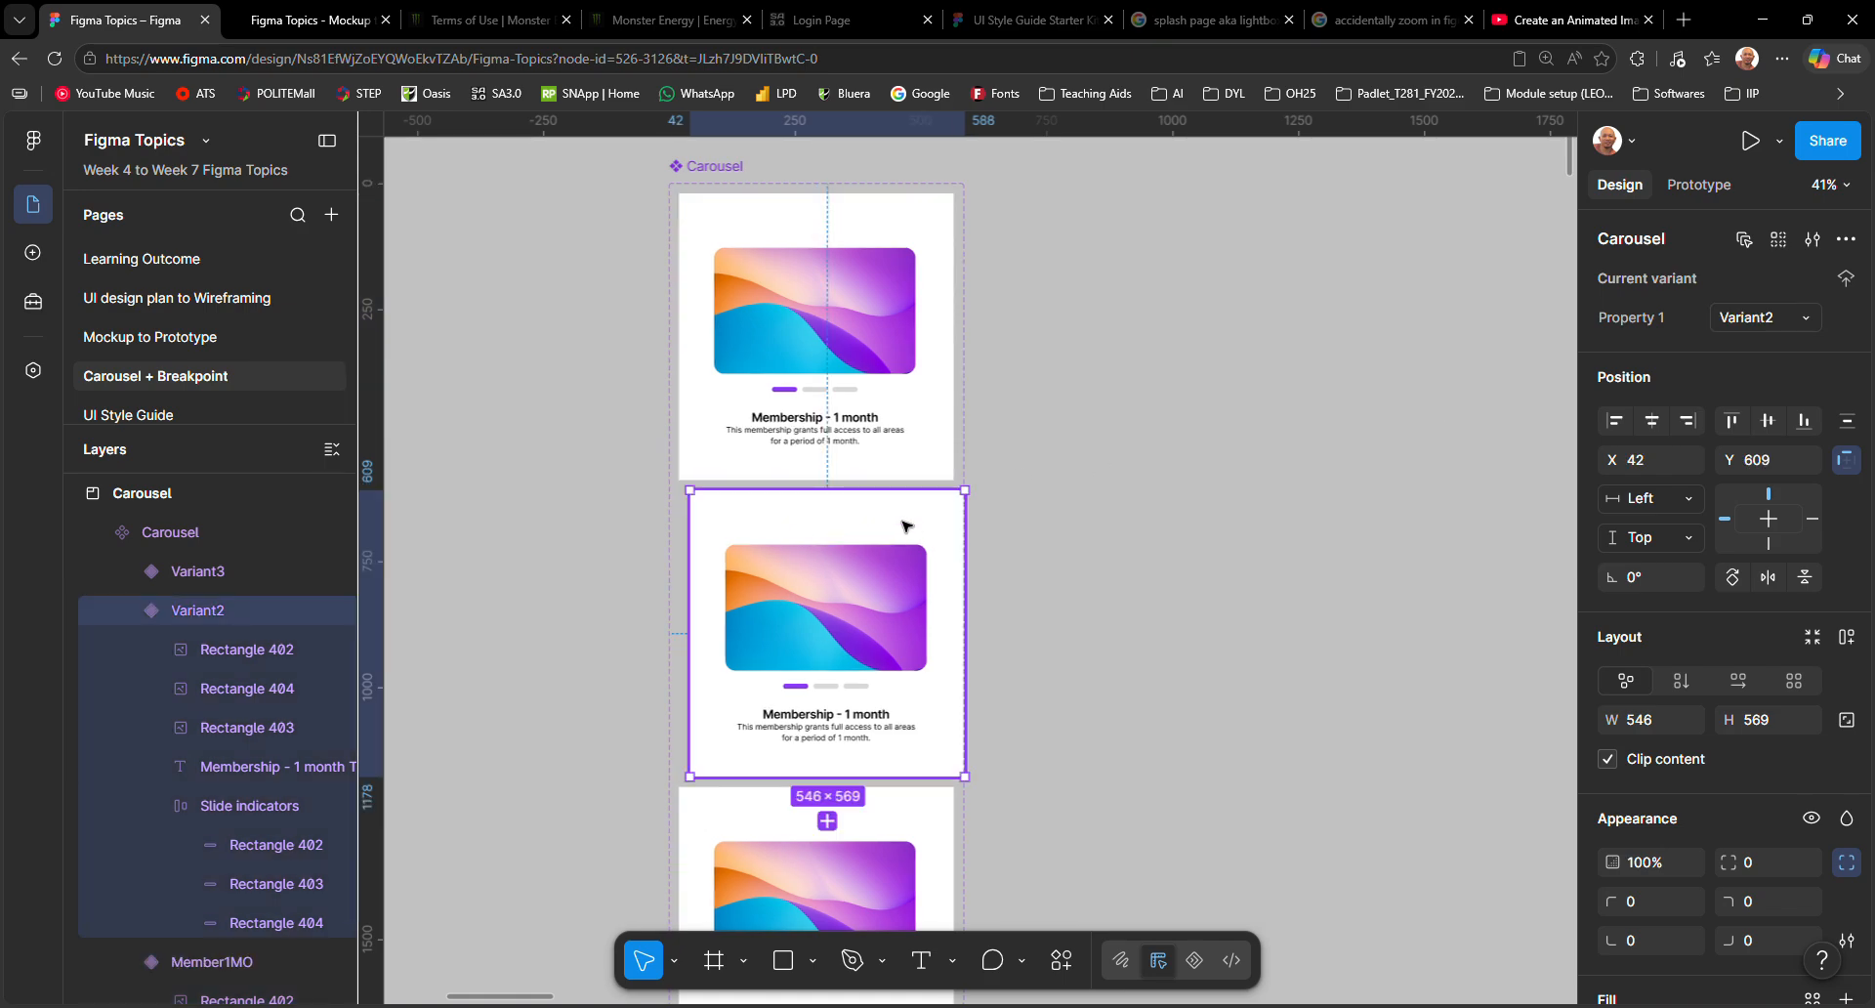
pyautogui.hotkey('ctrl', 'z')
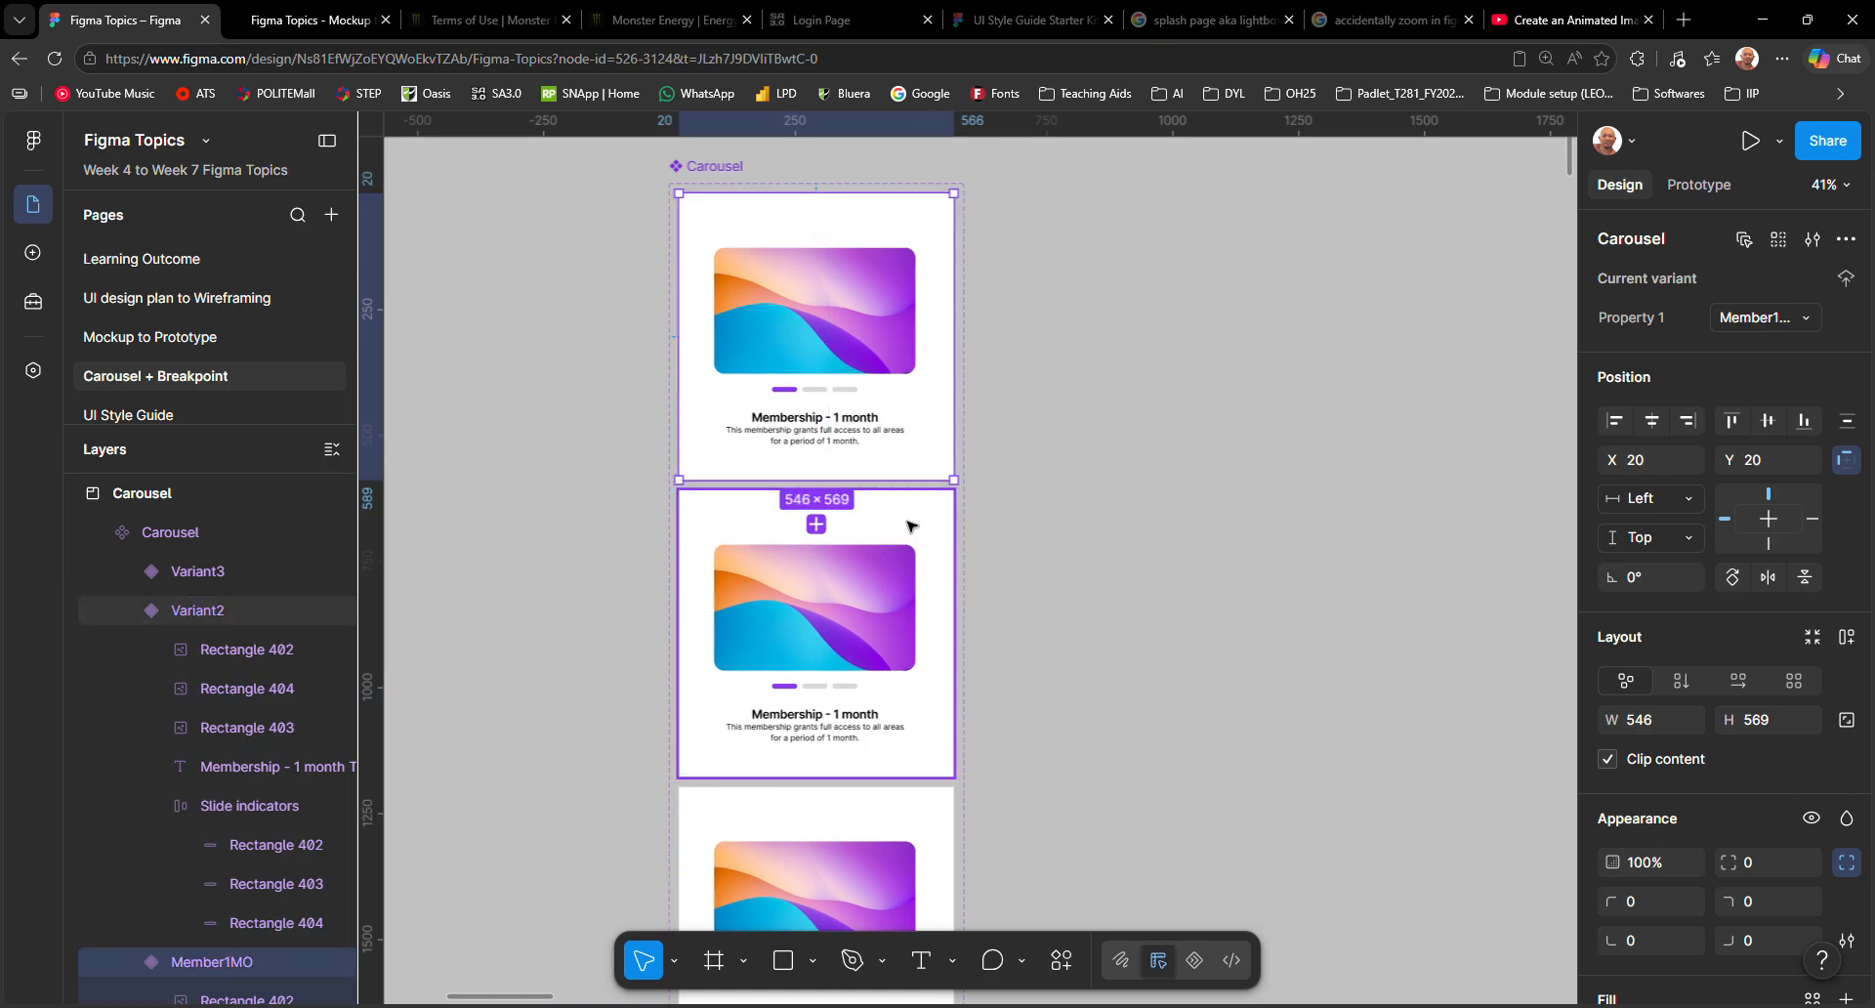
pyautogui.click(1093, 552)
# Rename the second Carousel variant's Property 1 value to "Member3MO".
pyautogui.click(913, 548)
pyautogui.click(1758, 325)
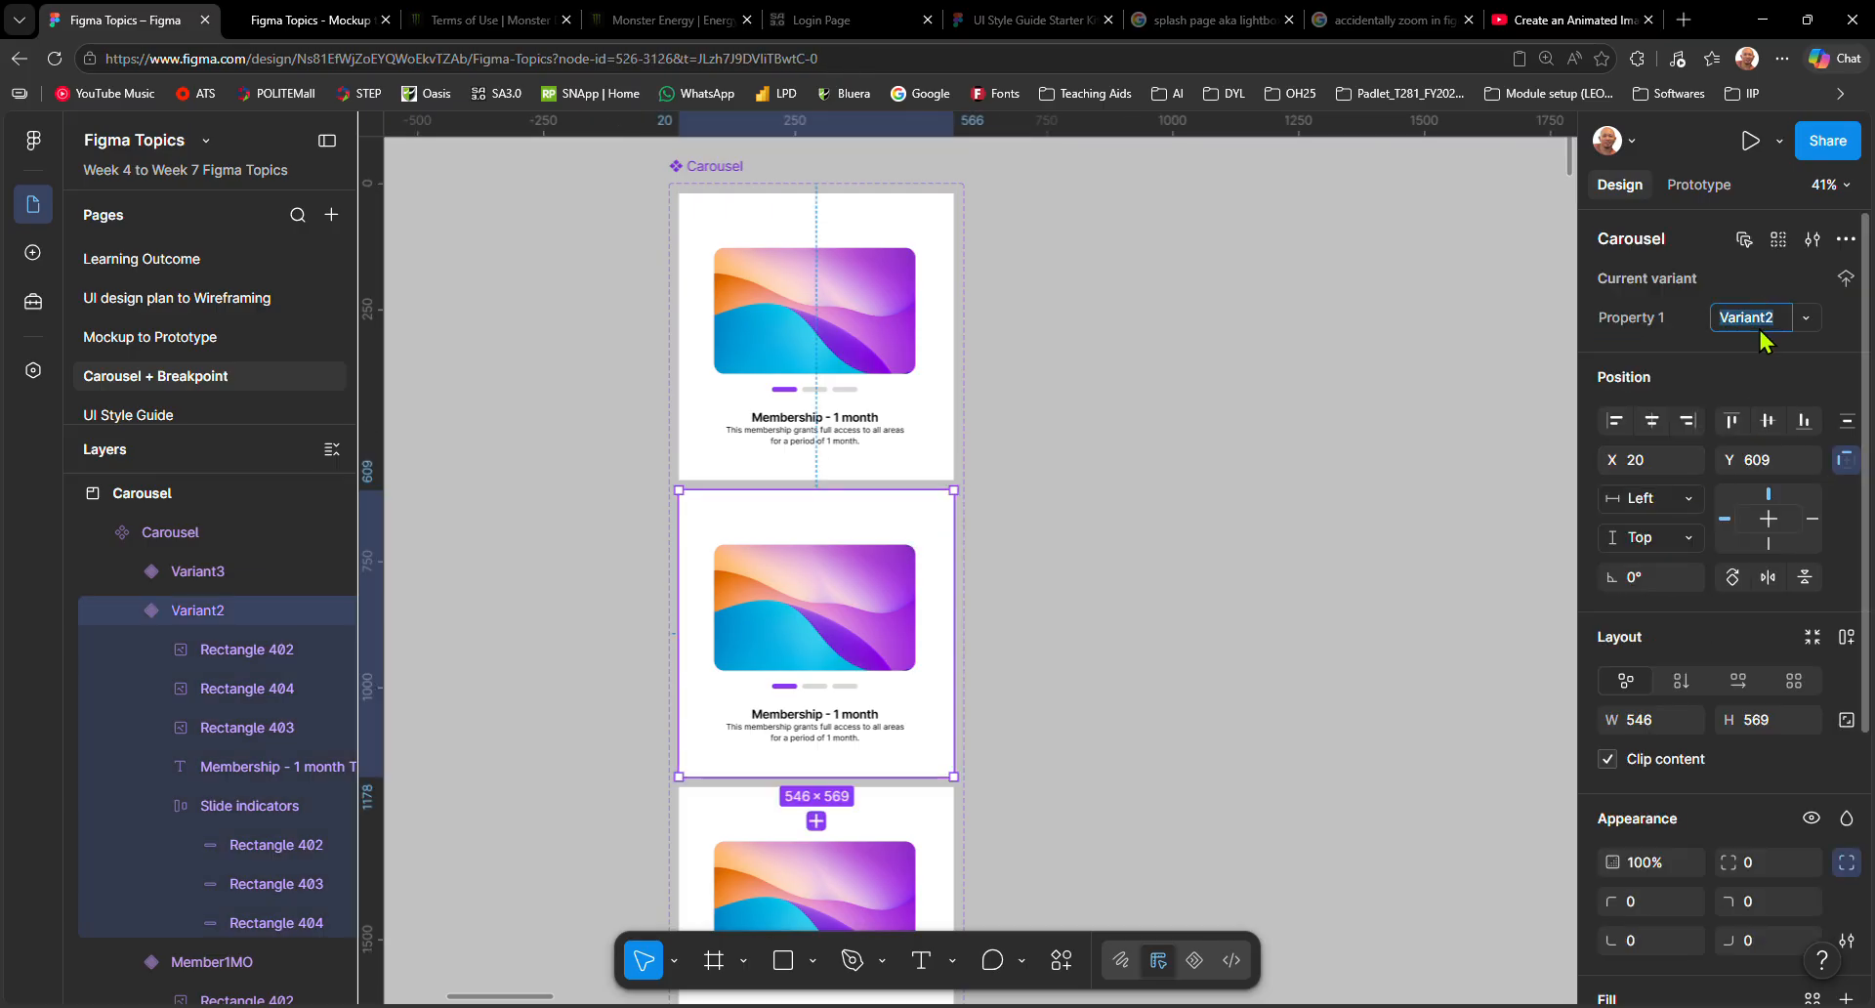
pyautogui.write('Member 3')
pyautogui.press('BackSpace')
pyautogui.write('MO')
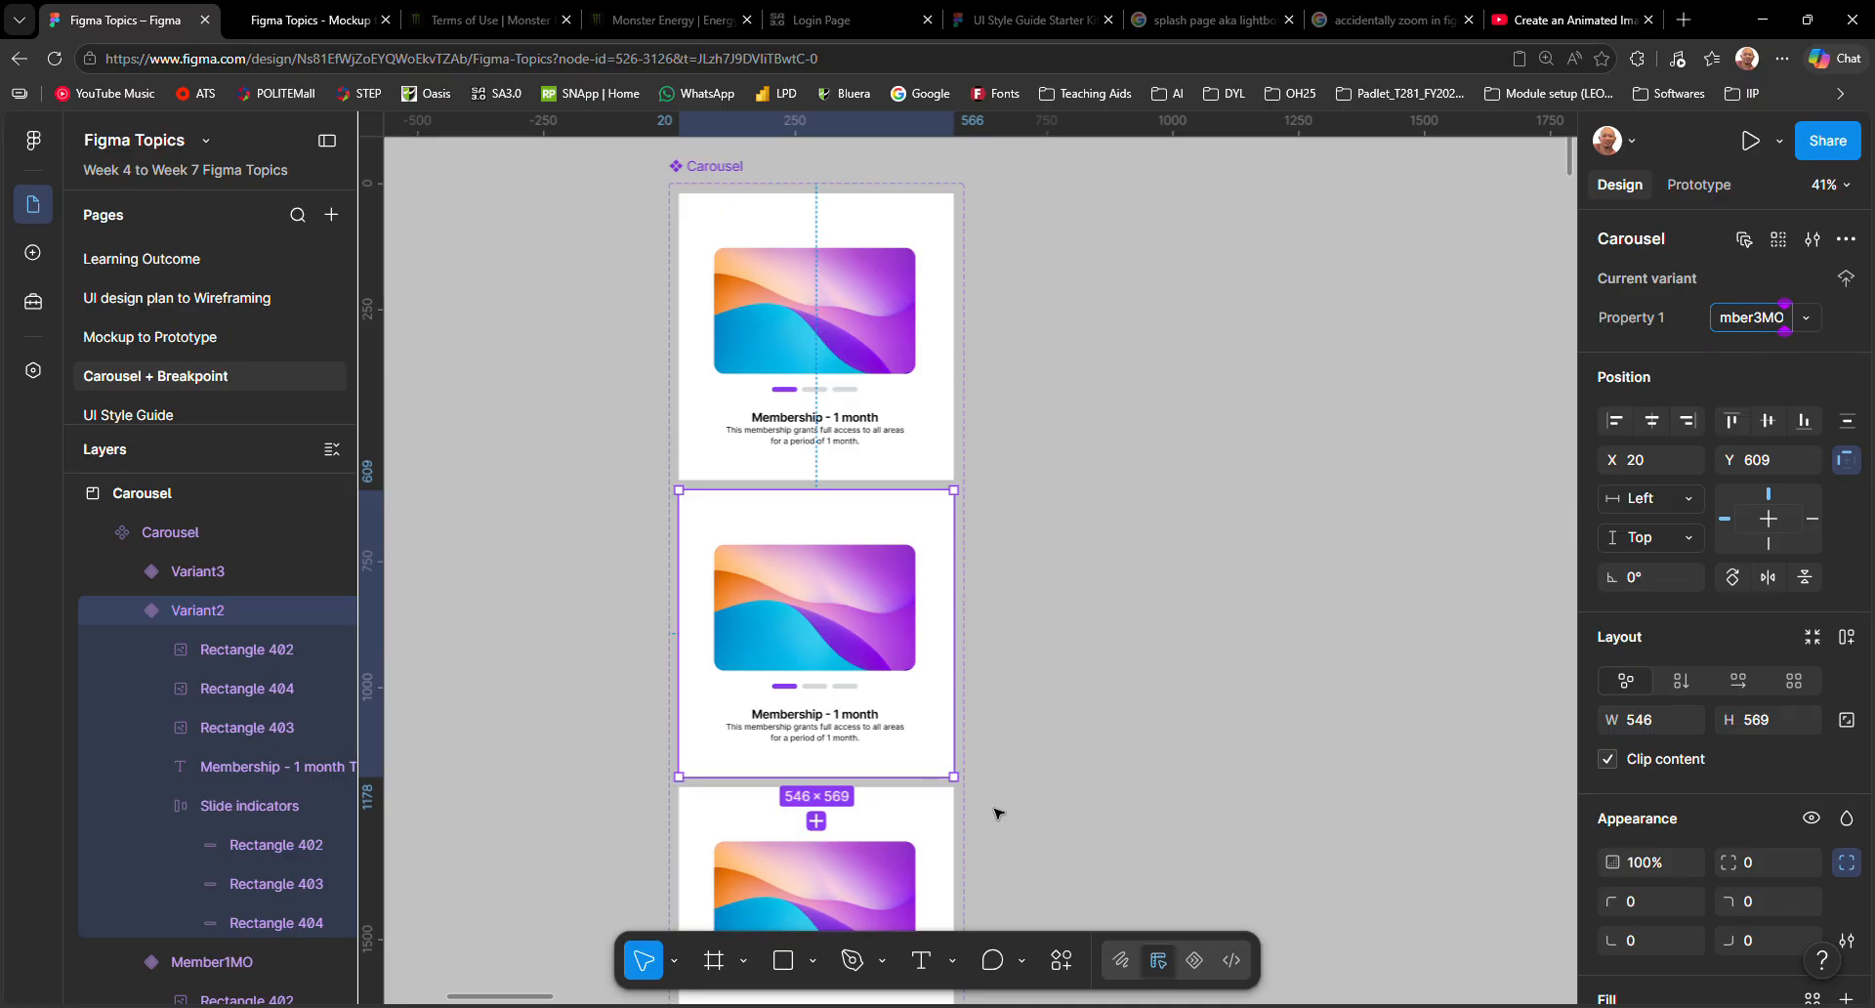
# Rename the third Carousel variant's Property 1 value to "Member1YR".
pyautogui.click(870, 818)
pyautogui.click(1748, 332)
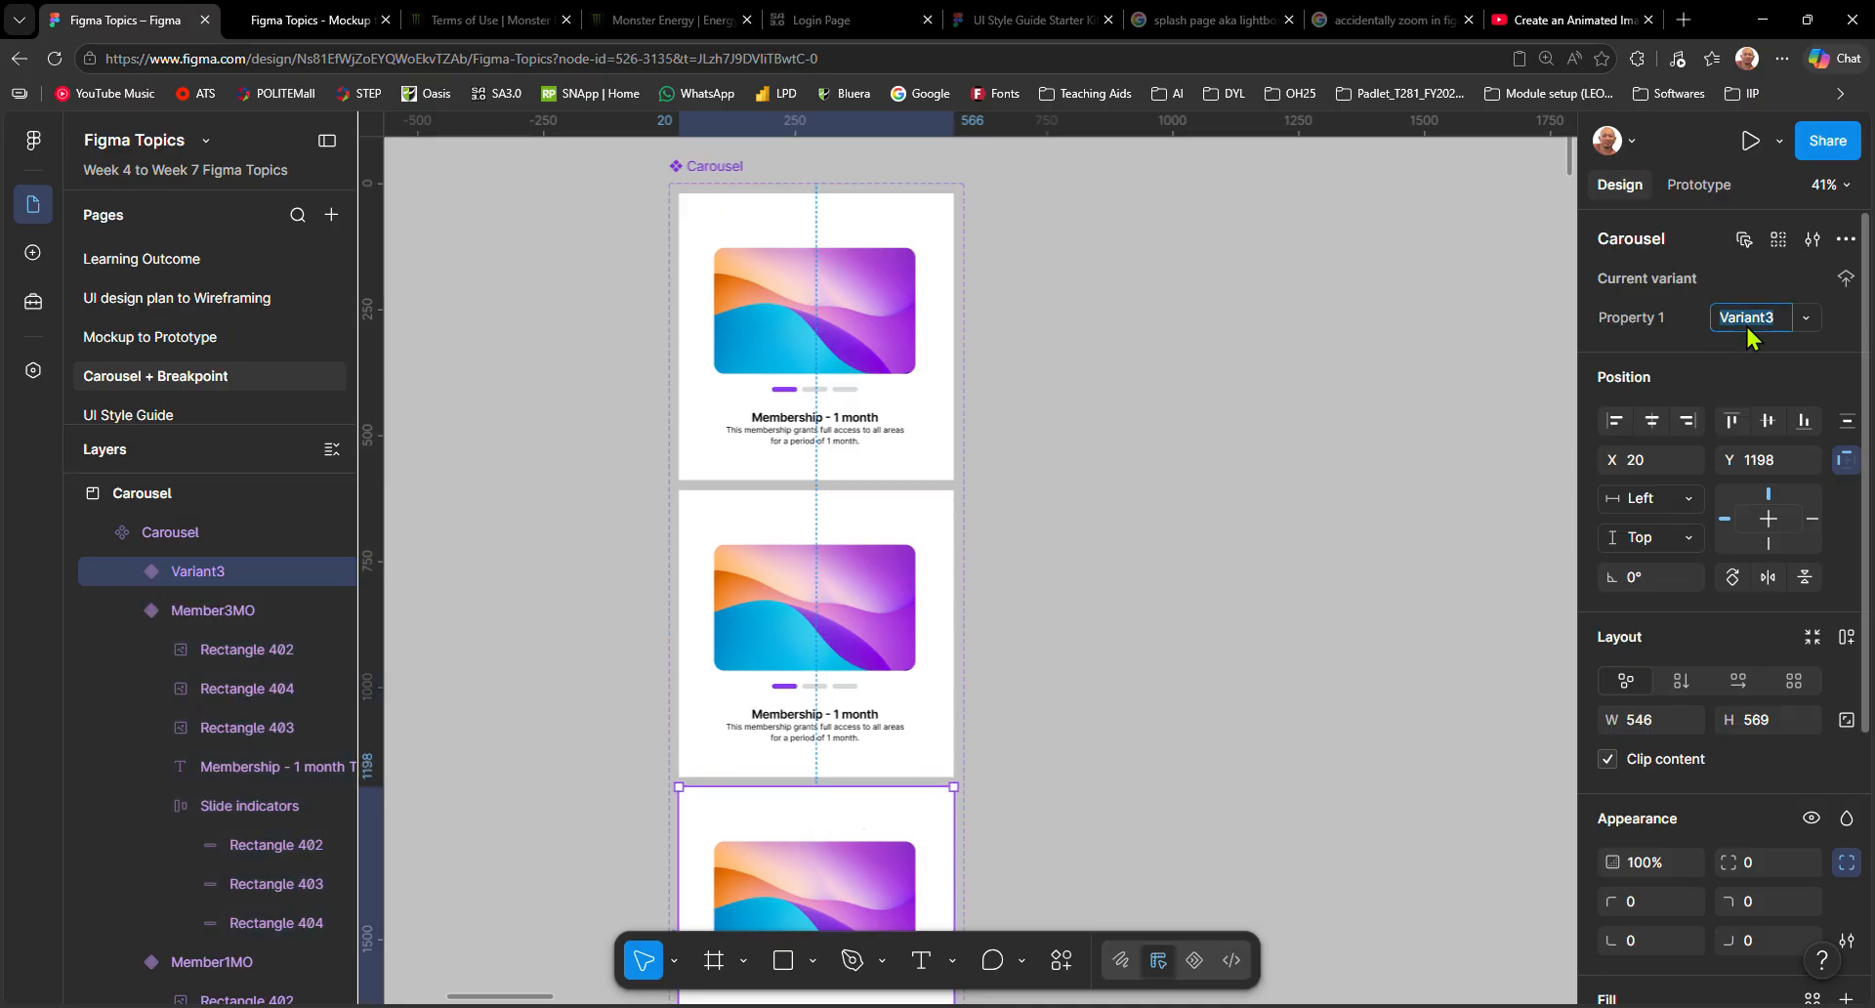
pyautogui.write('Member1M')
pyautogui.write('O')
pyautogui.write('R')
pyautogui.click(1134, 543)
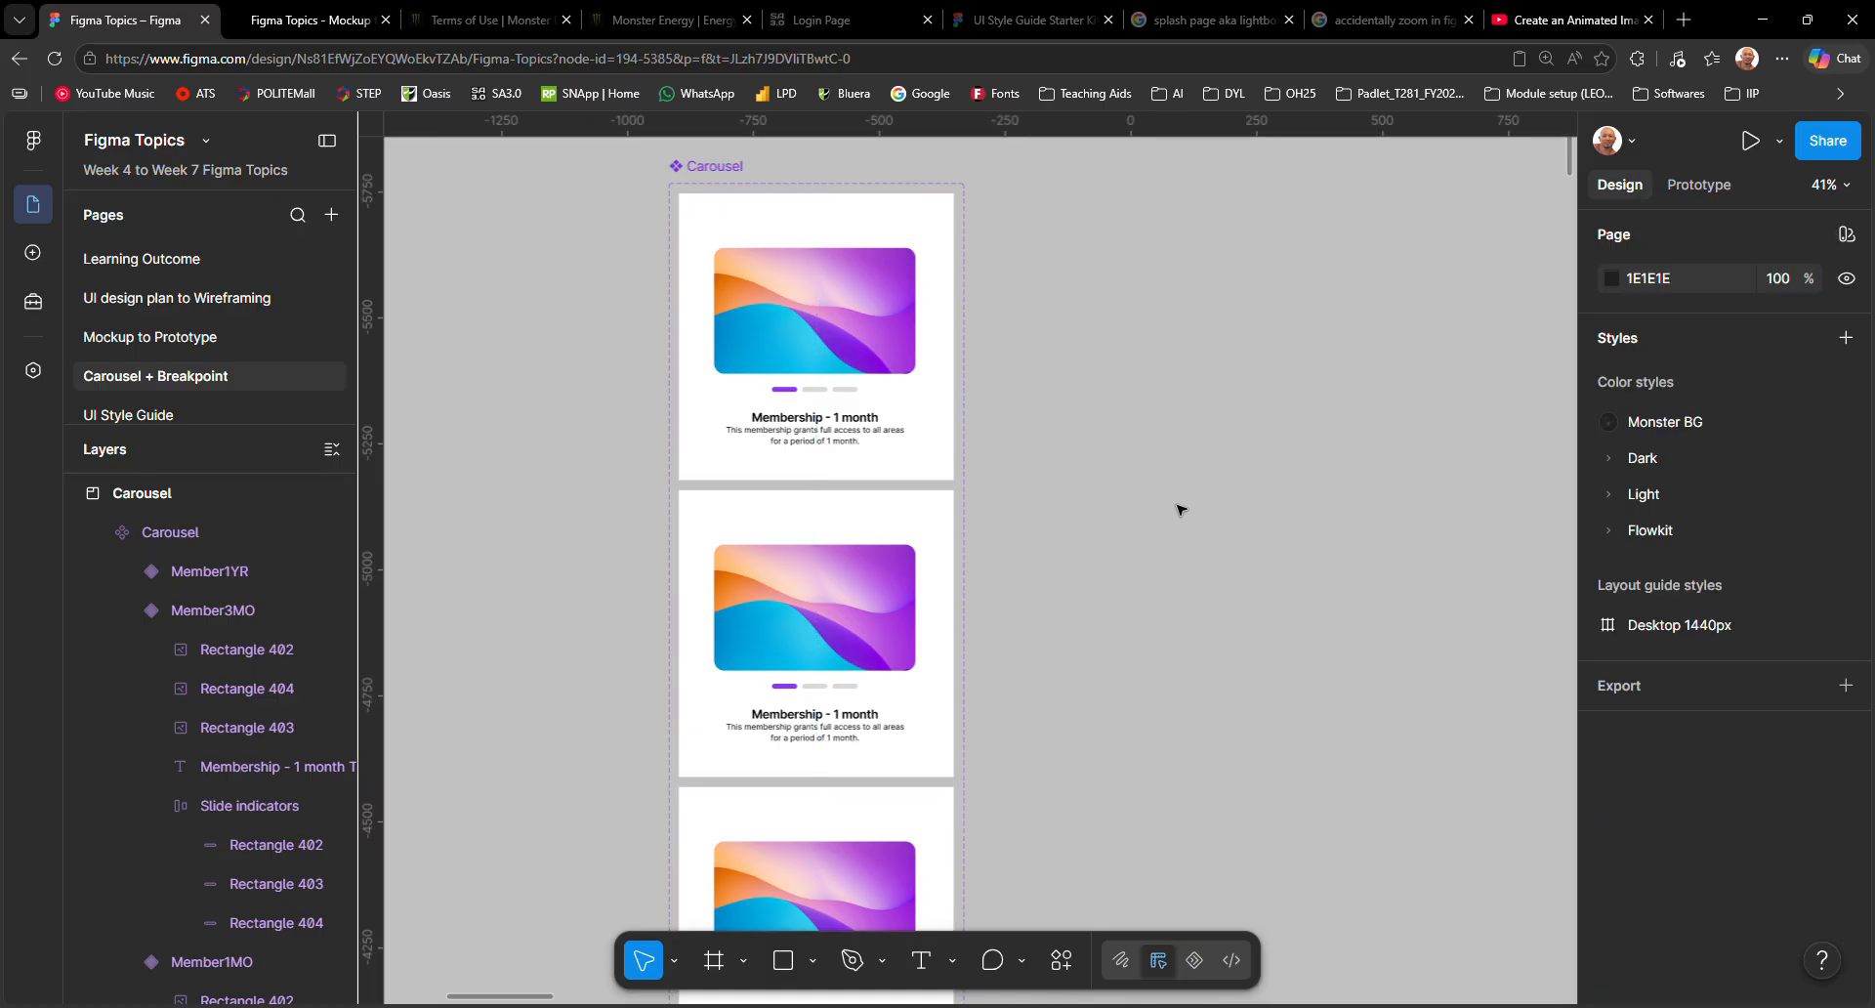
# Change the heading in the Member3MO variant's text box to "Membership - 3 months".
pyautogui.click(862, 419)
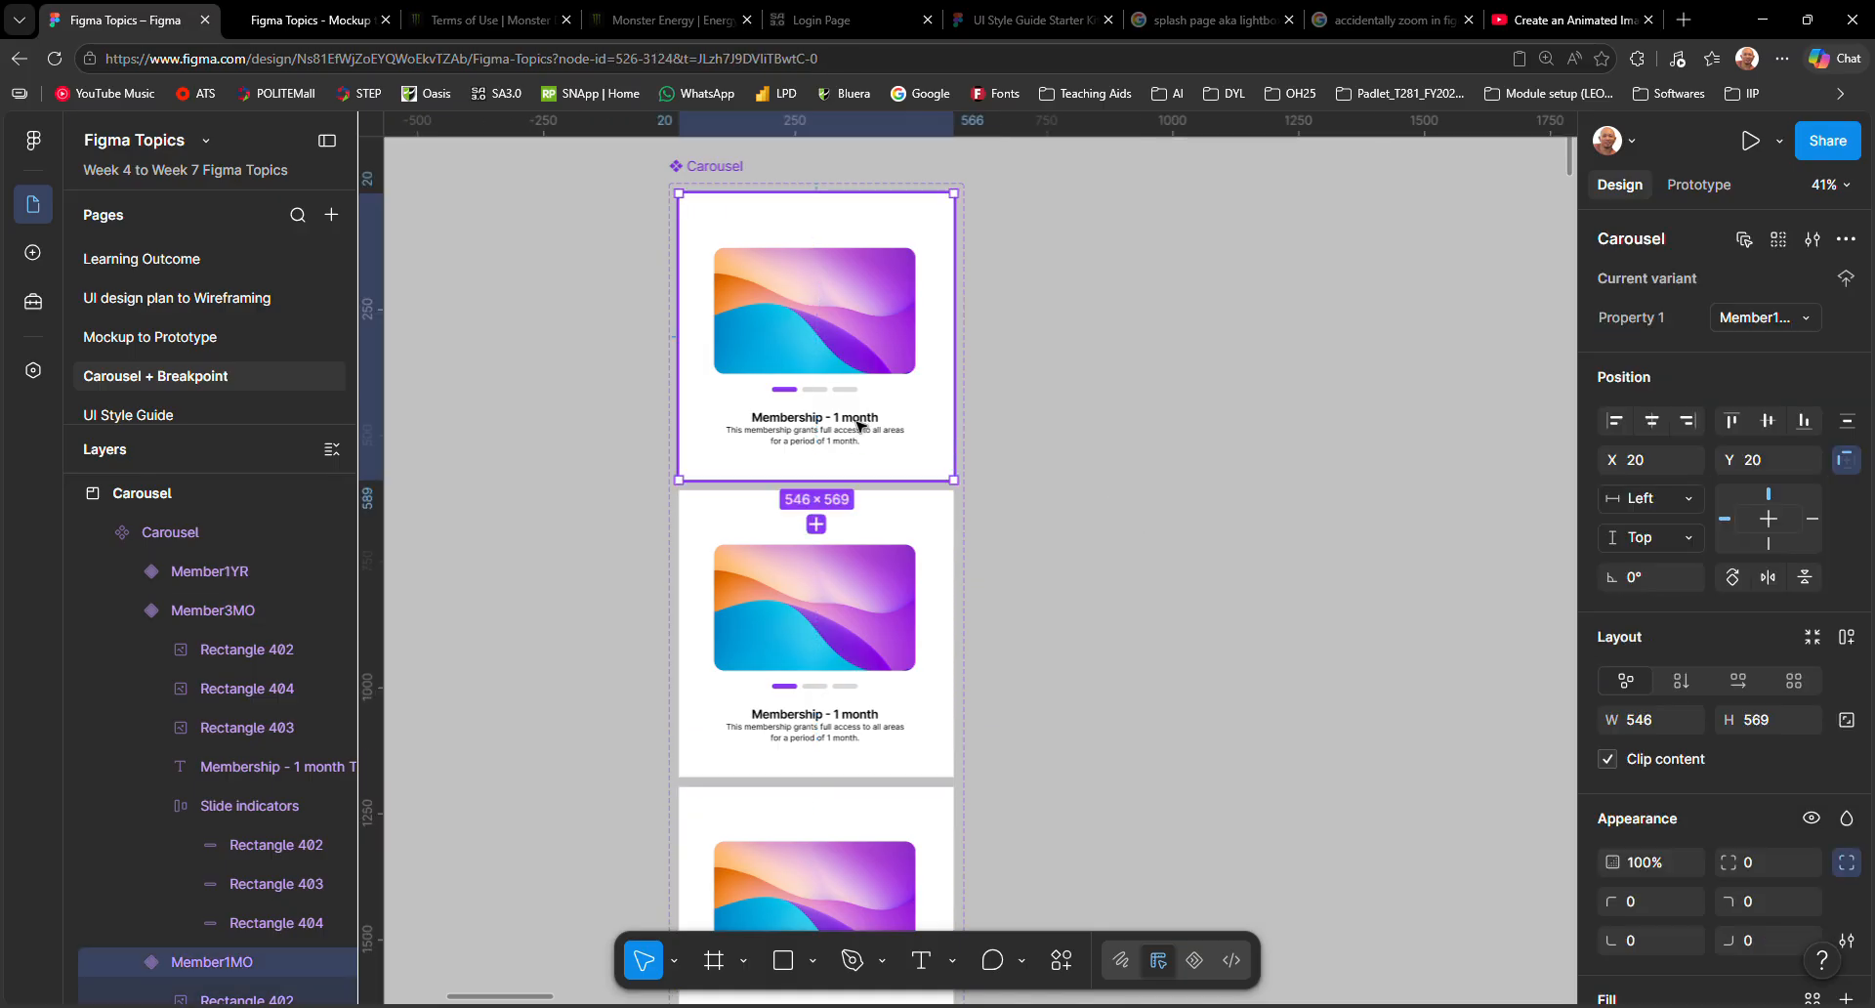
pyautogui.hscroll(1, 859, 425)
pyautogui.hscroll(1, 859, 425)
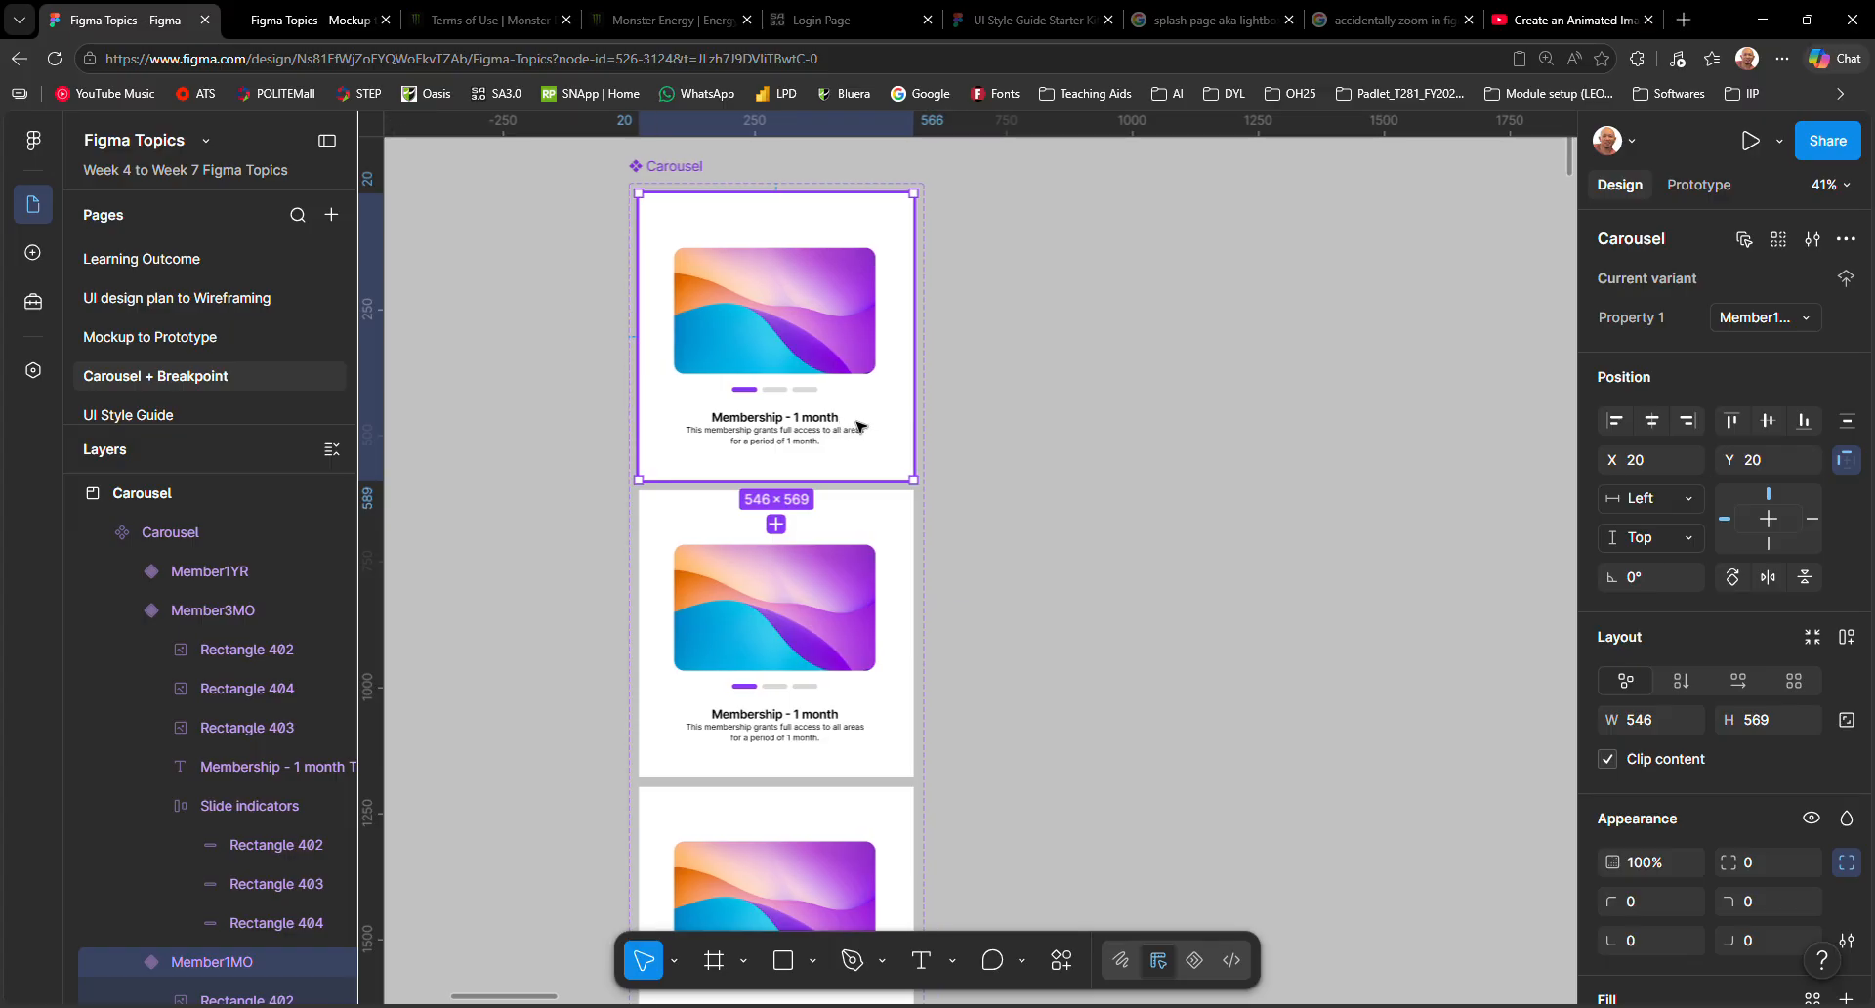
pyautogui.keyDown('ctrl'); pyautogui.scroll(3, 860, 425); pyautogui.keyUp('ctrl')
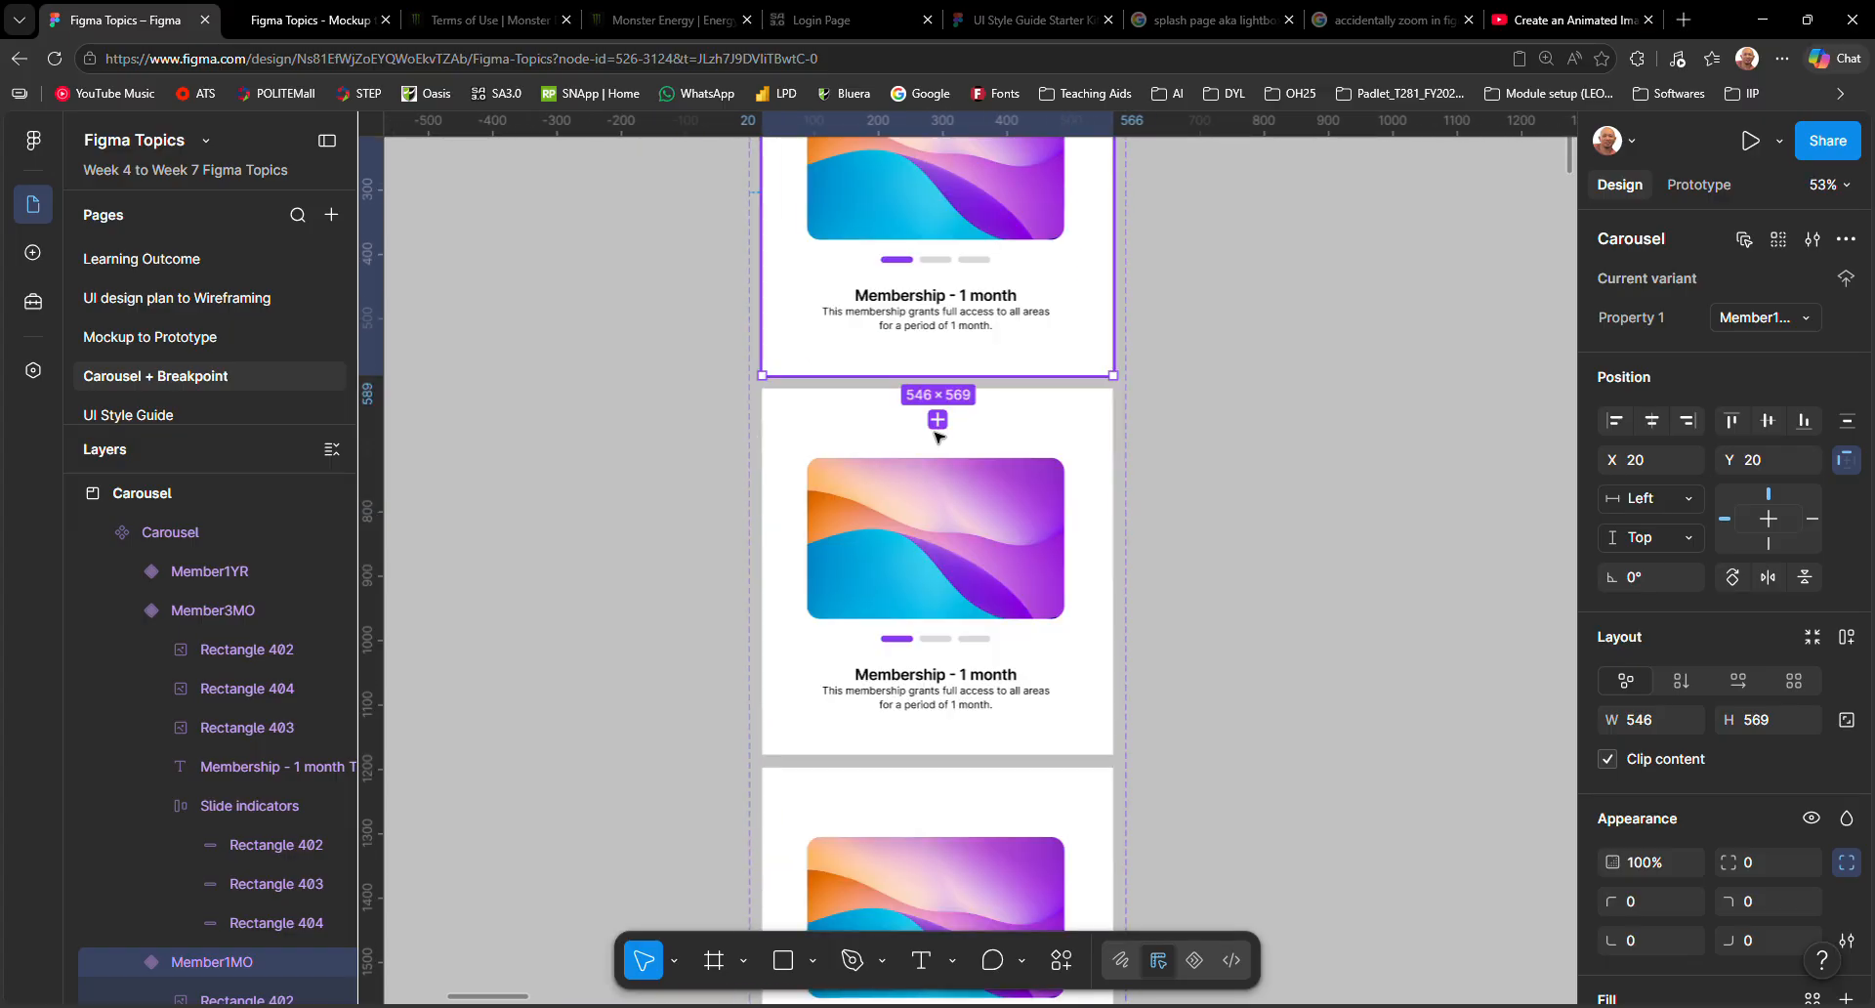
pyautogui.scroll(-3, 1034, 533)
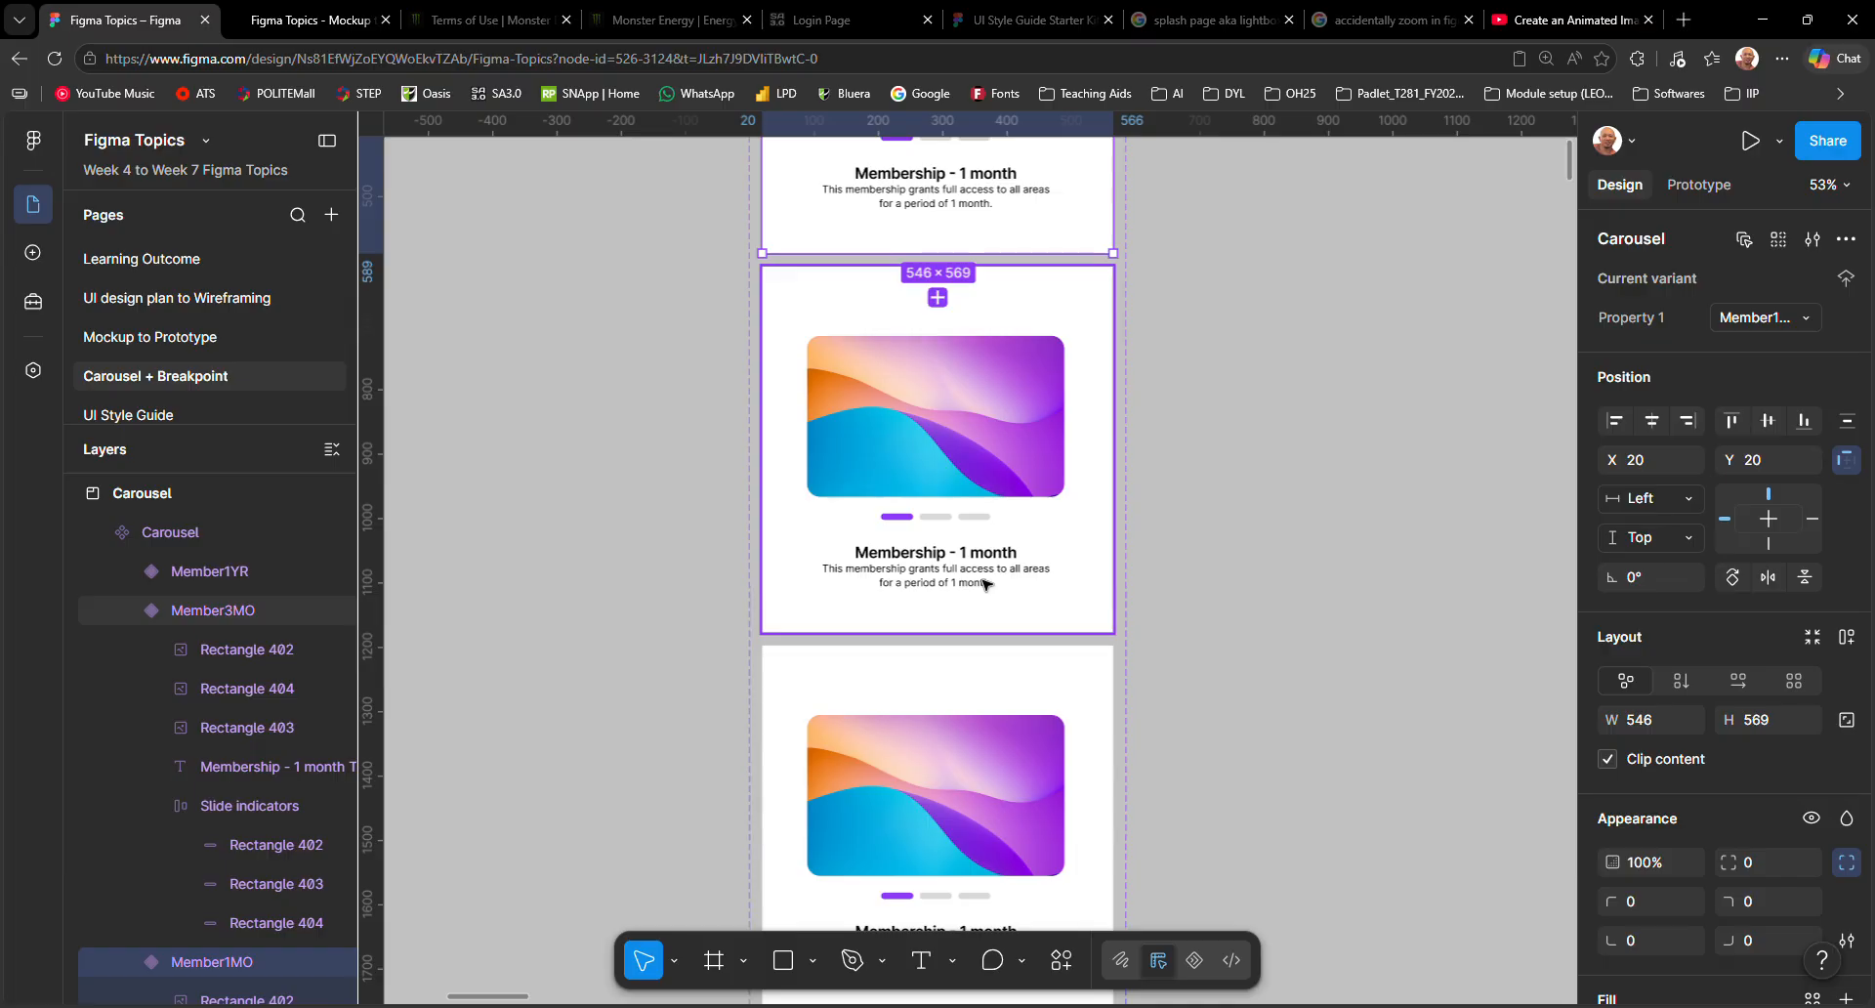
pyautogui.doubleClick(985, 584)
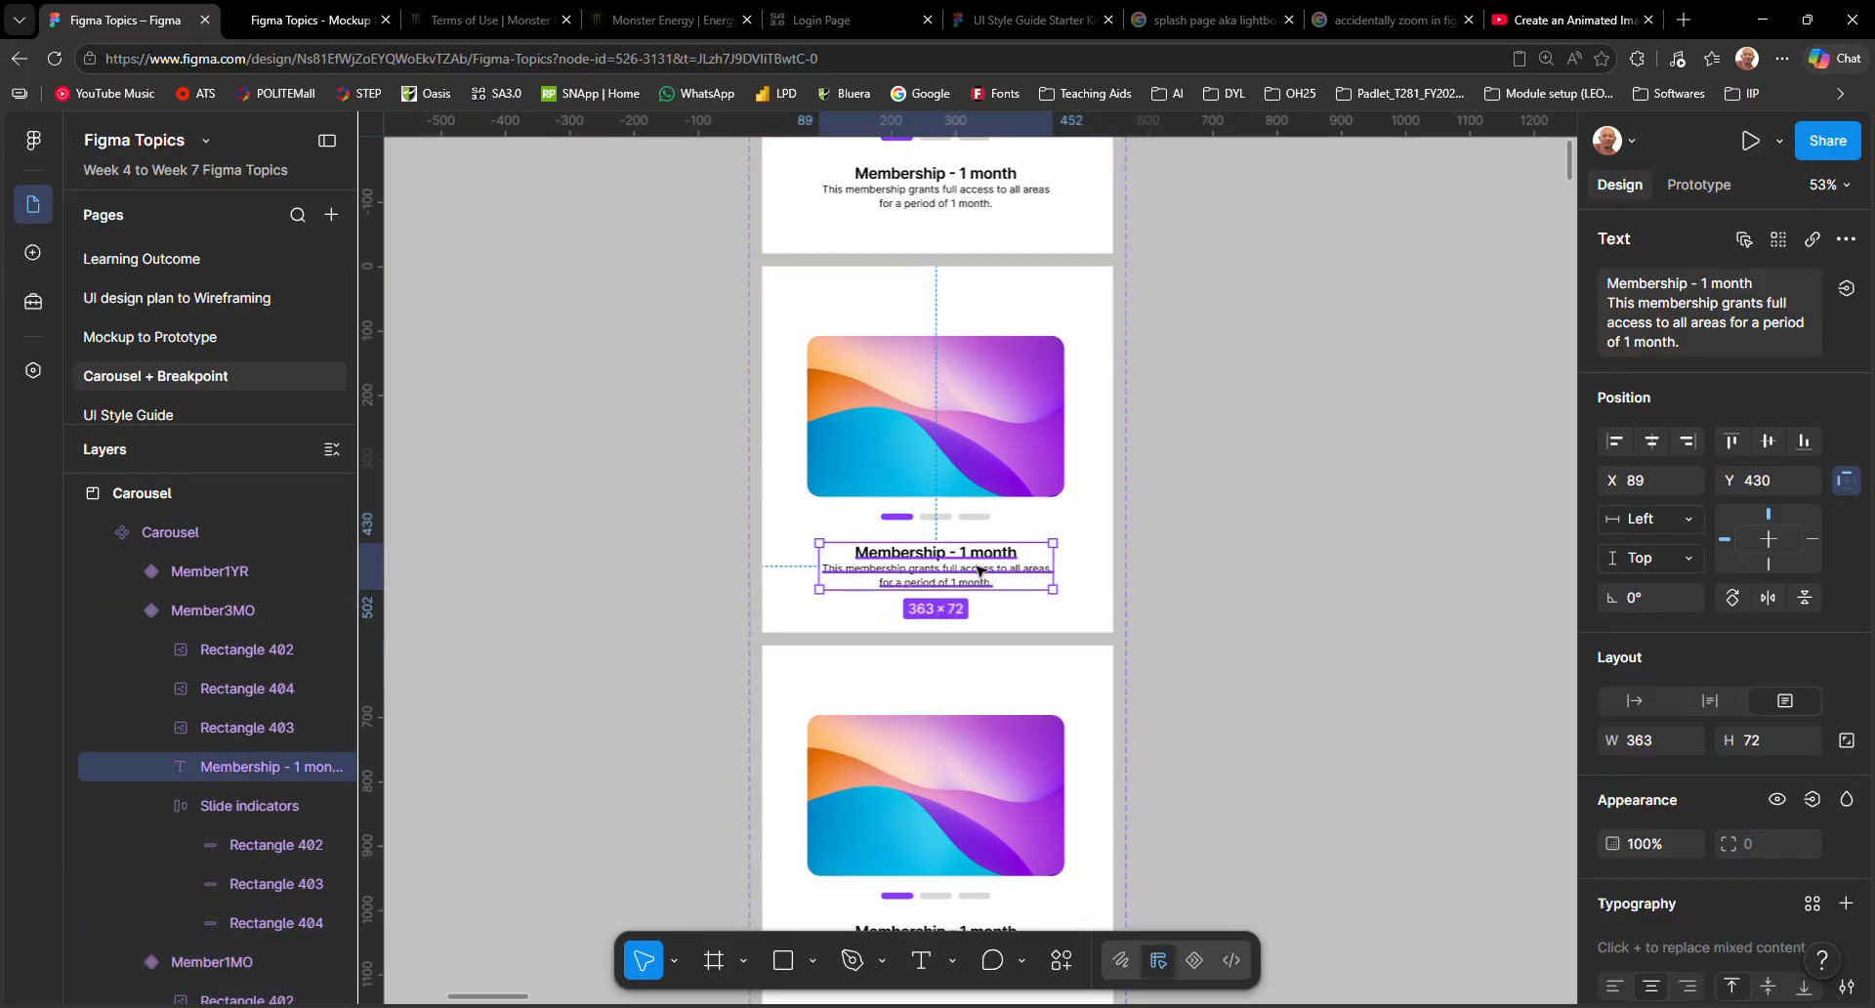
pyautogui.doubleClick(976, 565)
pyautogui.click(969, 556)
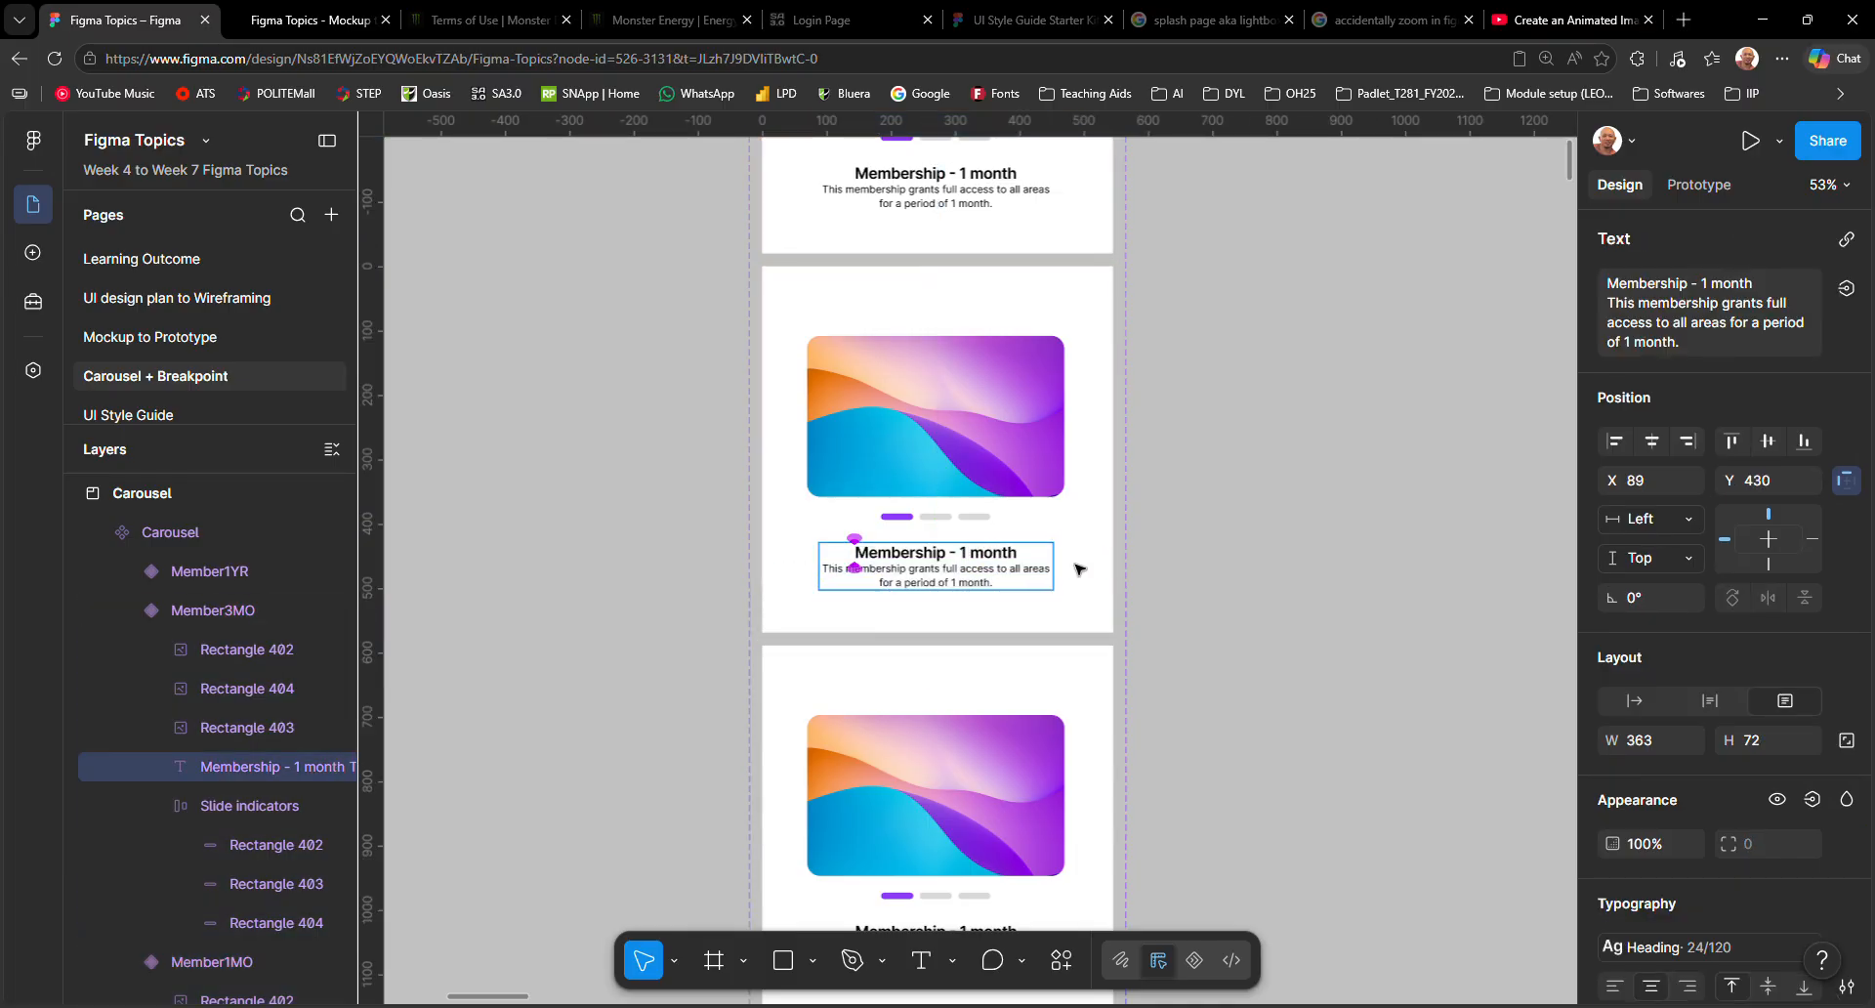
pyautogui.write('3')
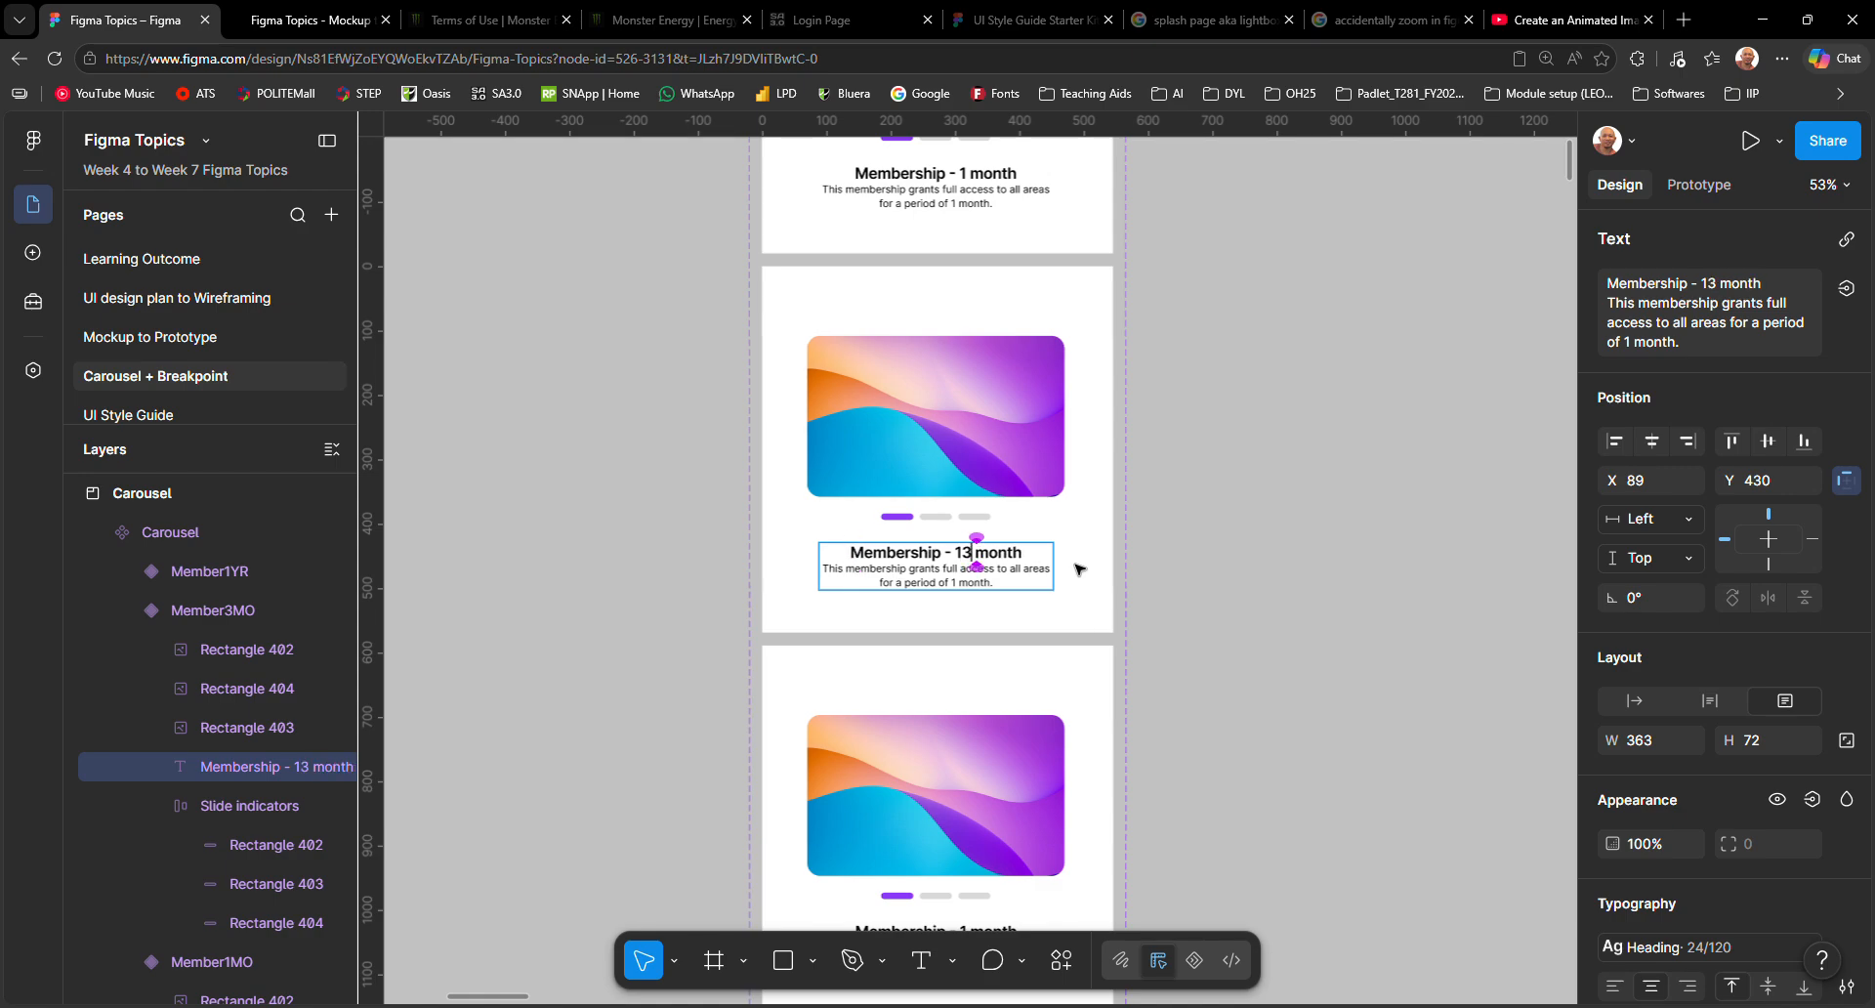
pyautogui.press('Left')
pyautogui.press('BackSpace')
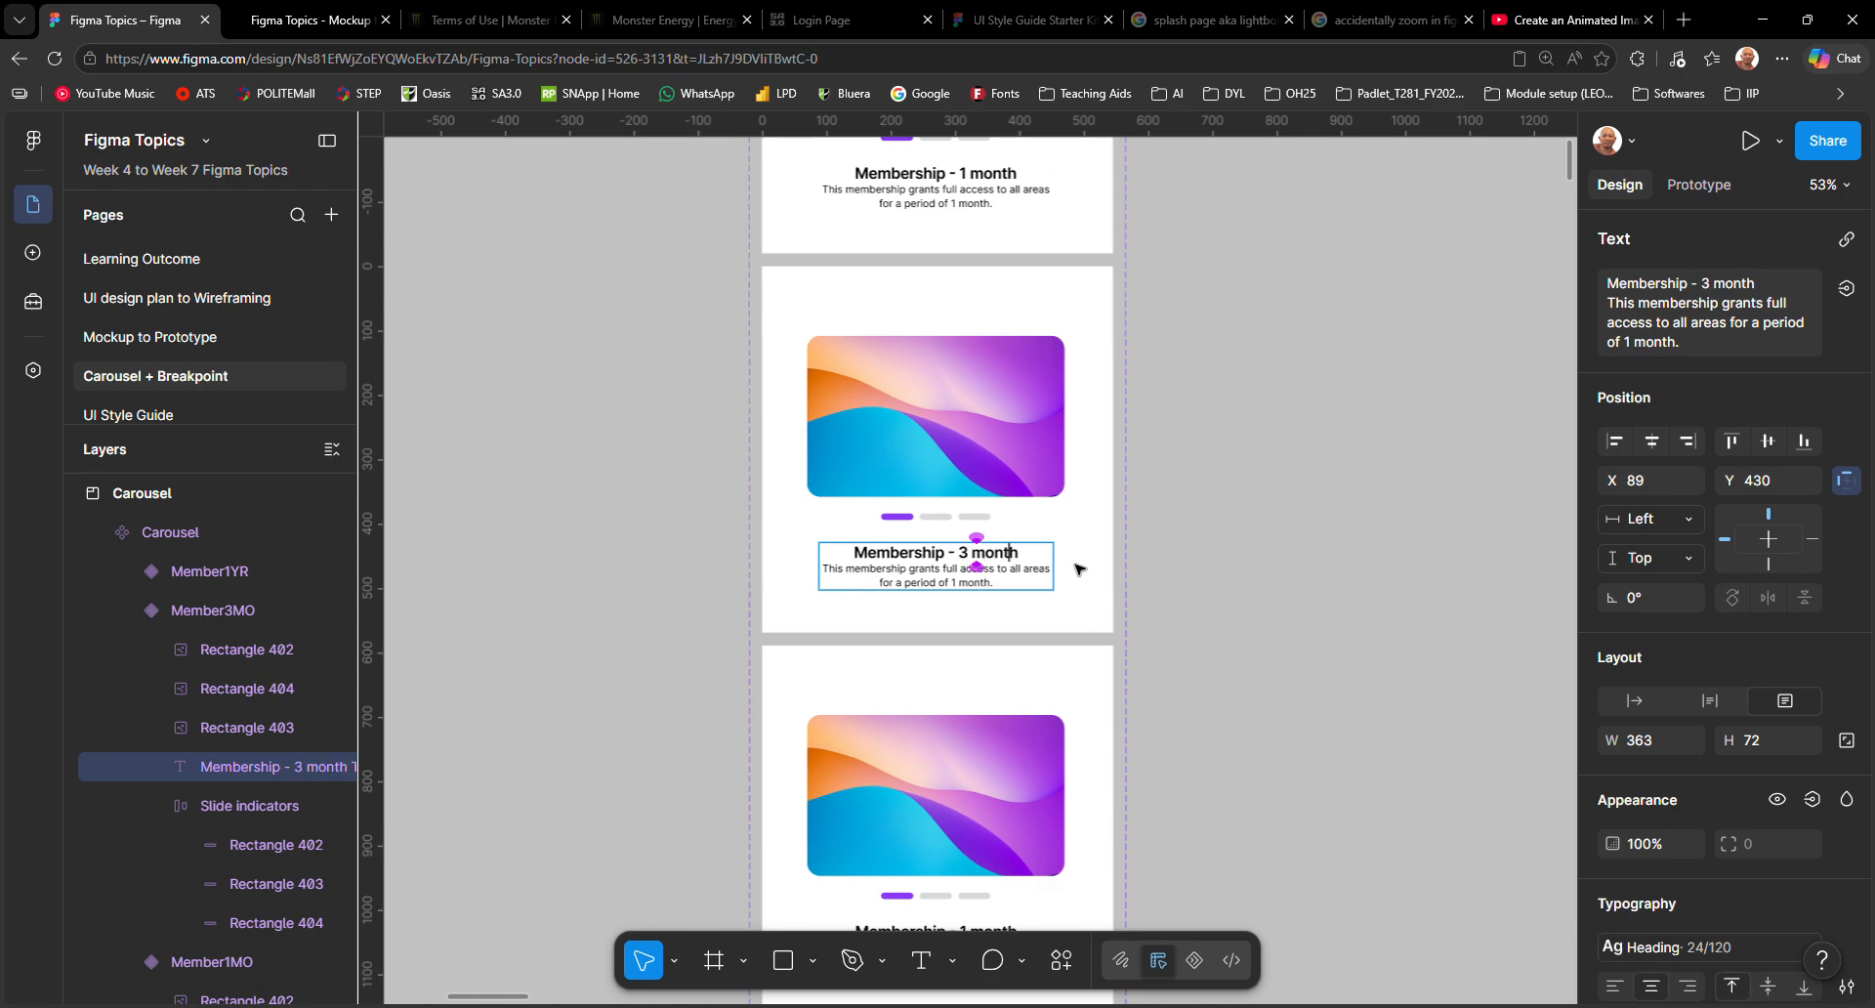
pyautogui.press('End')
pyautogui.write('s')
# Change the membership period in the Member3MO variant's description to "3 months".
pyautogui.press('Down')
pyautogui.press('Down')
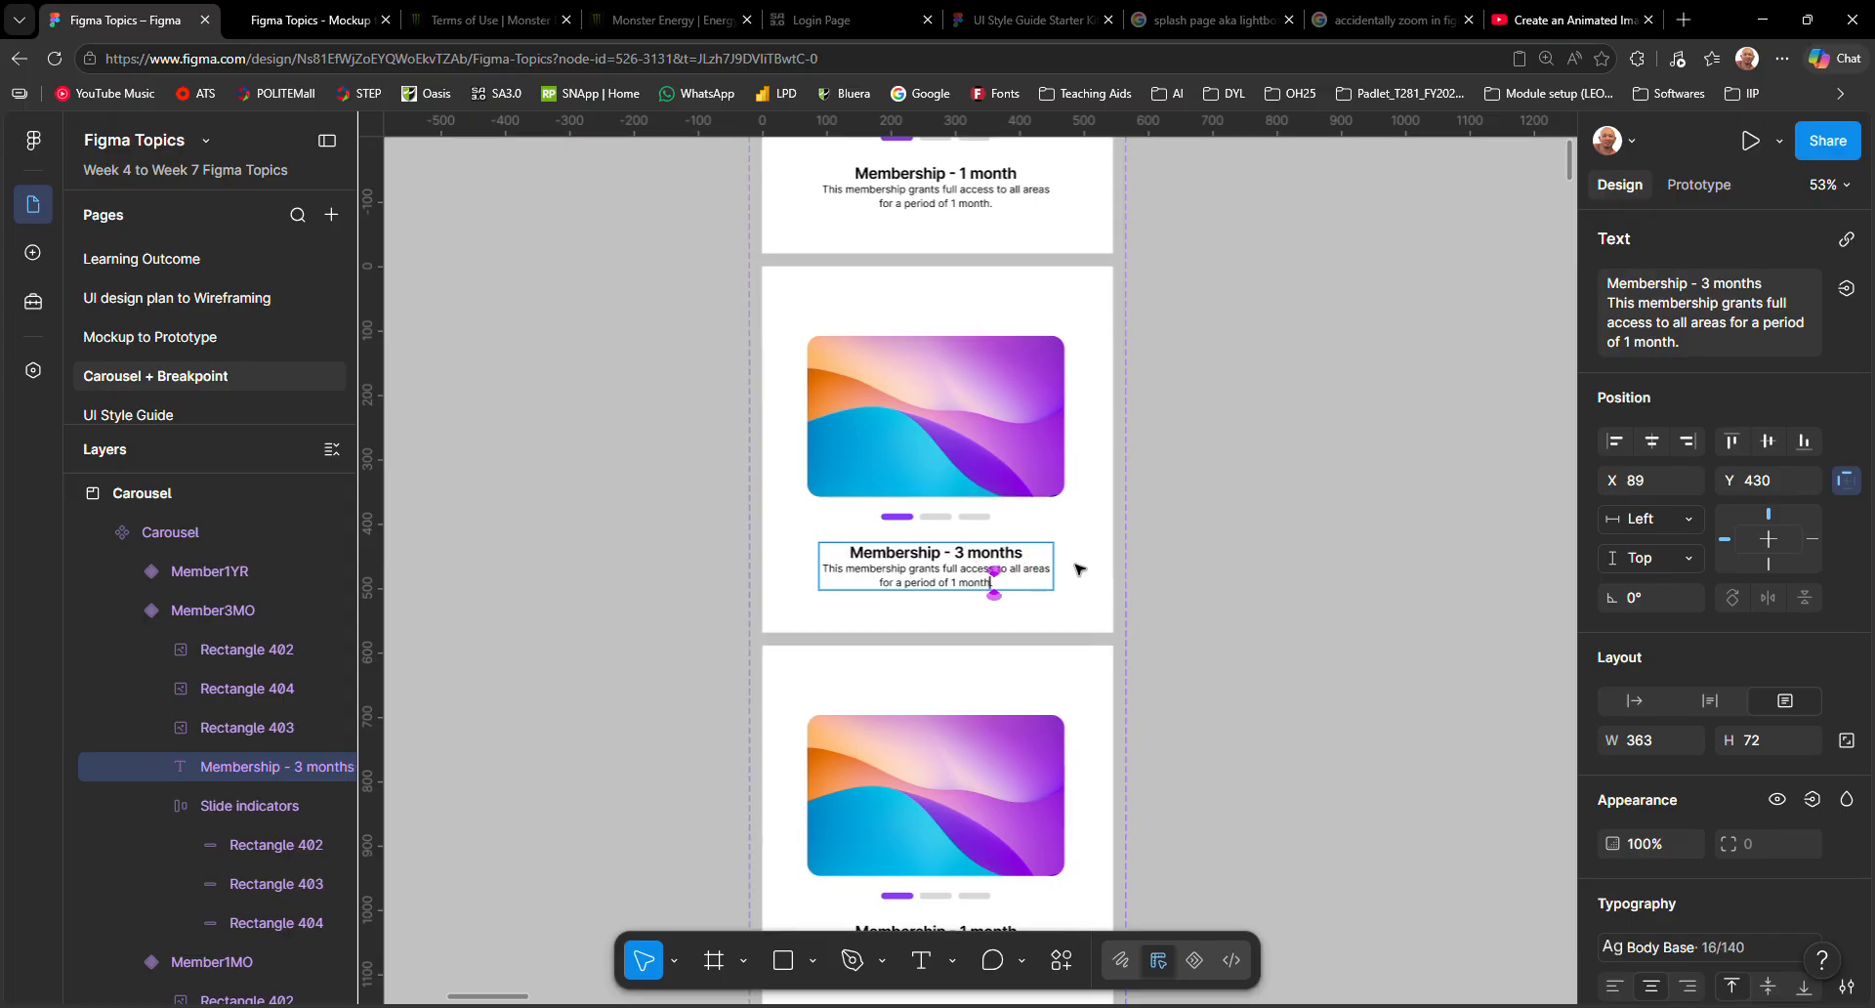
pyautogui.write('s')
pyautogui.press('BackSpace')
pyautogui.write('3')
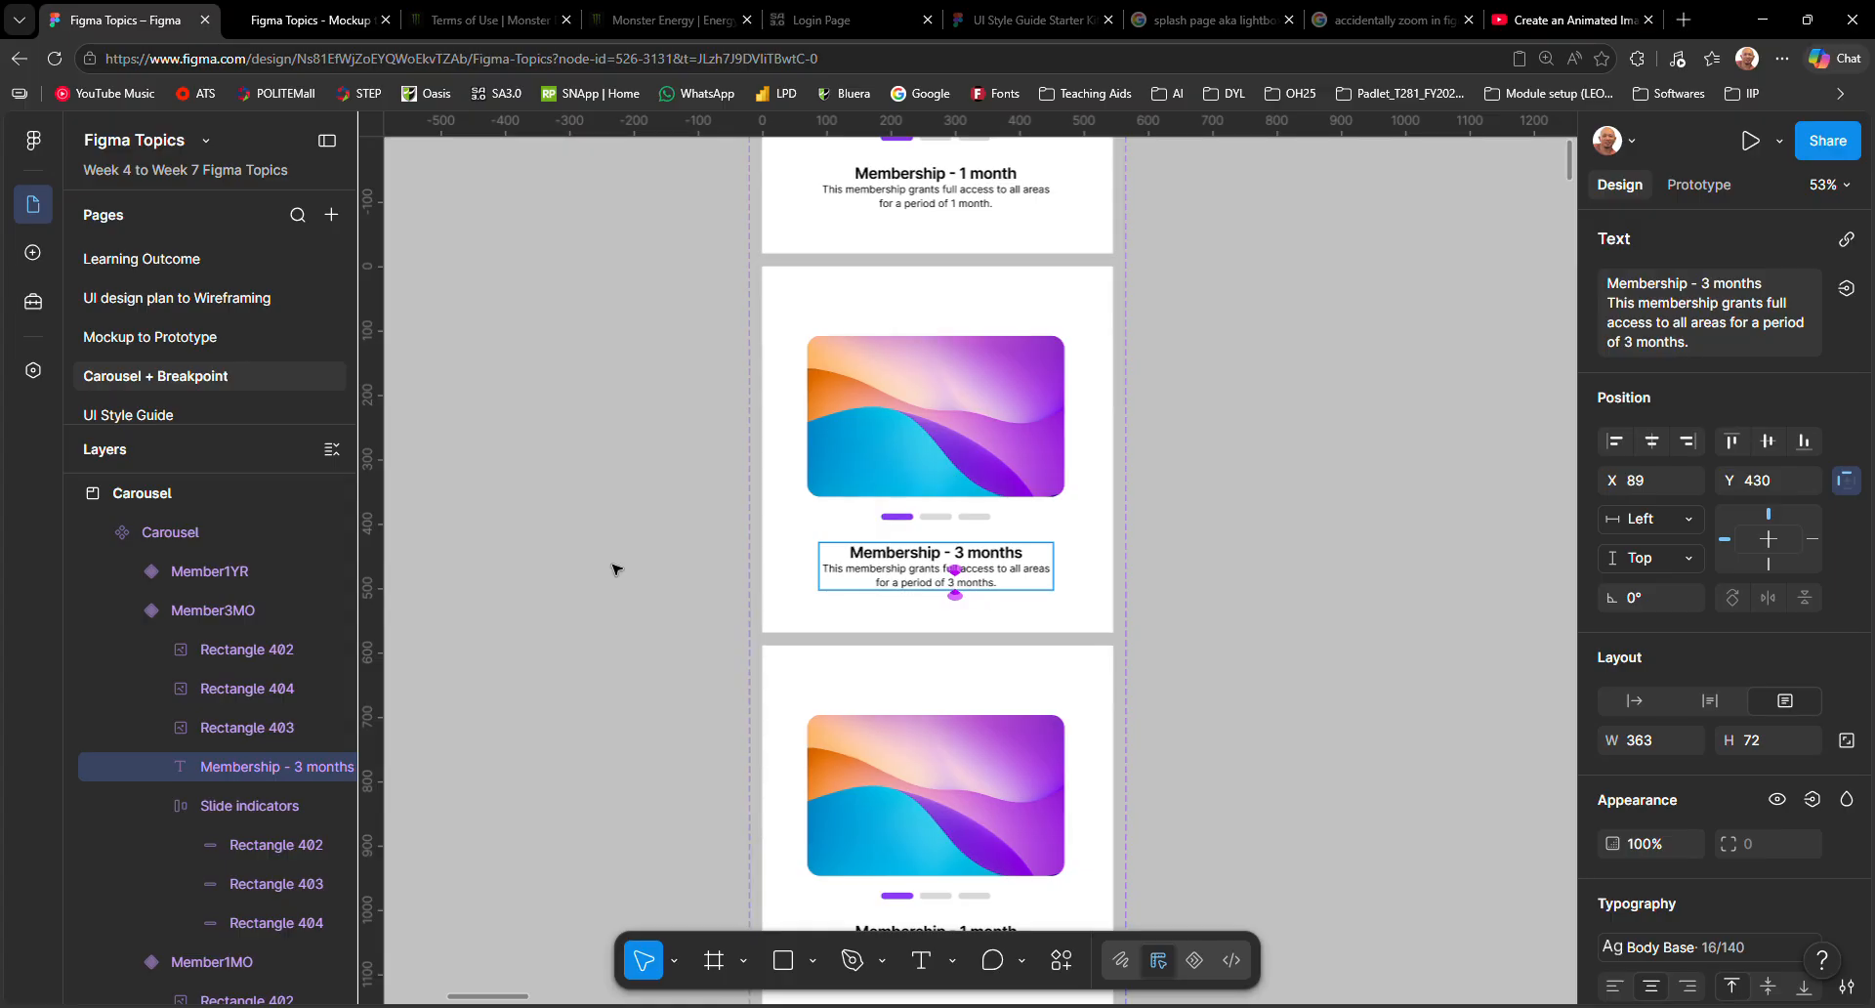
# Change the Member1YR variant's heading to "Membership - 1 year" and the period in its description to "1 year".
pyautogui.scroll(-4, 974, 578)
pyautogui.doubleClick(963, 569)
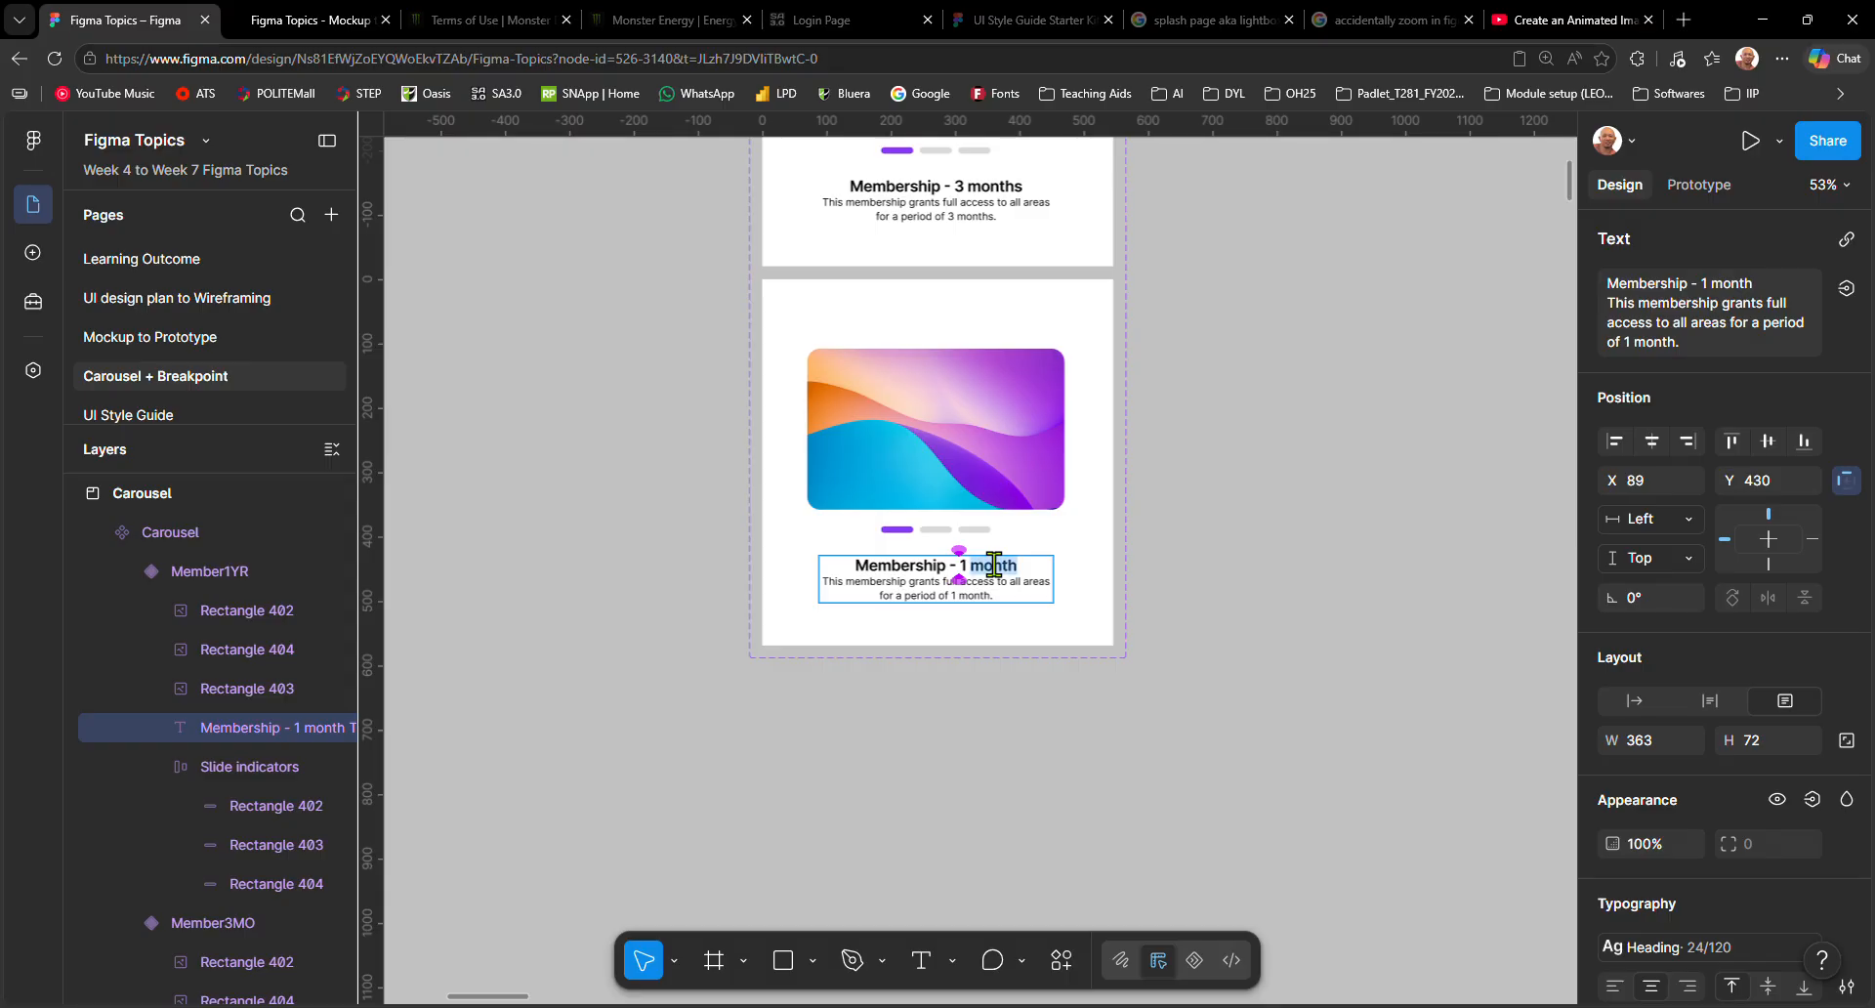
pyautogui.write('year')
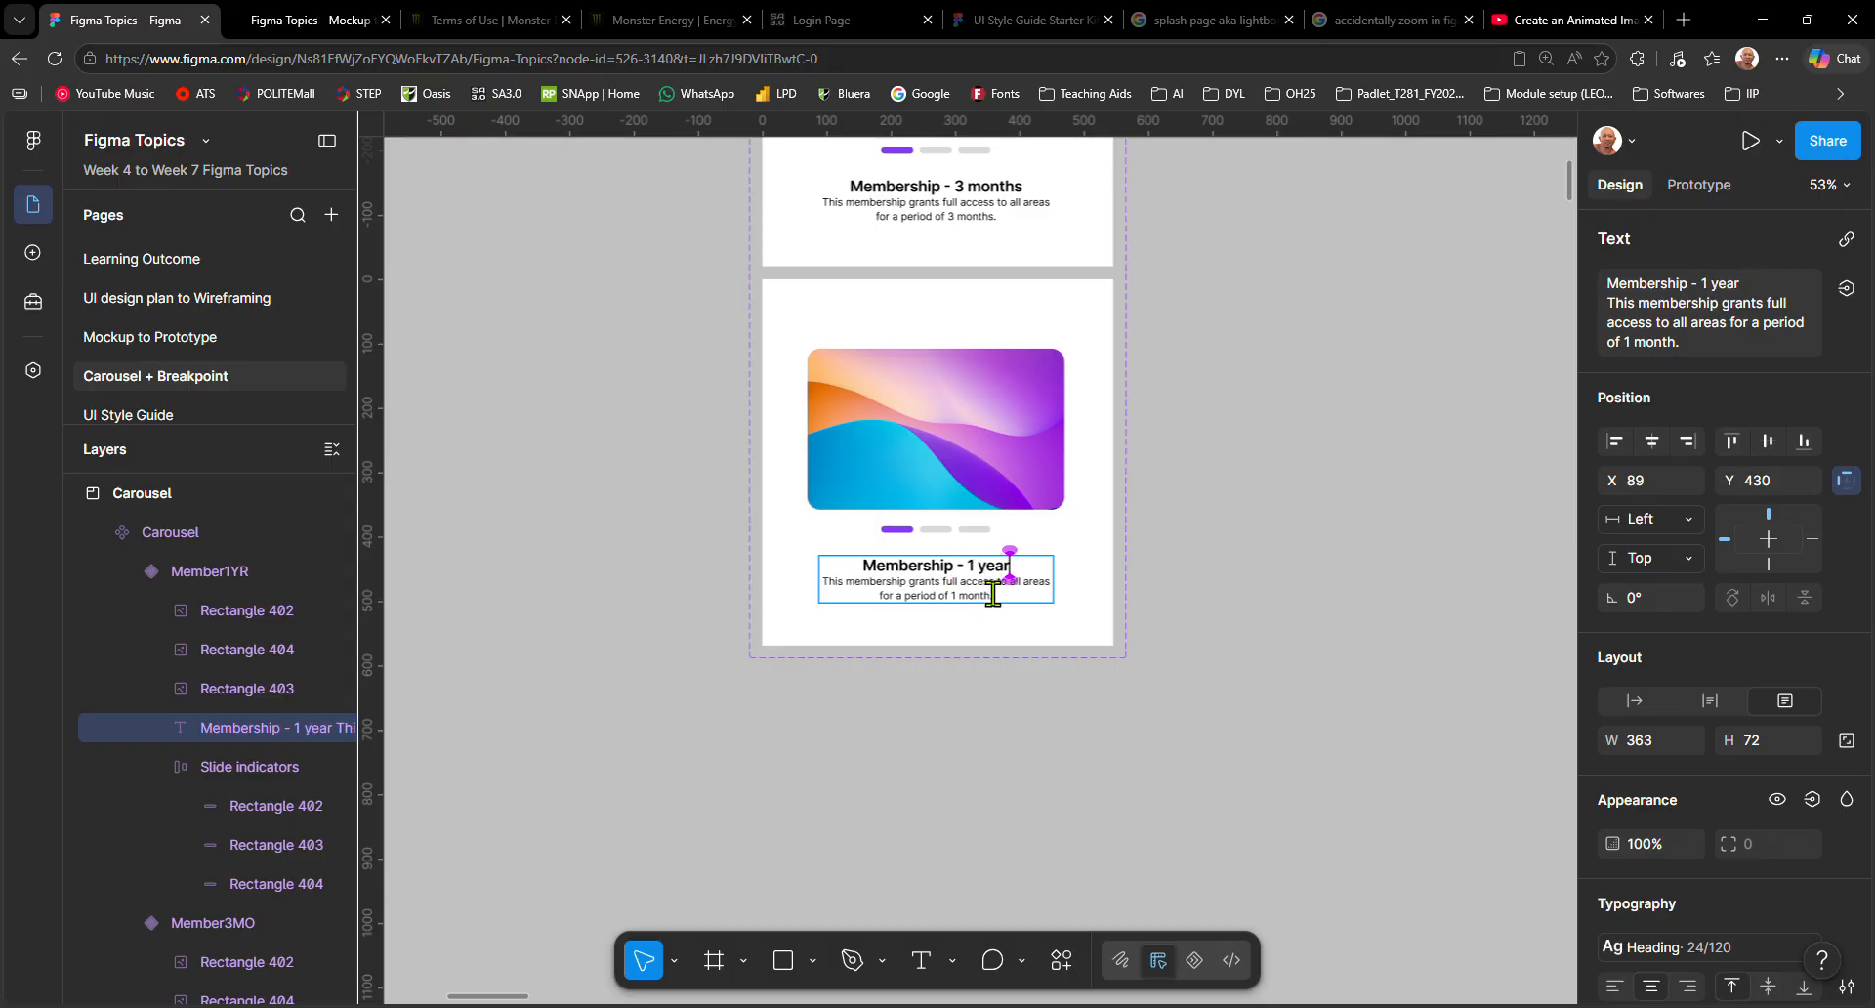
pyautogui.doubleClick(974, 594)
pyautogui.write('y')
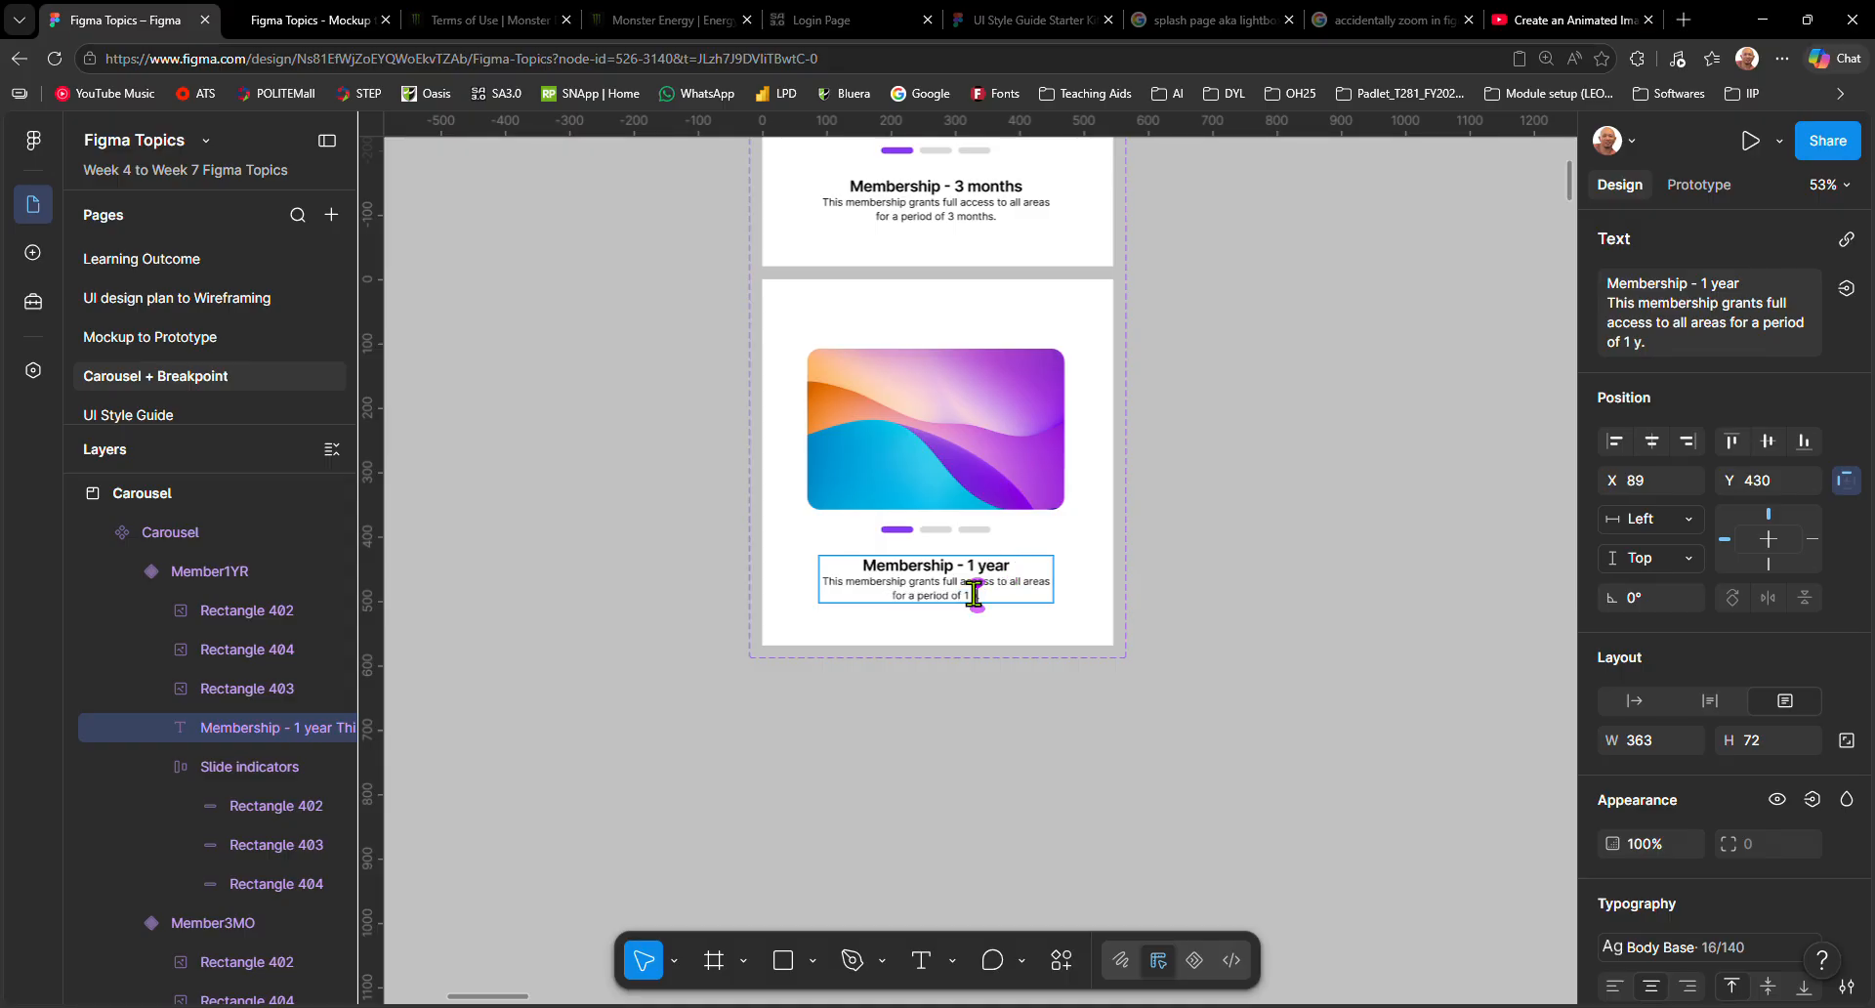
pyautogui.write('ear')
pyautogui.press('Escape')
# Fill the middle slide indicator of the Member3MO variant with the purple page colour 8A38F5.
pyautogui.scroll(10, 1209, 672)
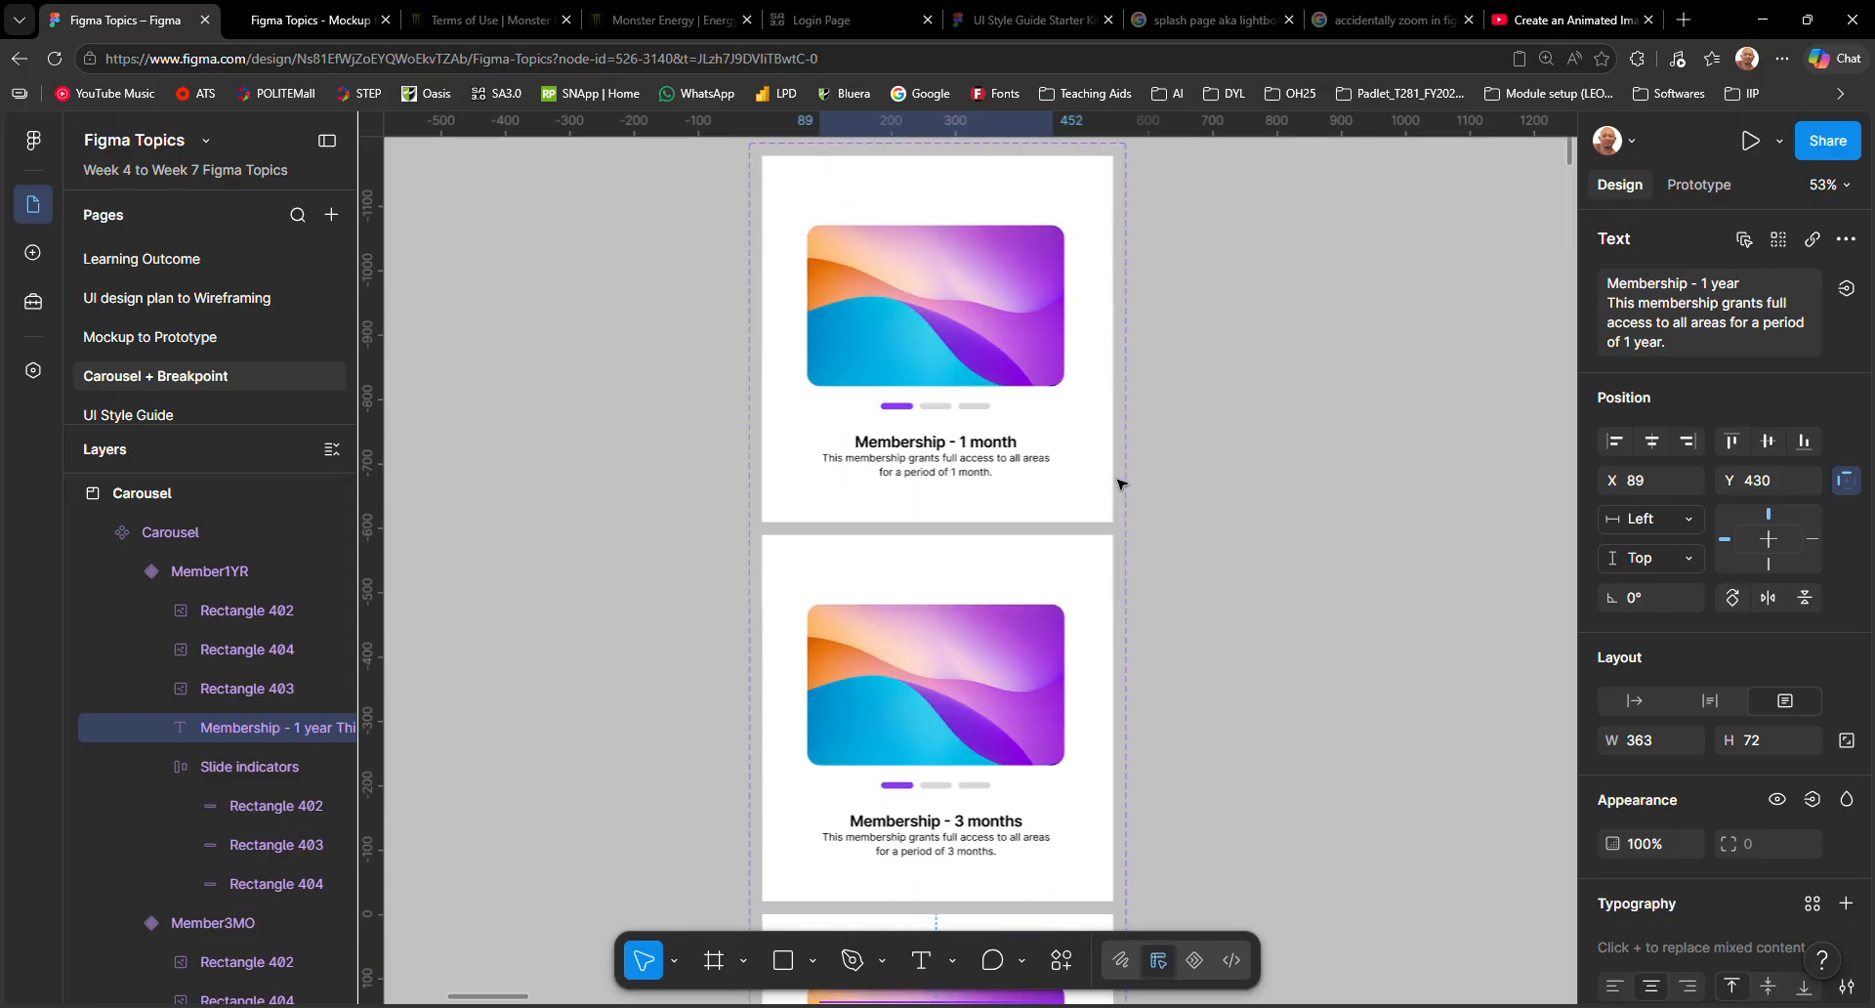
pyautogui.scroll(-7, 942, 537)
pyautogui.scroll(3, 942, 536)
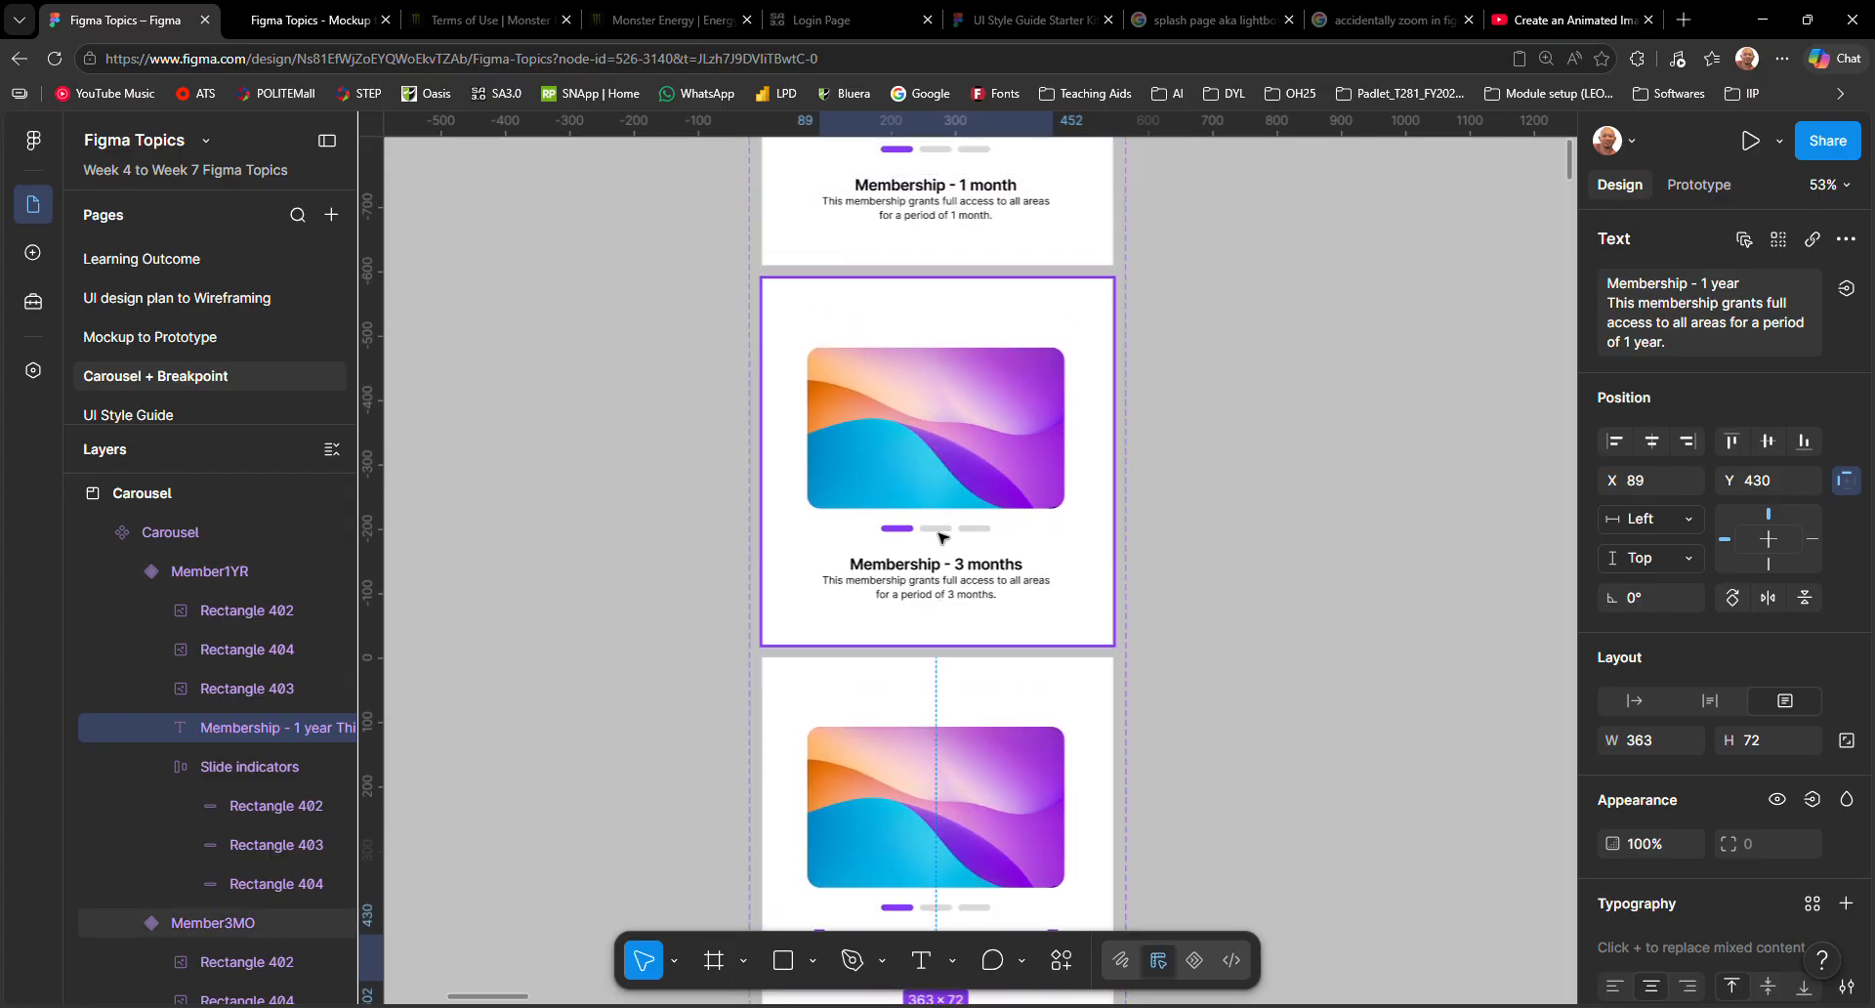
pyautogui.doubleClick(943, 532)
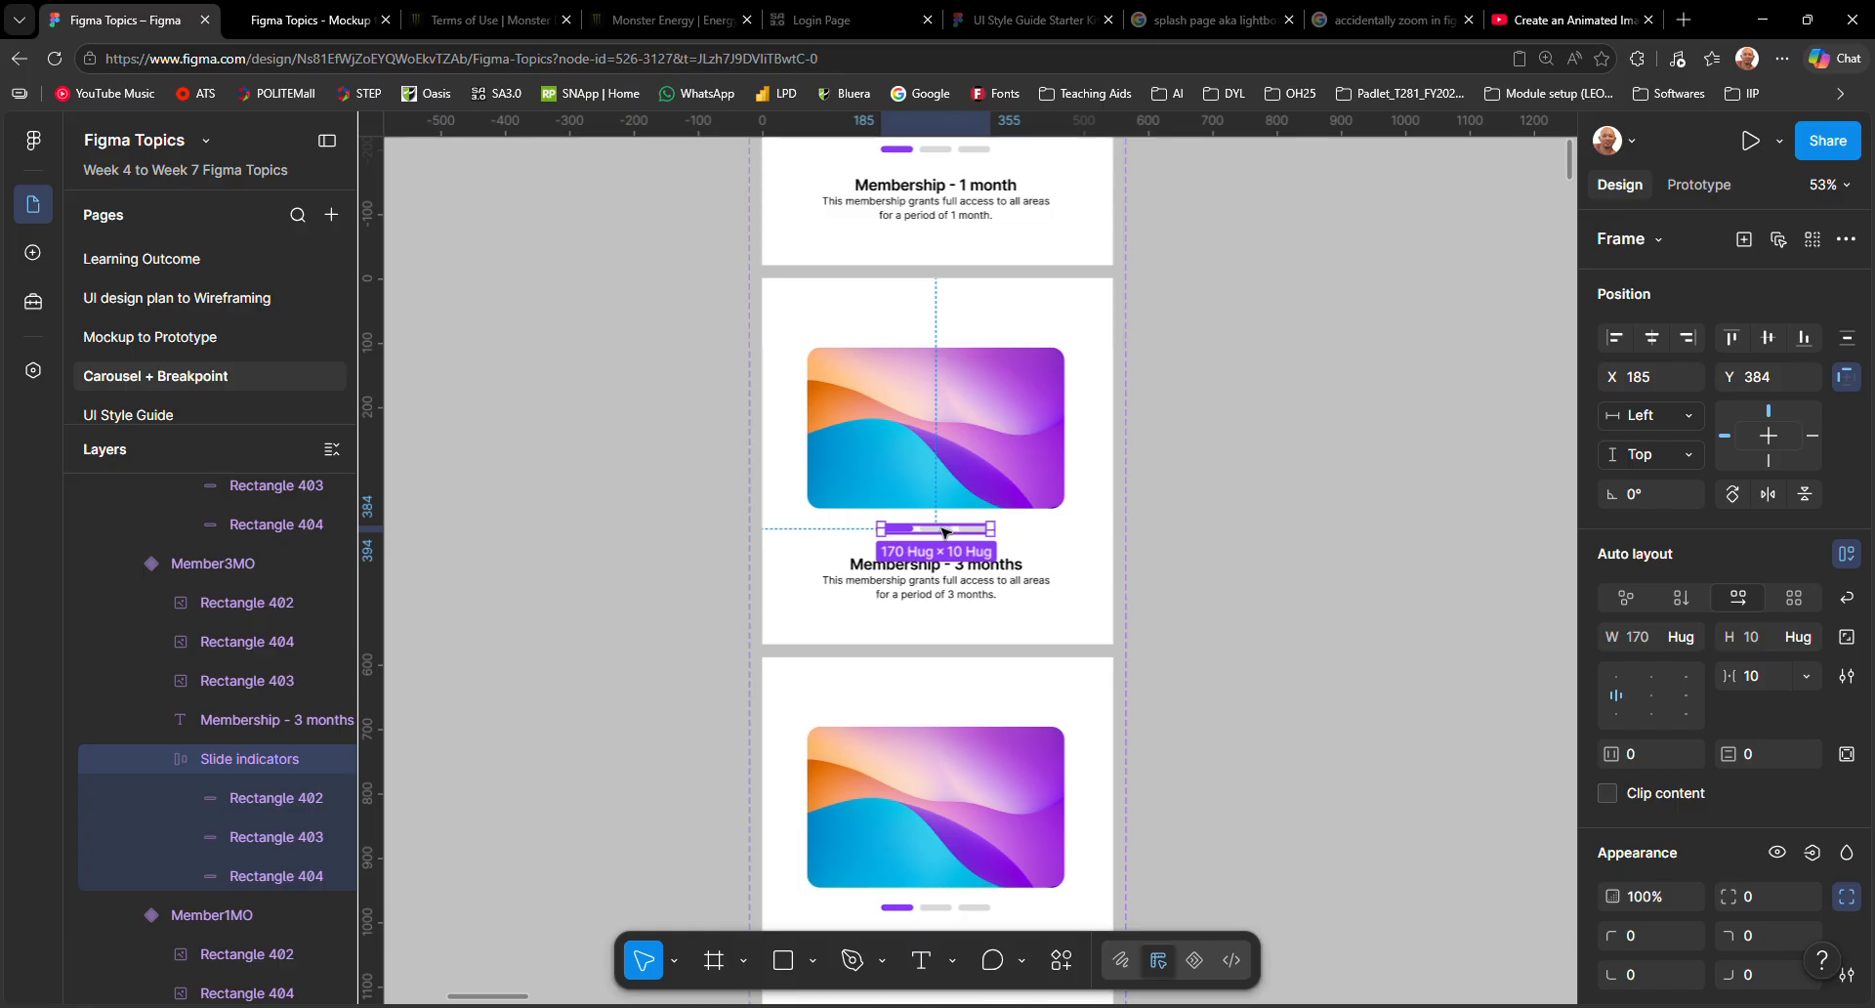
pyautogui.click(945, 530)
pyautogui.scroll(5, 933, 543)
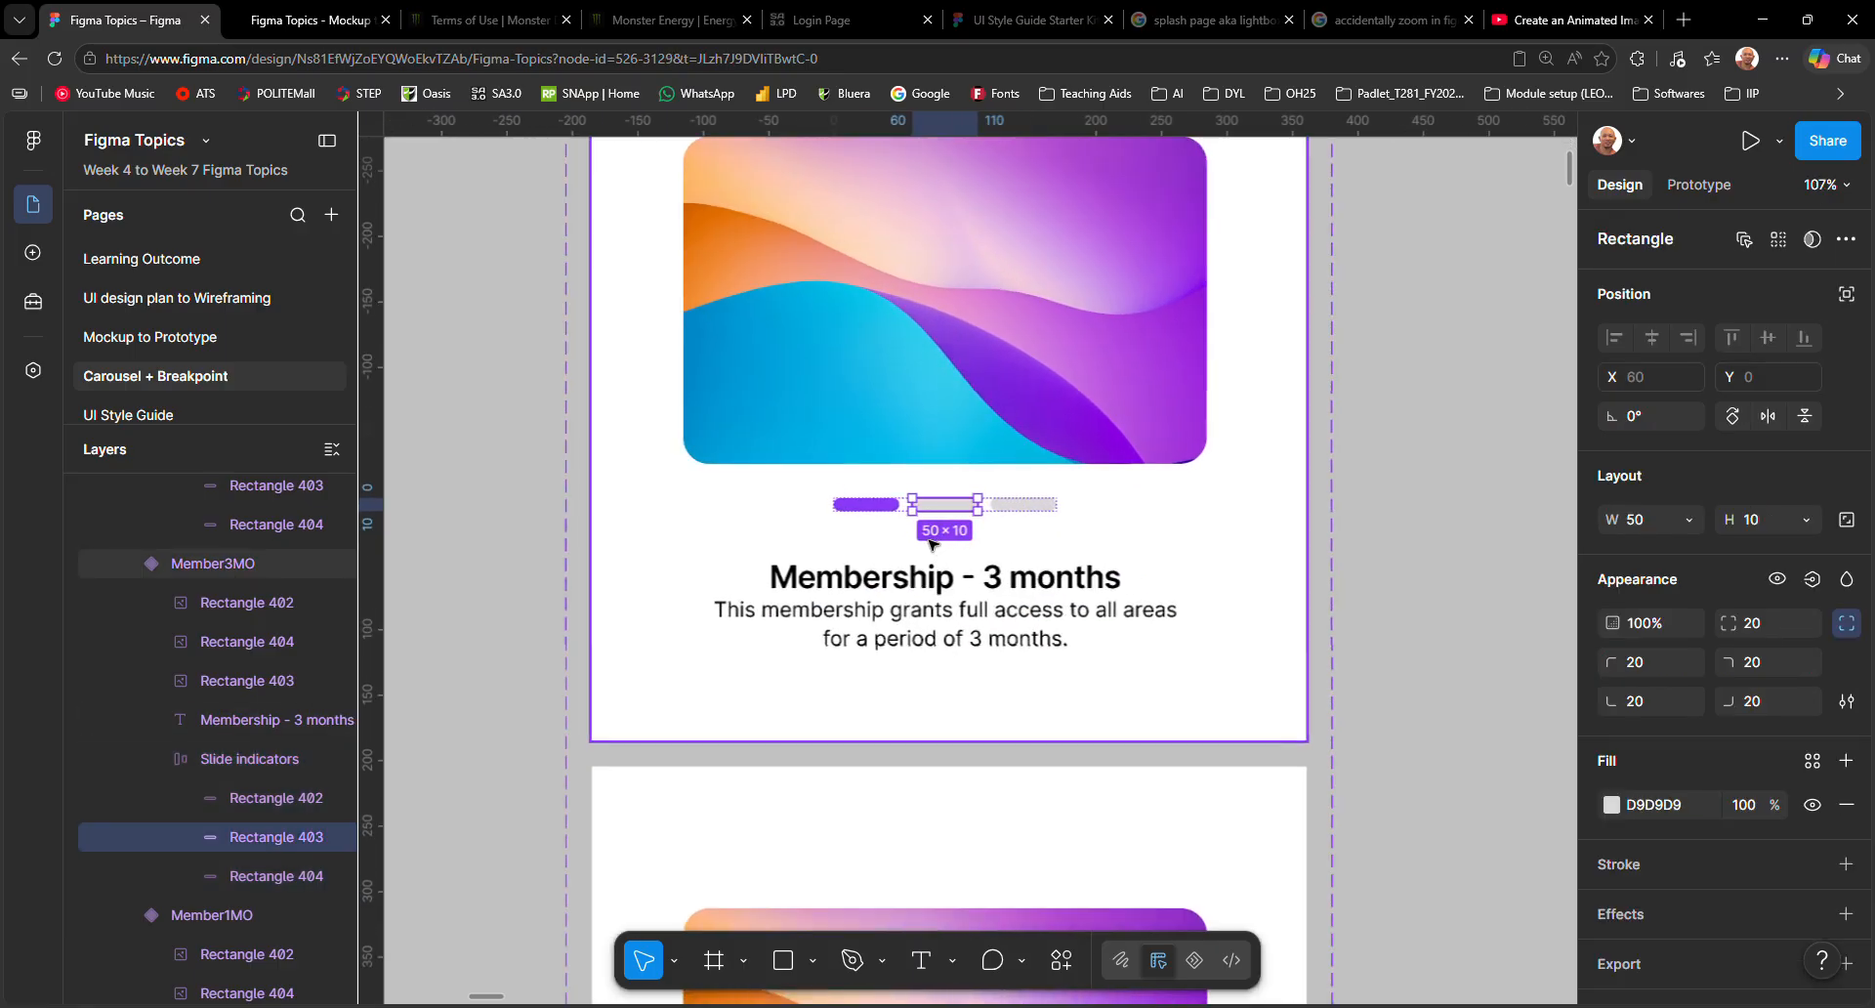
pyautogui.scroll(2, 933, 543)
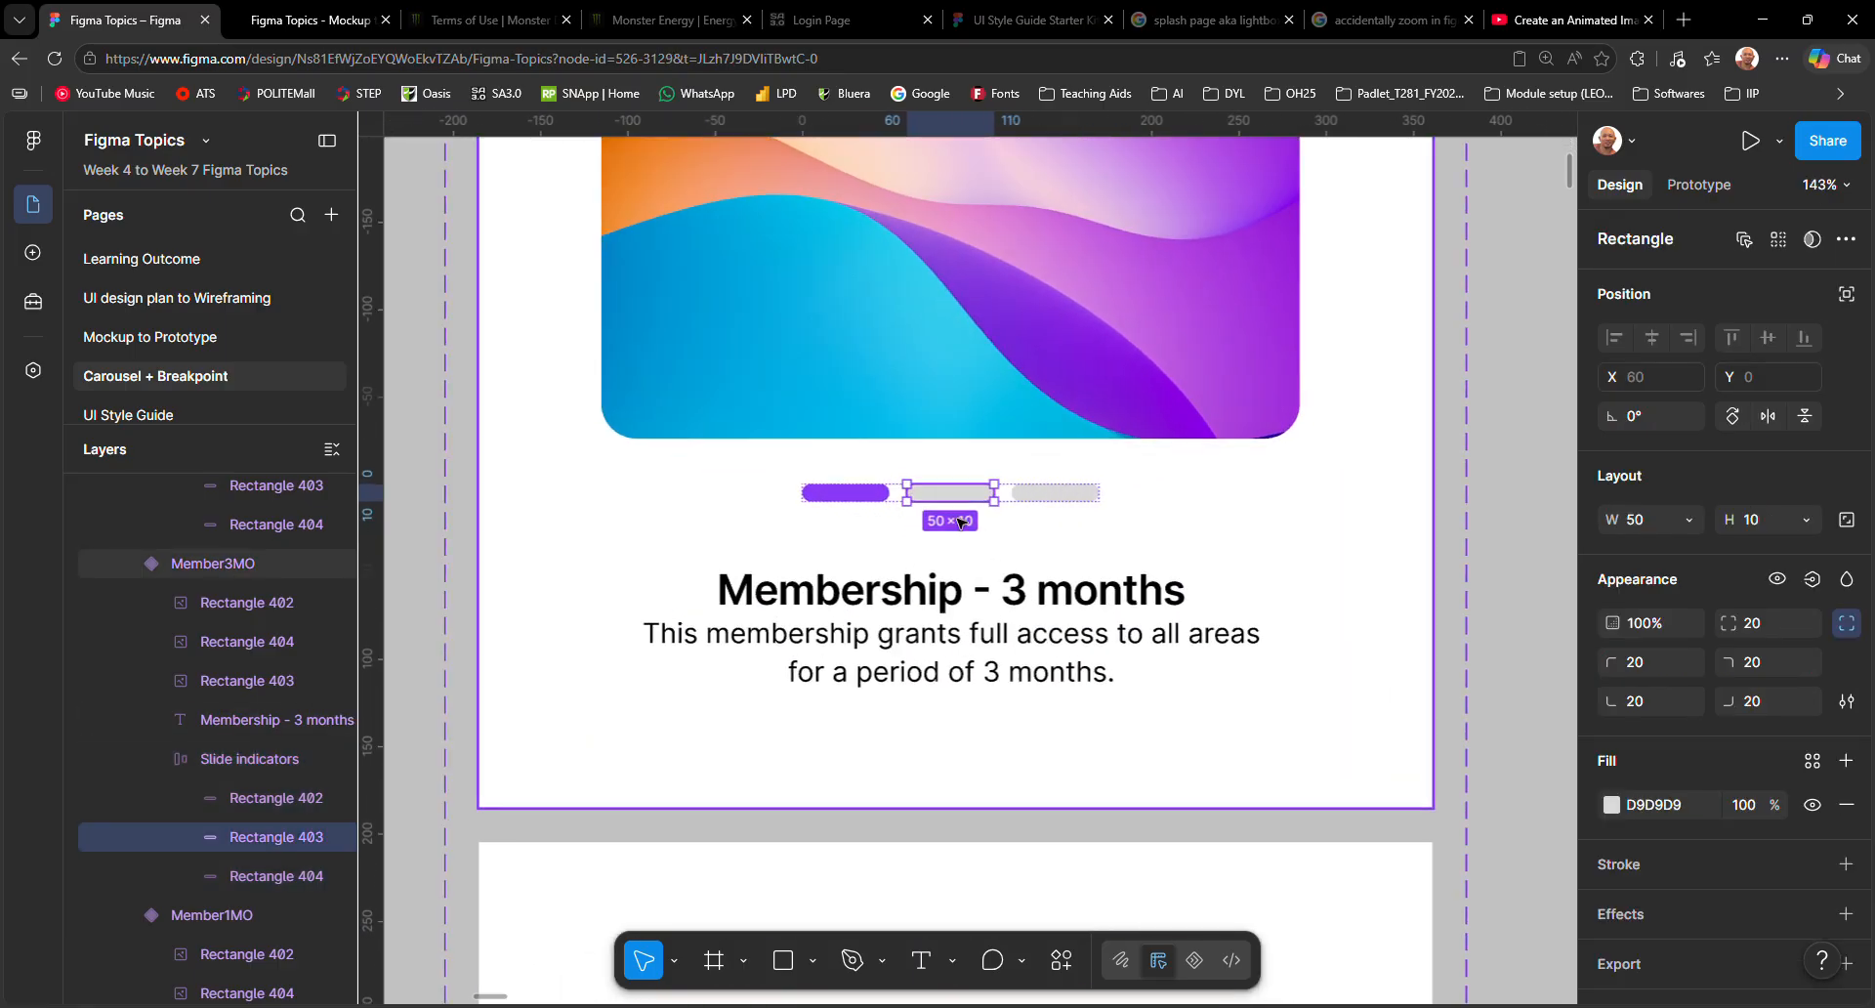
pyautogui.click(1611, 805)
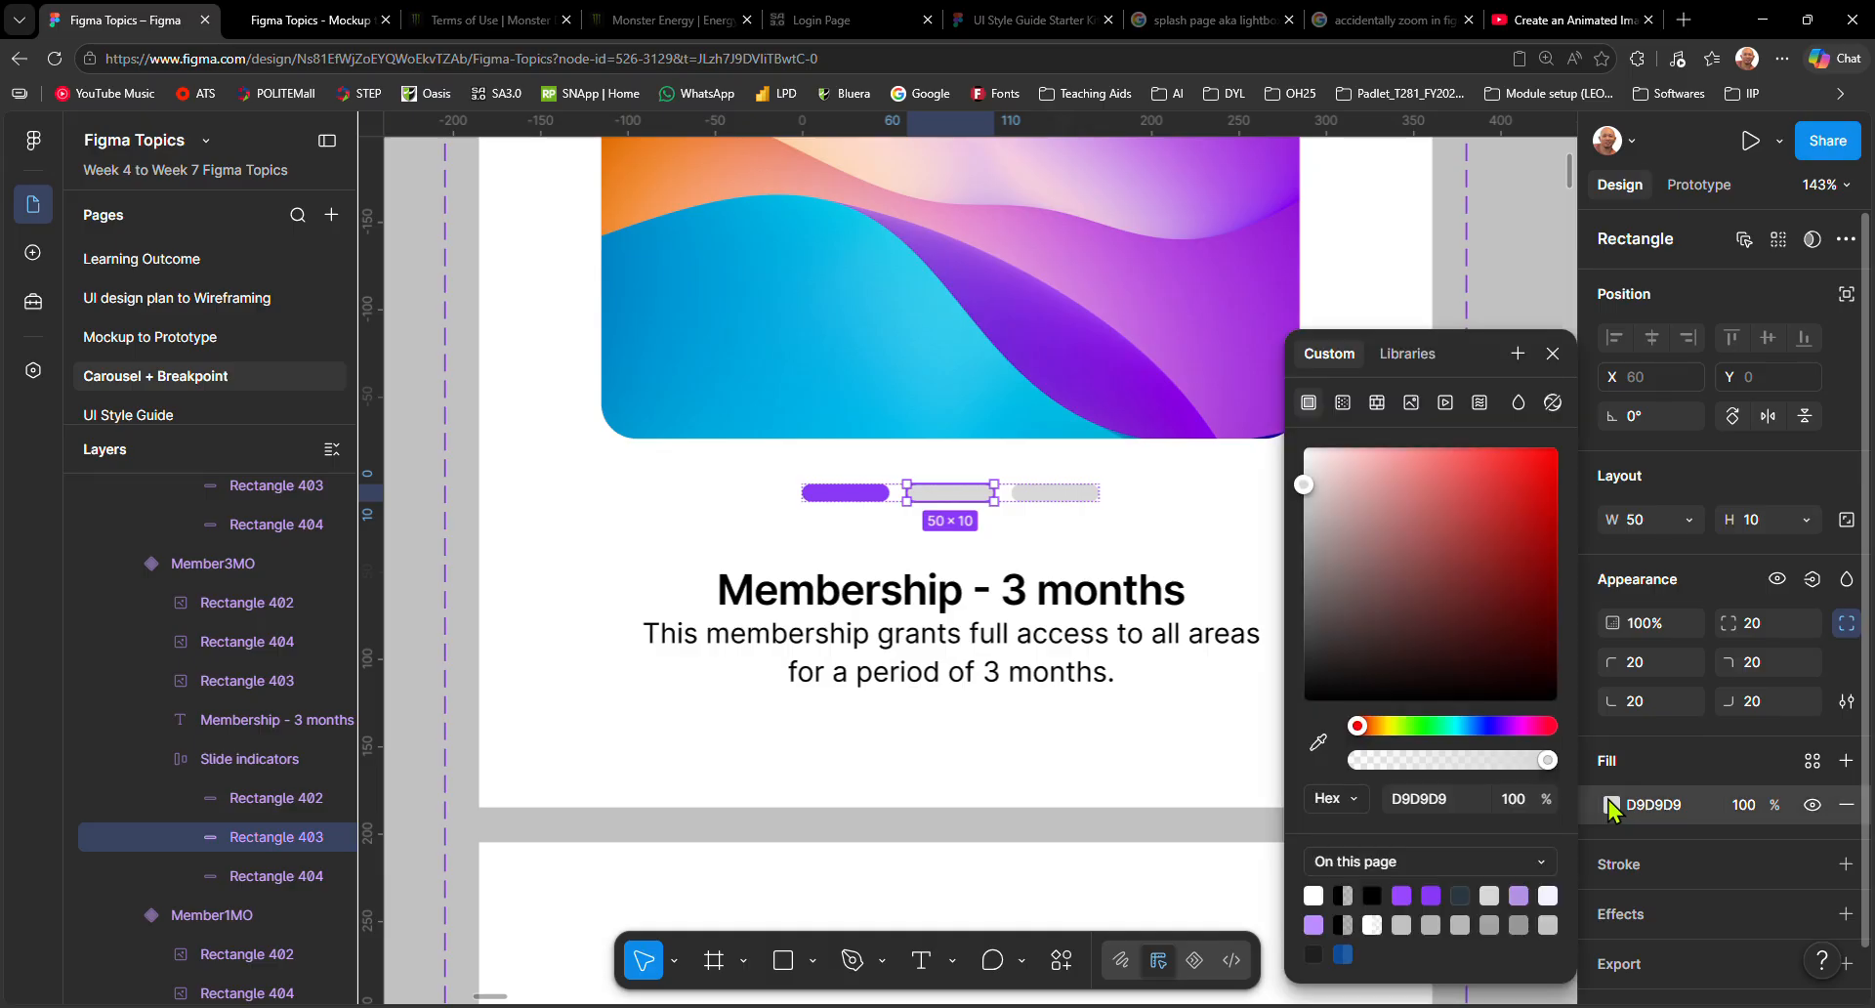
pyautogui.click(1434, 891)
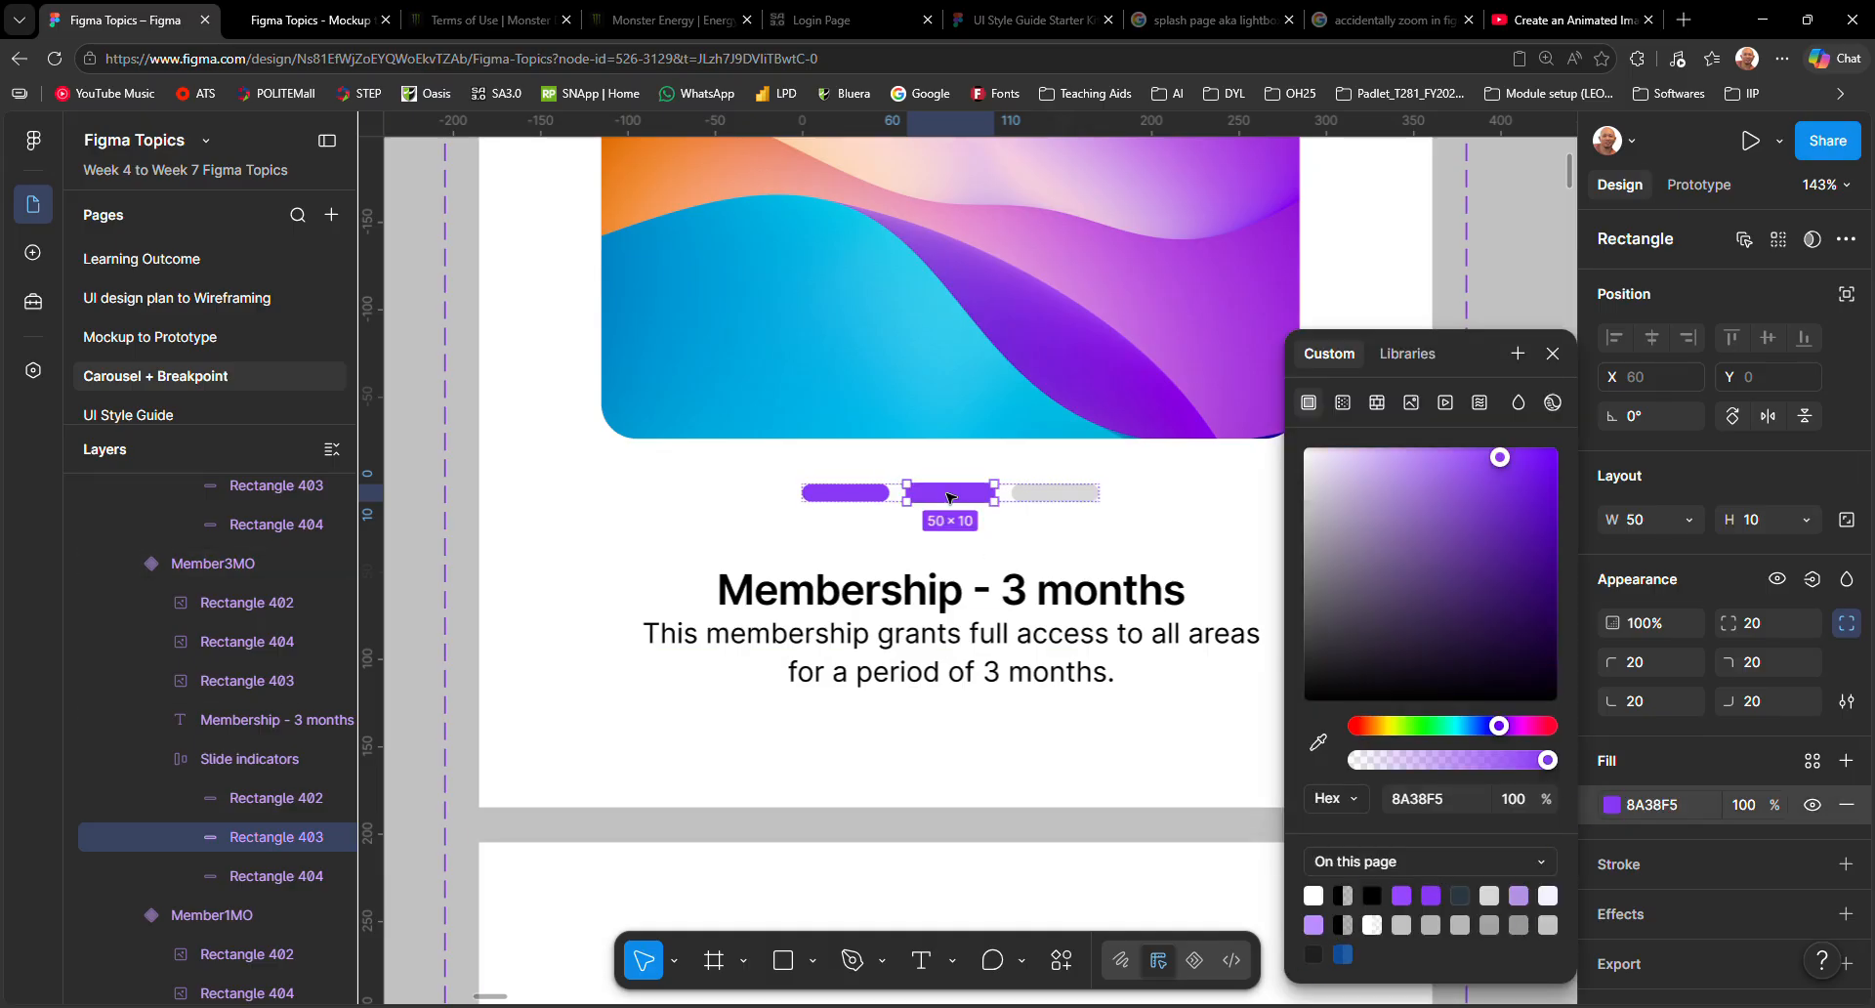
# Fill the first slide indicator of the Member3MO variant with the light grey page colour D9D9D9.
pyautogui.click(863, 500)
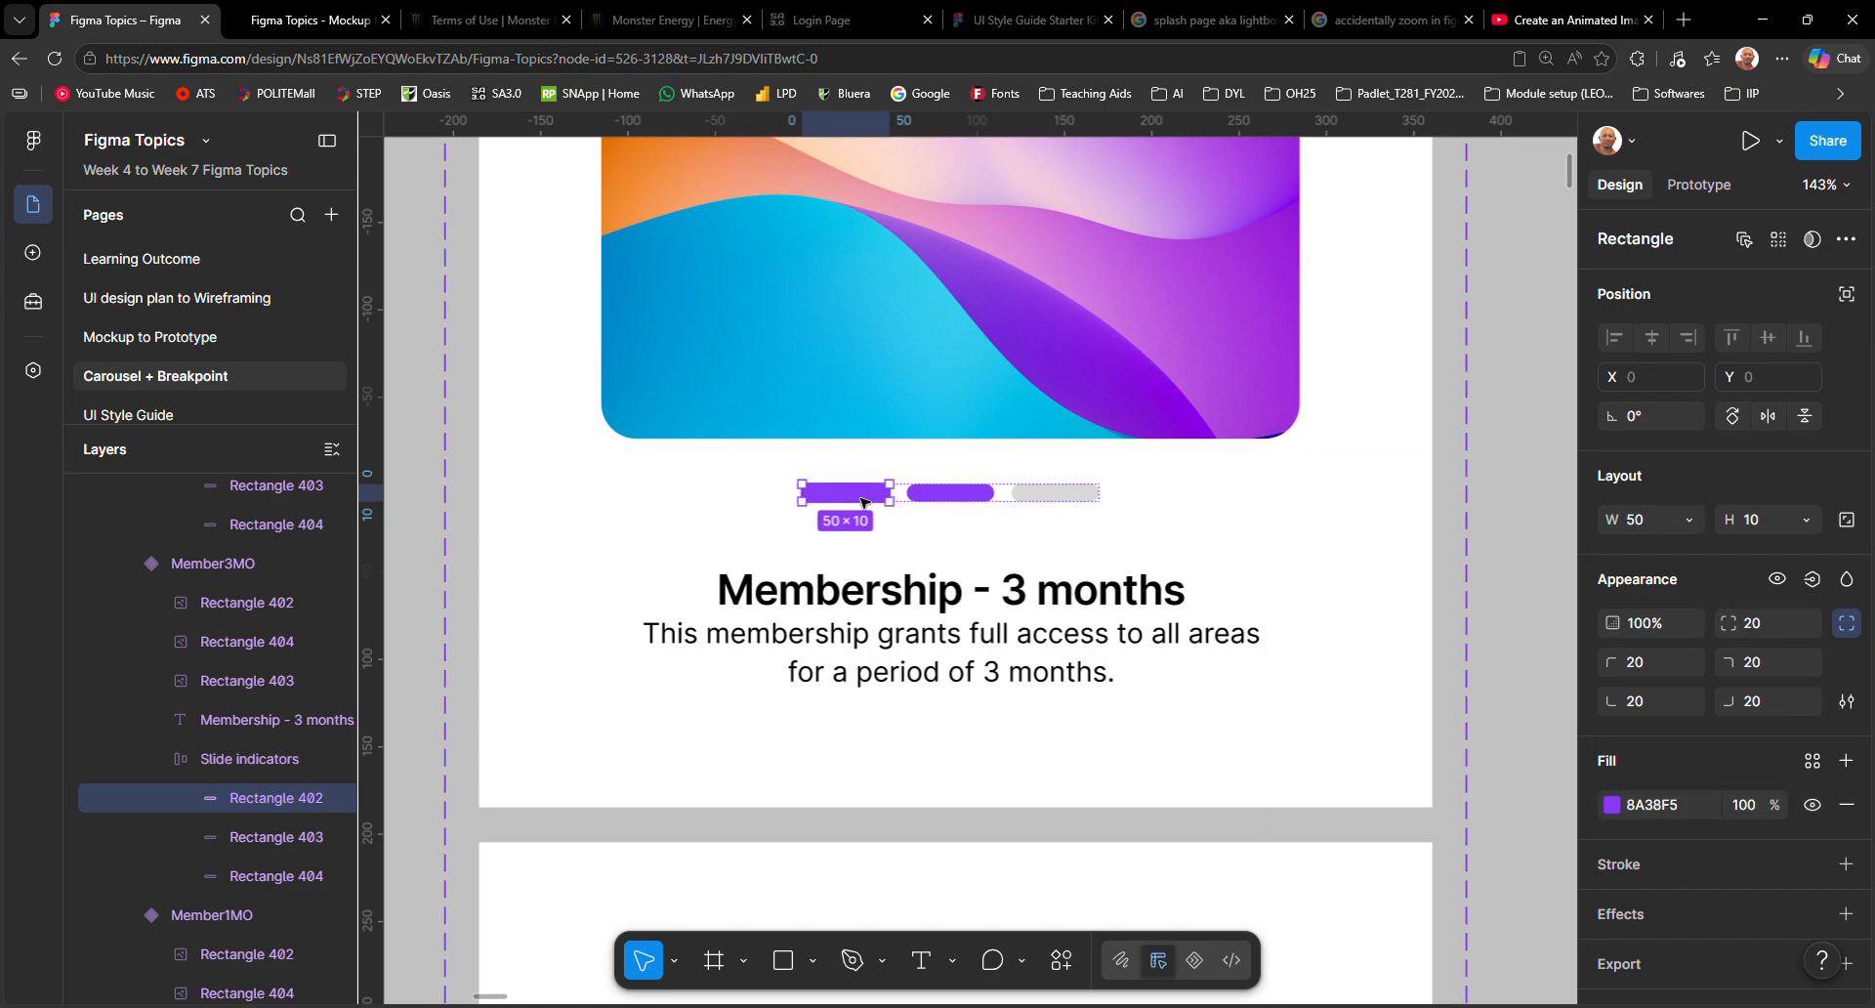
pyautogui.rightClick(863, 503)
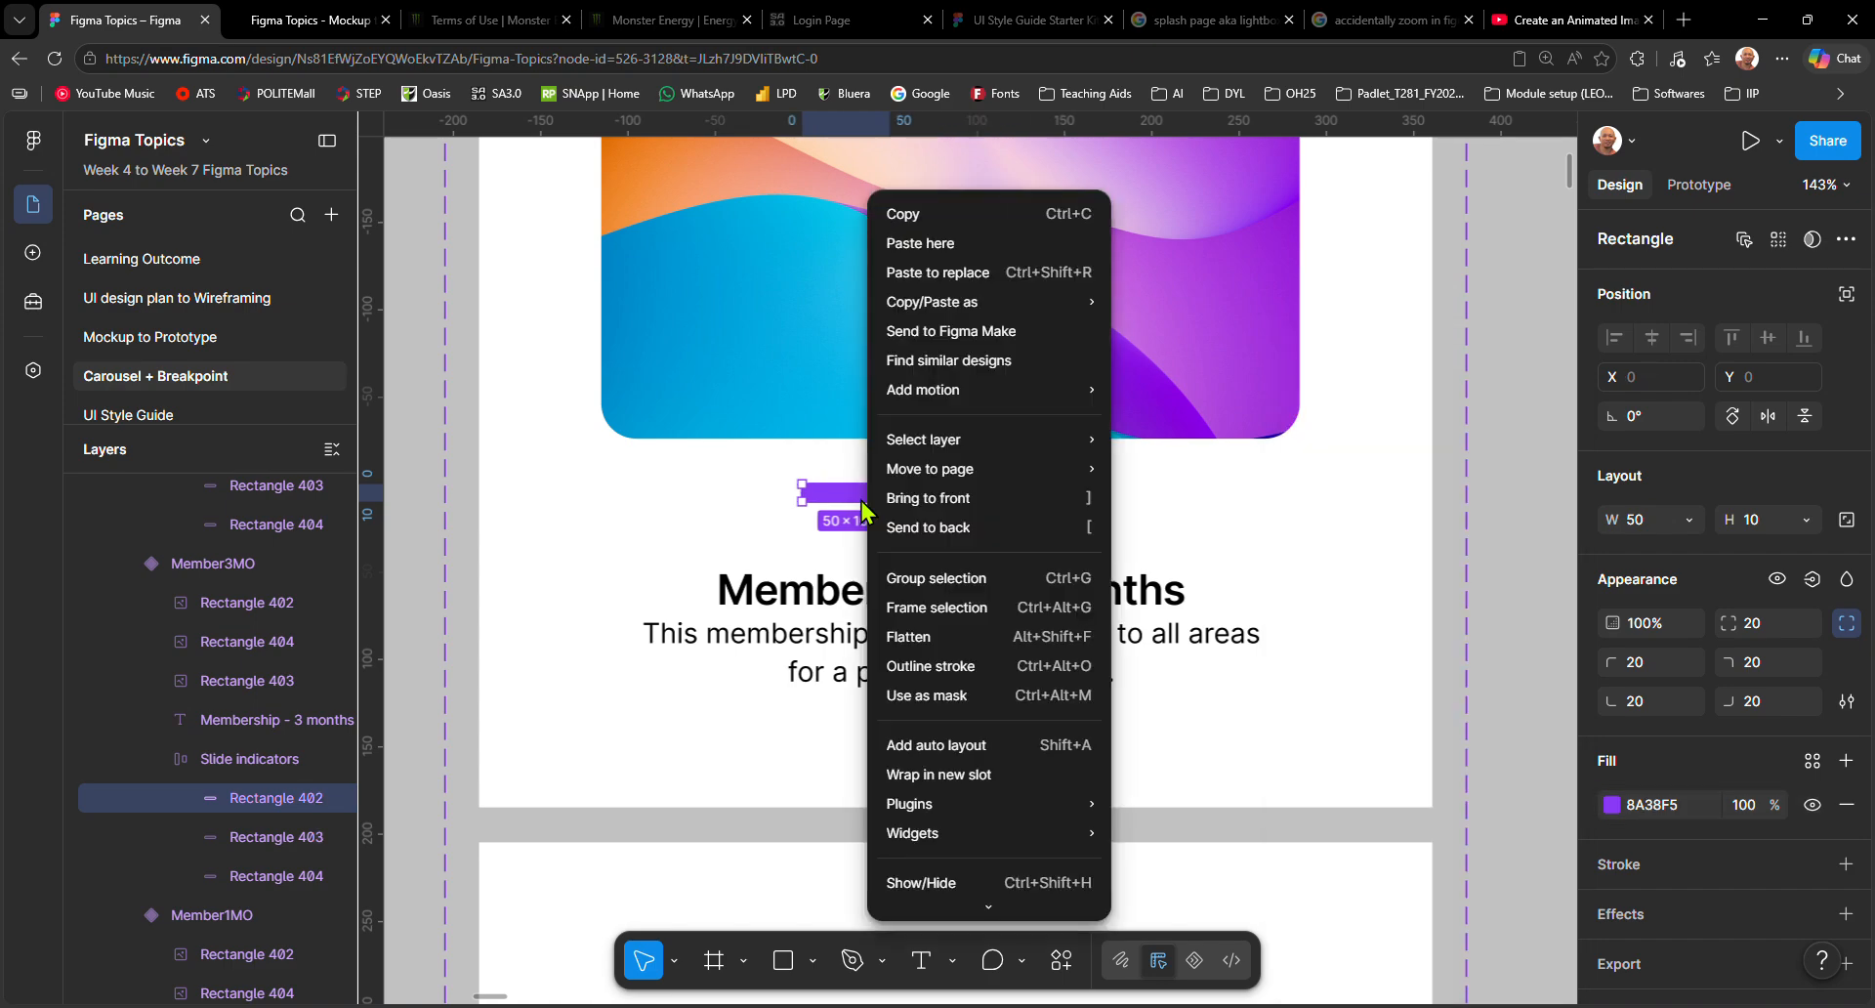
pyautogui.click(848, 494)
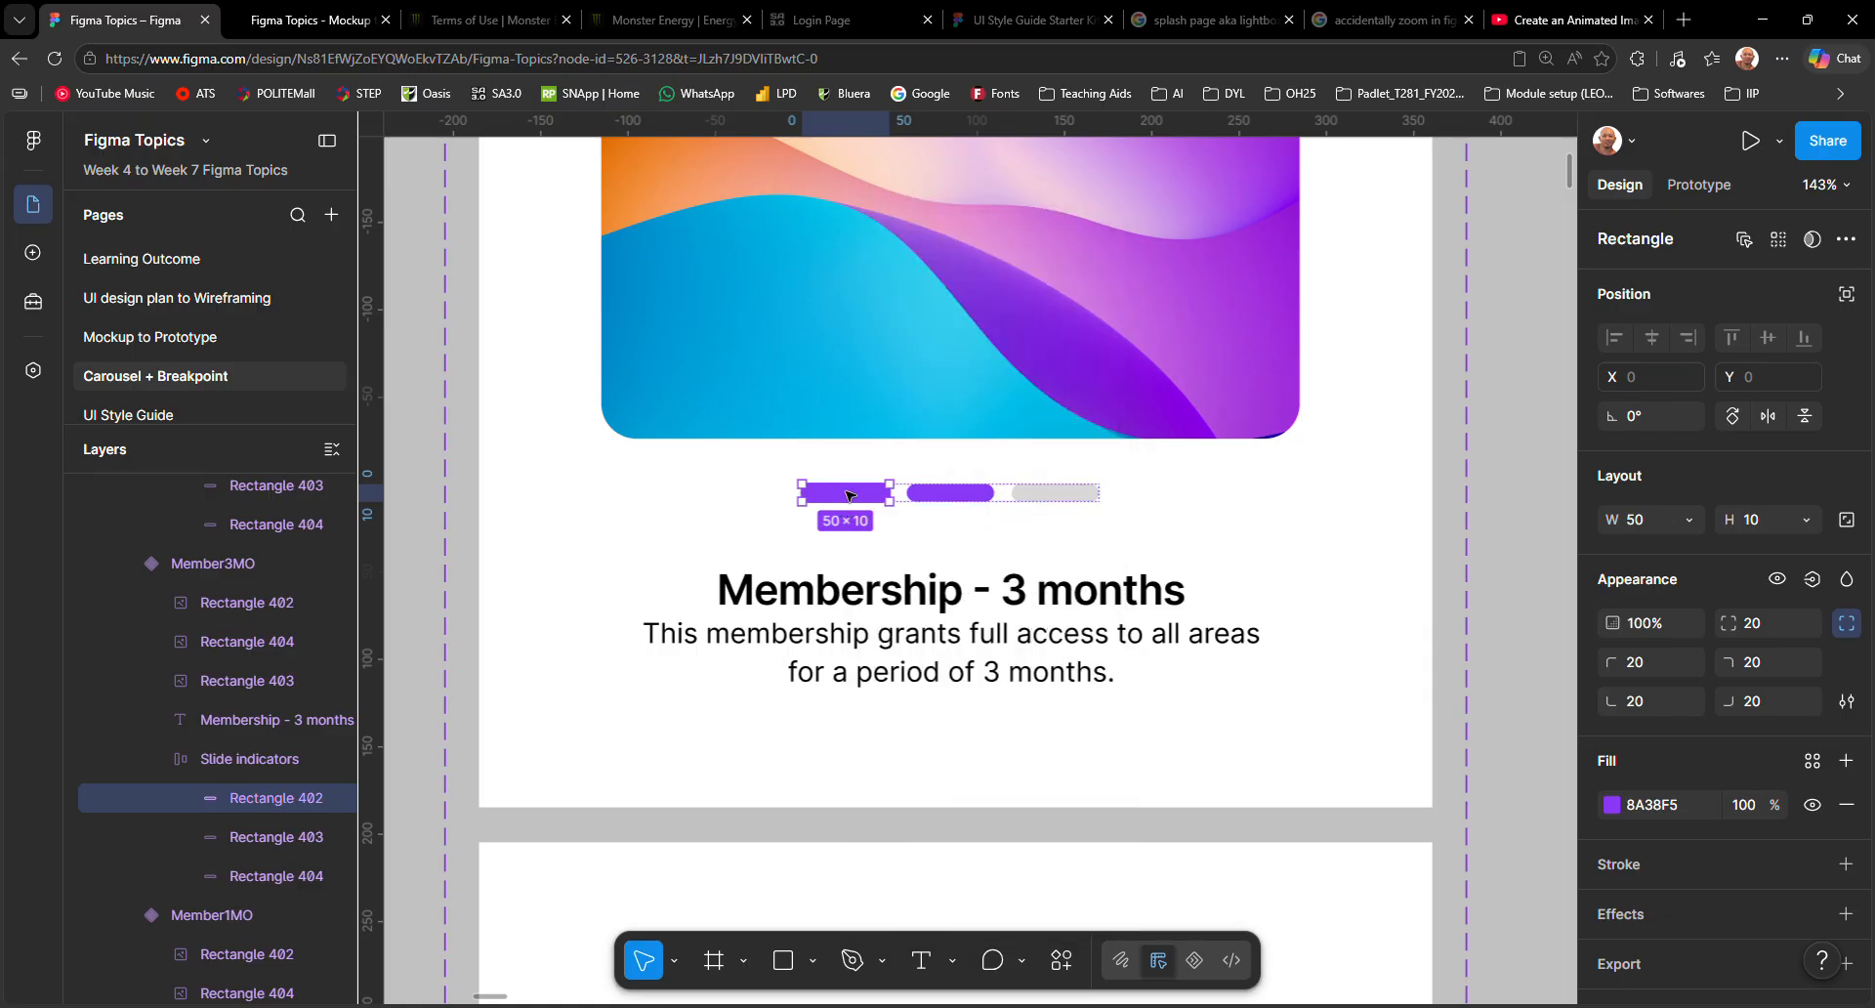
pyautogui.click(1612, 805)
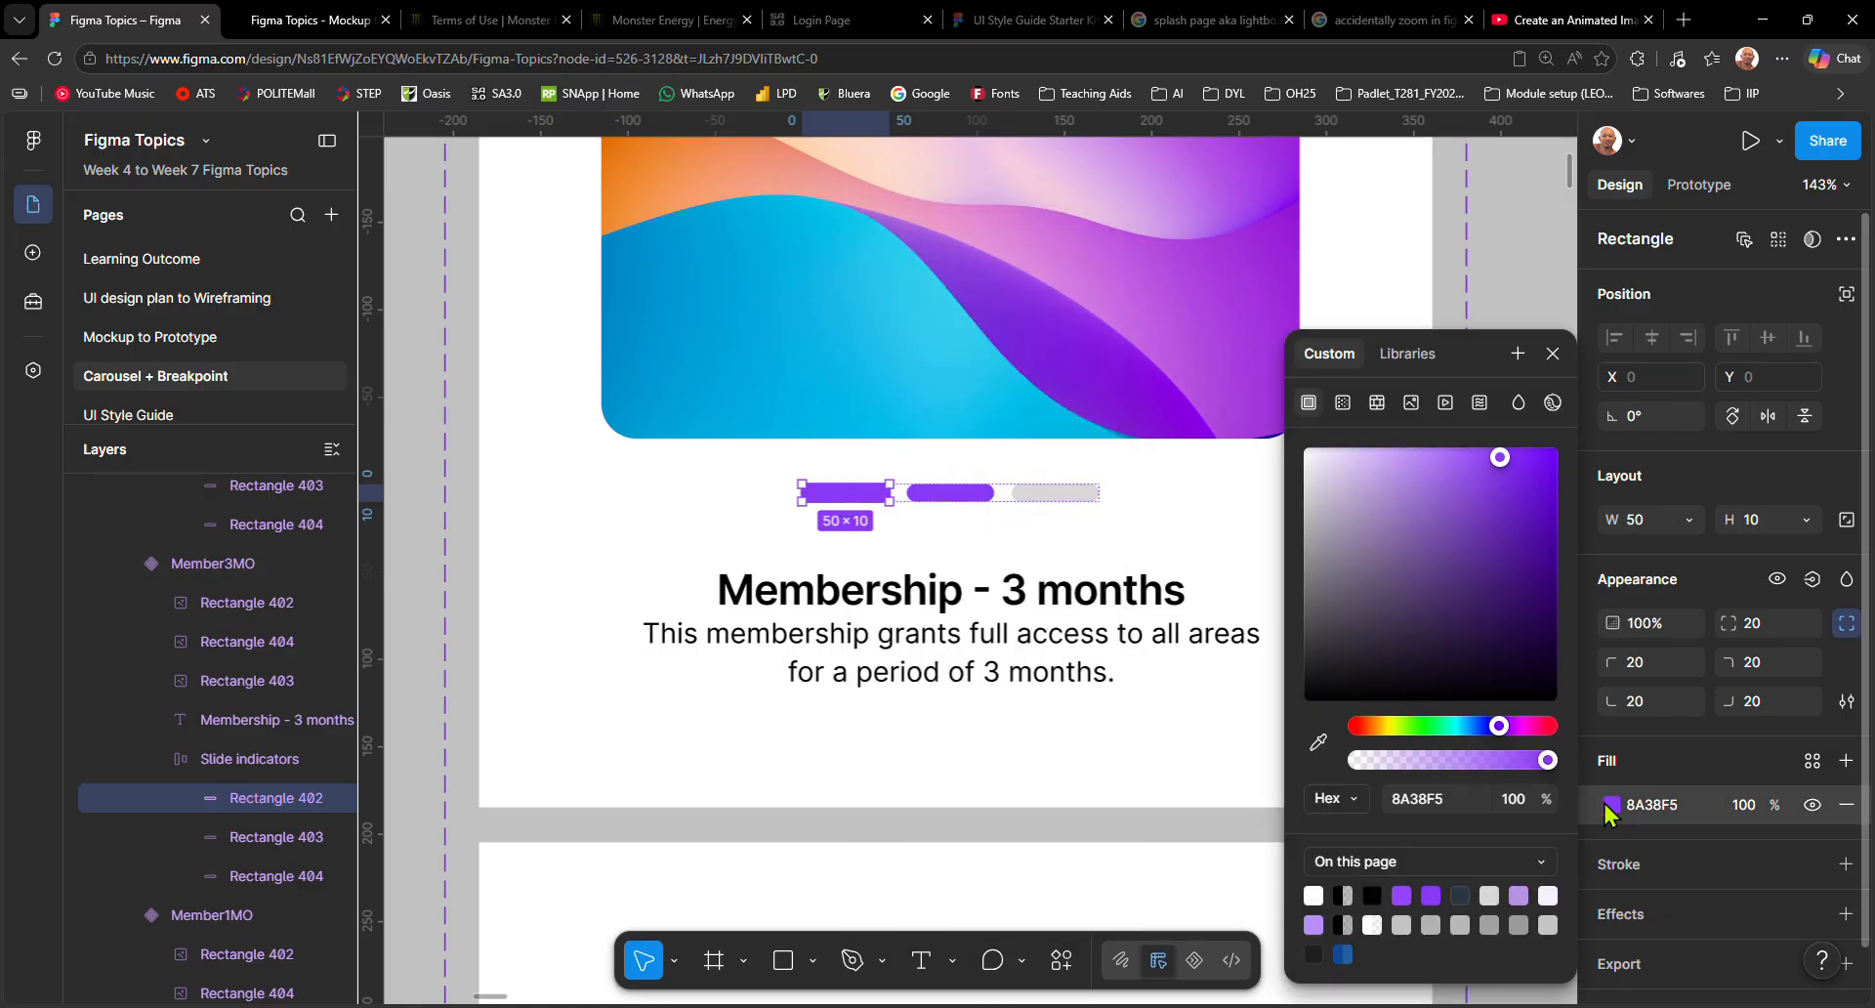
pyautogui.click(1314, 894)
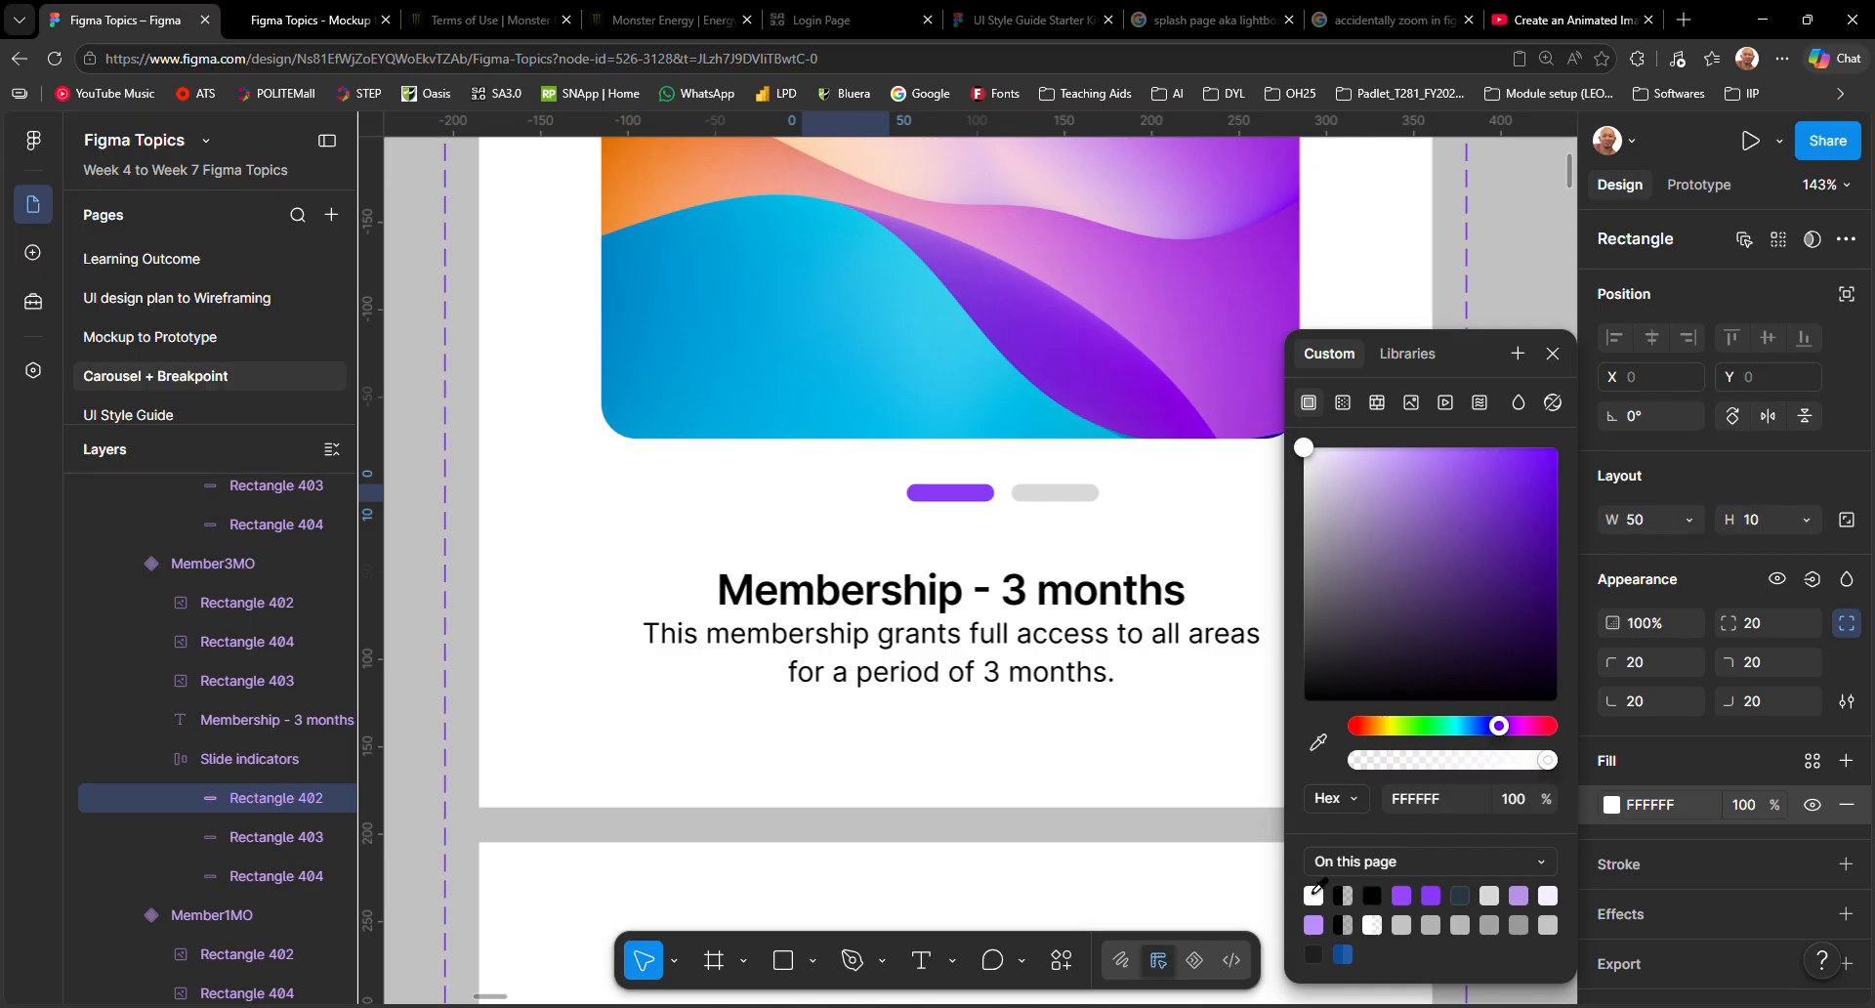
pyautogui.click(1487, 895)
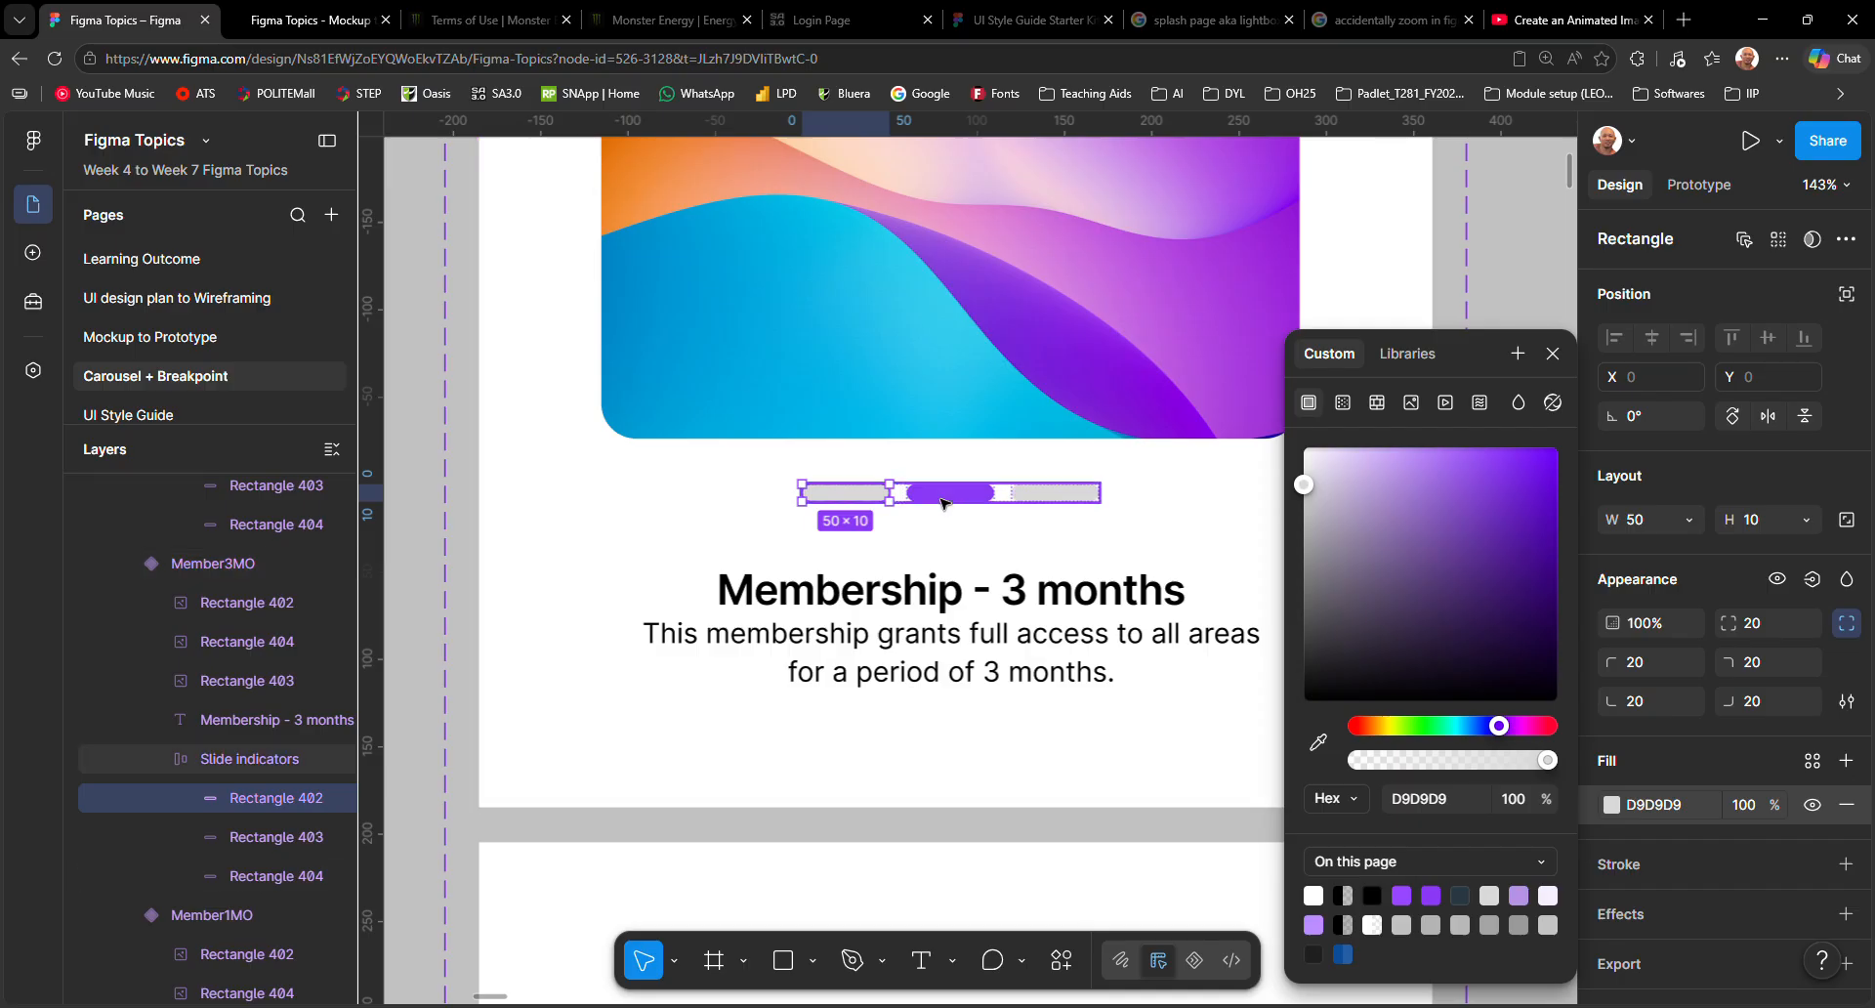
pyautogui.click(711, 532)
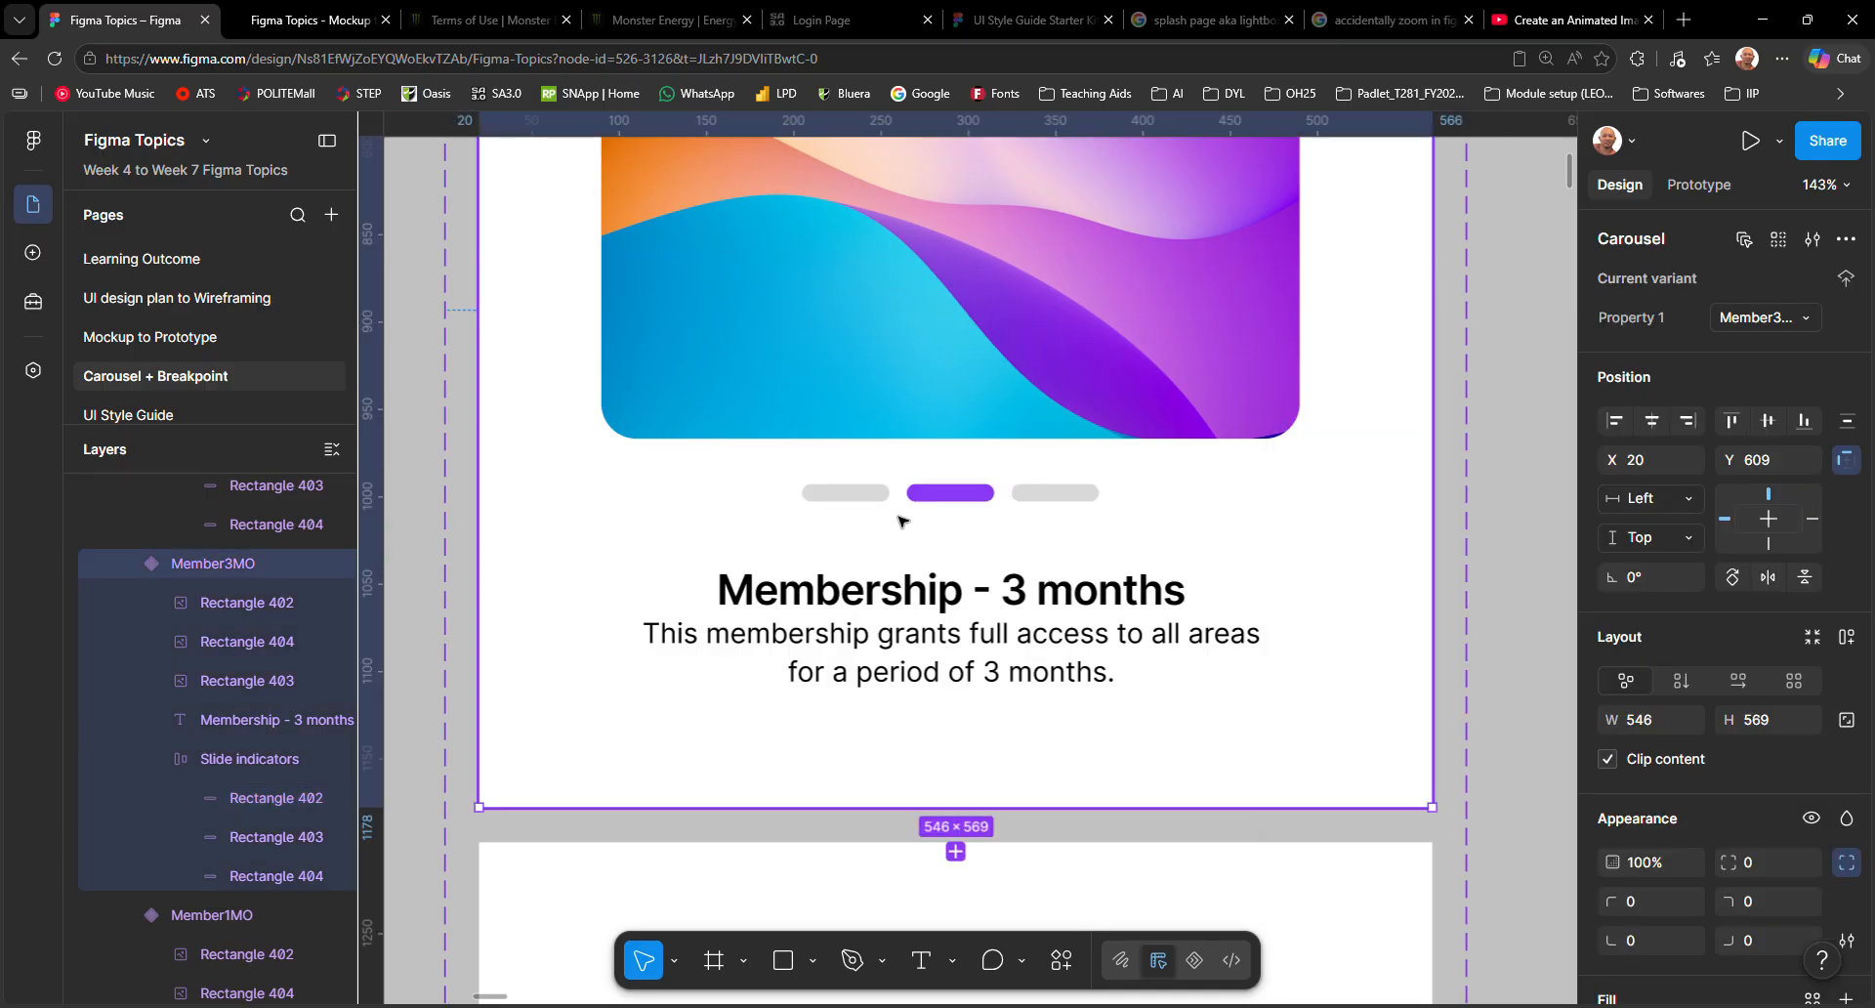
# Fill the third slide indicator of the Member1YR variant with the purple page colour 8A38F5.
pyautogui.scroll(-8, 1043, 540)
pyautogui.scroll(-3, 1045, 553)
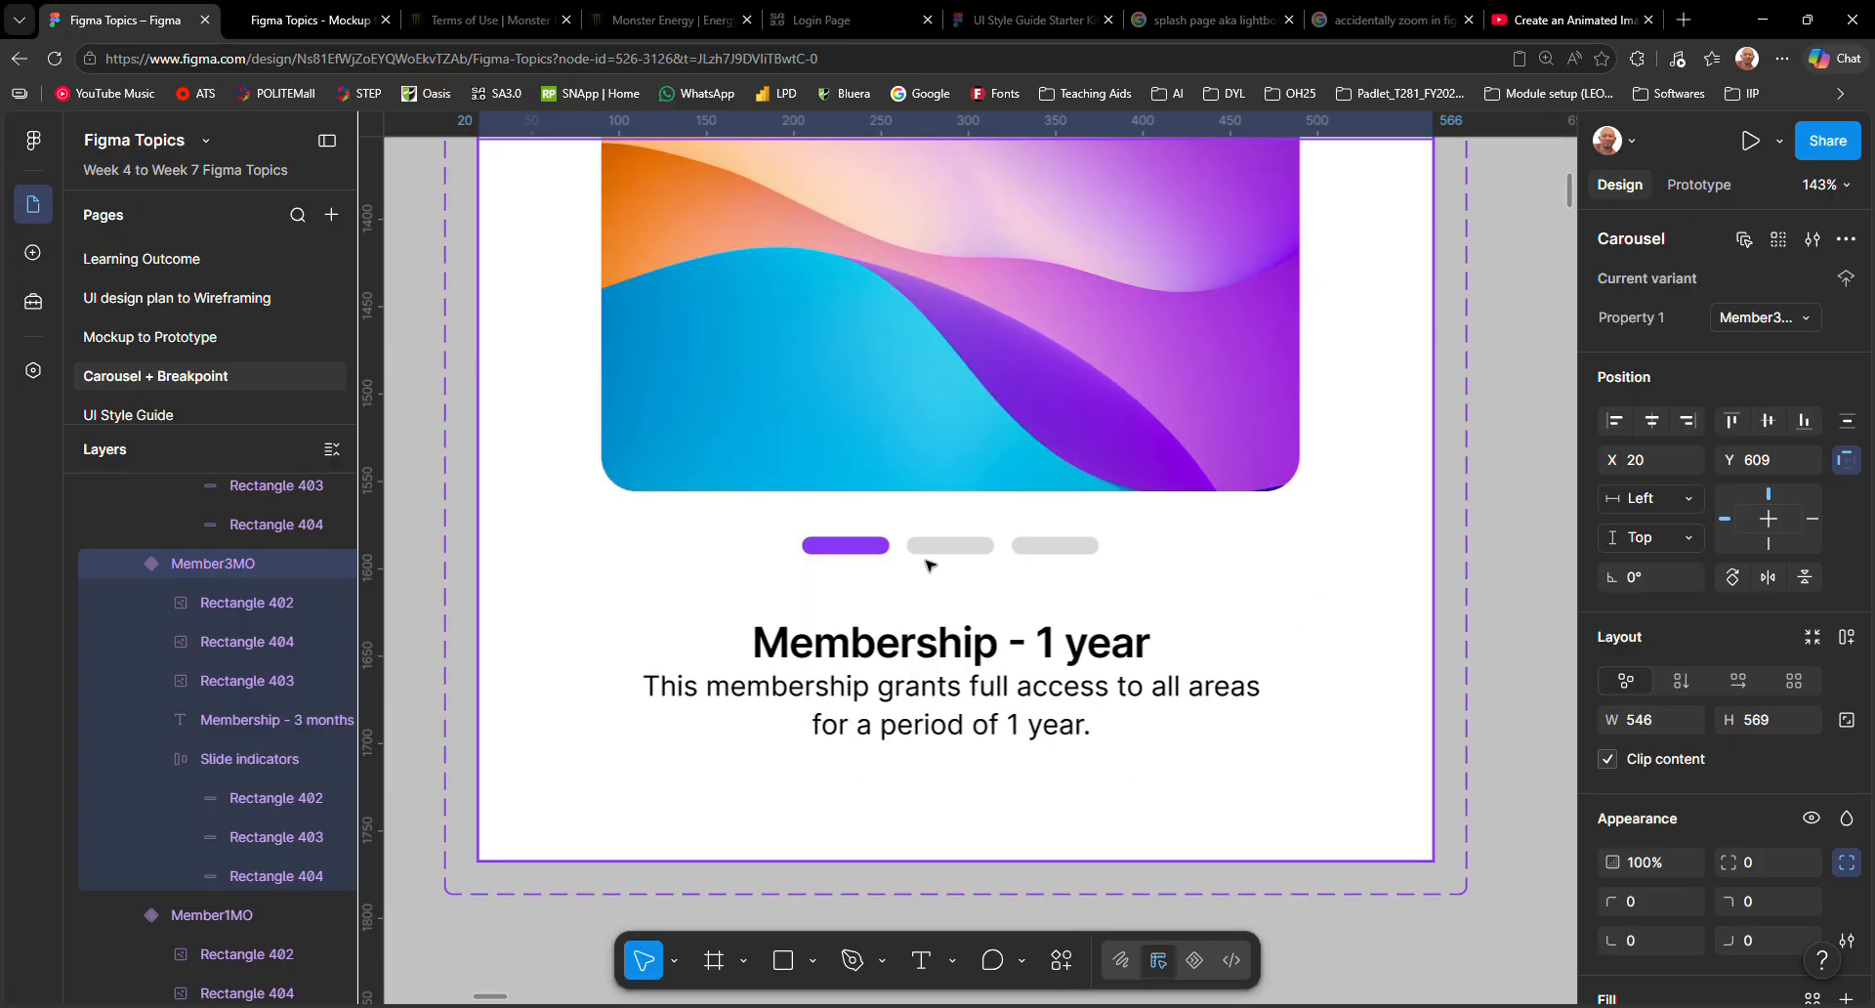
pyautogui.click(1055, 553)
pyautogui.click(1055, 553)
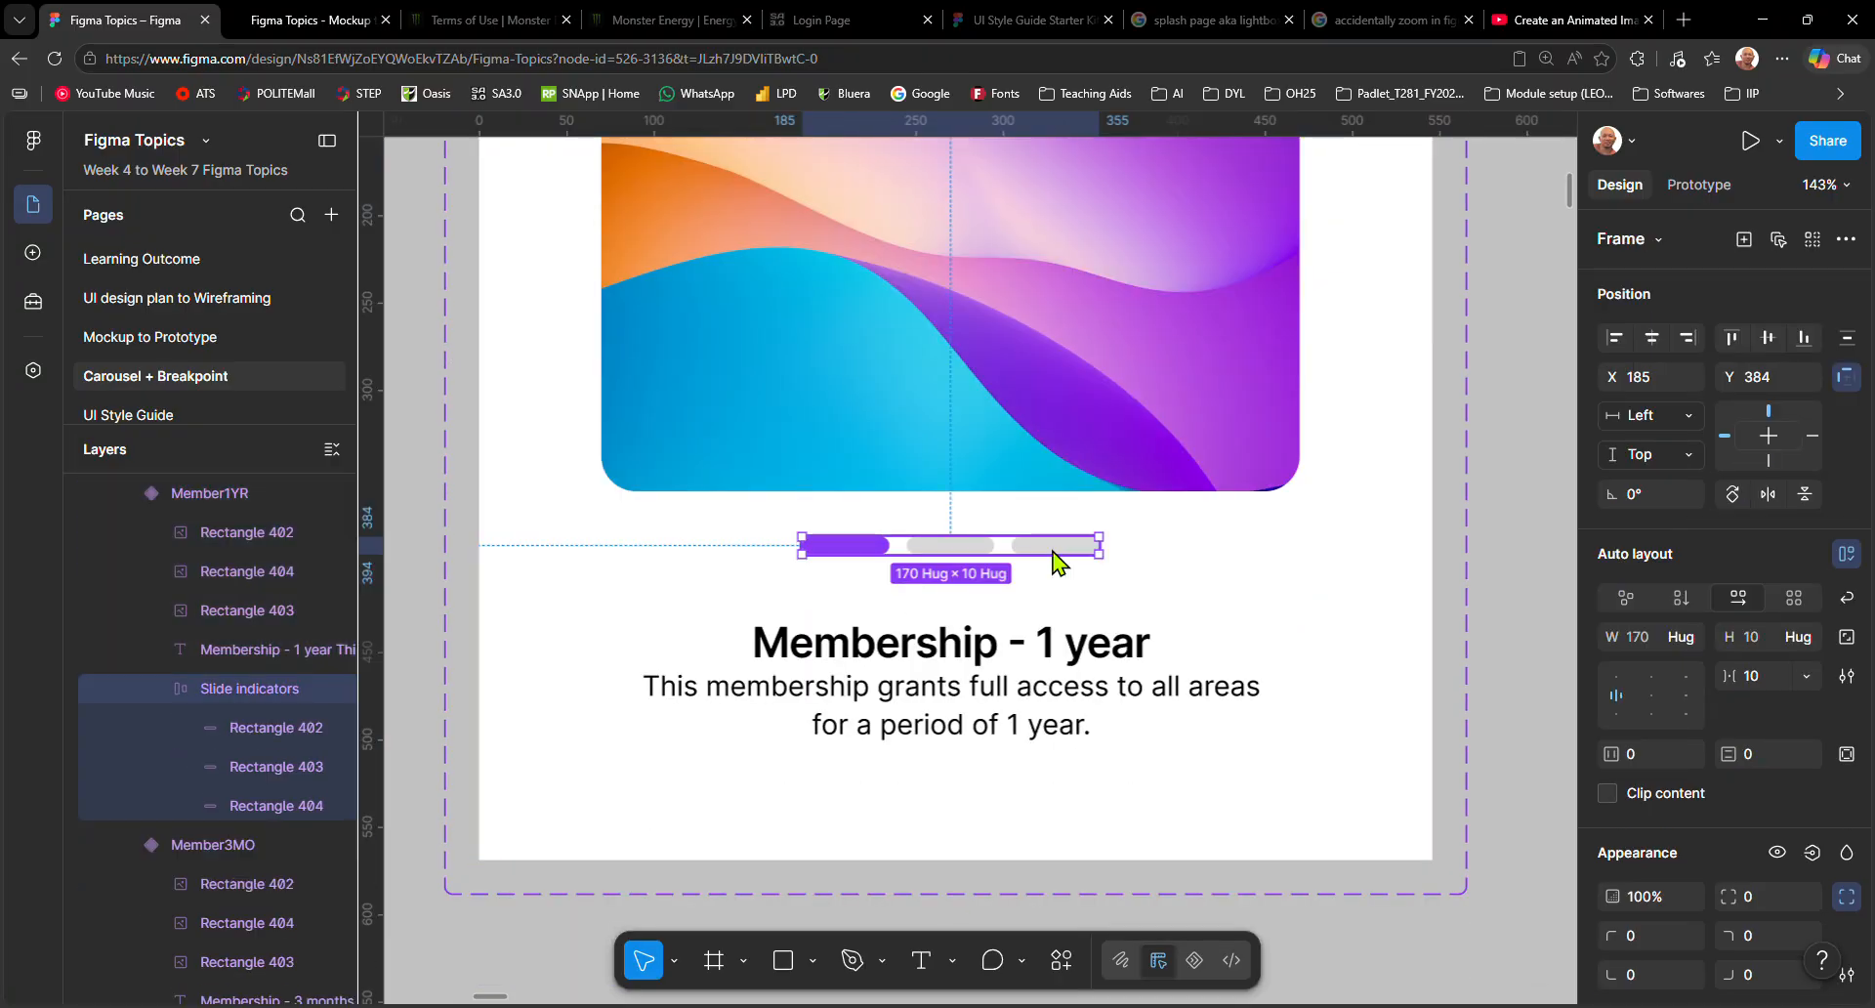
pyautogui.click(1055, 553)
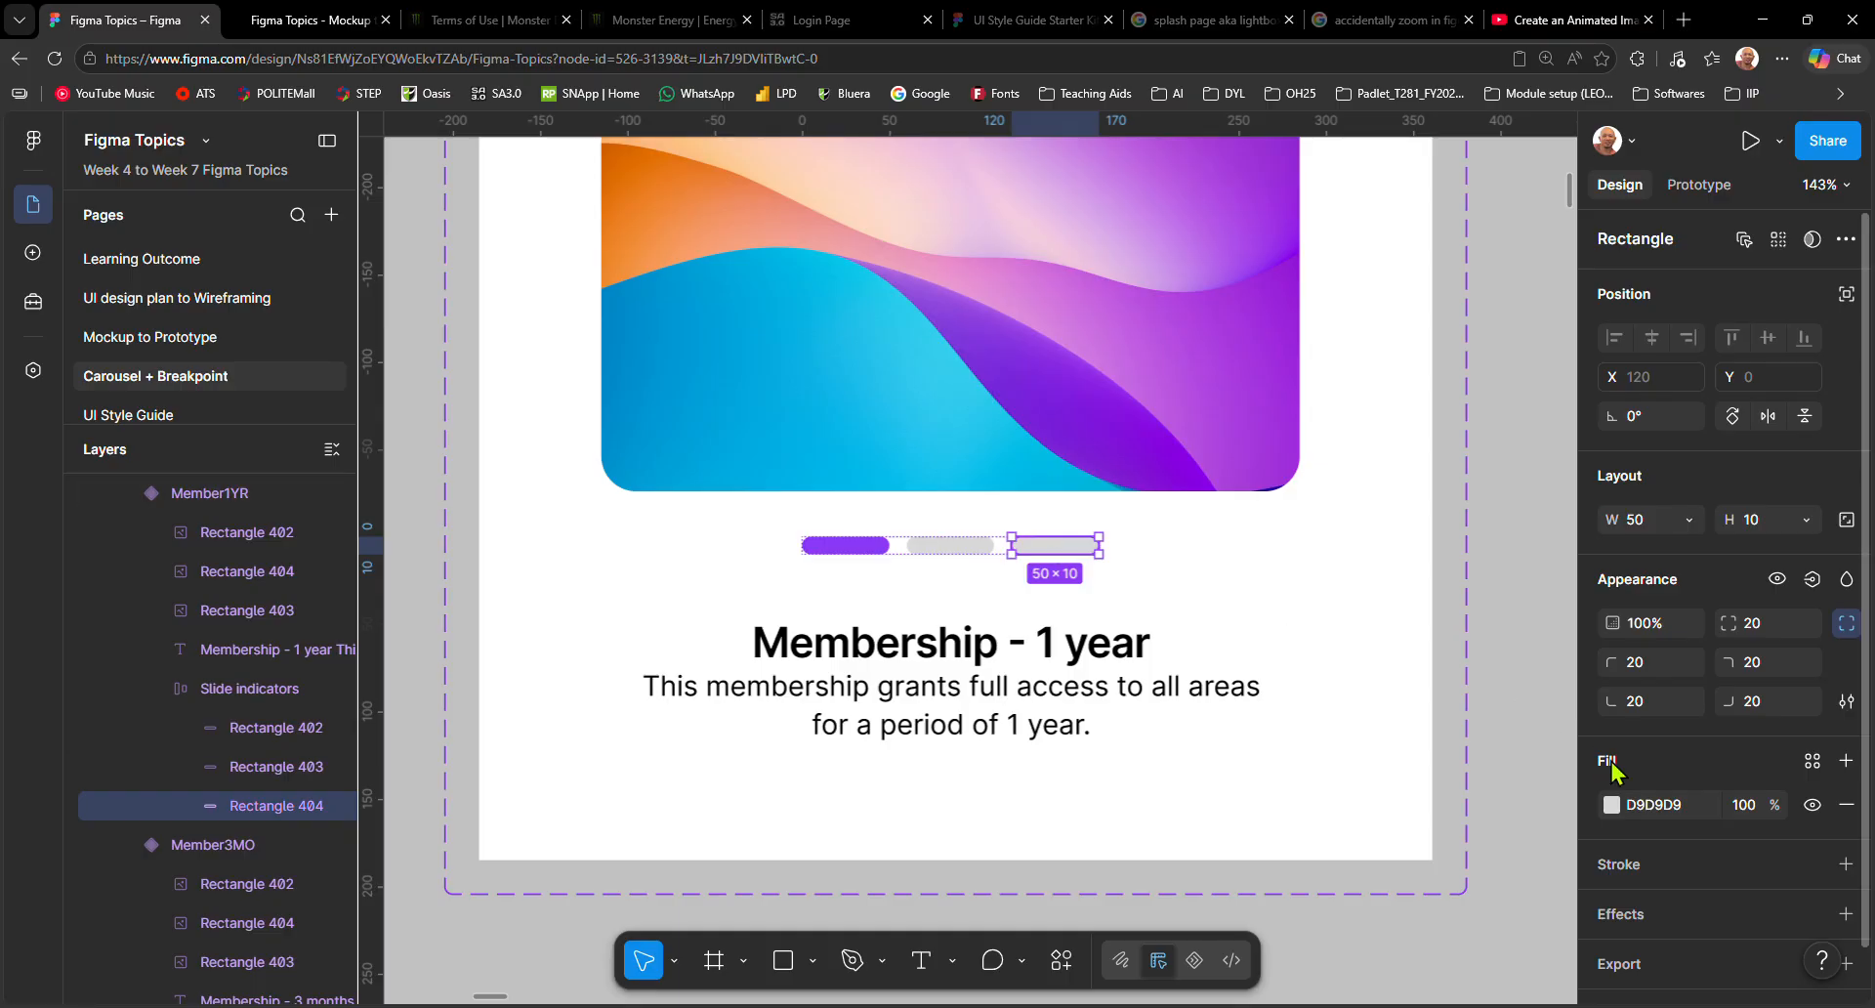
pyautogui.click(1612, 804)
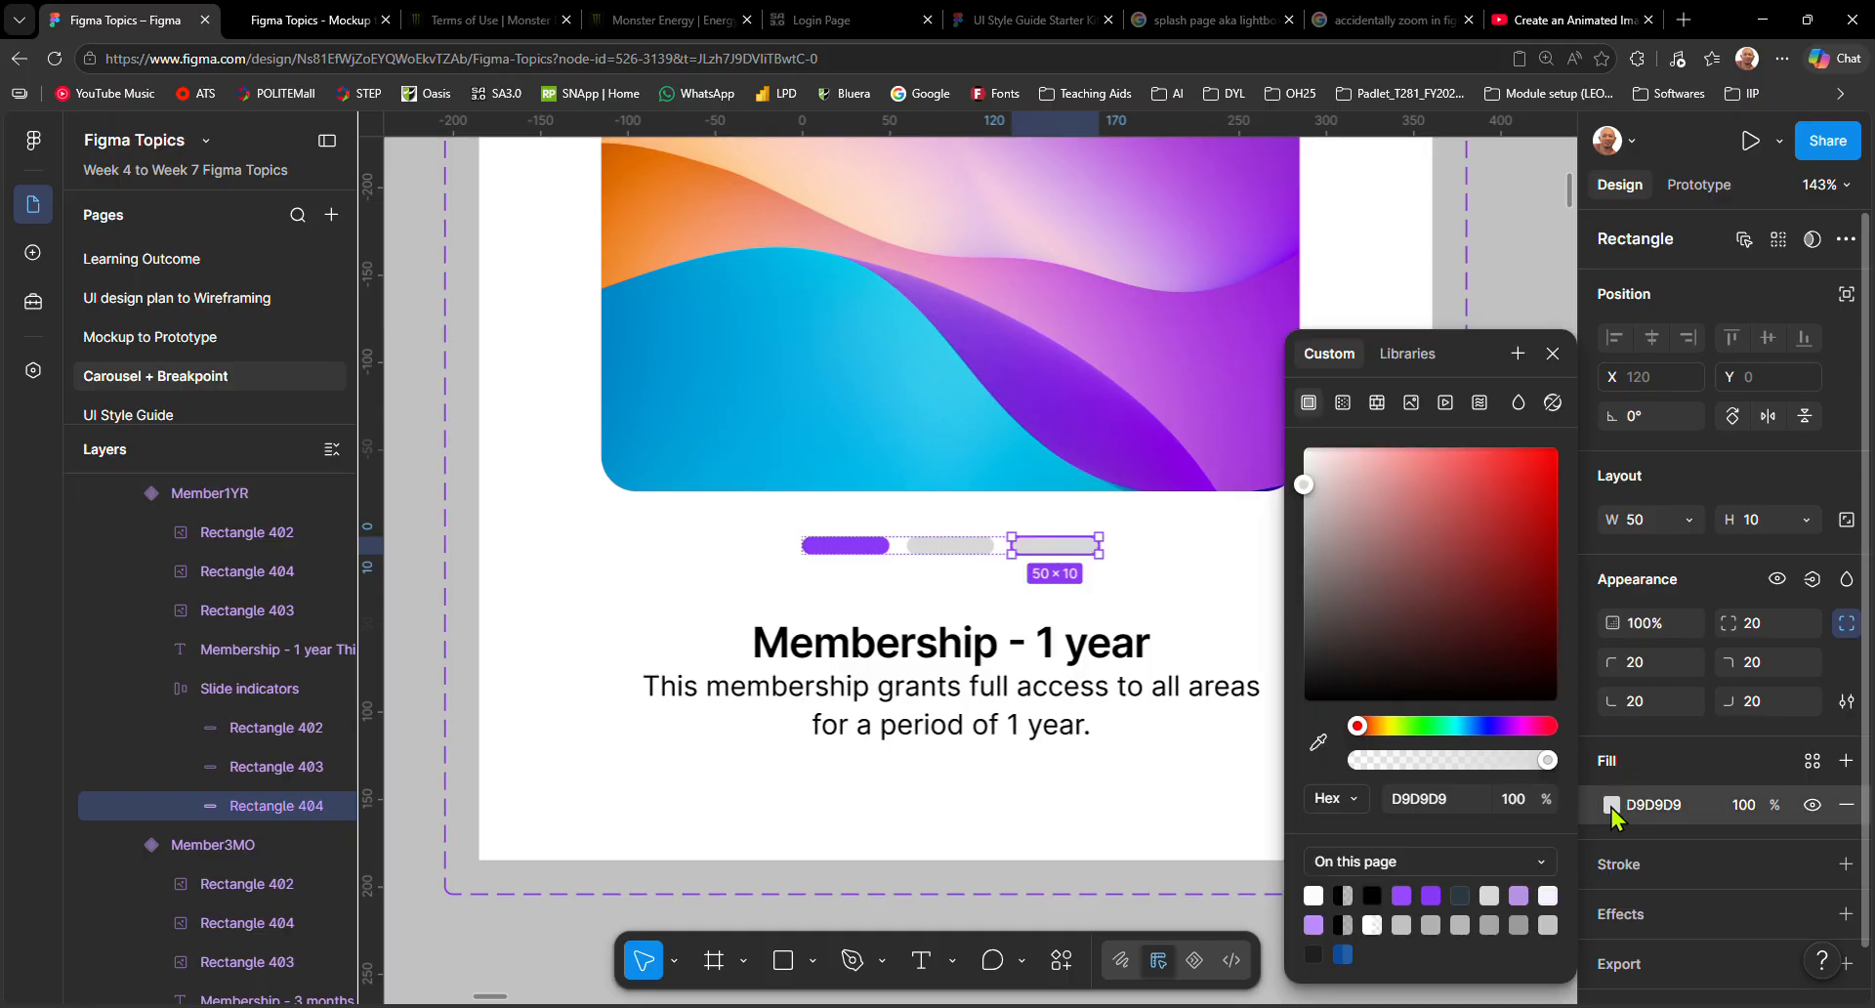
pyautogui.click(1434, 896)
# Fill the first slide indicator of the Member1YR variant with the light grey sampled from its middle indicator.
pyautogui.click(850, 547)
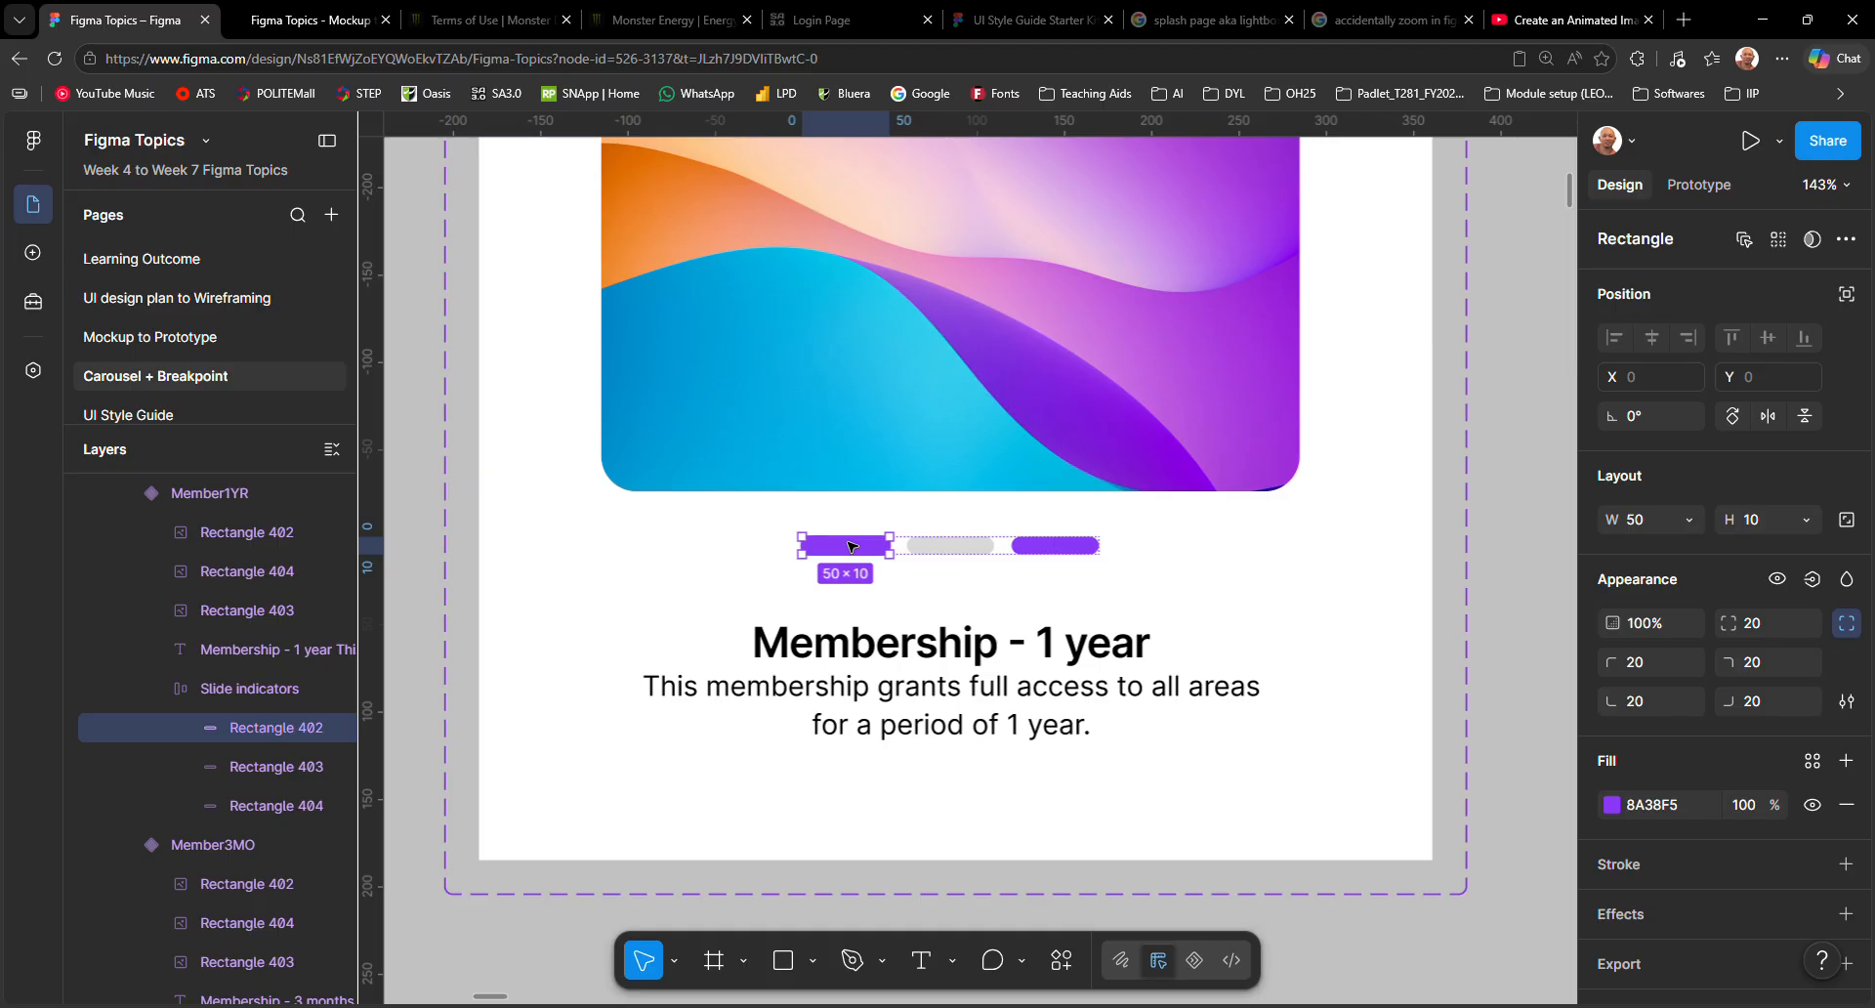
pyautogui.click(1611, 805)
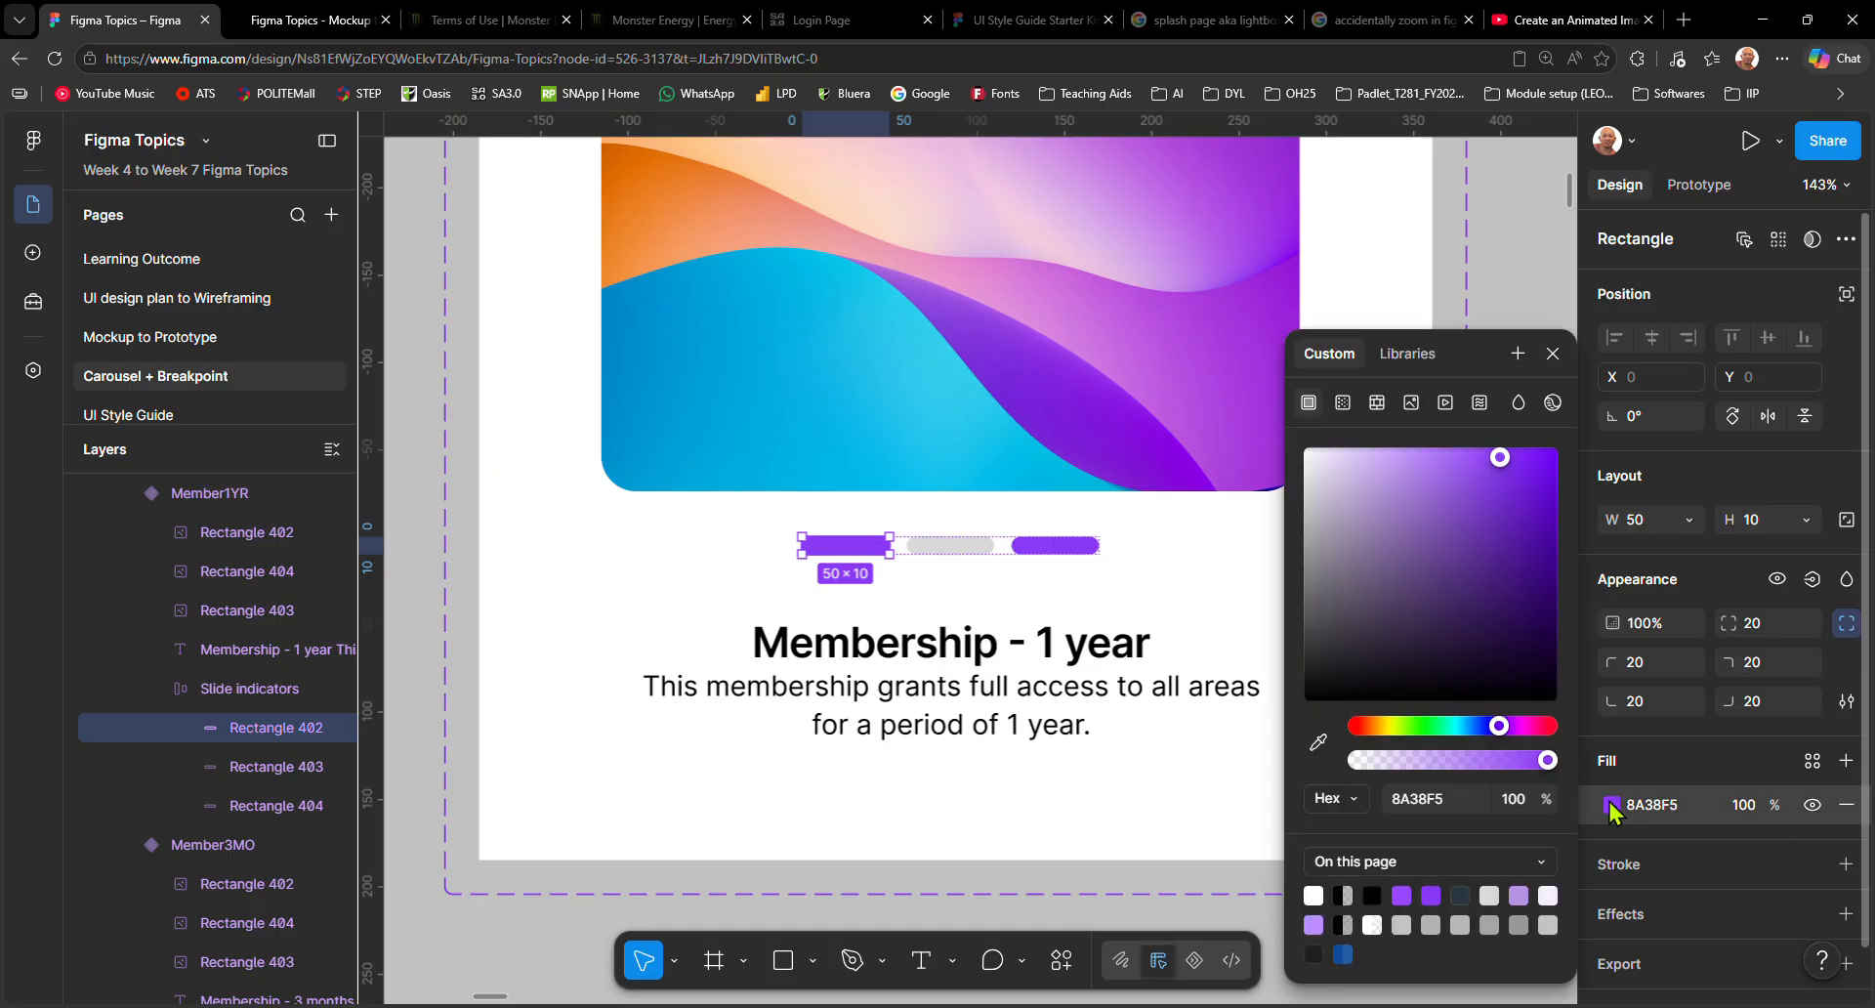
pyautogui.click(1318, 743)
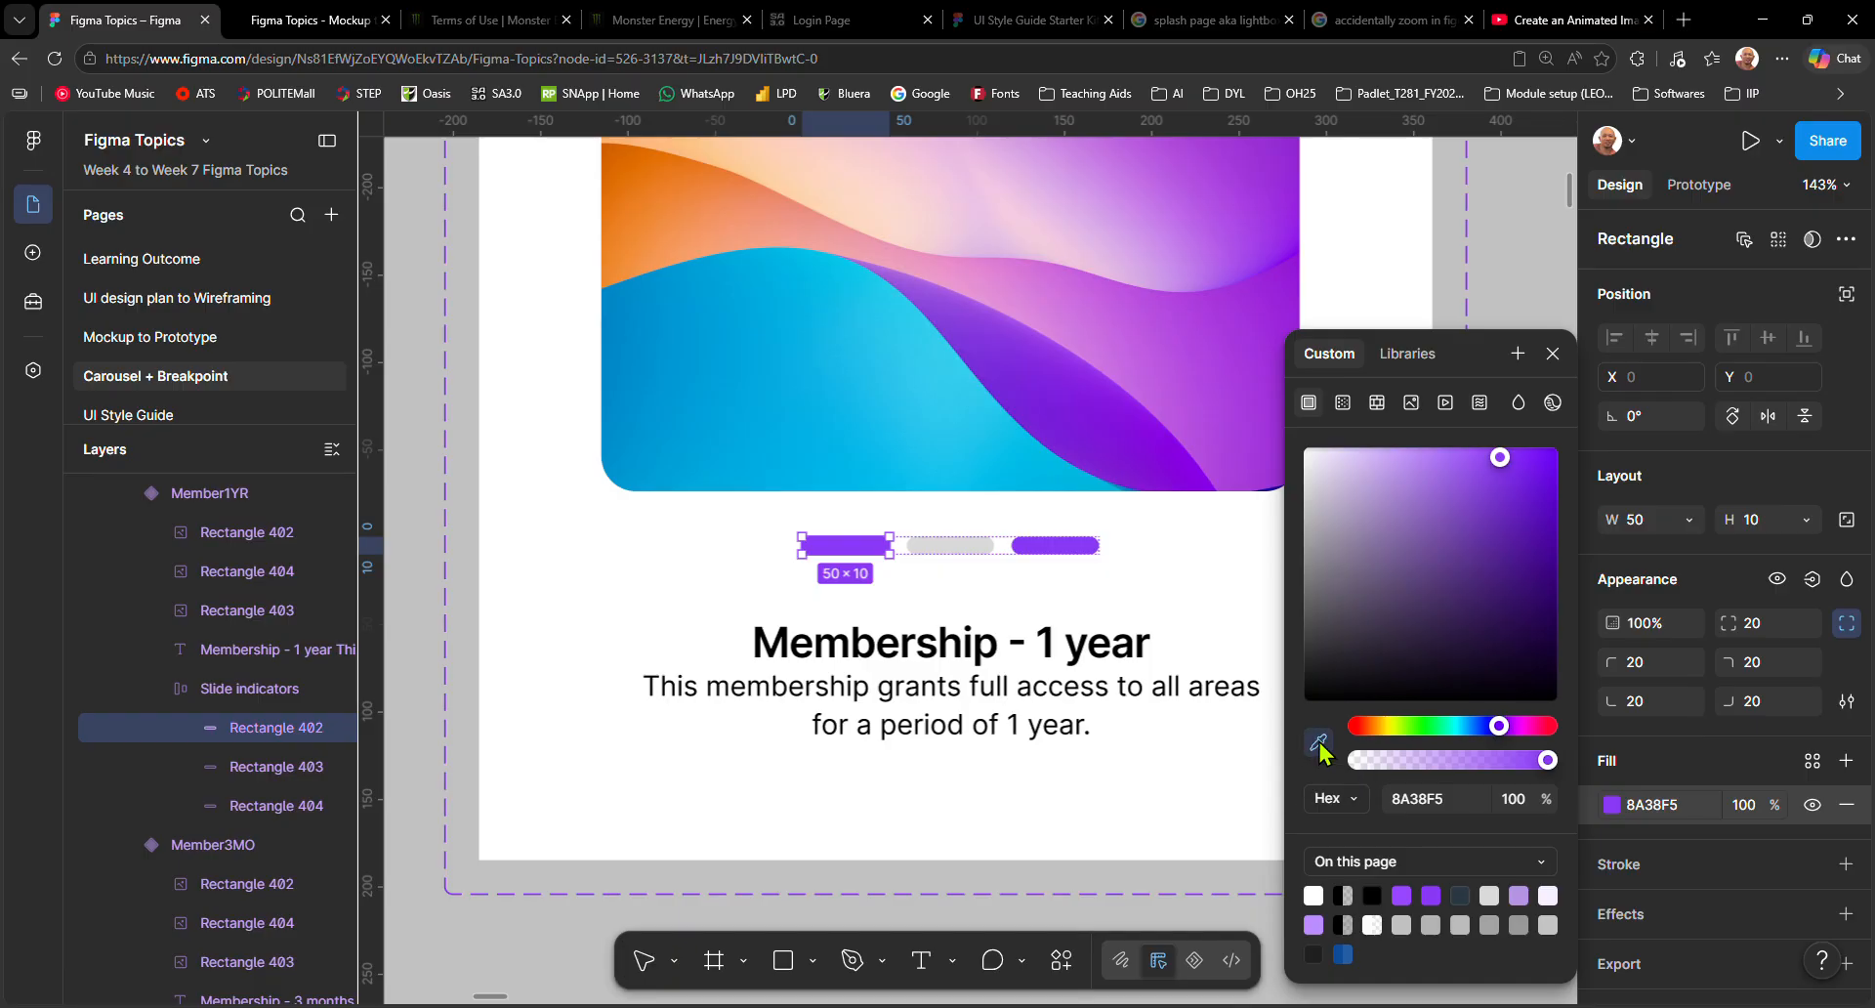
pyautogui.click(967, 545)
pyautogui.click(972, 606)
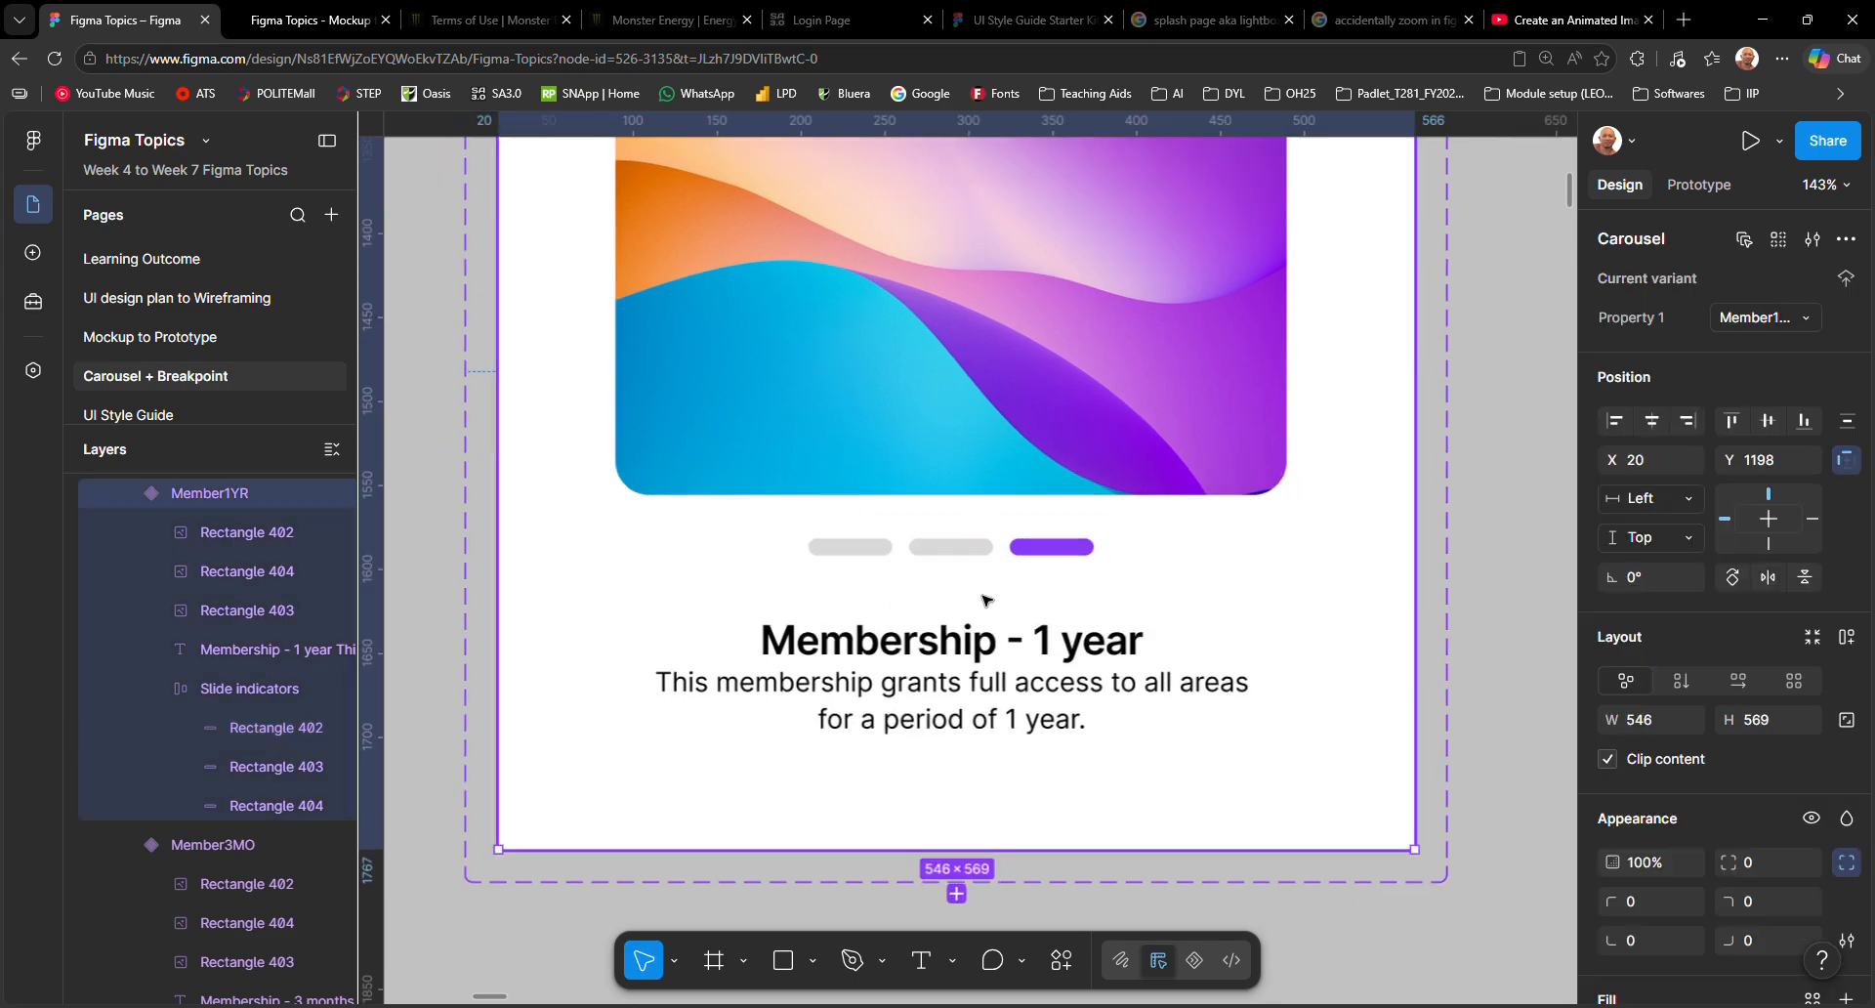
# Move the Member3MO variant's three image rectangles together about 520 px left so the second, pale wavy image sits inside the variant.
pyautogui.scroll(-5, 982, 591)
pyautogui.scroll(-5, 1406, 640)
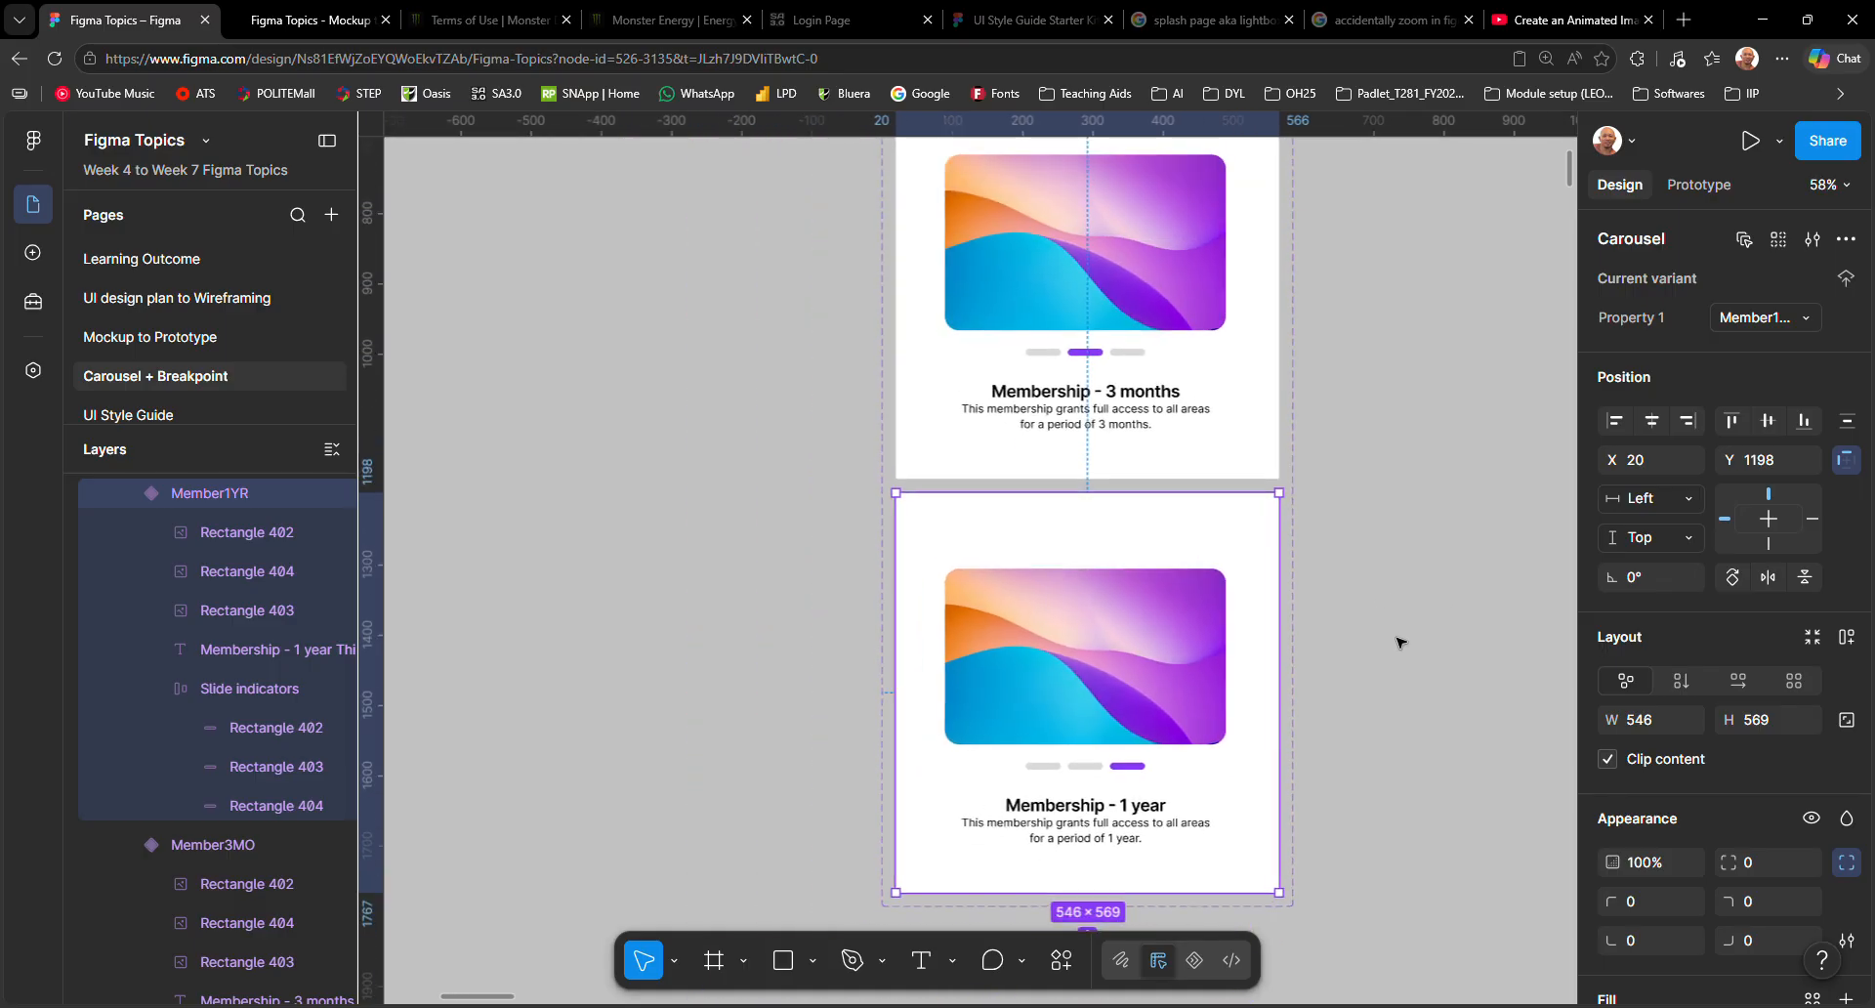
pyautogui.scroll(-4, 1401, 642)
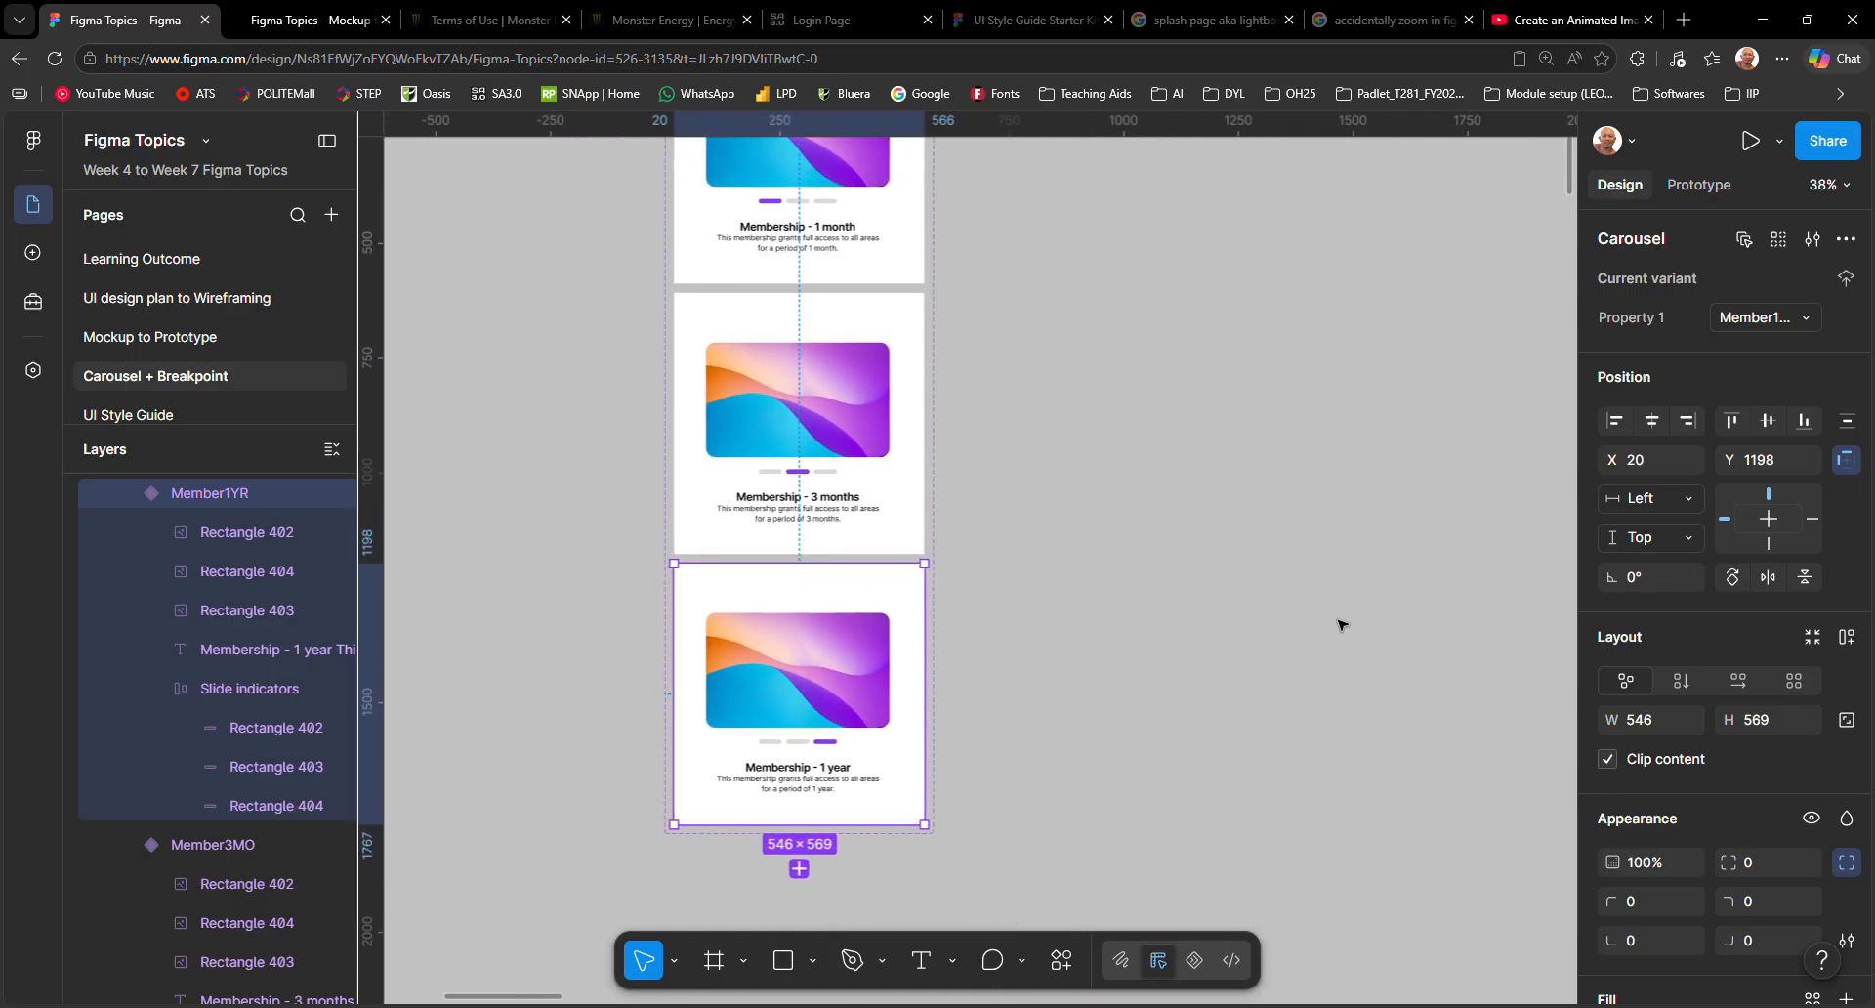
pyautogui.click(600, 608)
pyautogui.click(824, 541)
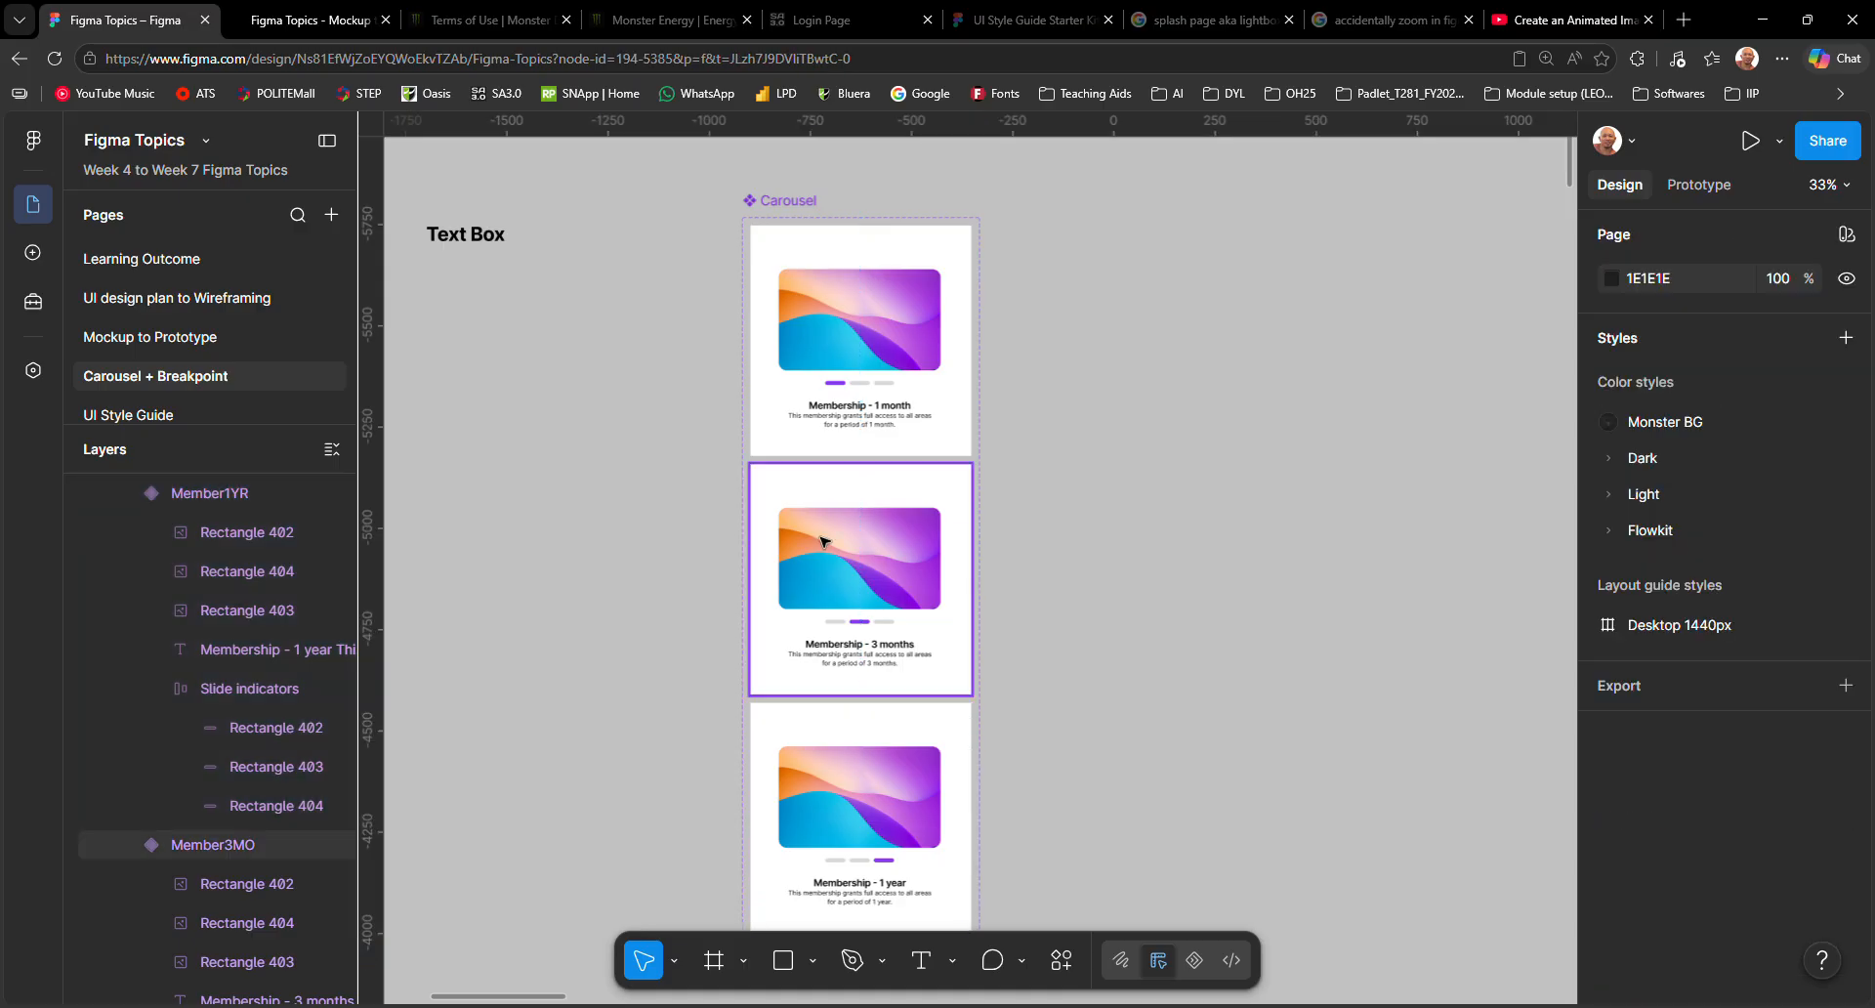
pyautogui.click(823, 541)
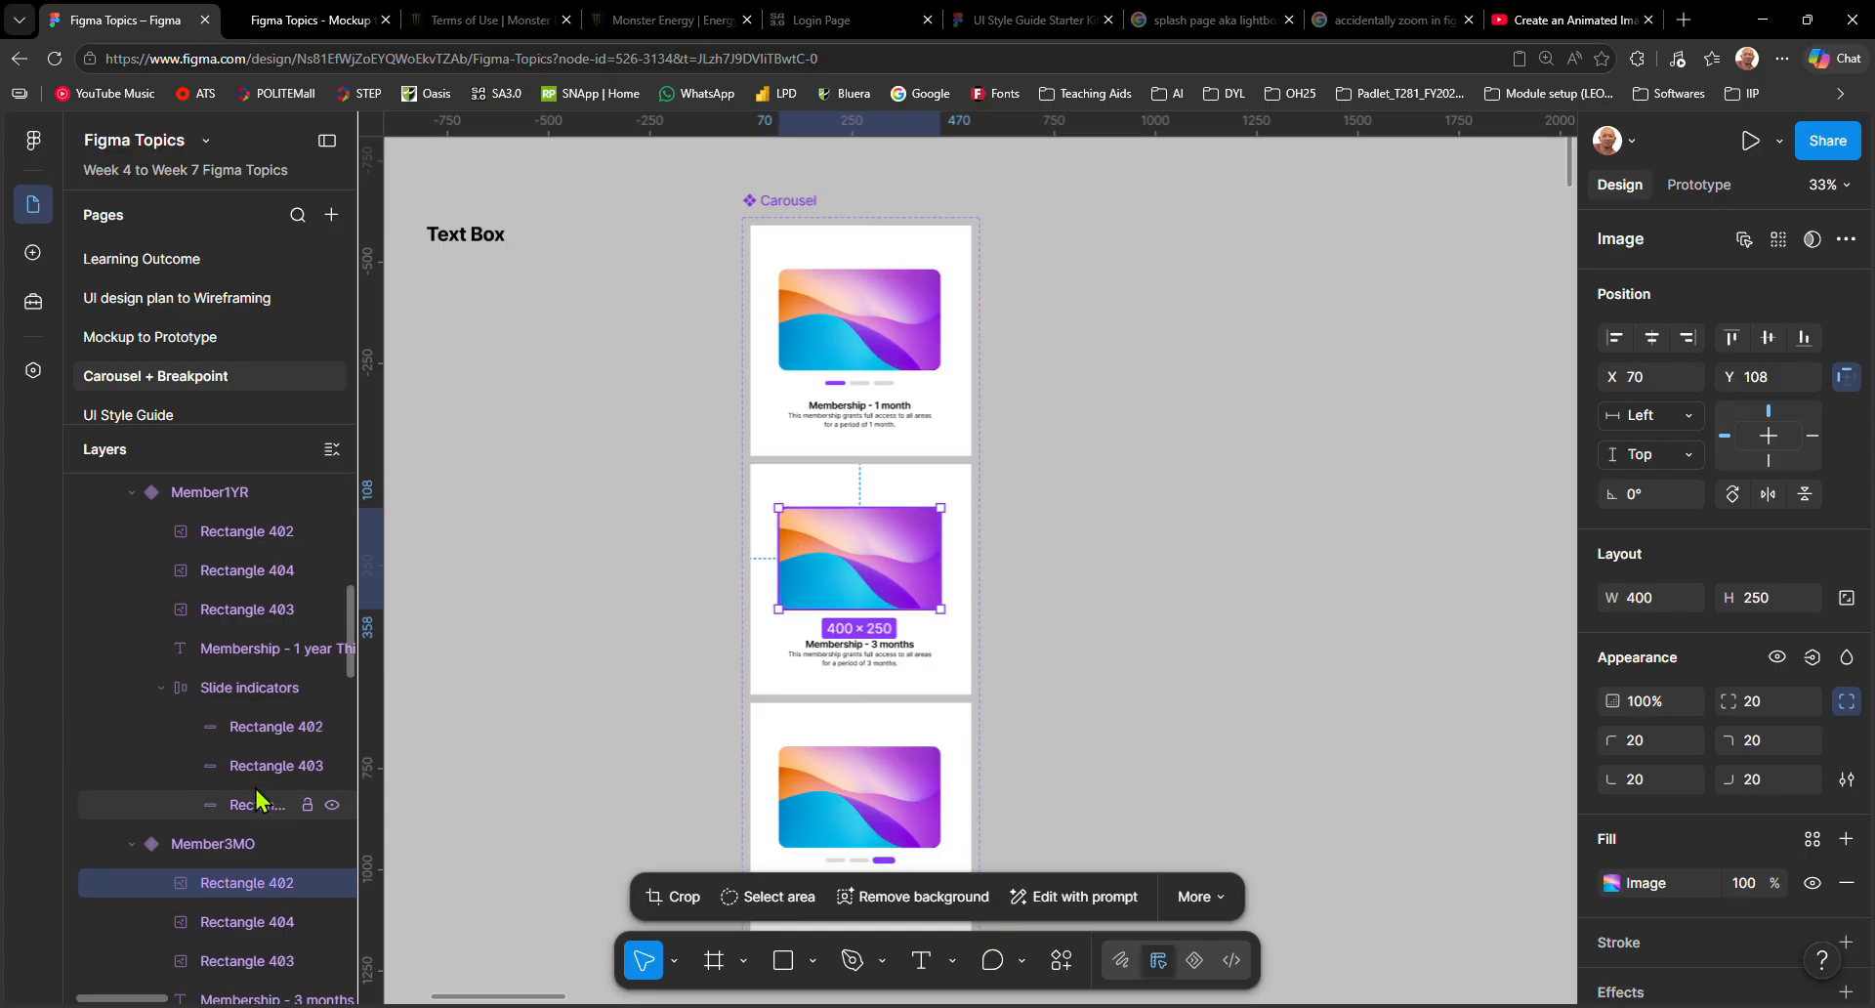
pyautogui.scroll(-2, 256, 790)
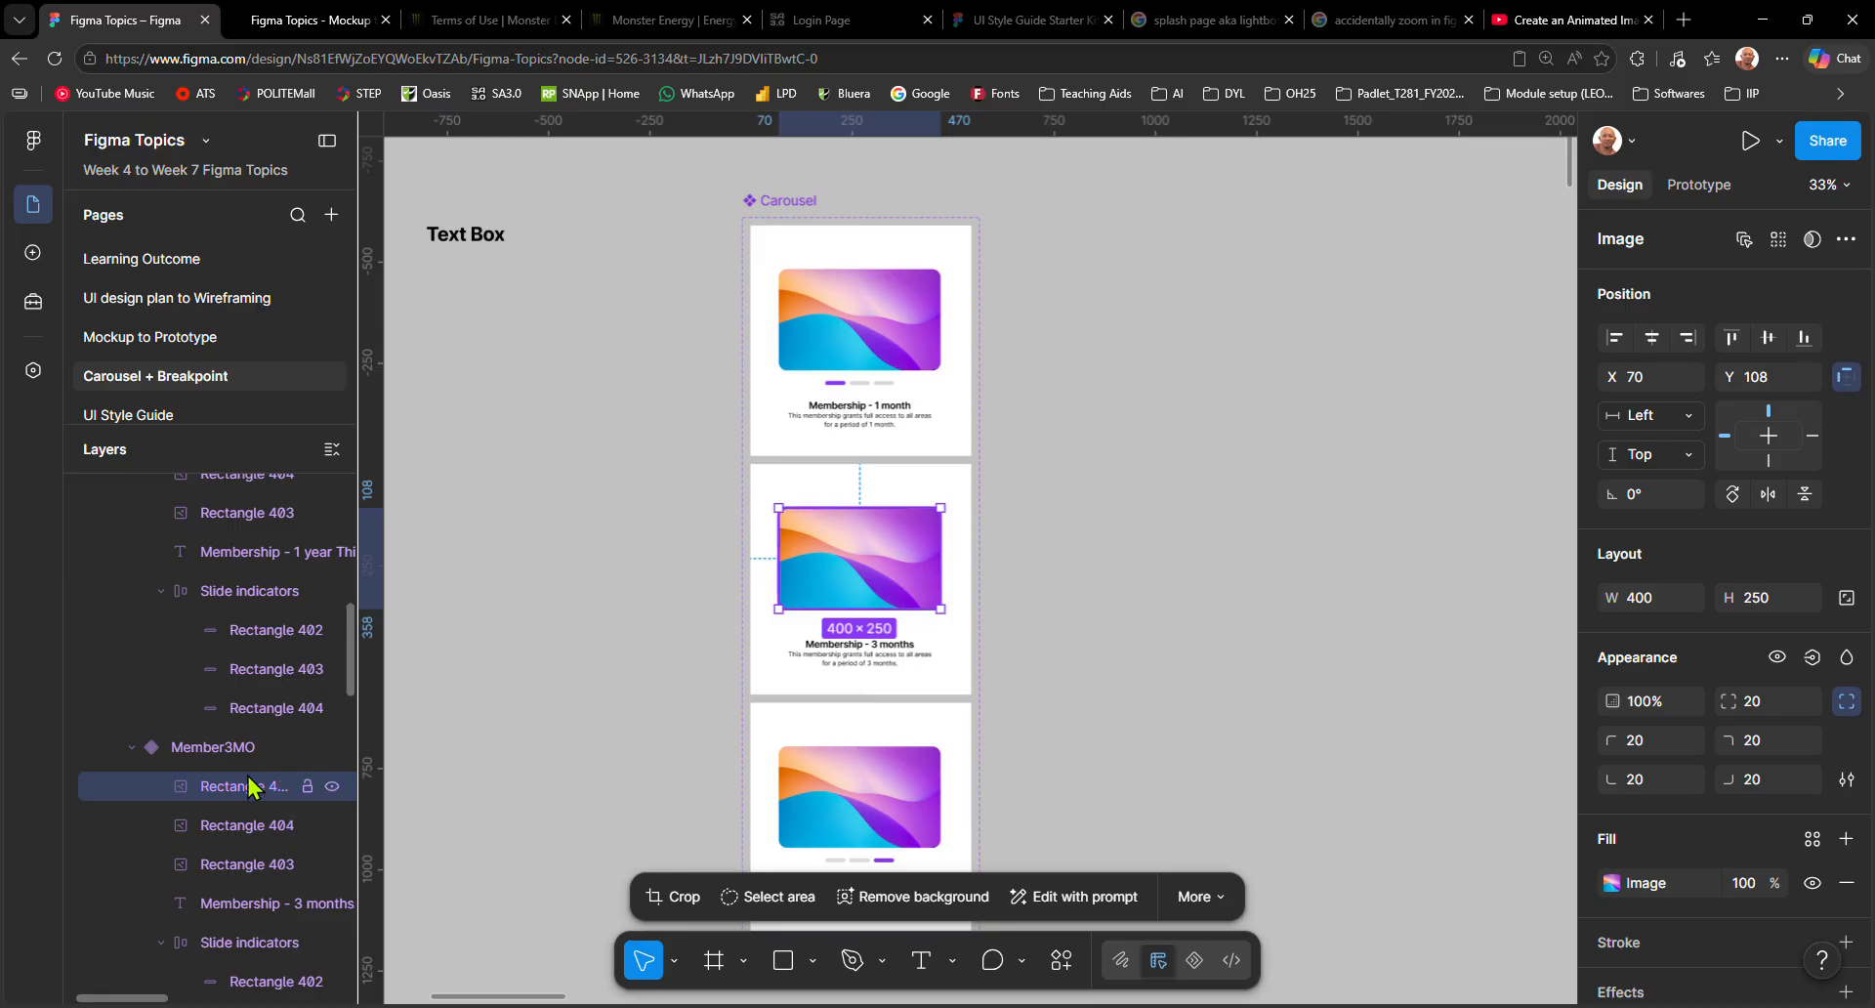
pyautogui.keyDown('shift'); pyautogui.click(232, 824); pyautogui.keyUp('shift')
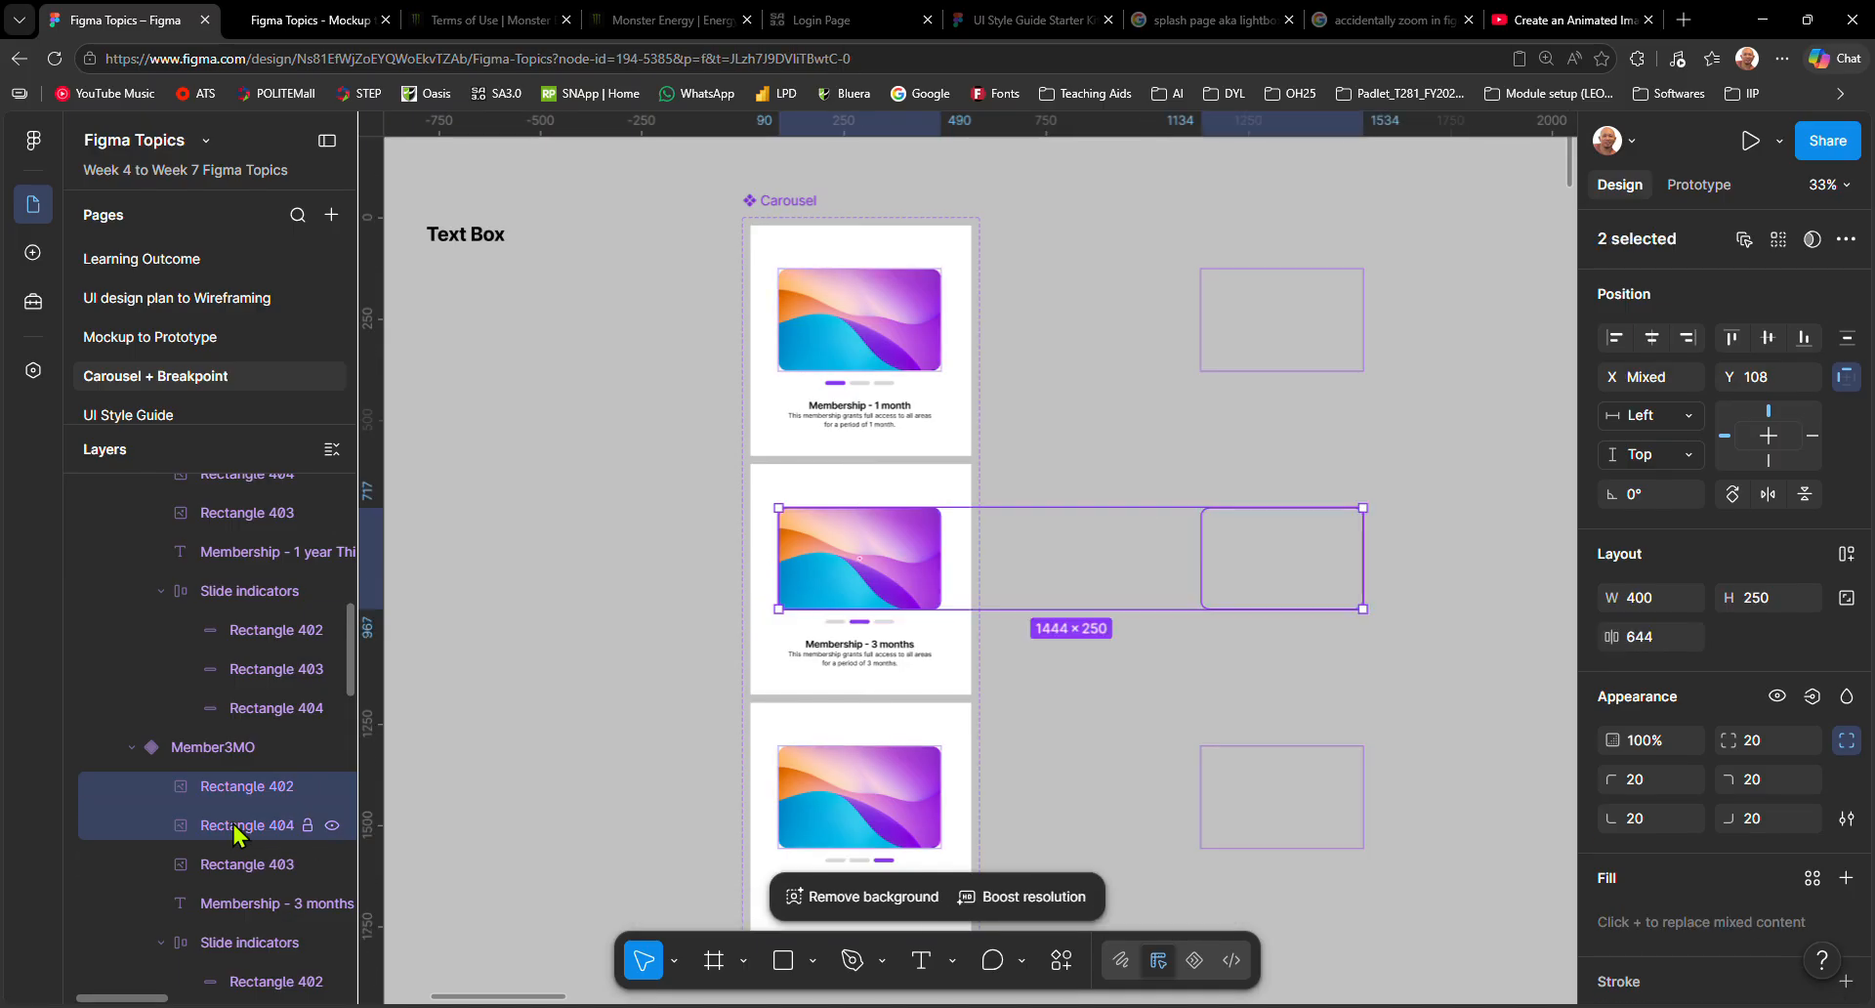
pyautogui.click(237, 865)
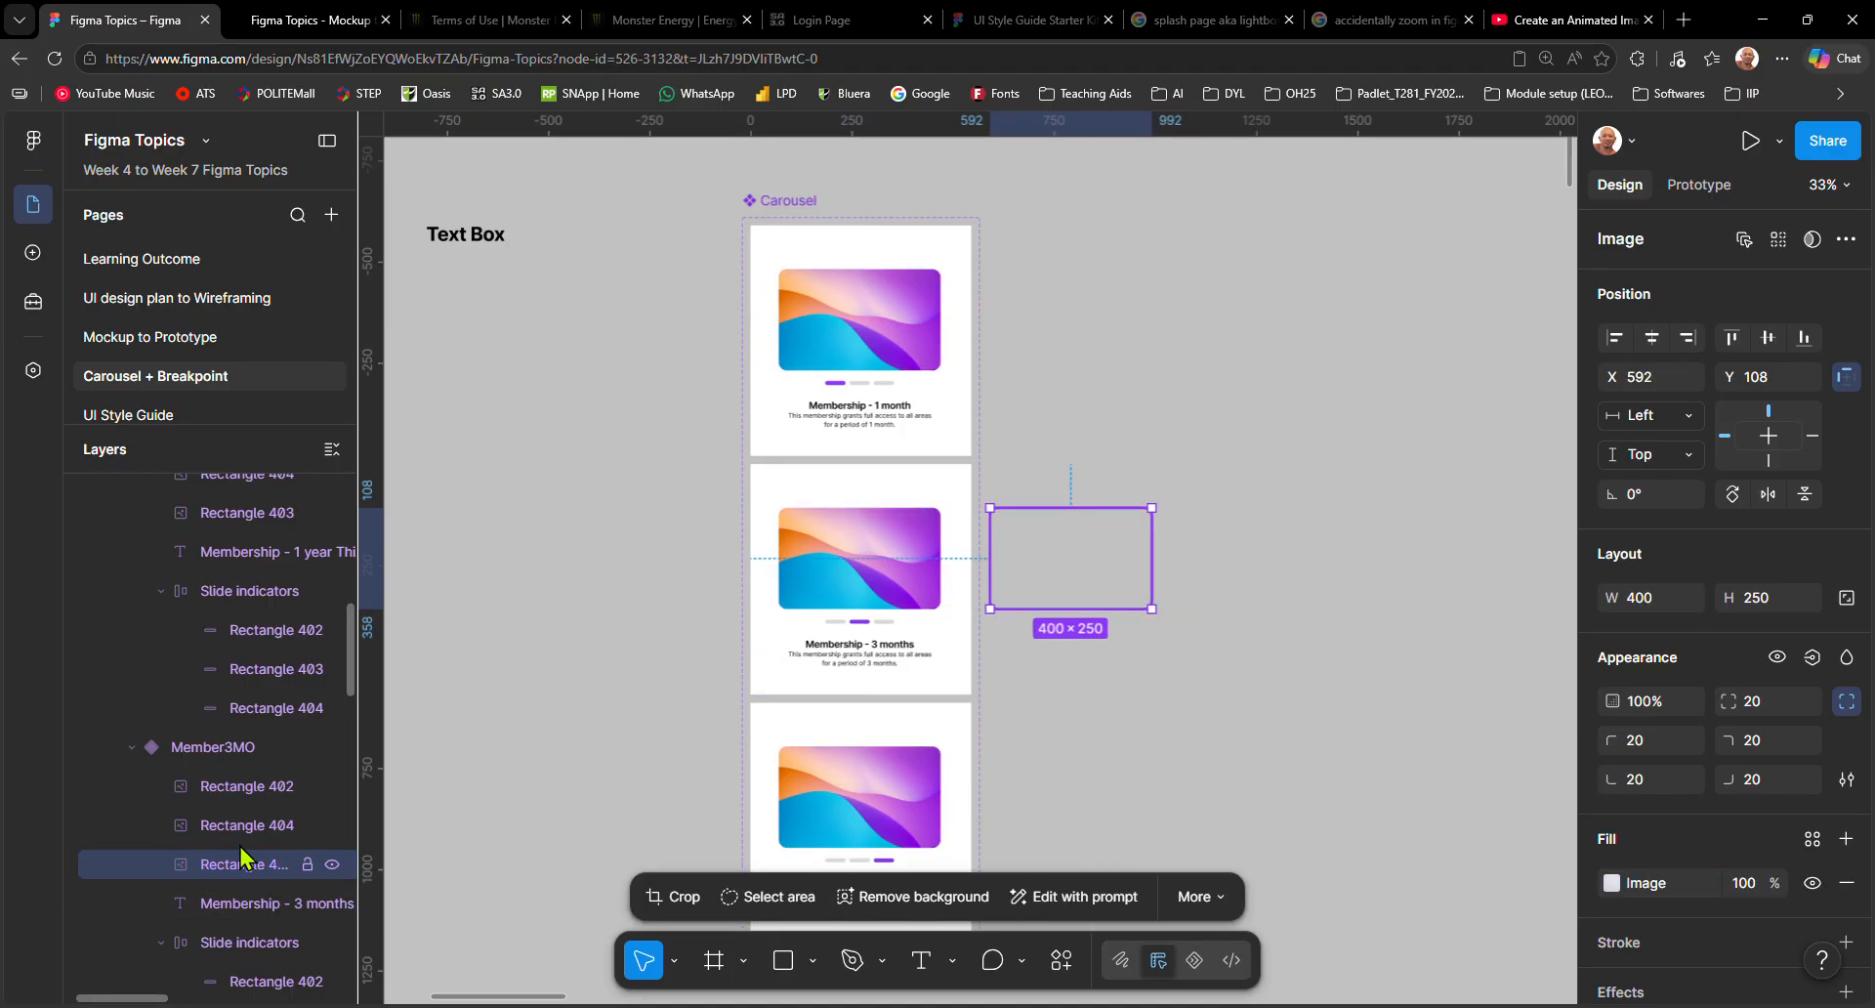
pyautogui.keyDown('shift'); pyautogui.click(244, 825); pyautogui.keyUp('shift')
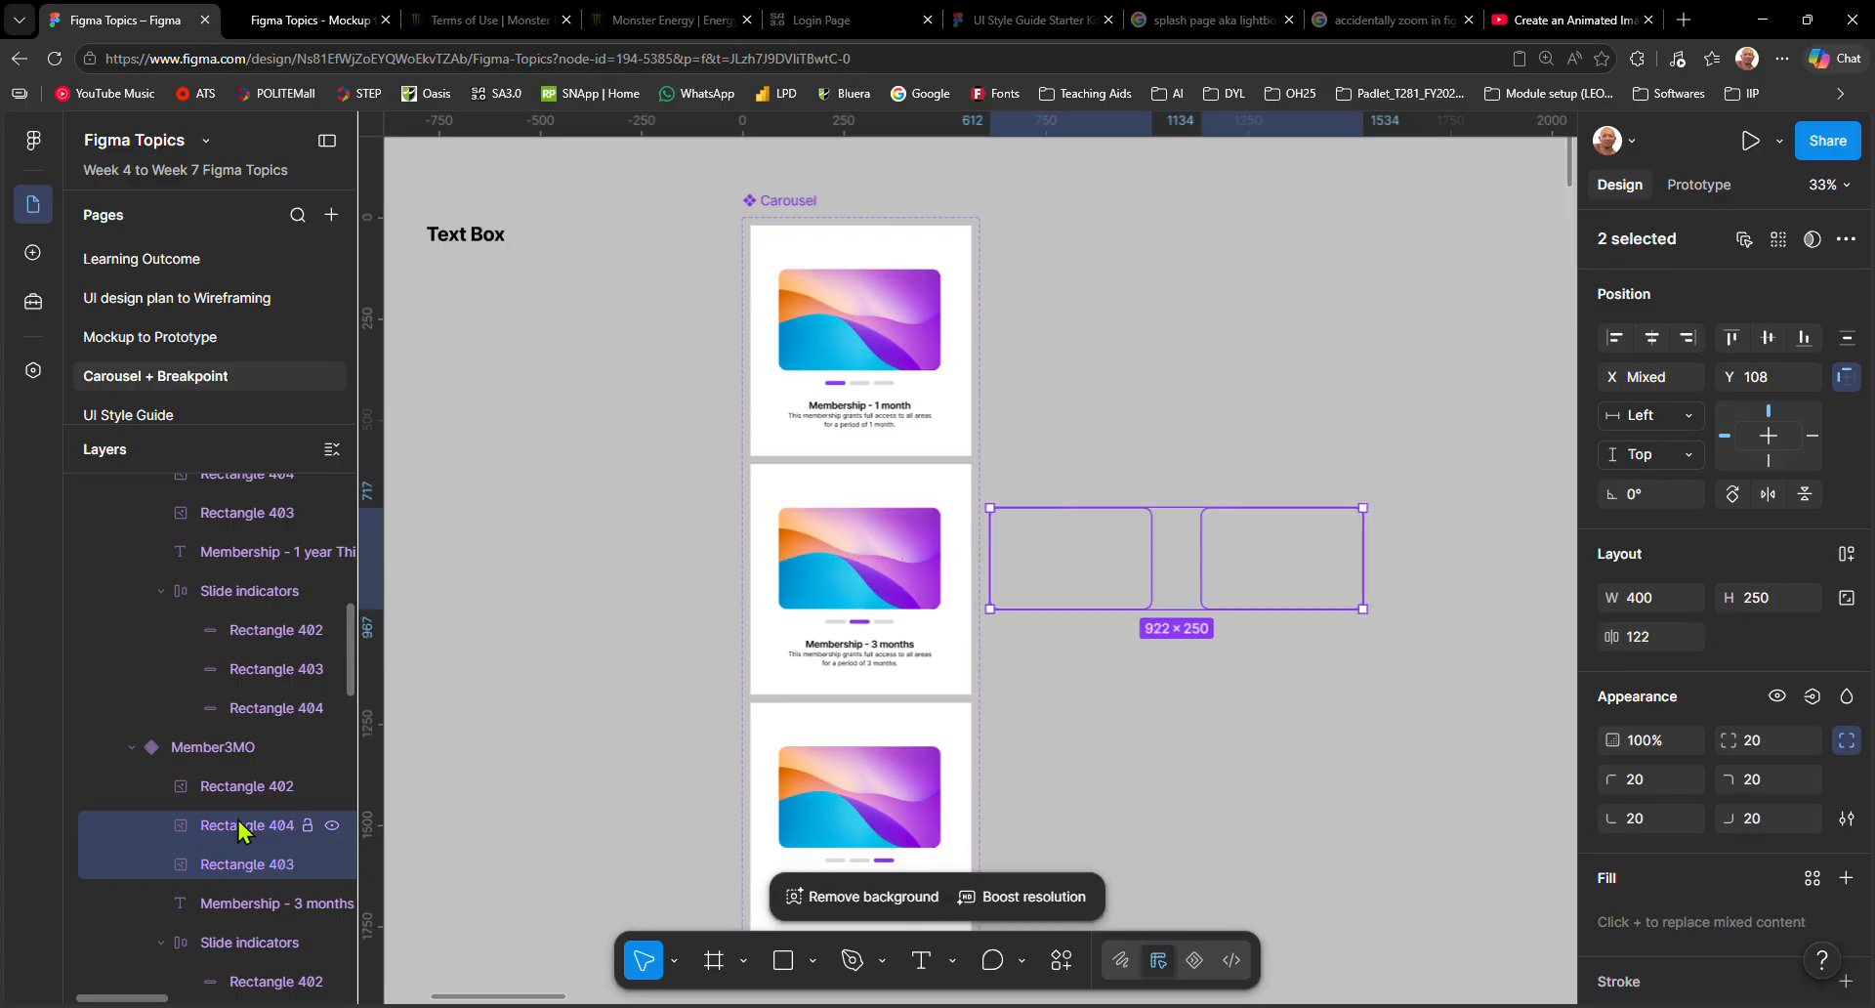
pyautogui.keyDown('shift'); pyautogui.click(243, 789); pyautogui.keyUp('shift')
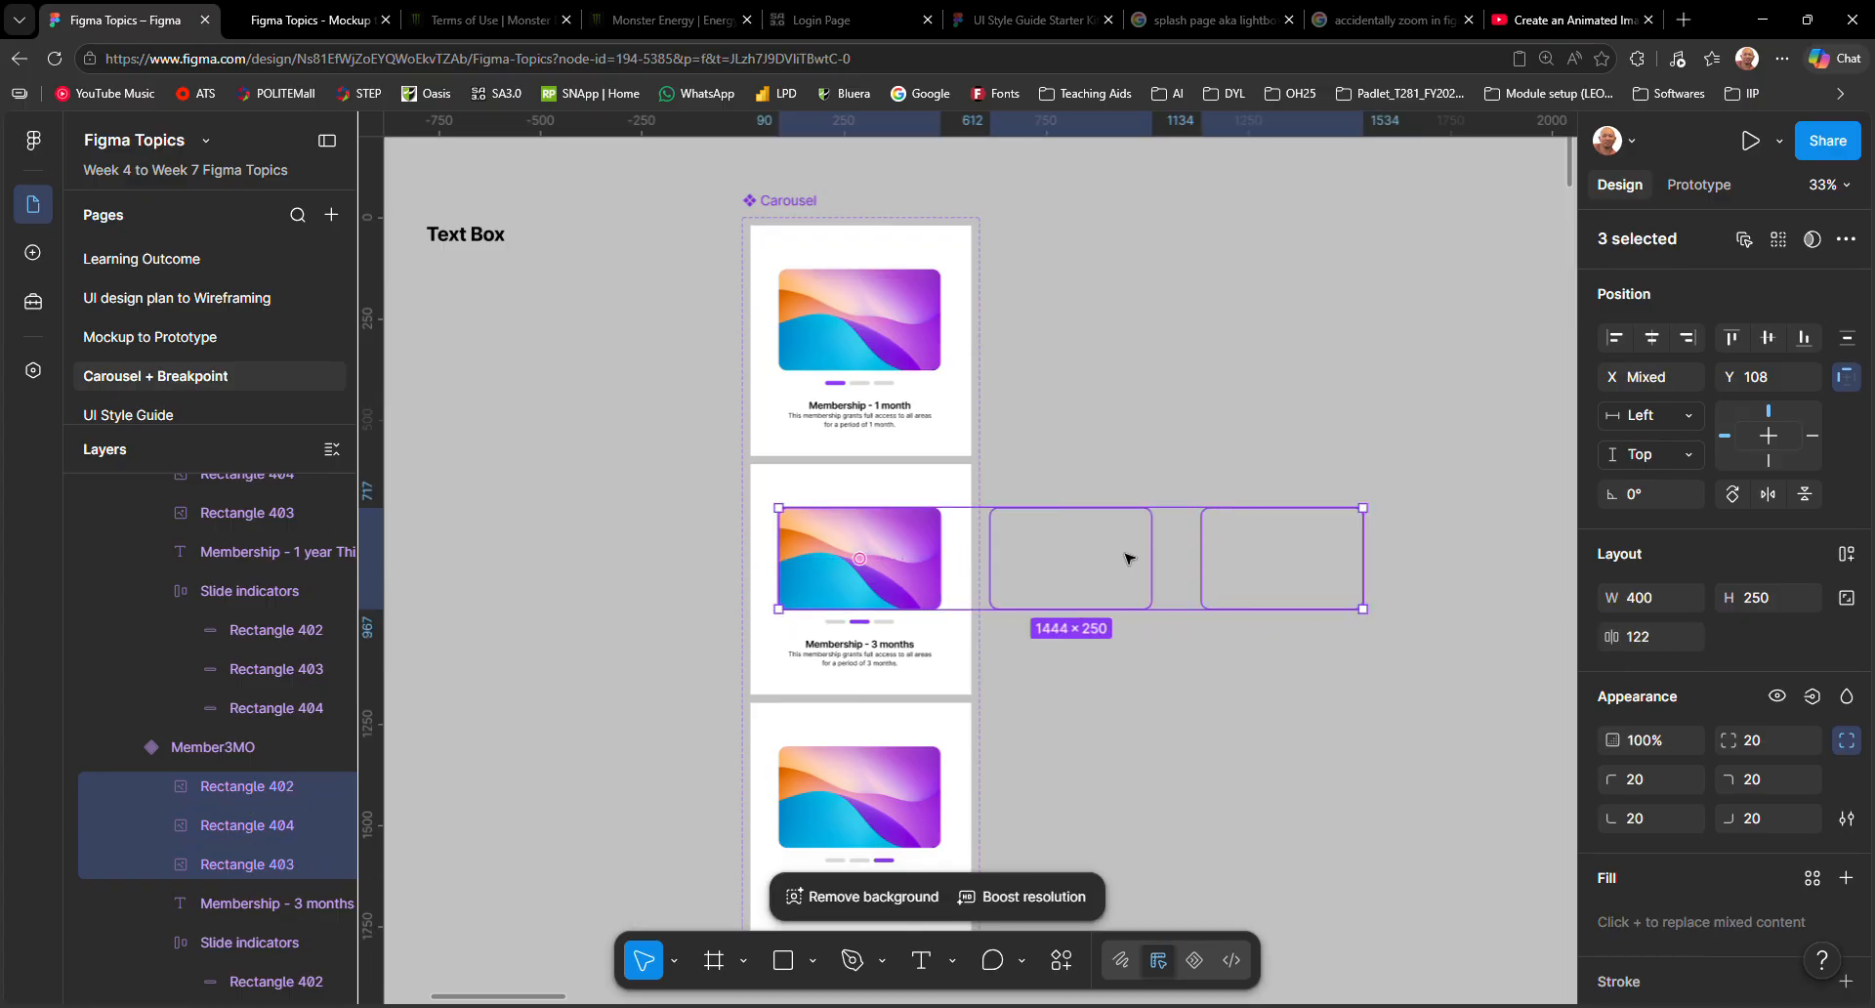
pyautogui.moveTo(1128, 559); pyautogui.dragTo(917, 544)
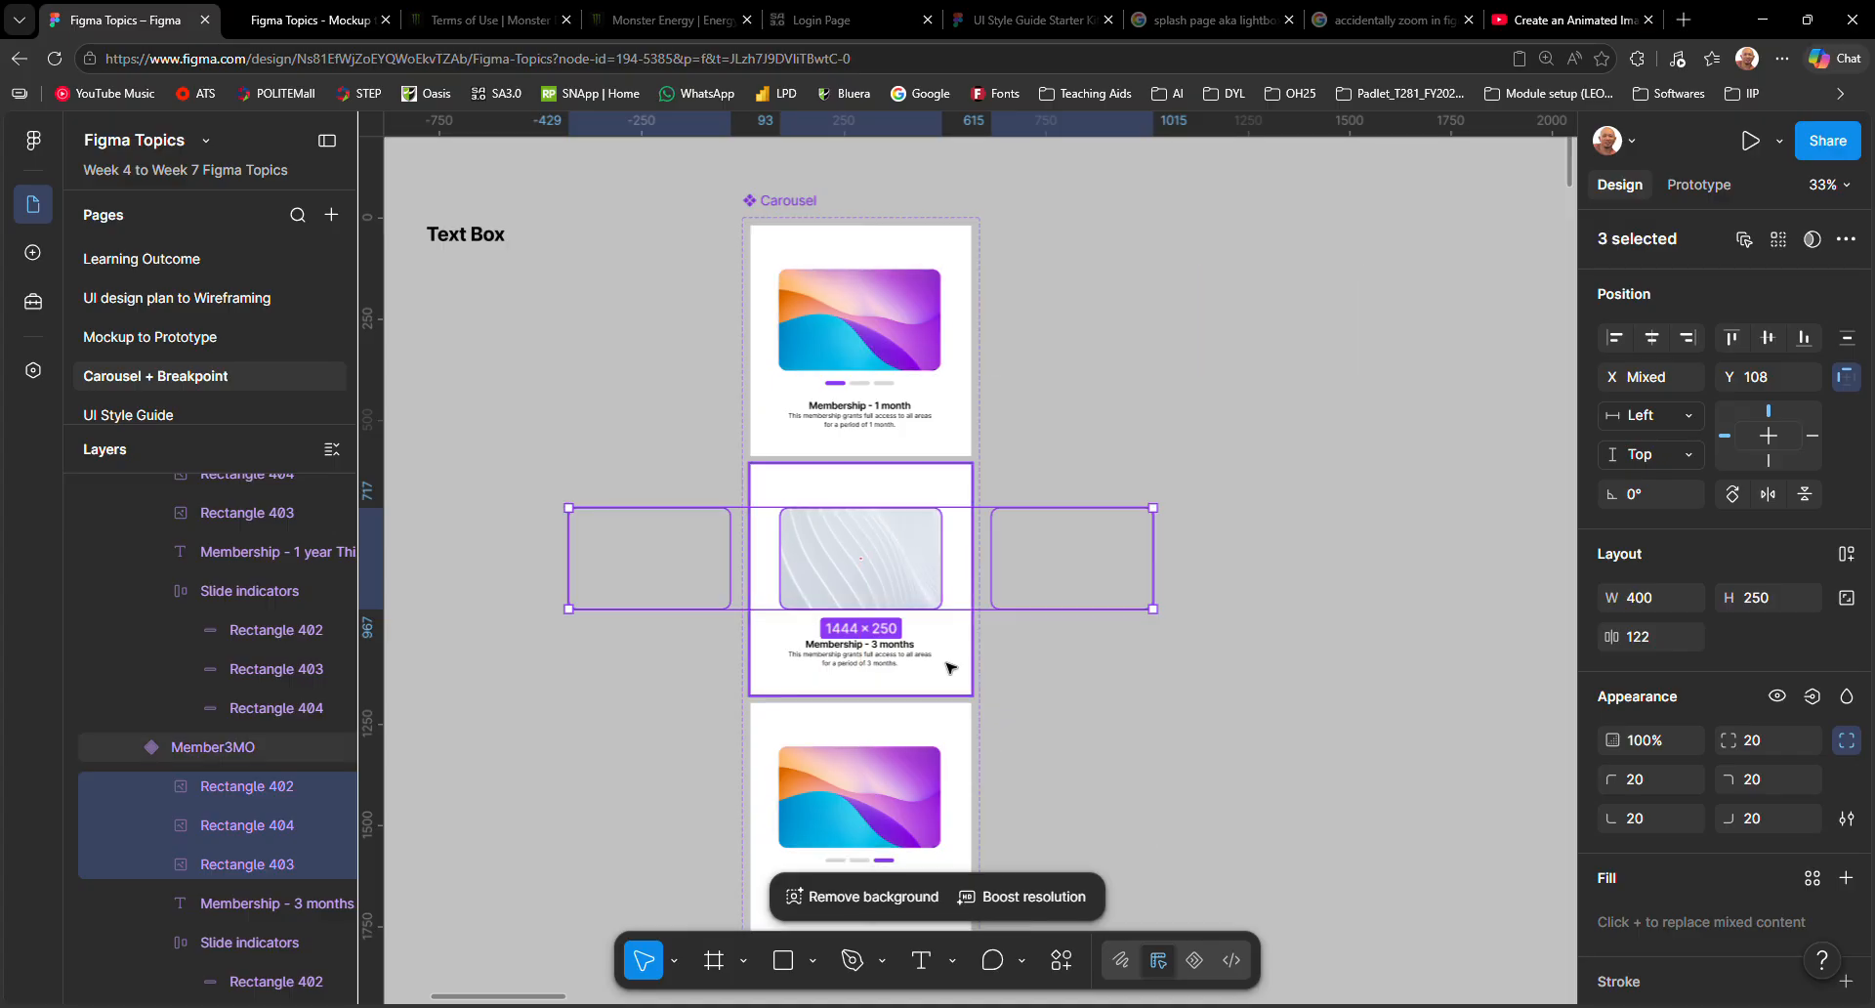
# Move the Member1YR variant's three image rectangles together about 1044 px left so the third, dark blue image sits inside the variant.
pyautogui.scroll(2, 950, 669)
pyautogui.scroll(-3, 951, 669)
pyautogui.scroll(-3, 949, 666)
pyautogui.scroll(1, 943, 640)
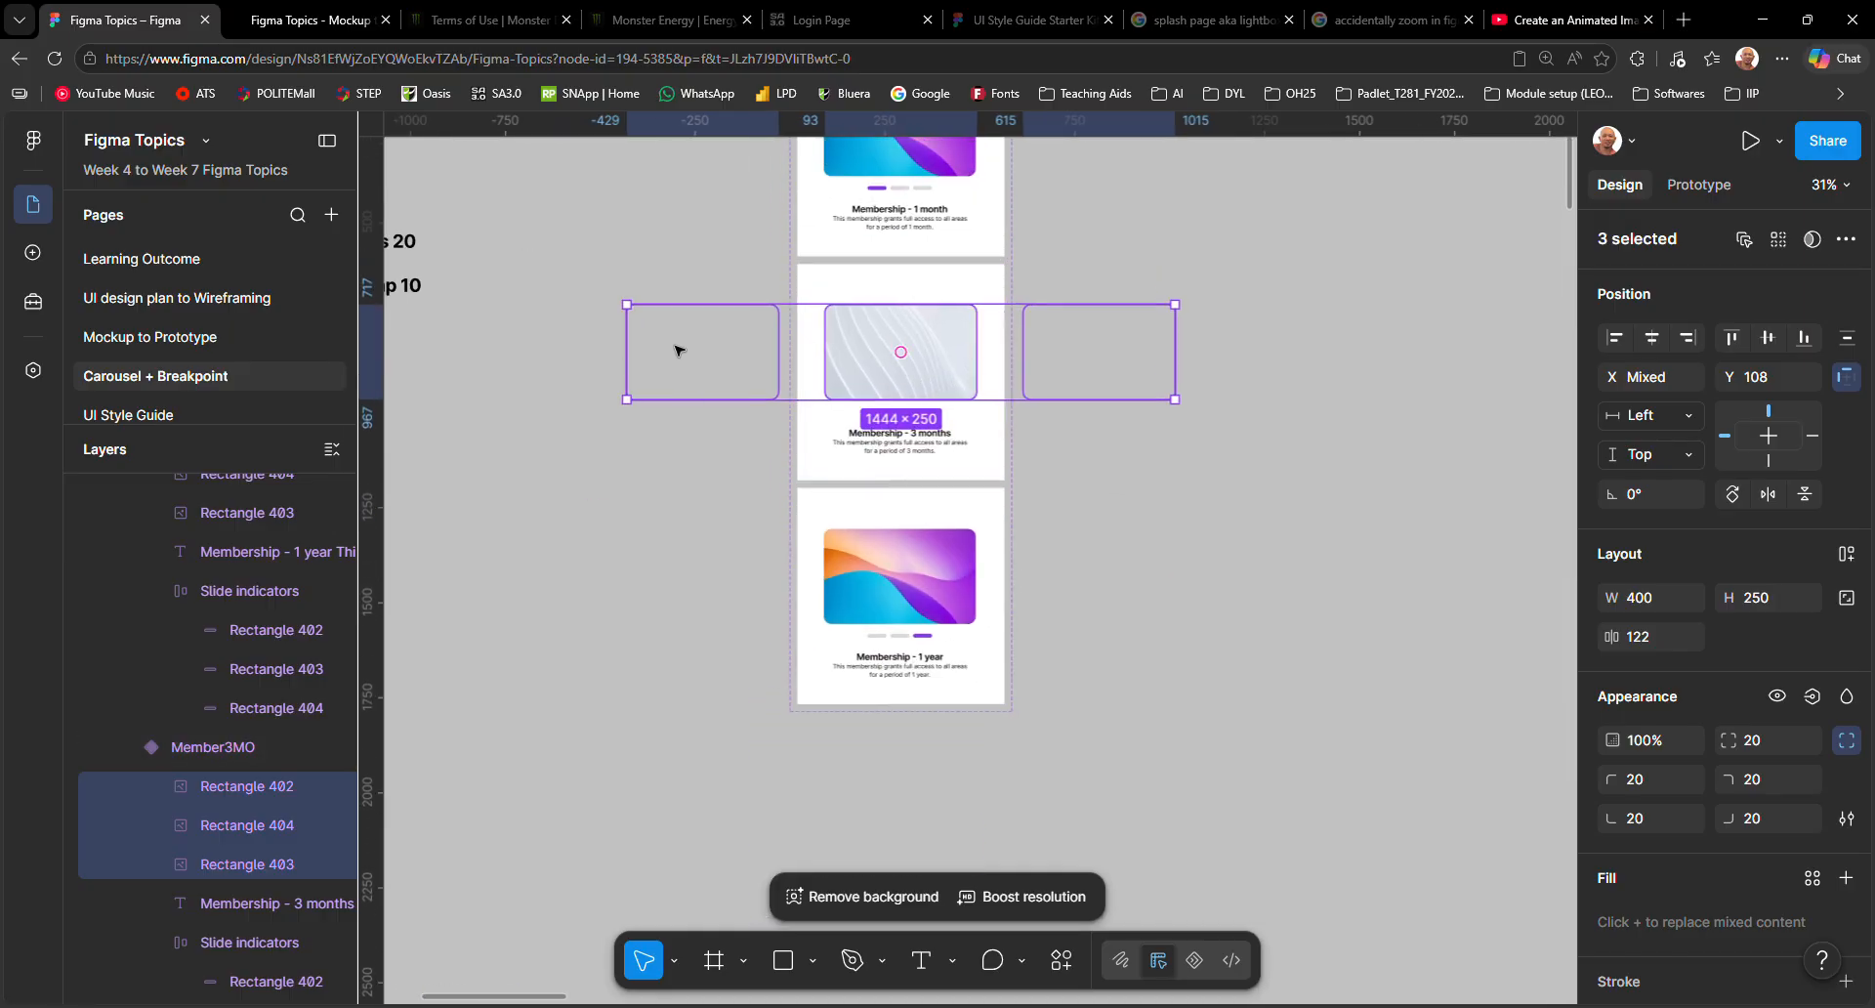
pyautogui.click(900, 582)
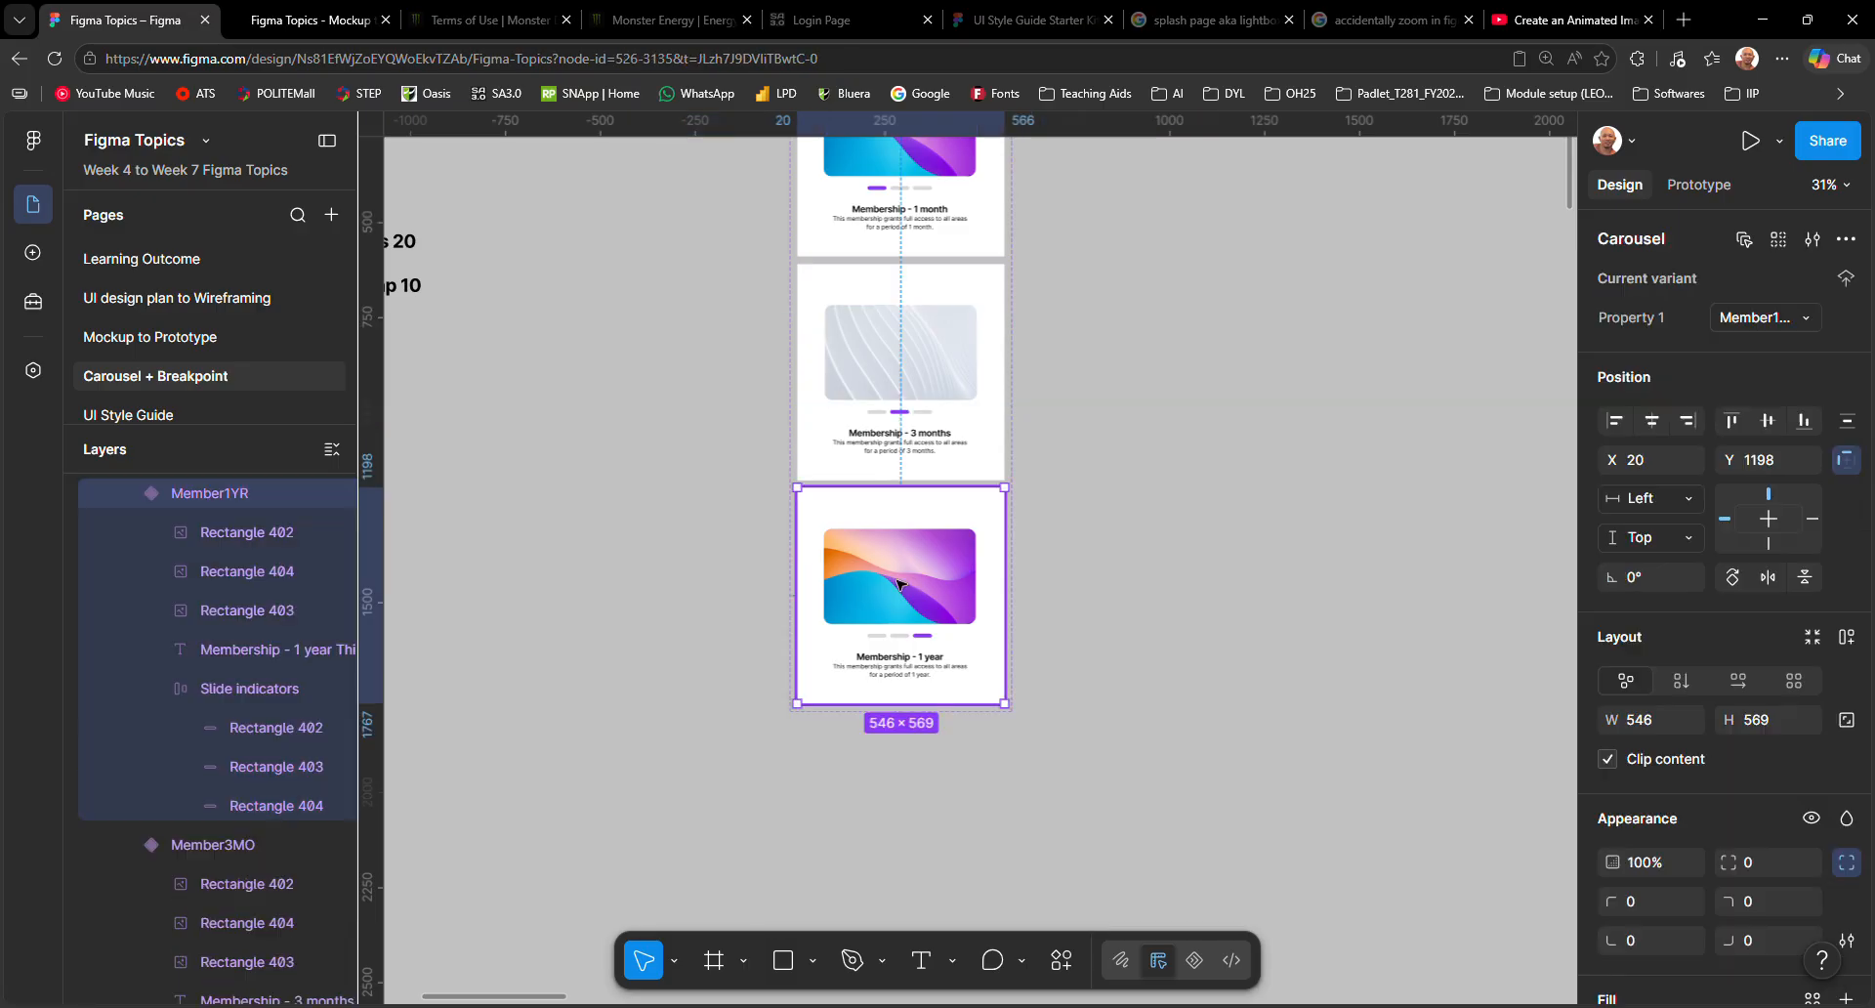
pyautogui.click(900, 583)
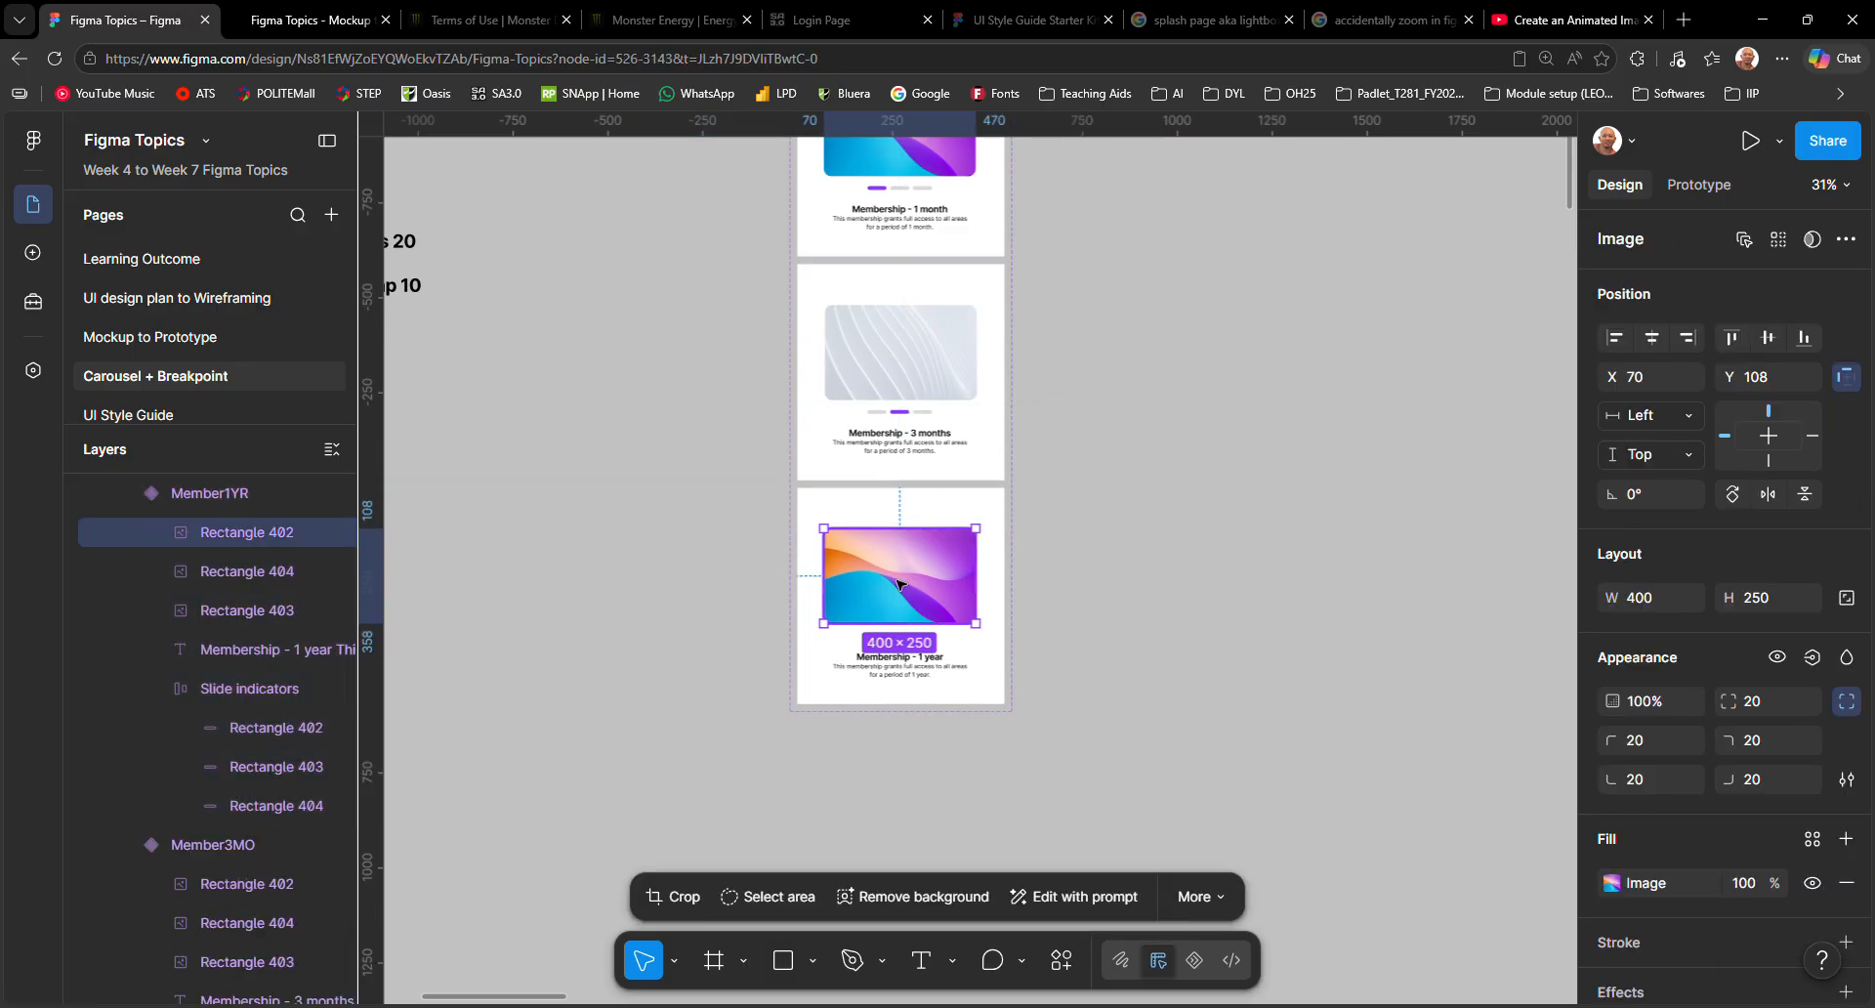
pyautogui.keyDown('shift'); pyautogui.click(231, 578); pyautogui.keyUp('shift')
pyautogui.click(239, 612)
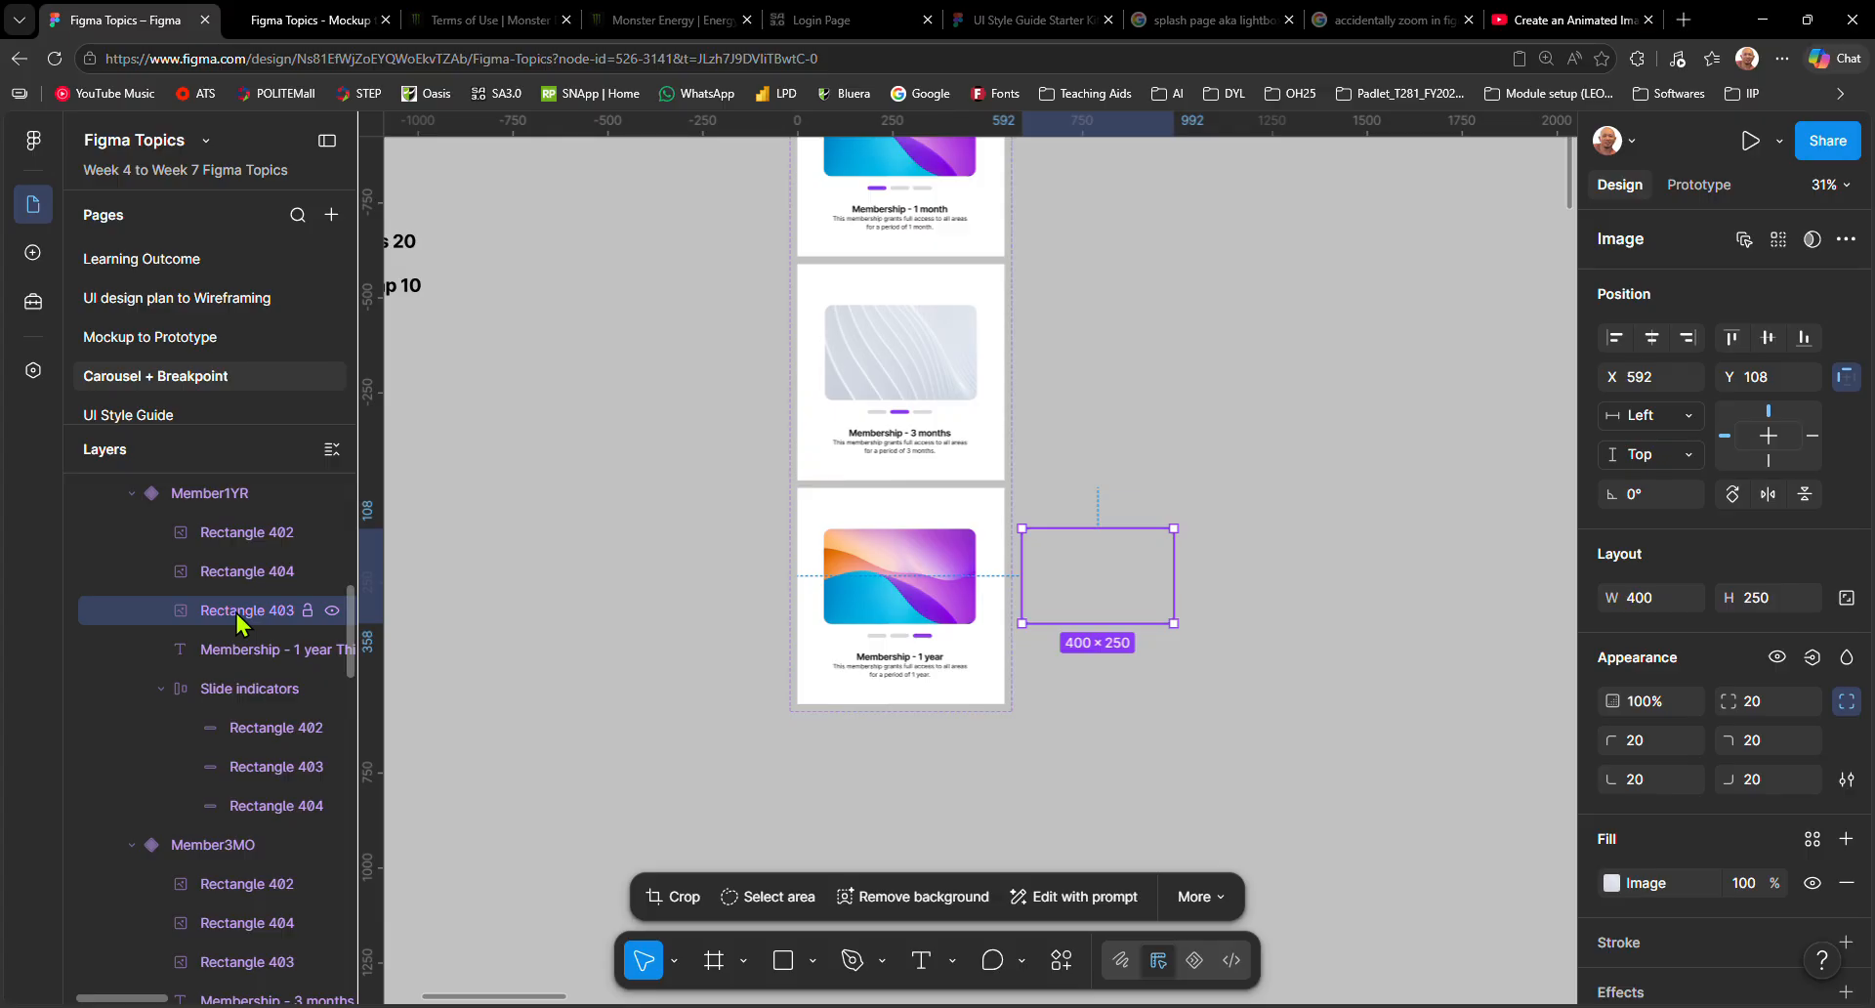
pyautogui.keyDown('shift'); pyautogui.click(236, 575); pyautogui.keyUp('shift')
pyautogui.keyDown('shift'); pyautogui.click(236, 537); pyautogui.keyUp('shift')
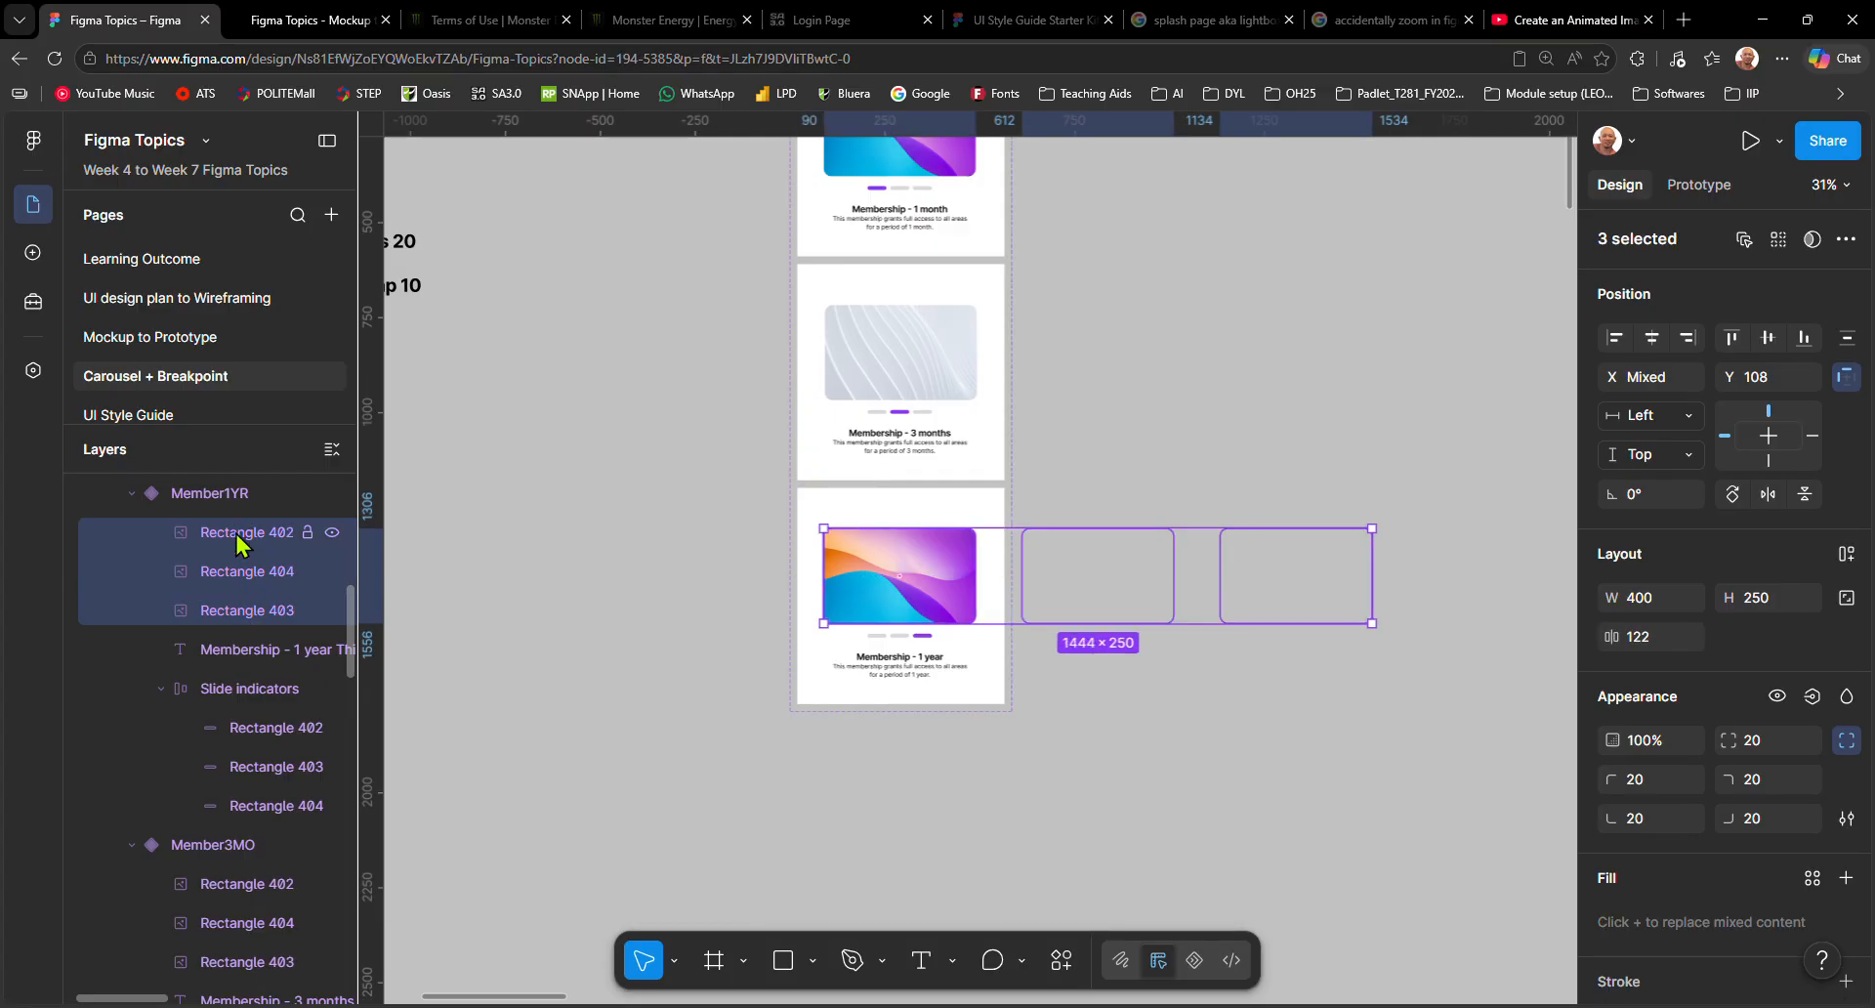
pyautogui.moveTo(1315, 579); pyautogui.dragTo(916, 570)
pyautogui.scroll(2, 1024, 633)
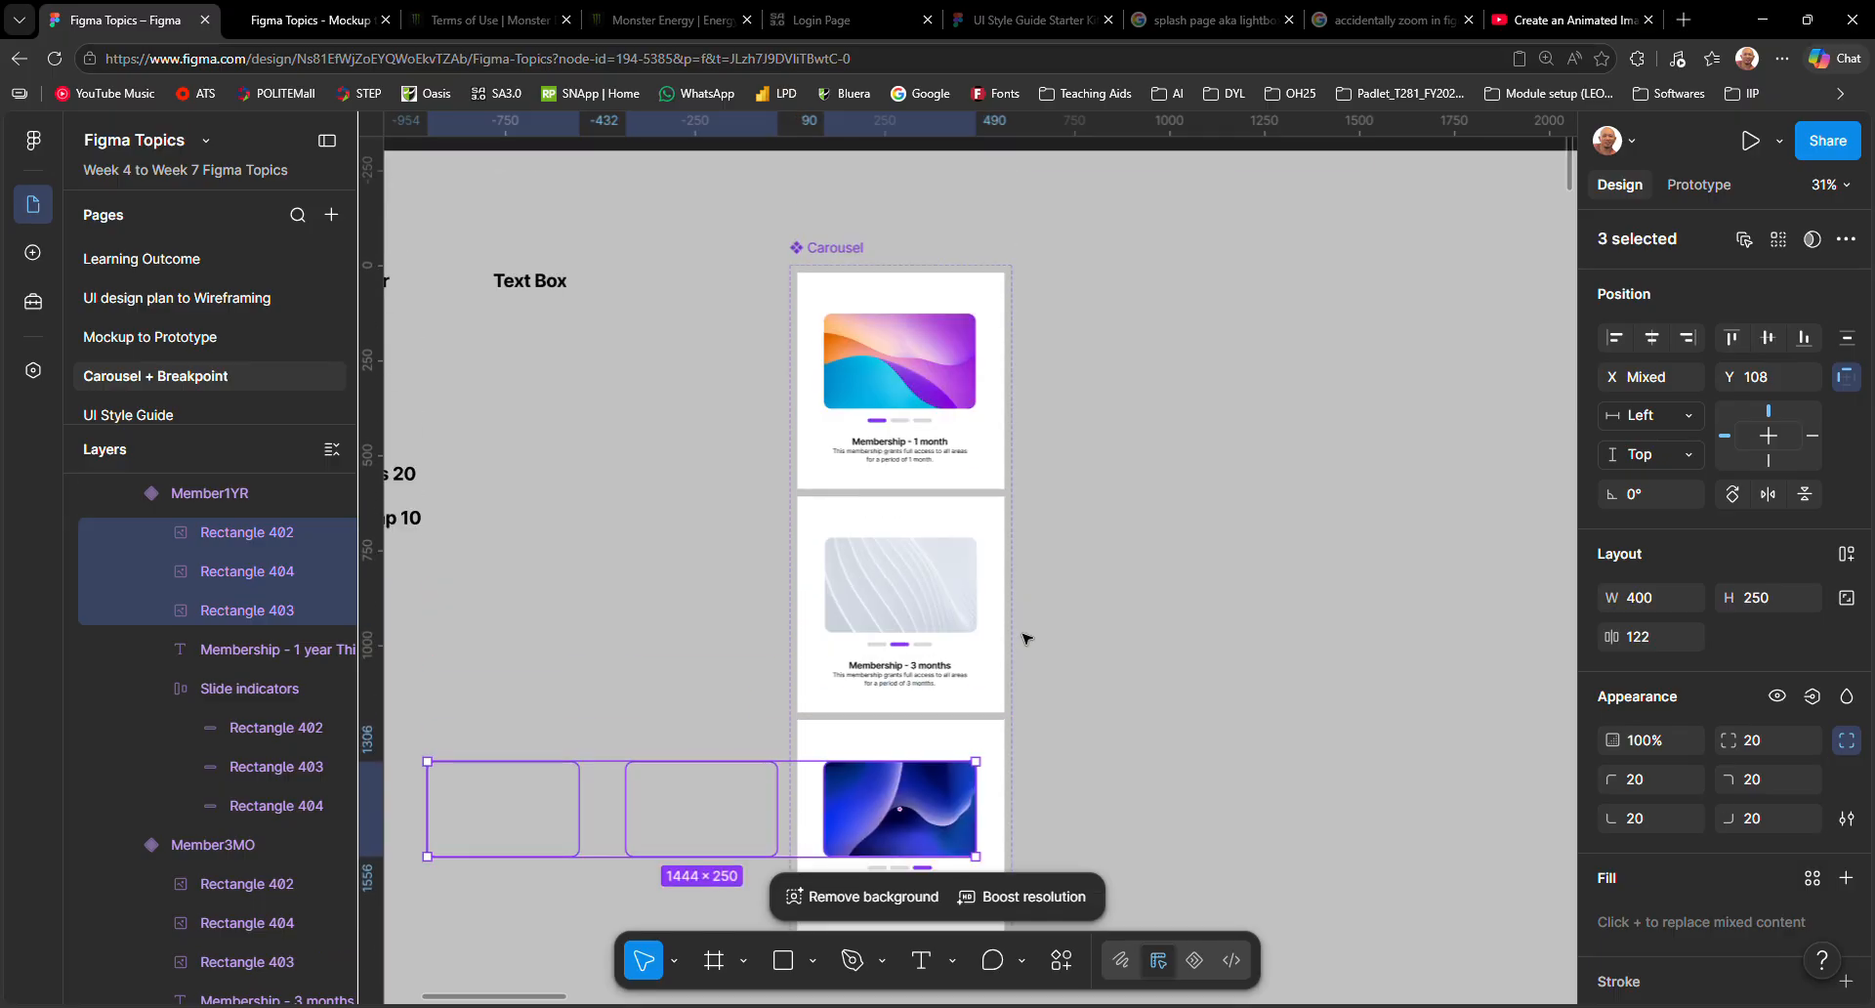
pyautogui.scroll(-1, 1096, 612)
pyautogui.scroll(-2, 1105, 615)
pyautogui.click(1100, 619)
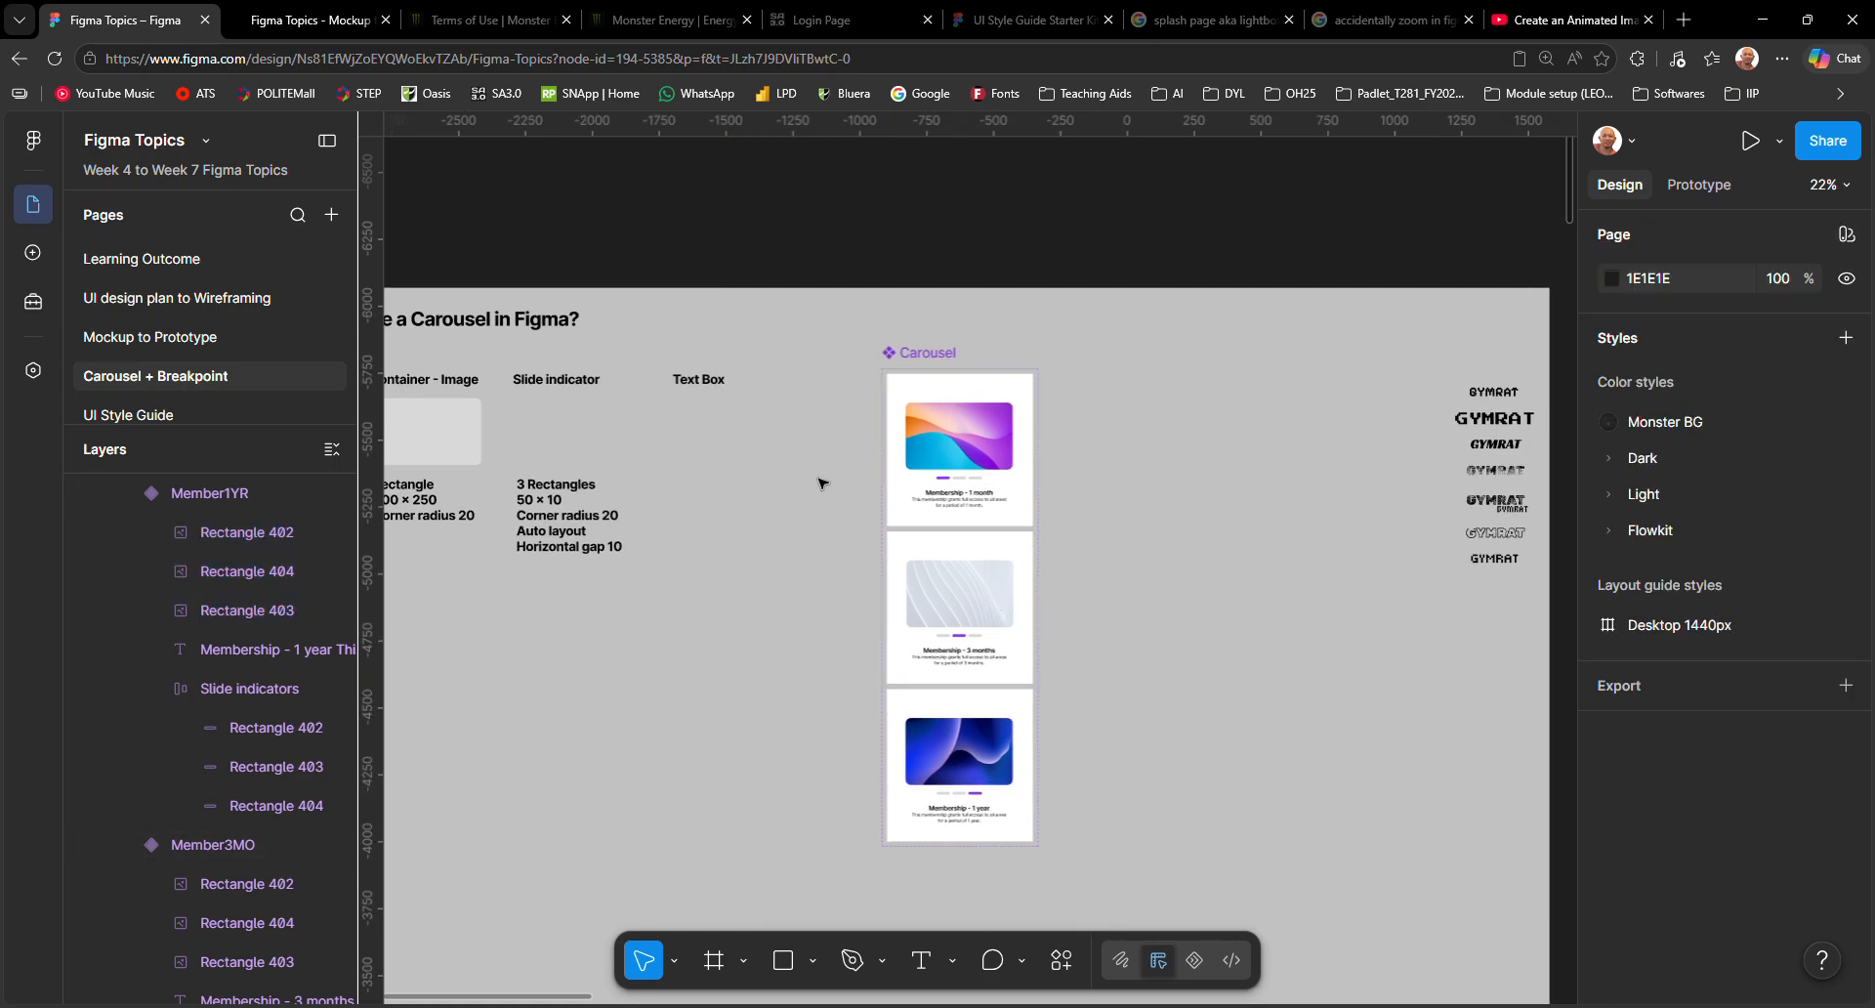
# Prototype the Member1MO variant's colourful image to change to Member3MO with an On drag trigger.
pyautogui.hscroll(3, 822, 482)
pyautogui.click(859, 379)
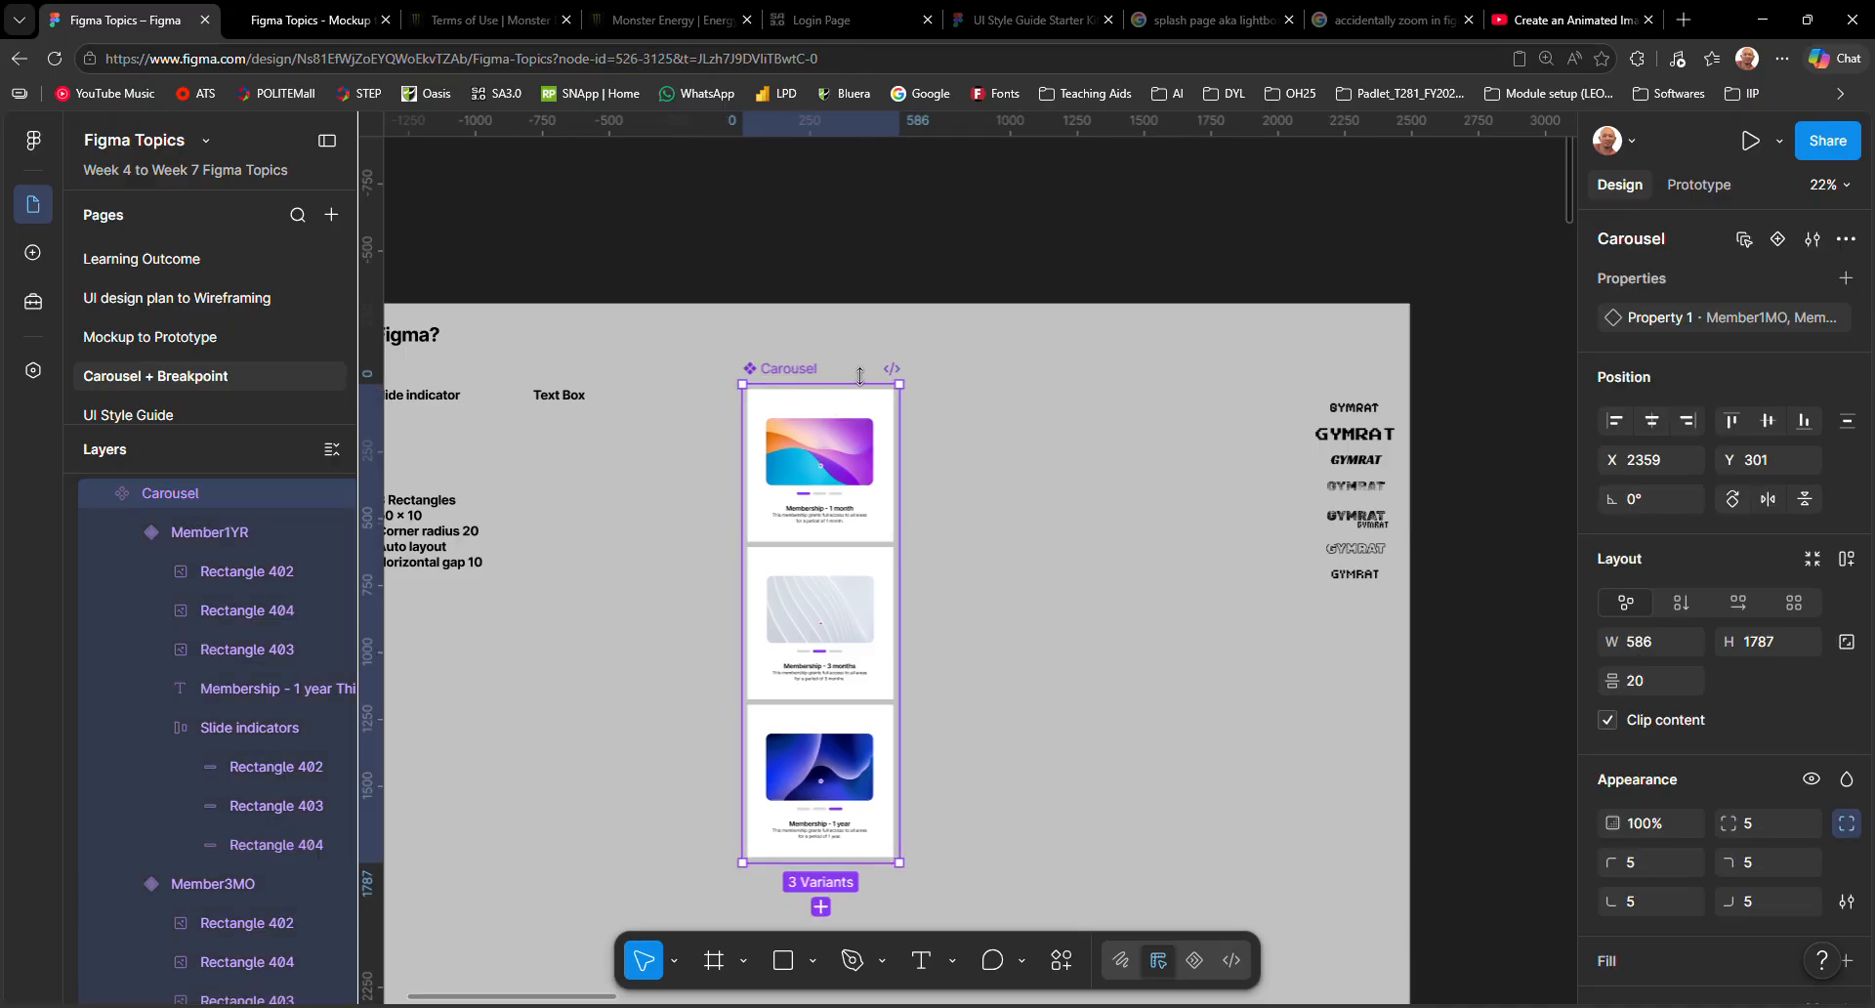
pyautogui.click(1722, 185)
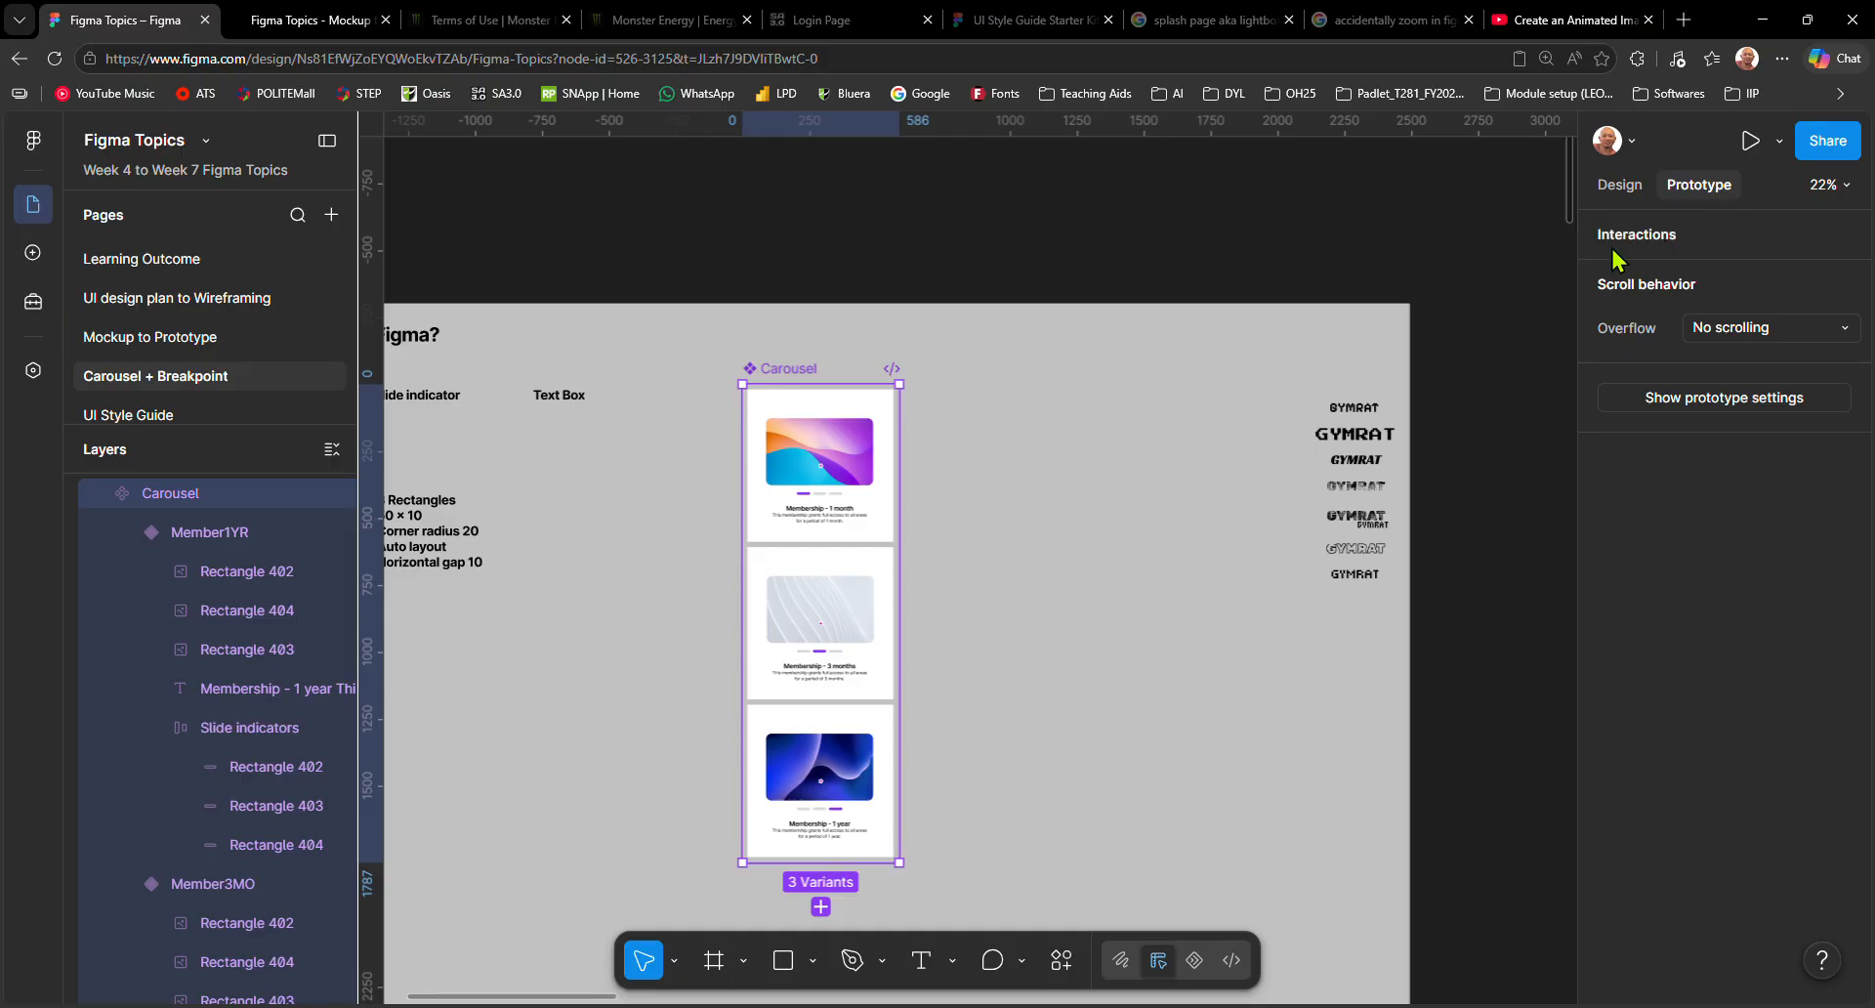
pyautogui.scroll(5, 846, 461)
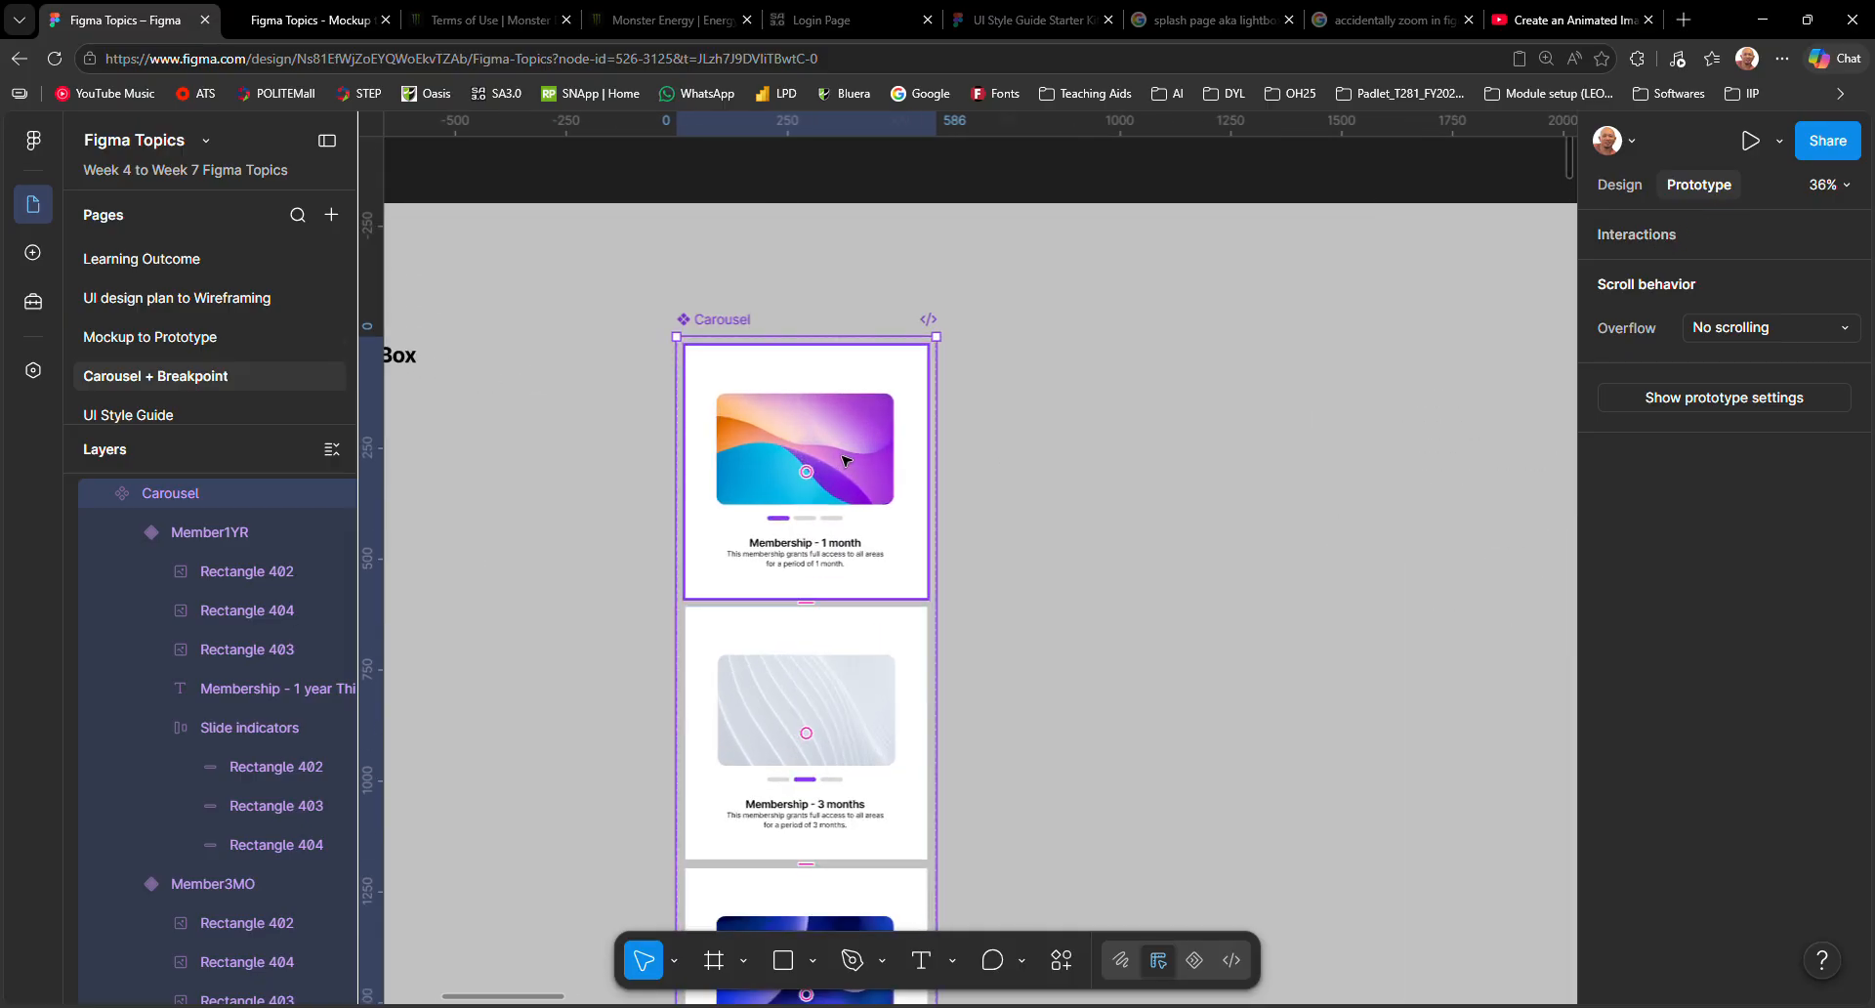
pyautogui.click(884, 396)
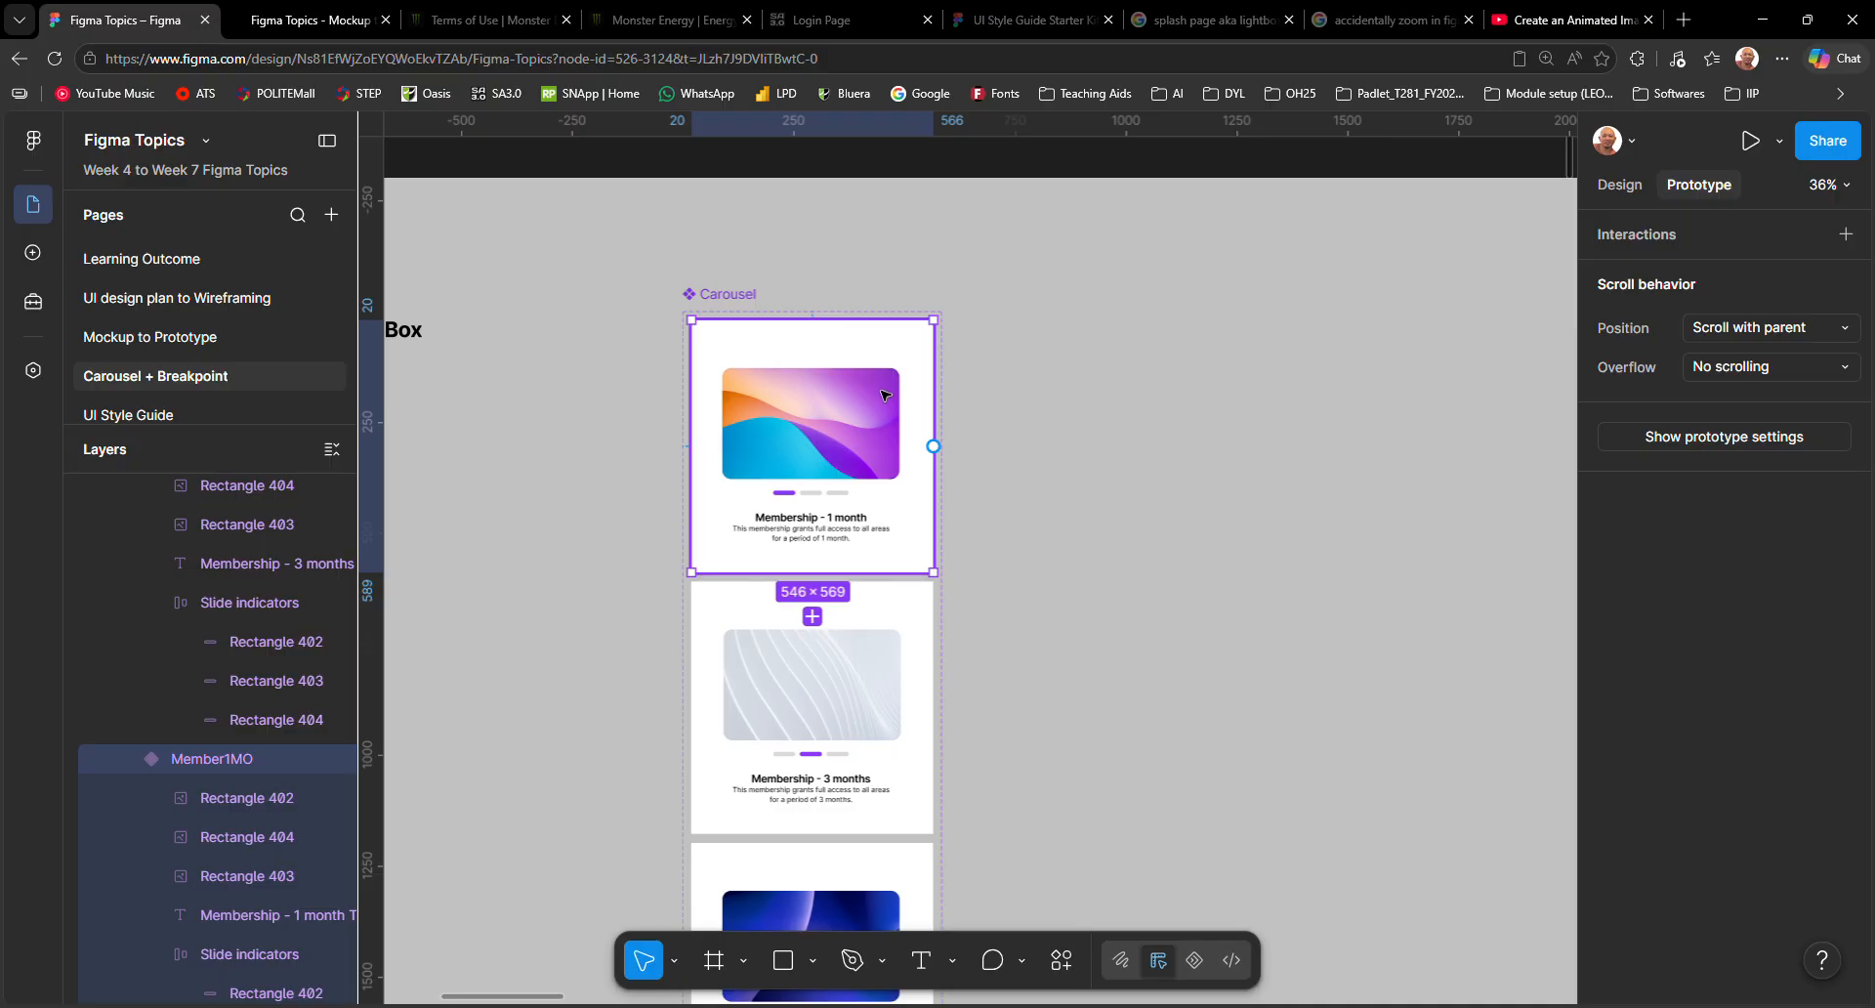
pyautogui.click(865, 410)
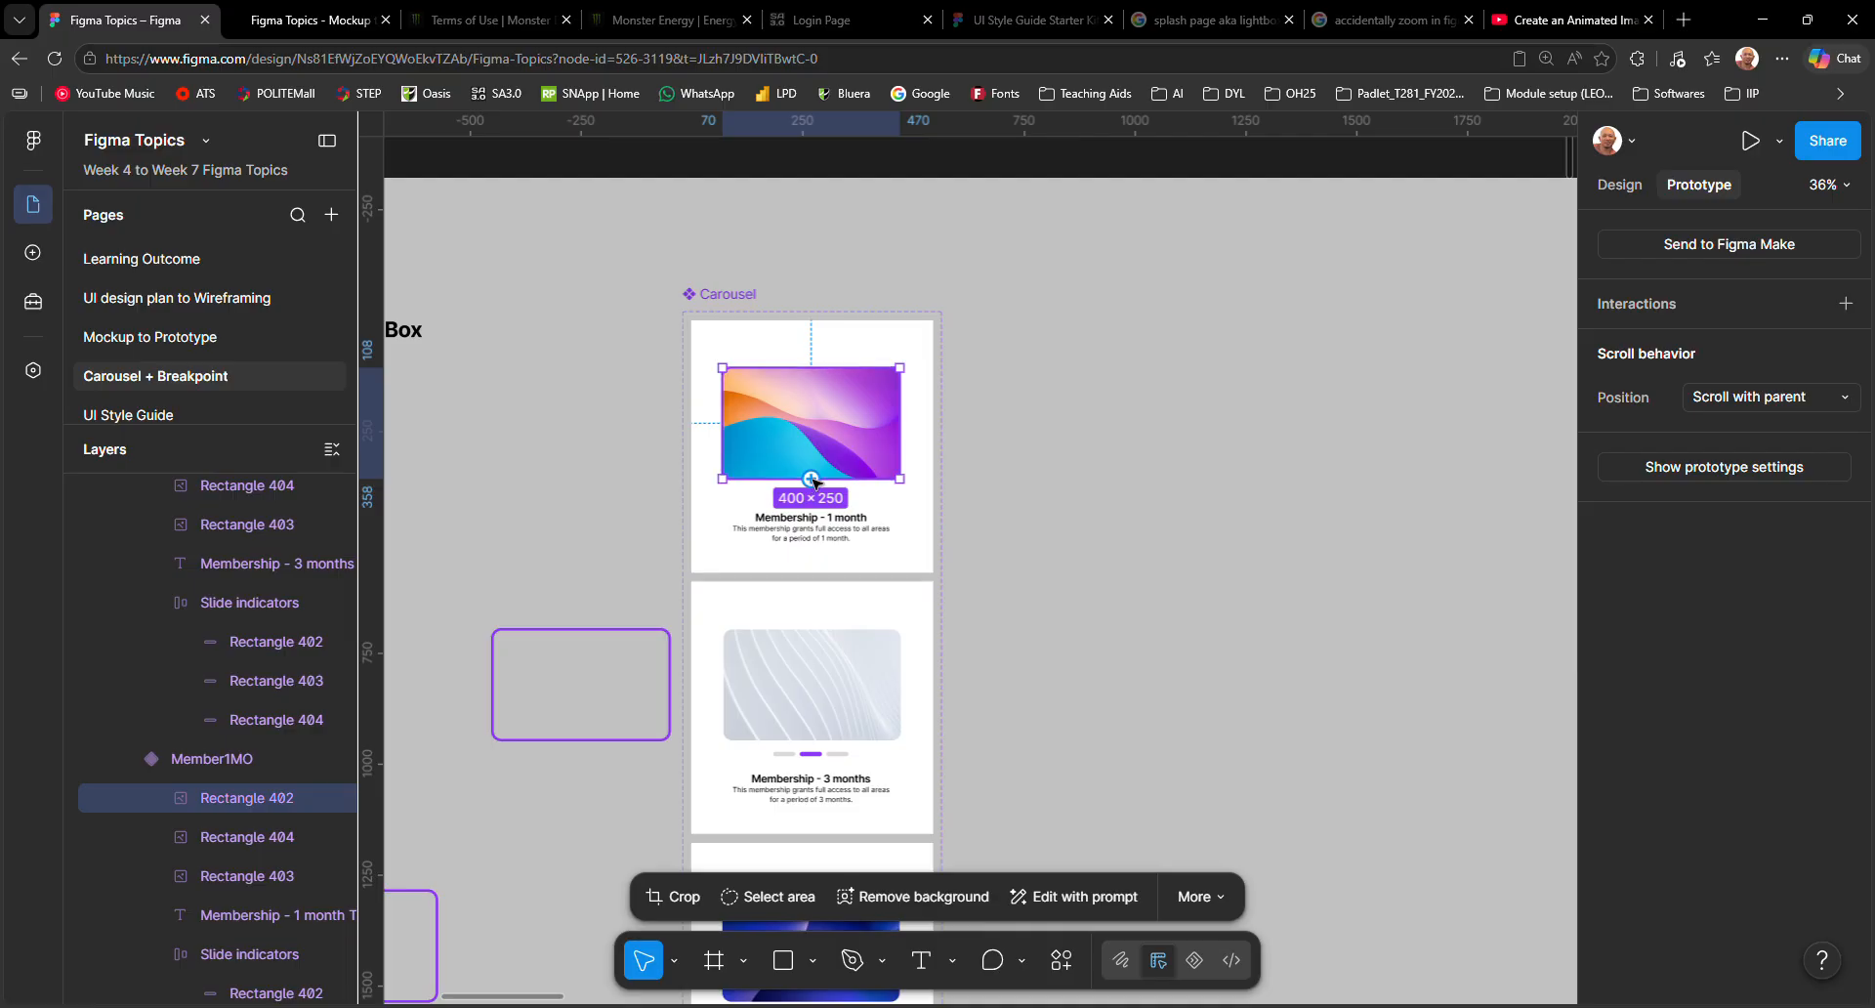
pyautogui.moveTo(811, 478); pyautogui.dragTo(809, 611)
pyautogui.click(857, 706)
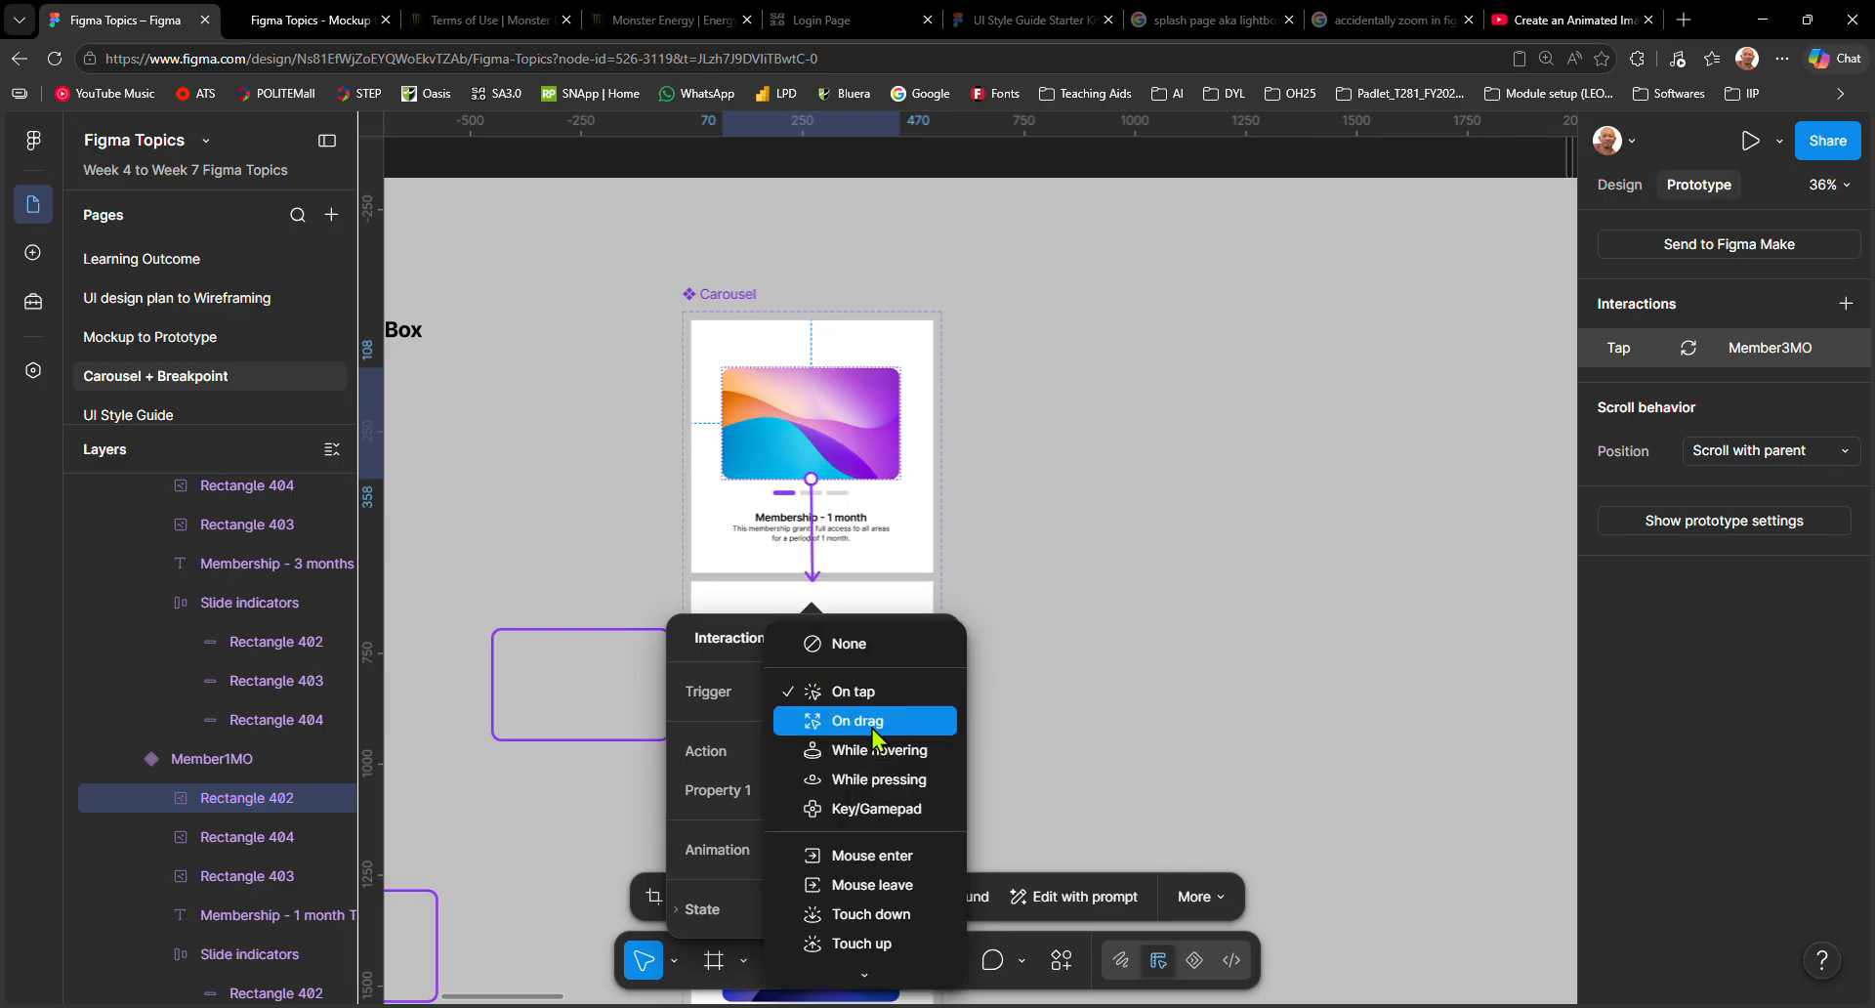
pyautogui.click(871, 729)
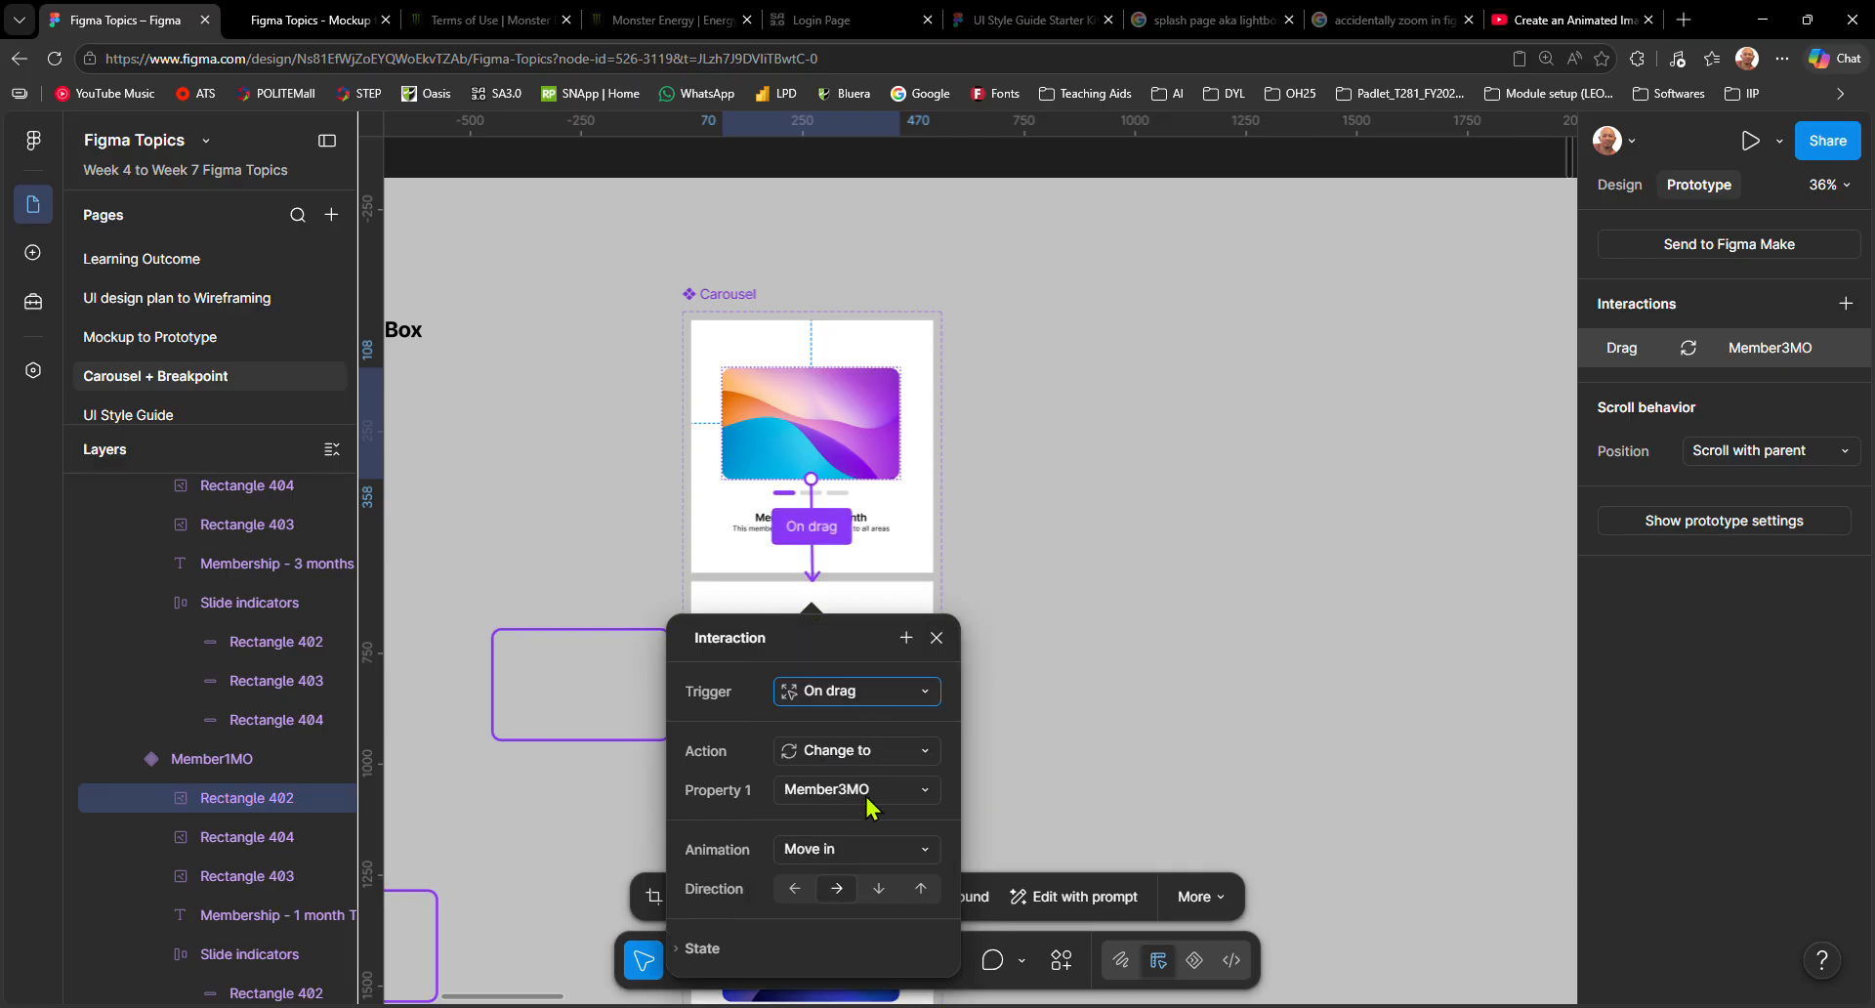
pyautogui.scroll(-3, 859, 782)
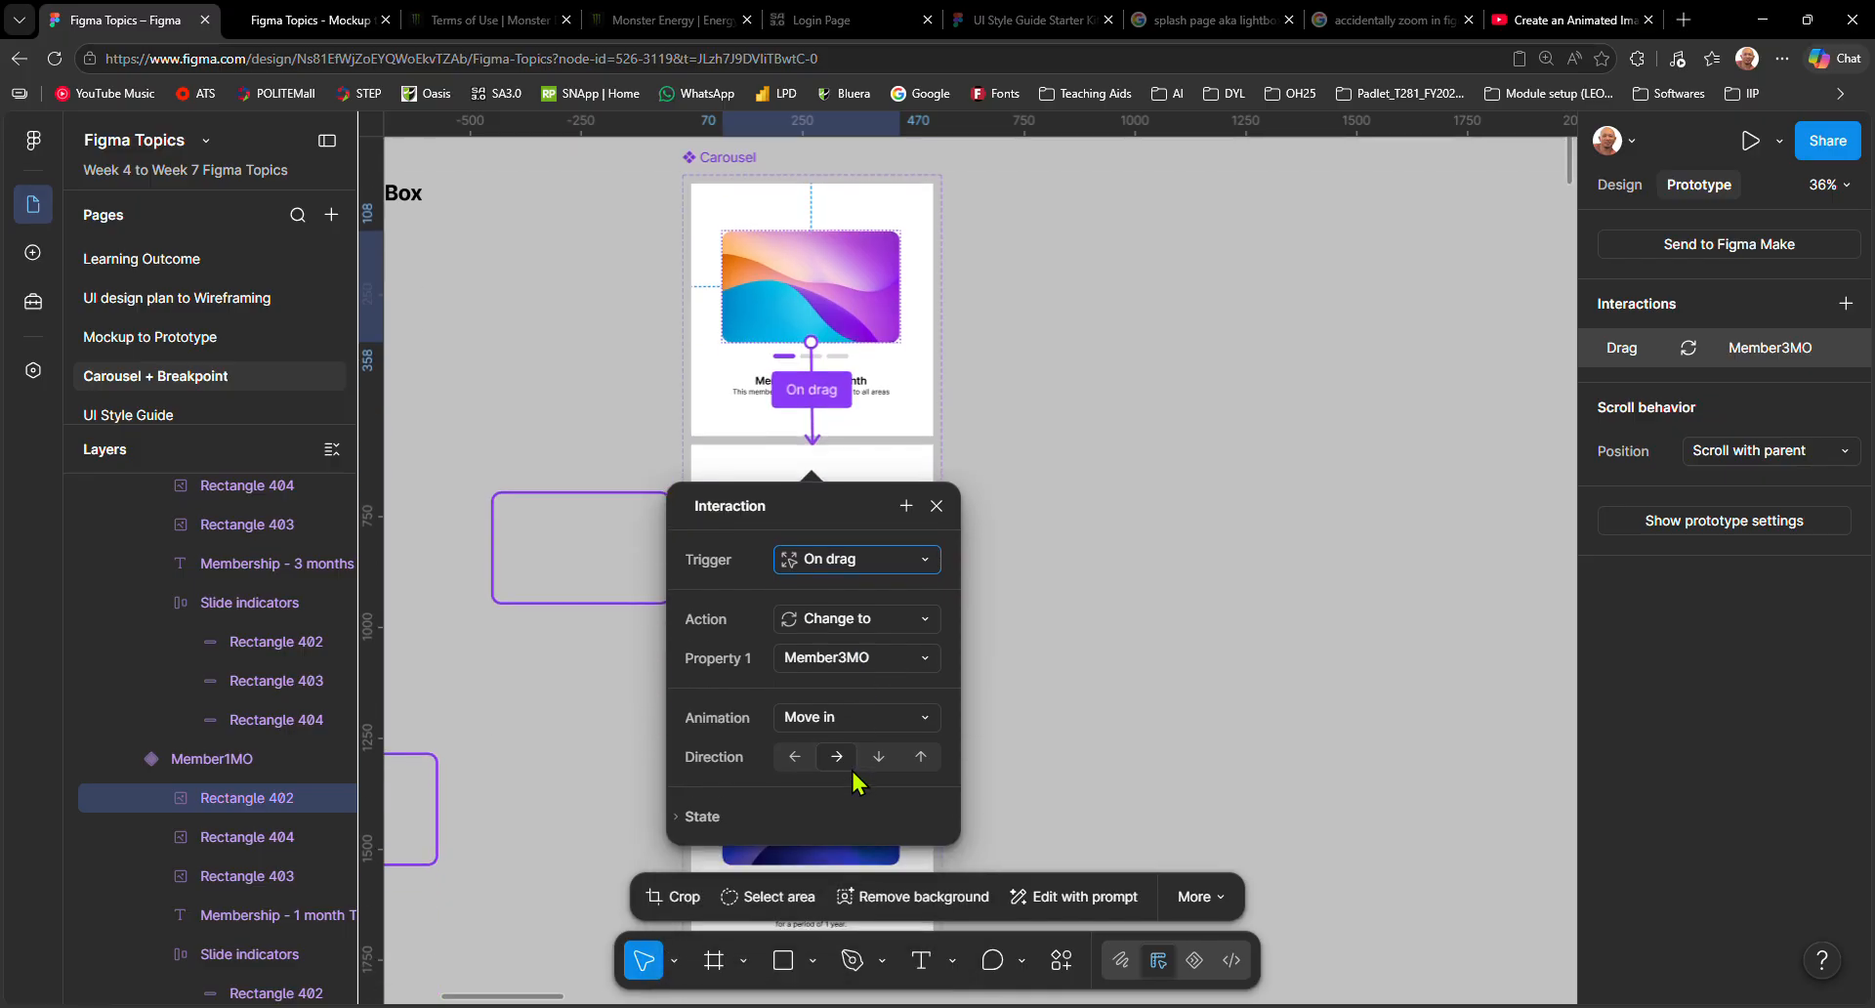
# Prototype the Member3MO variant's pale wavy image to change to Member1MO on drag, using the Smart animate animation.
pyautogui.click(863, 459)
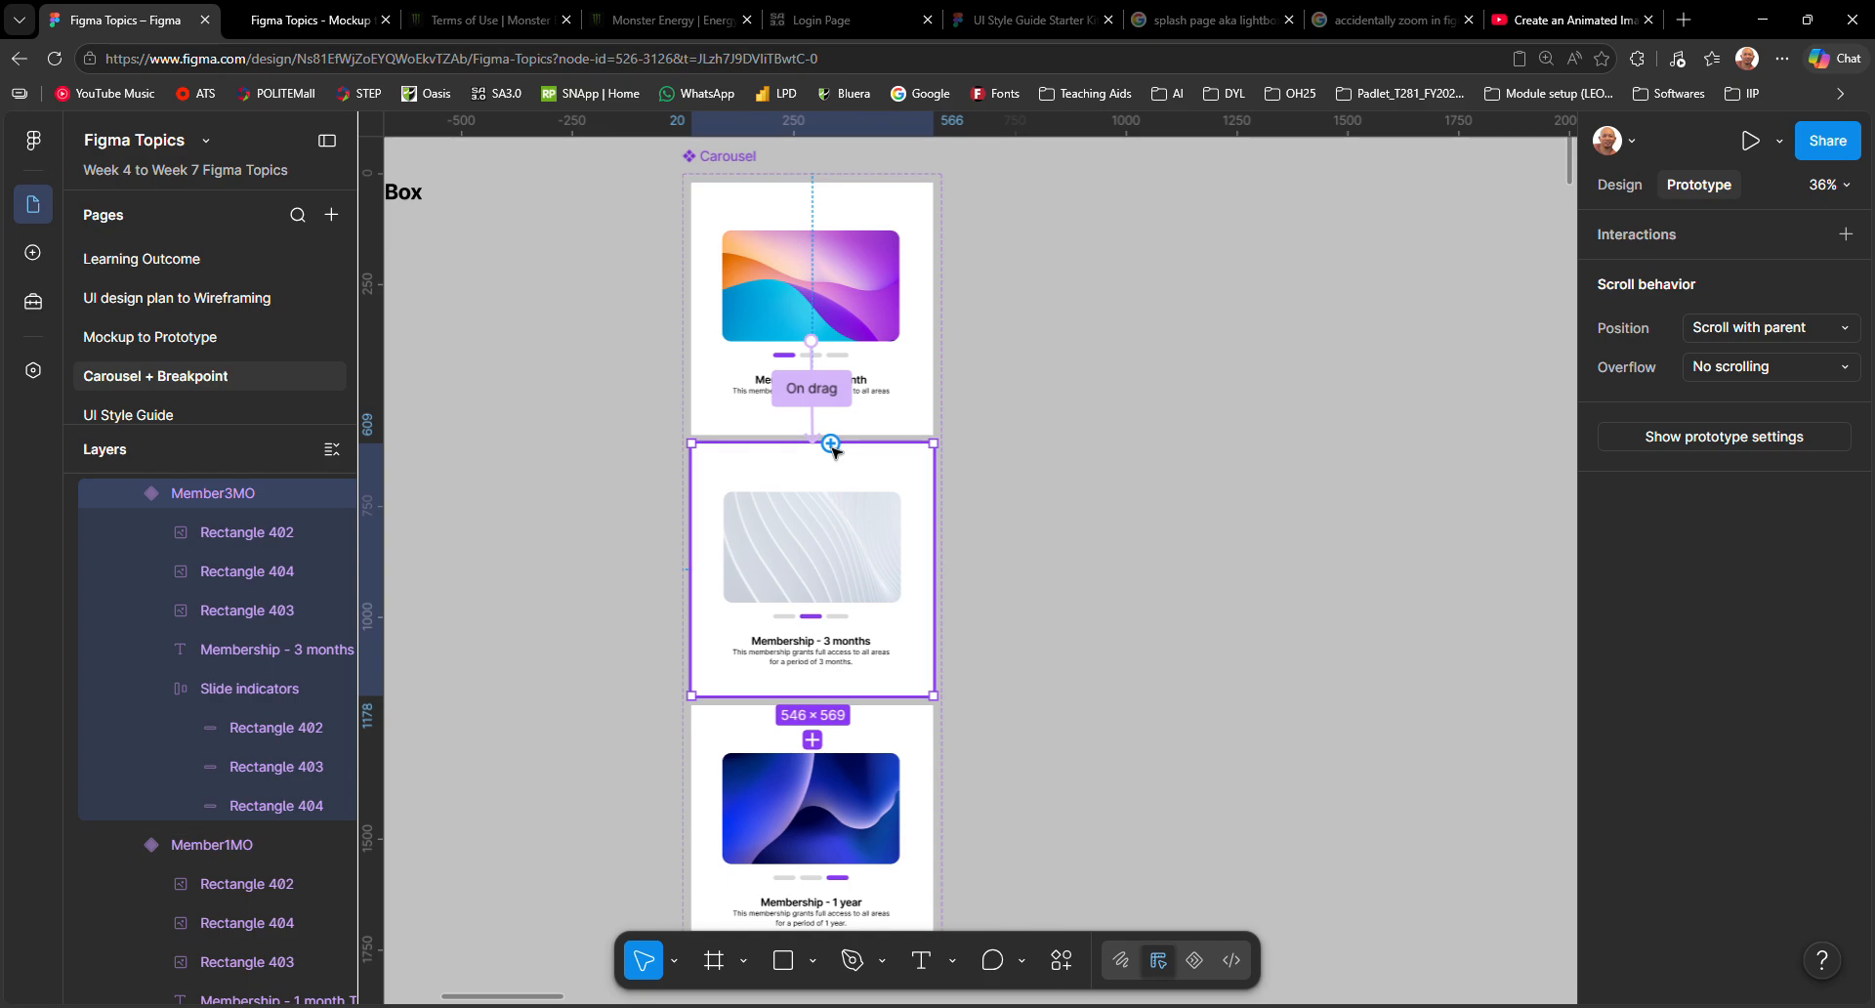
pyautogui.click(823, 522)
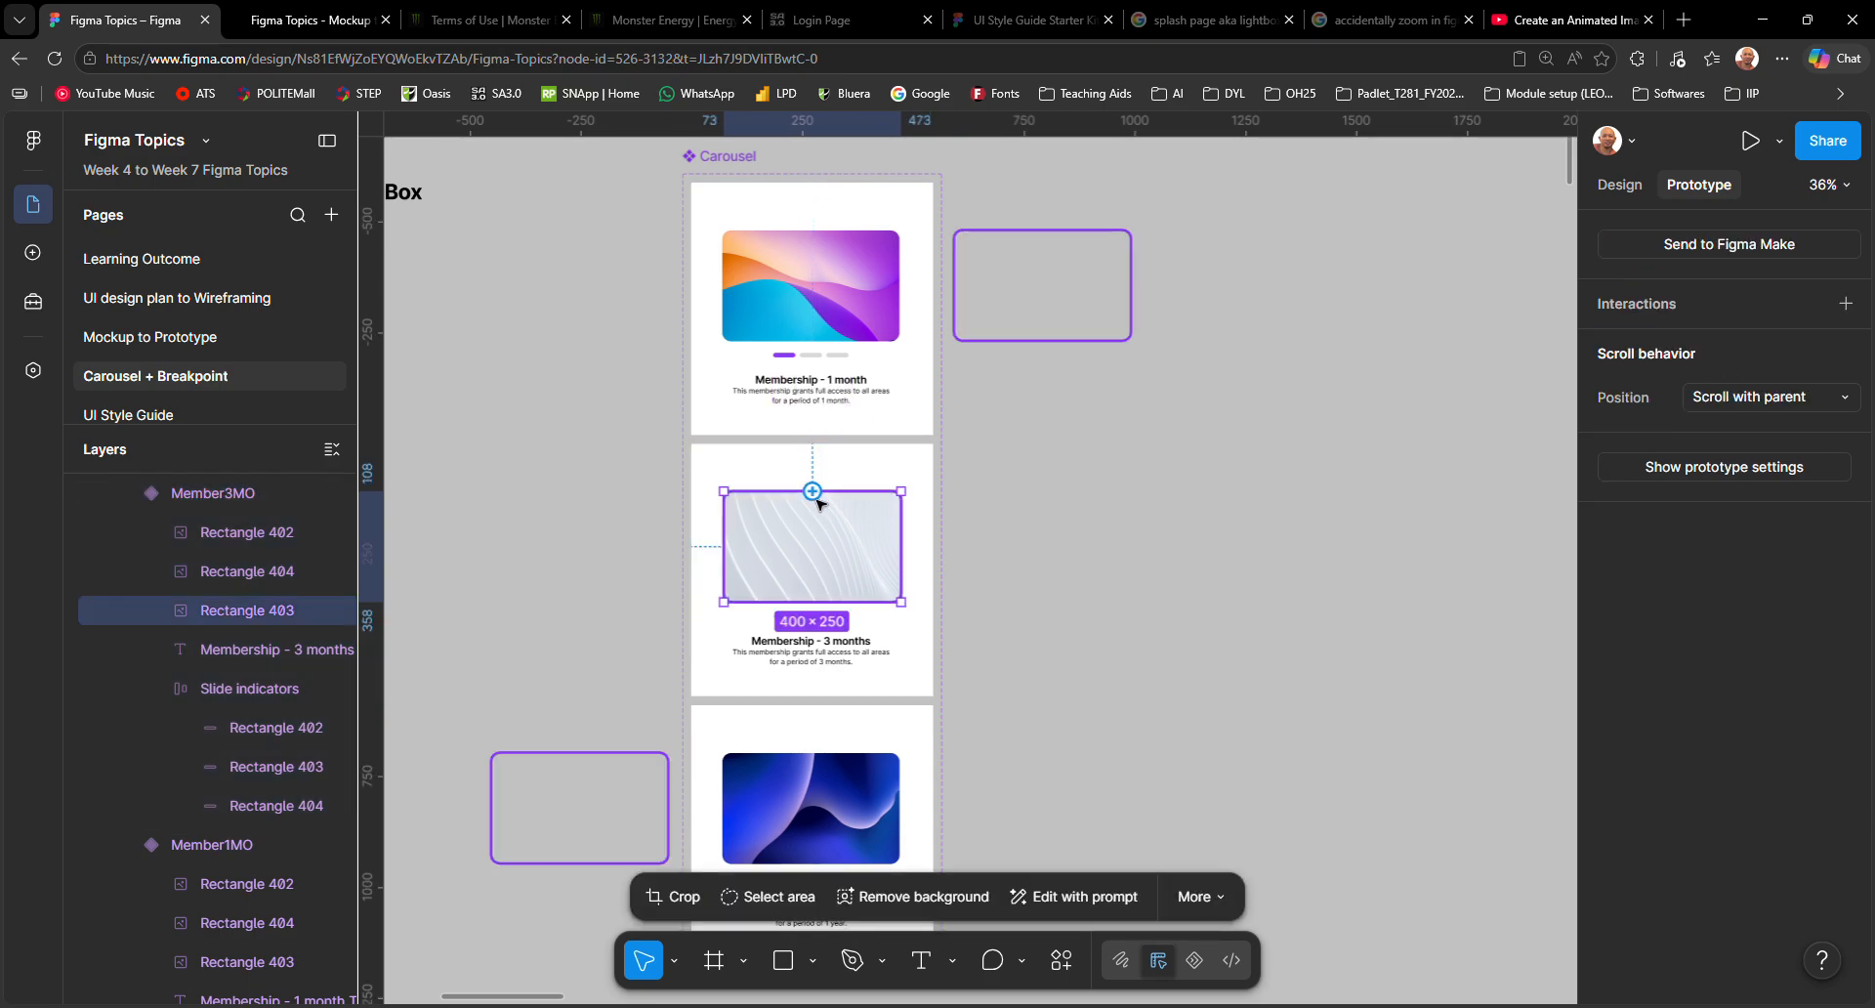
pyautogui.moveTo(813, 492); pyautogui.dragTo(815, 433)
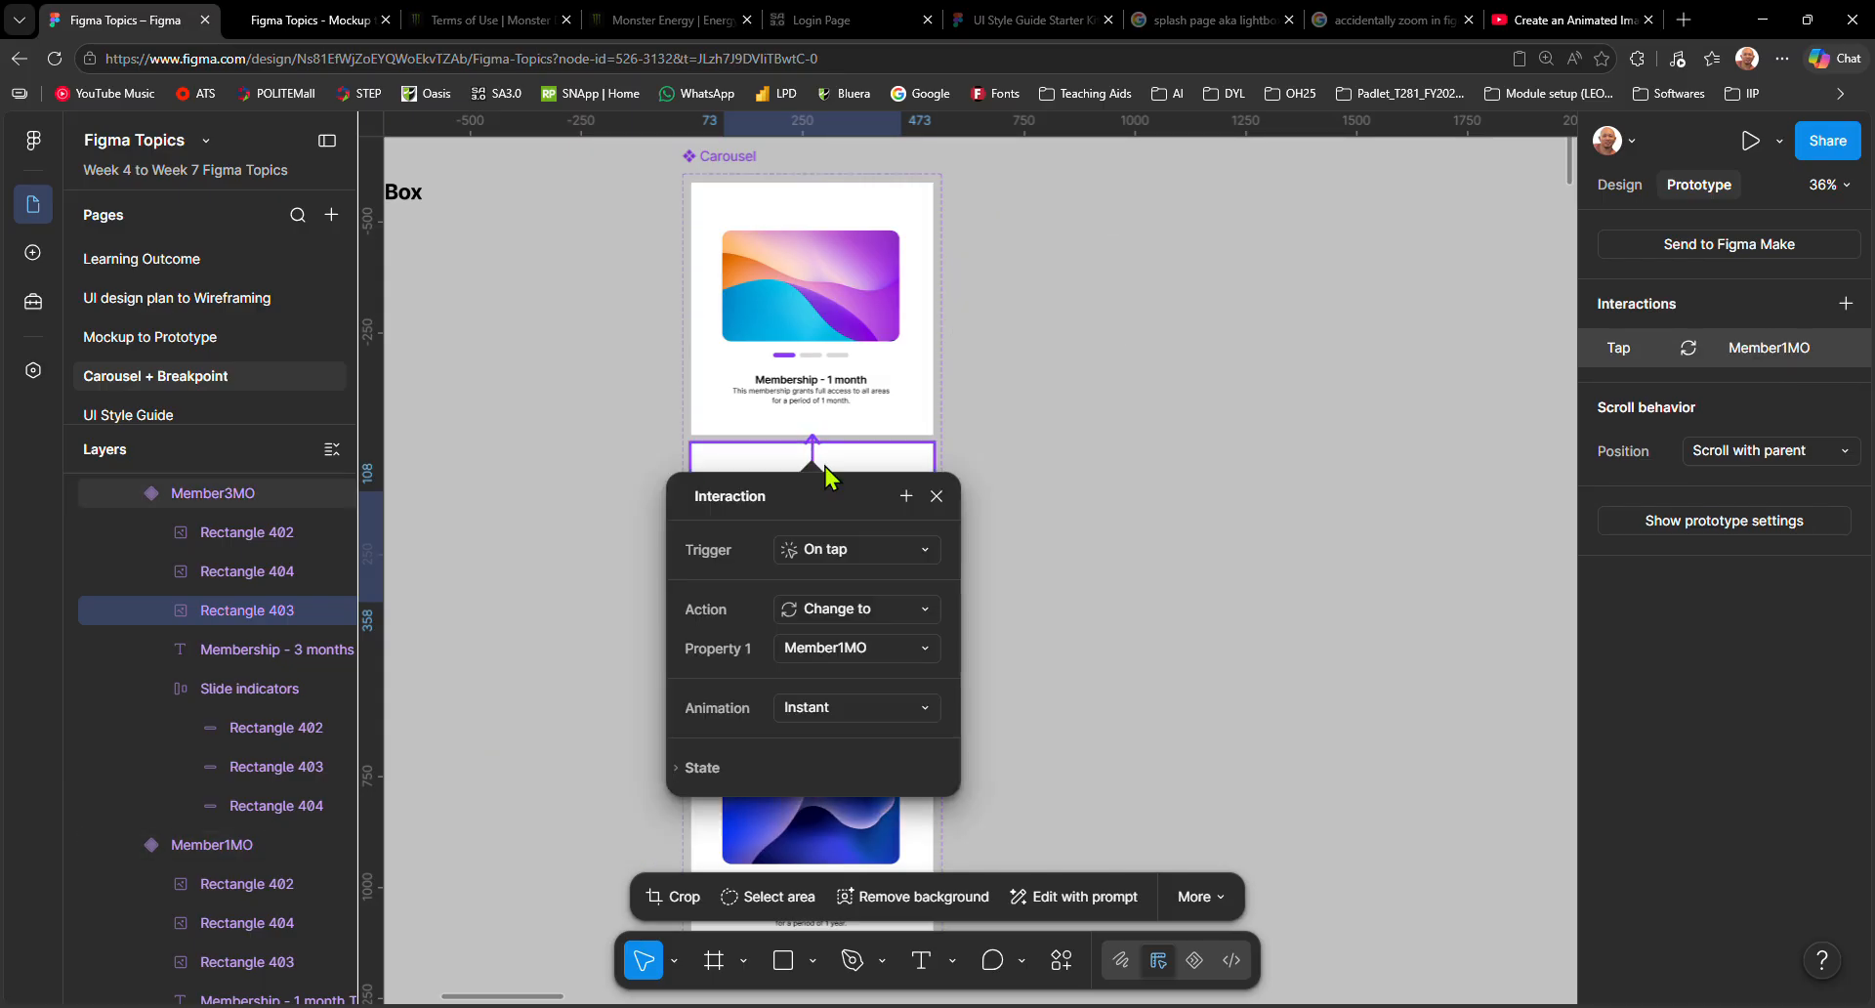
pyautogui.click(835, 550)
pyautogui.click(860, 580)
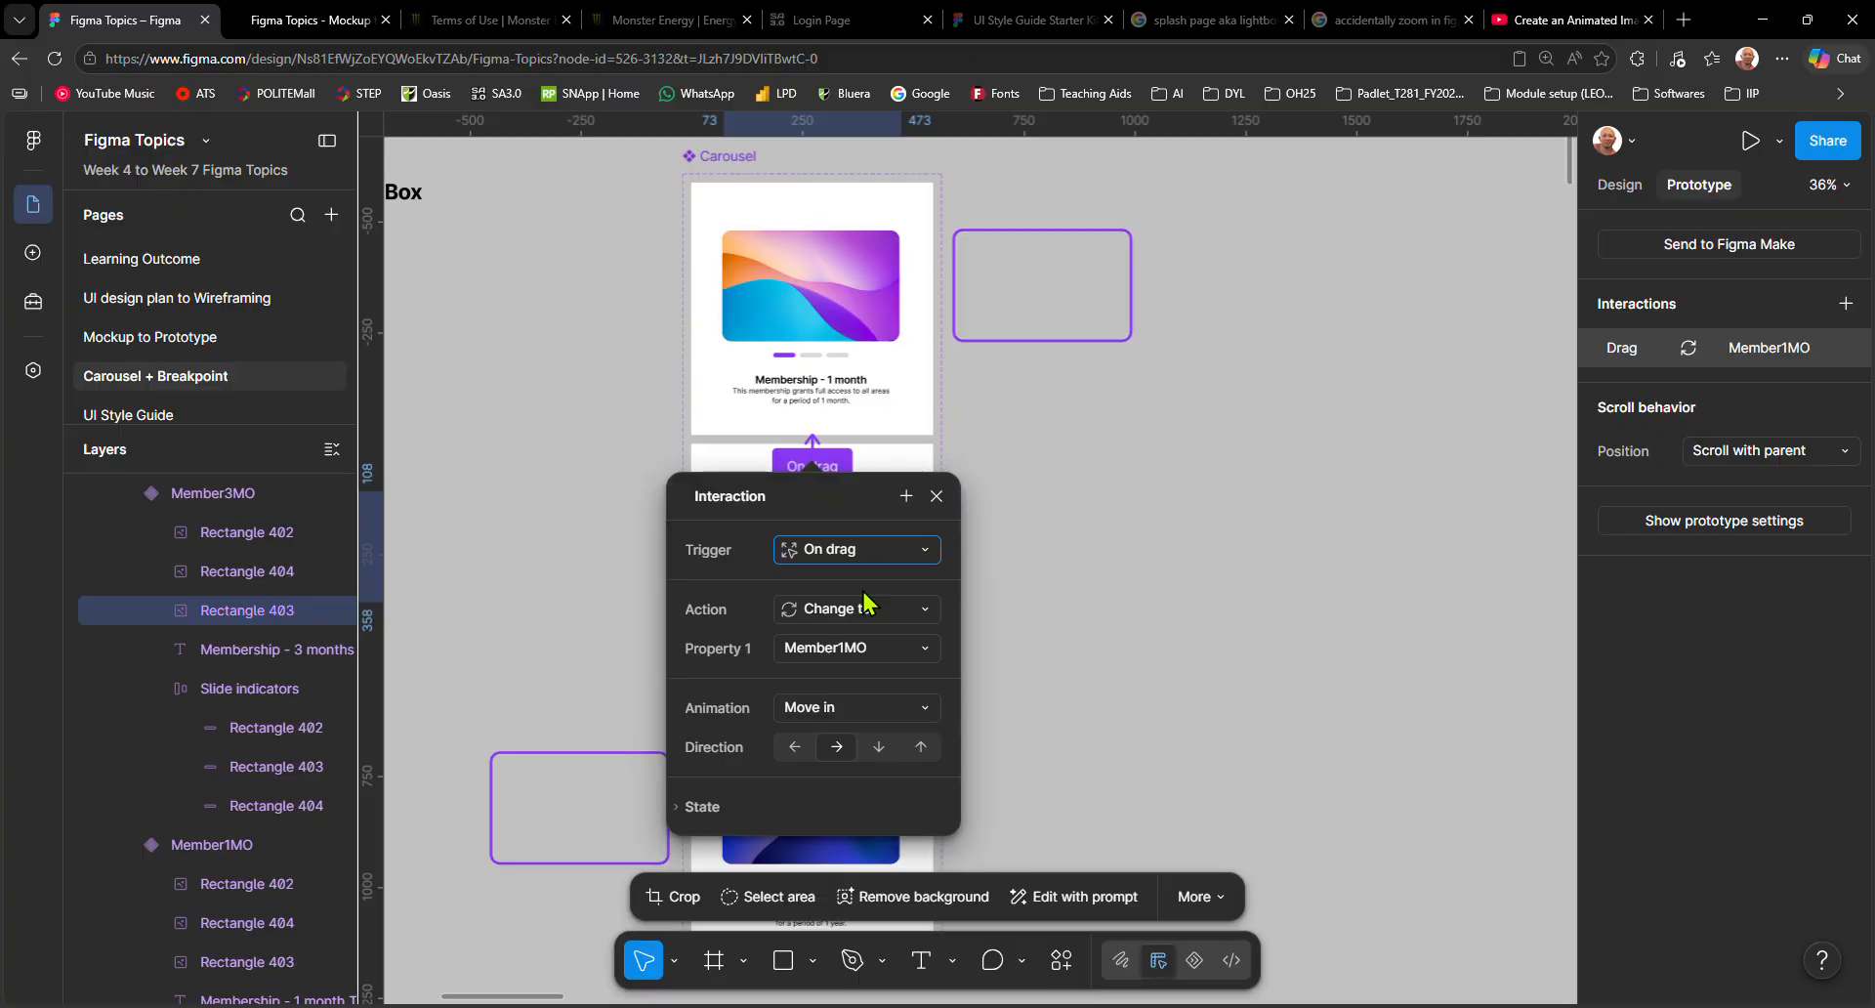
pyautogui.click(859, 710)
pyautogui.click(855, 661)
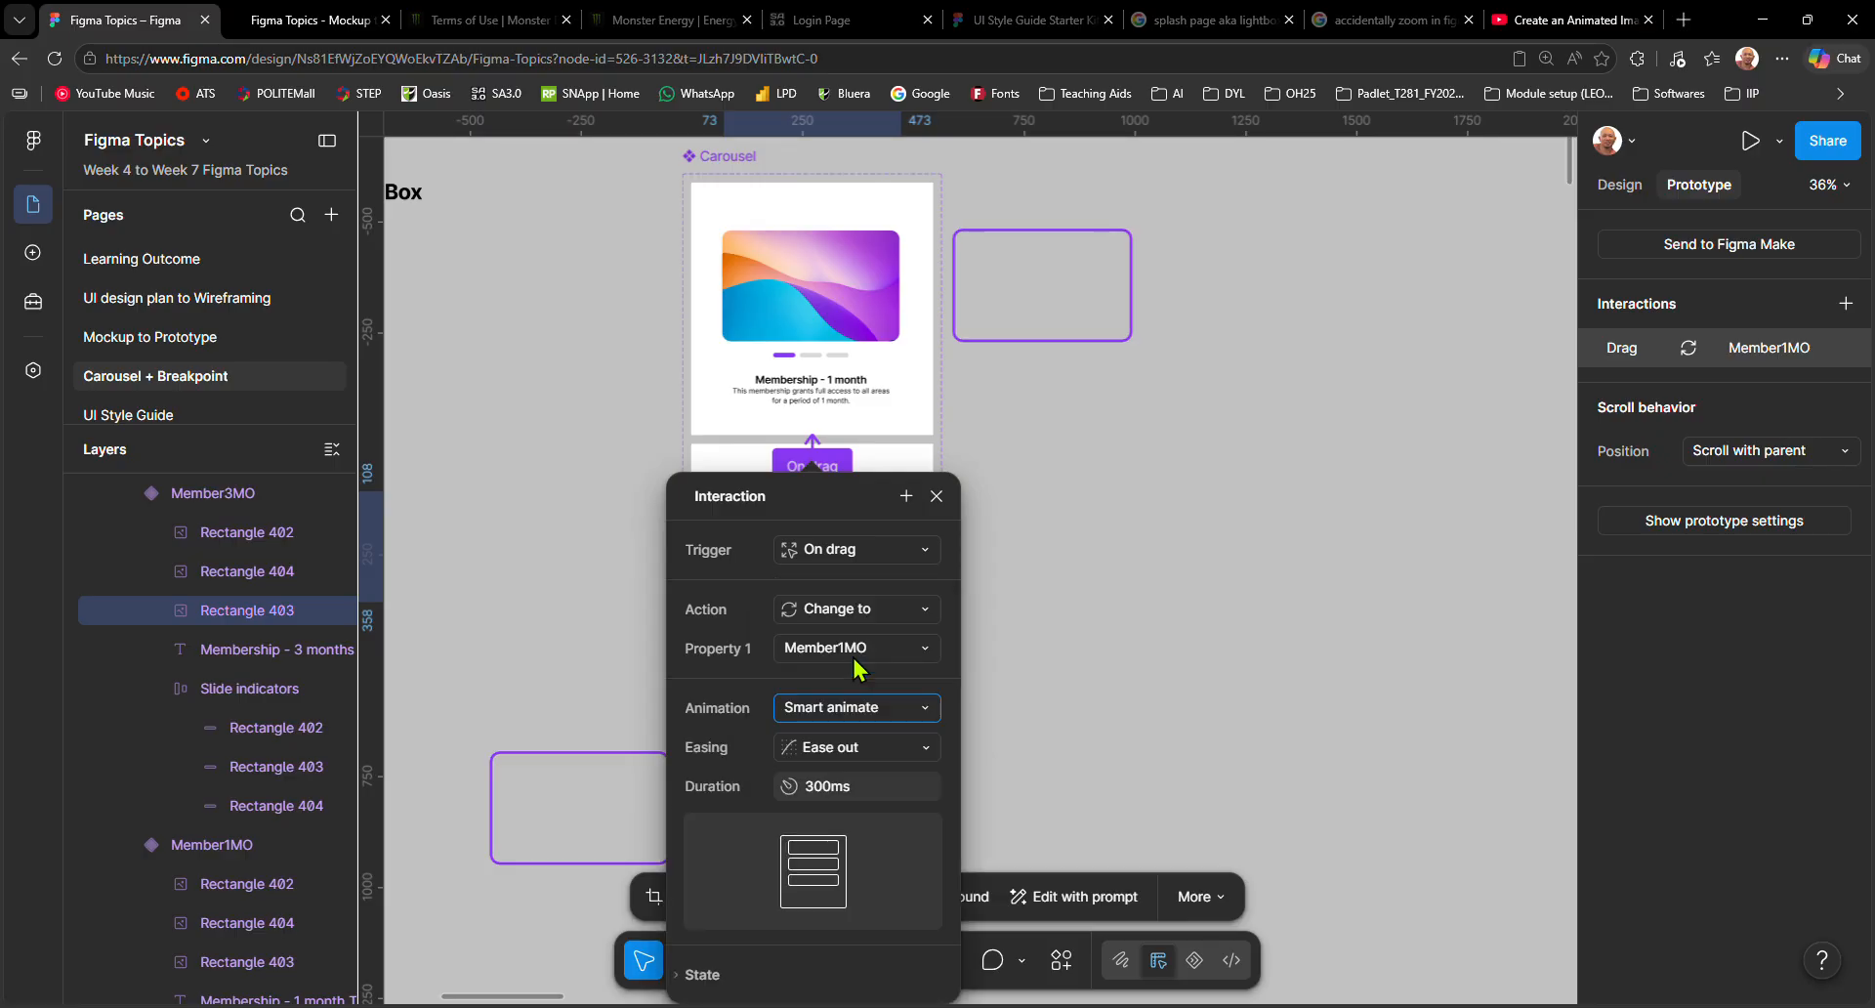
# Set the animation of the Member1MO image's drag interaction to Smart animate.
pyautogui.click(814, 293)
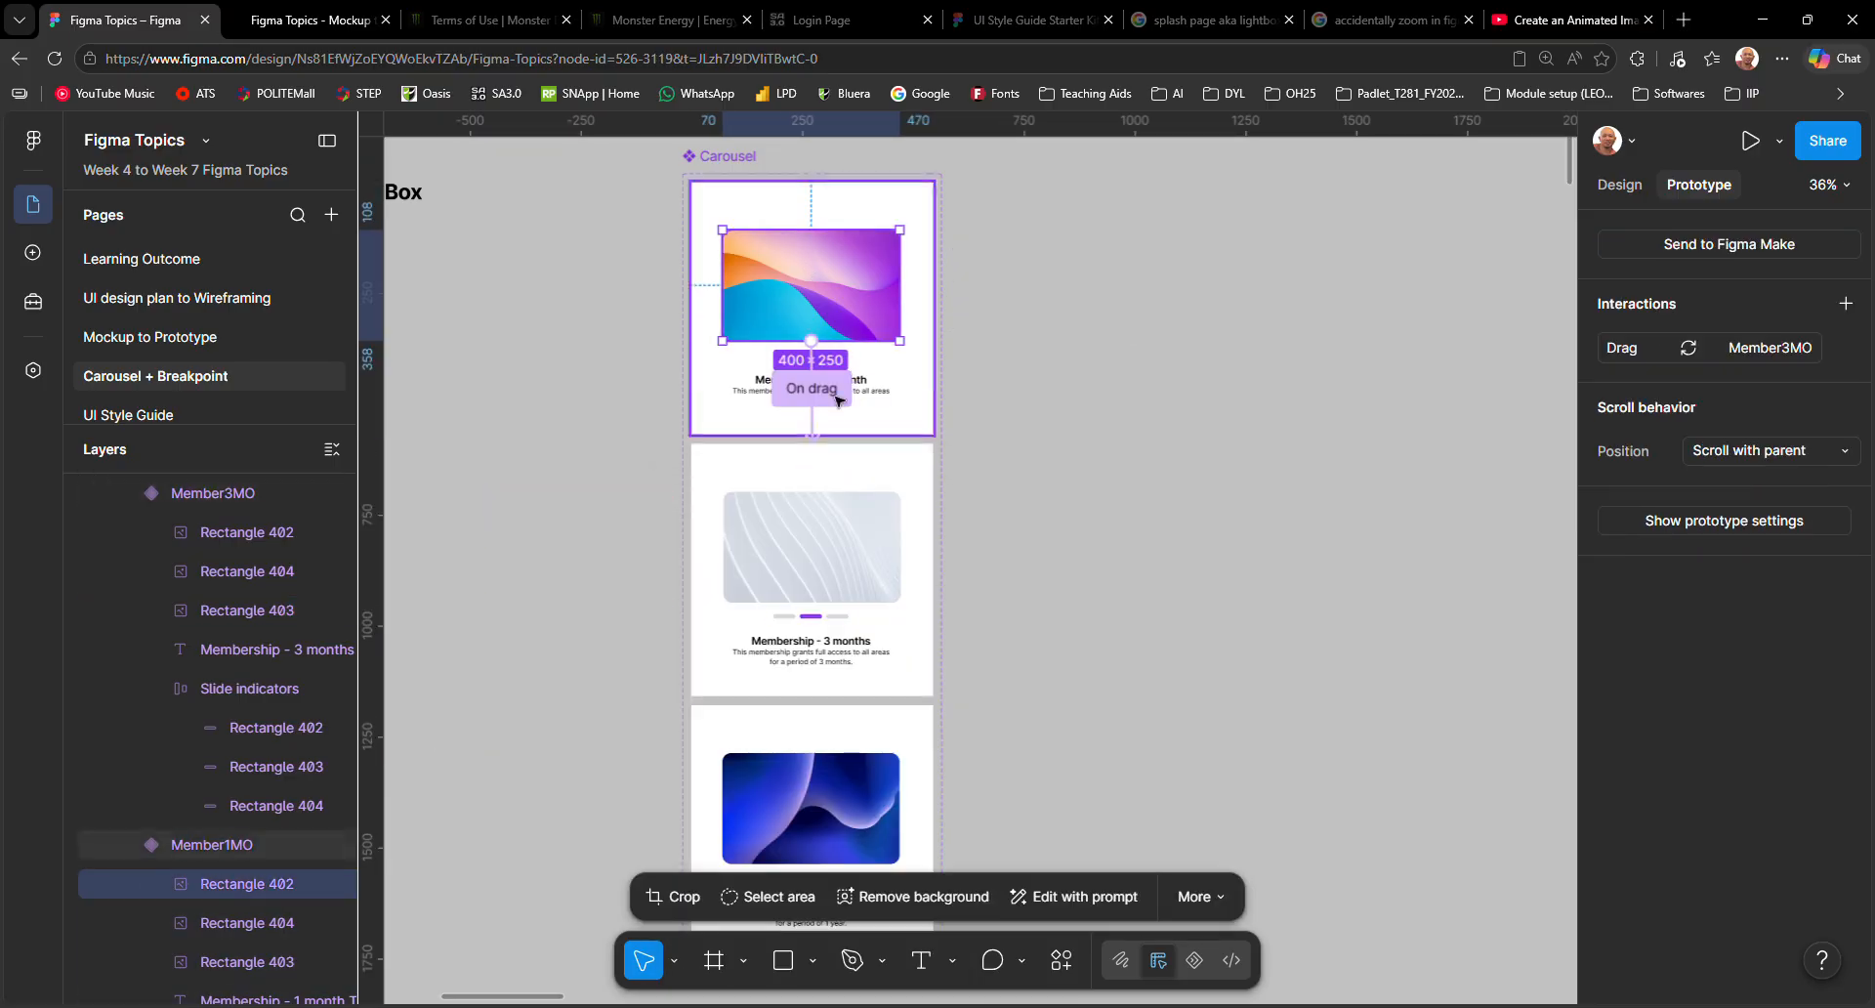
pyautogui.click(1661, 353)
pyautogui.click(1661, 353)
pyautogui.click(1660, 354)
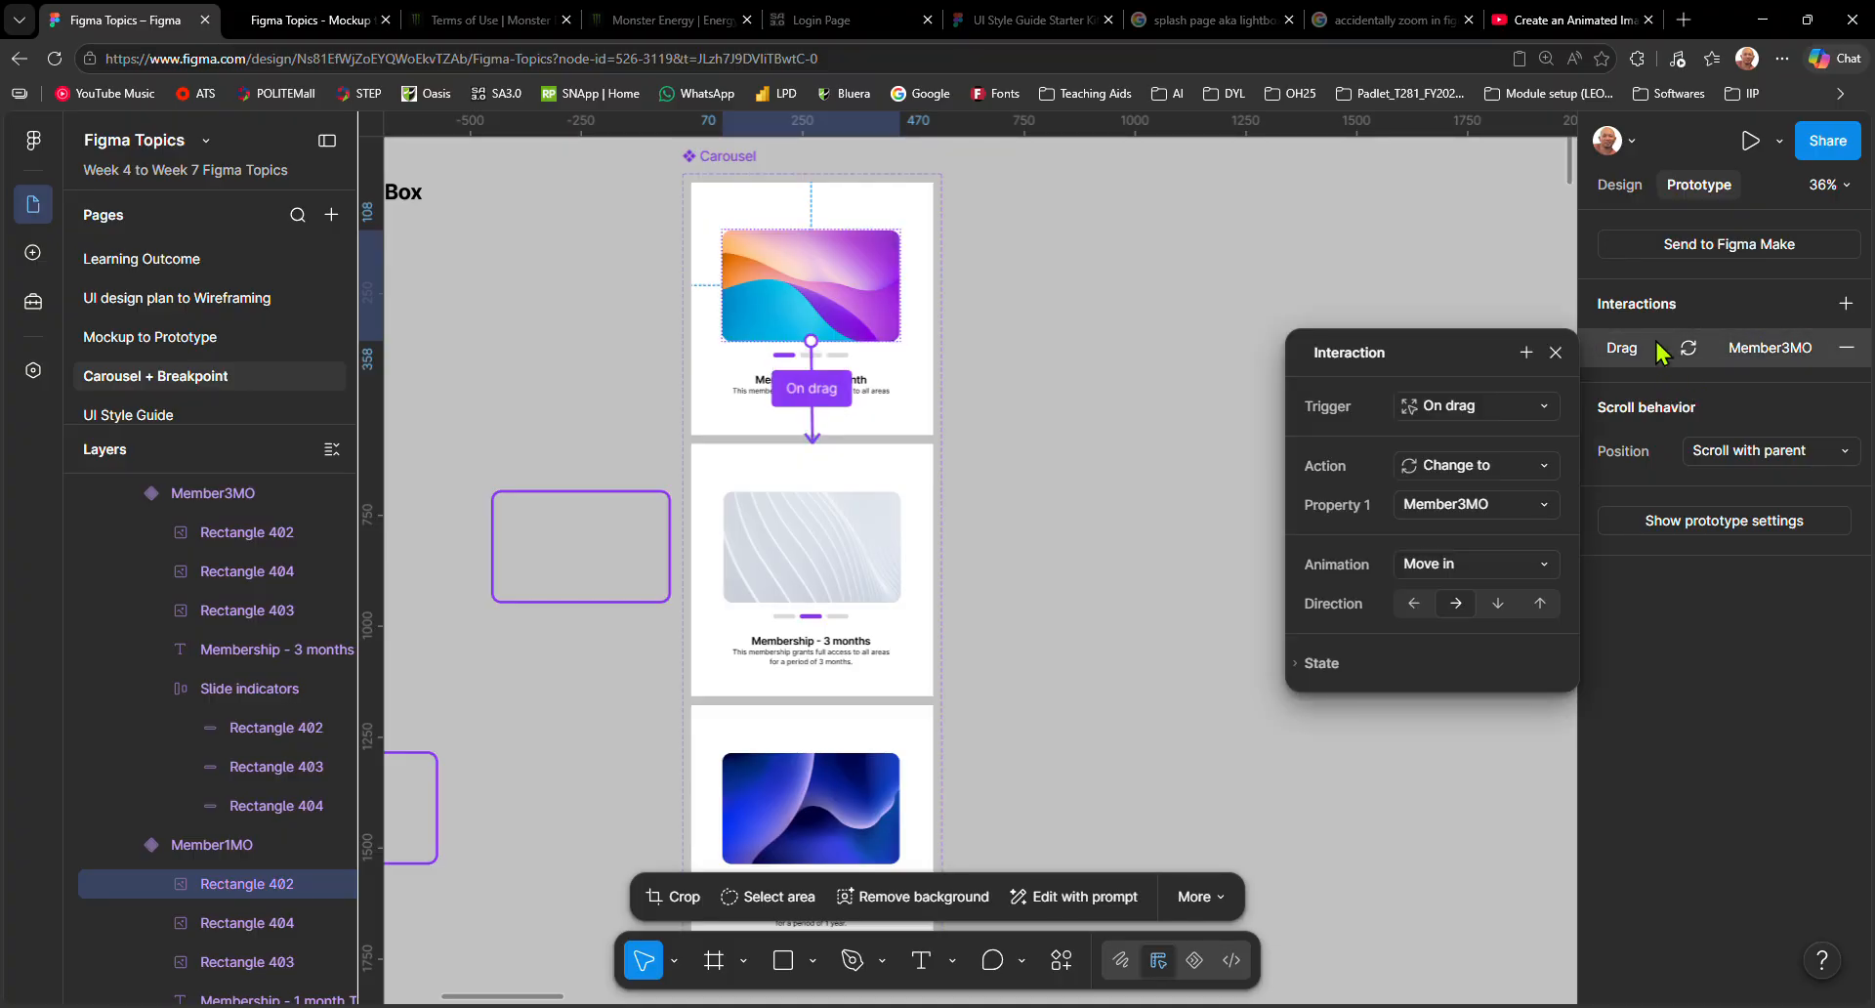
pyautogui.click(1479, 574)
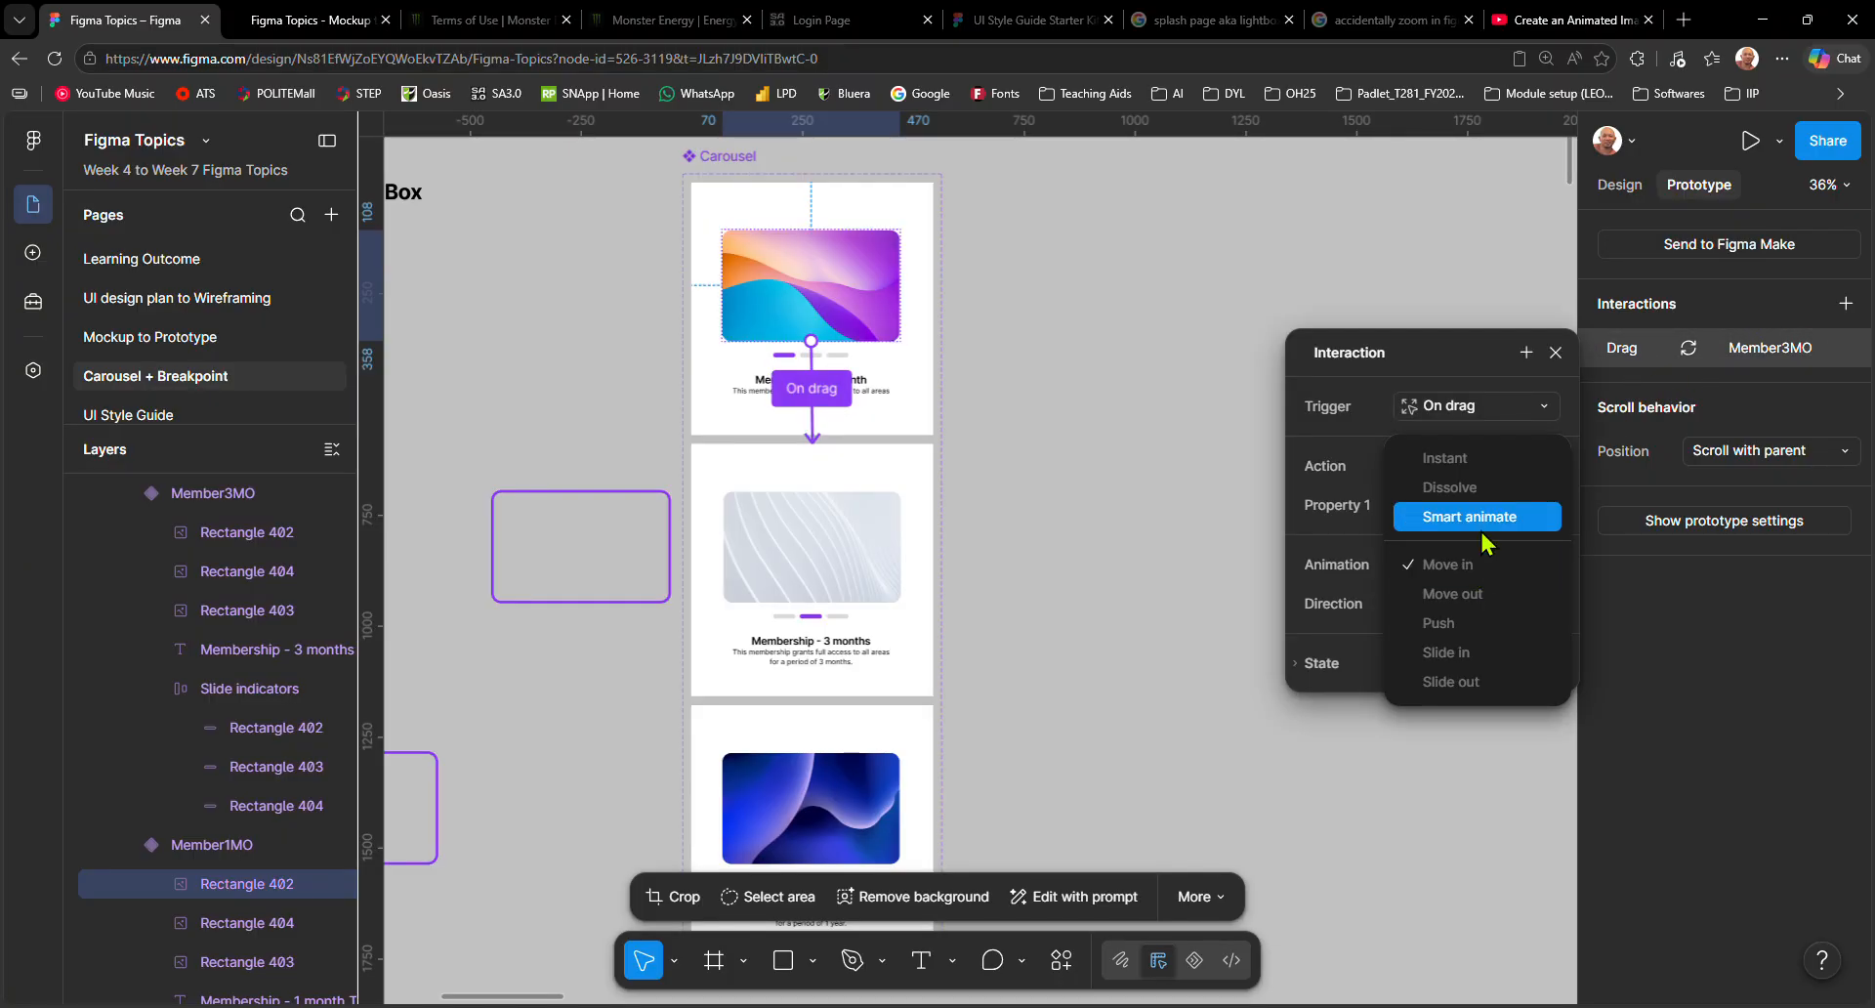
pyautogui.click(1475, 518)
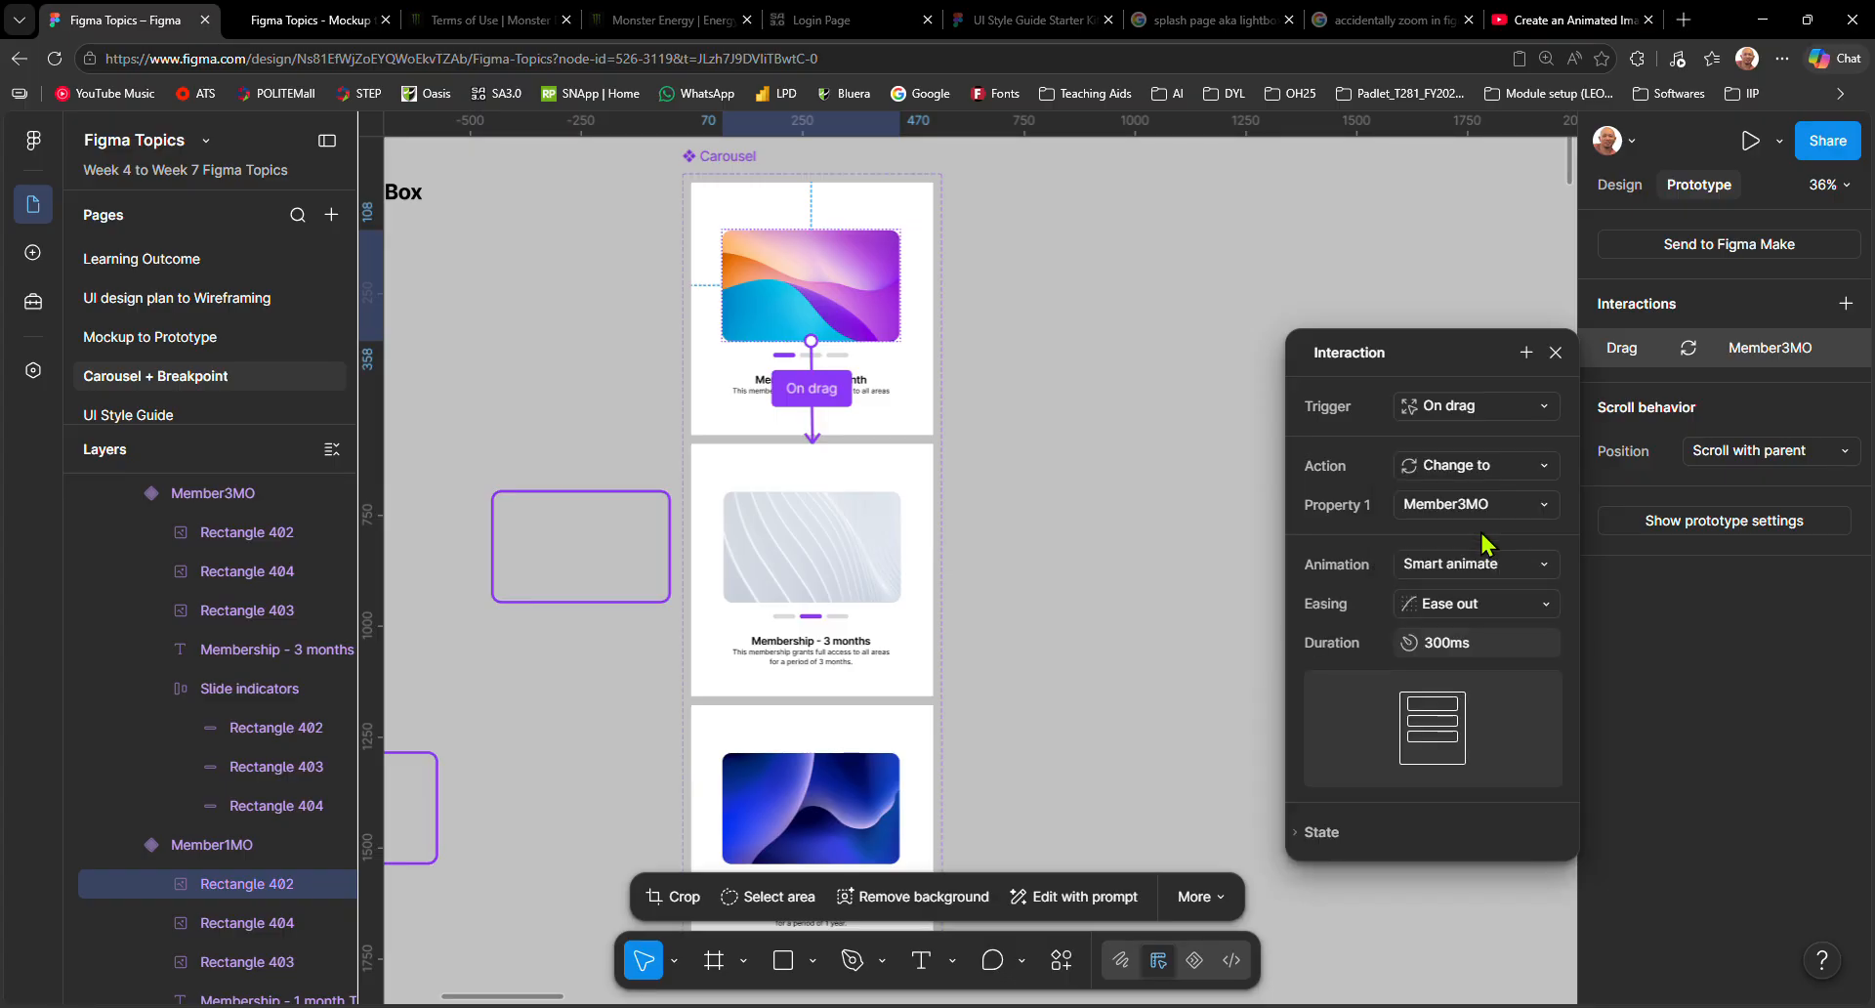
pyautogui.click(996, 540)
# Add a second interaction to the Member3MO variant's pale wavy image that changes to Member1YR on drag.
pyautogui.click(815, 572)
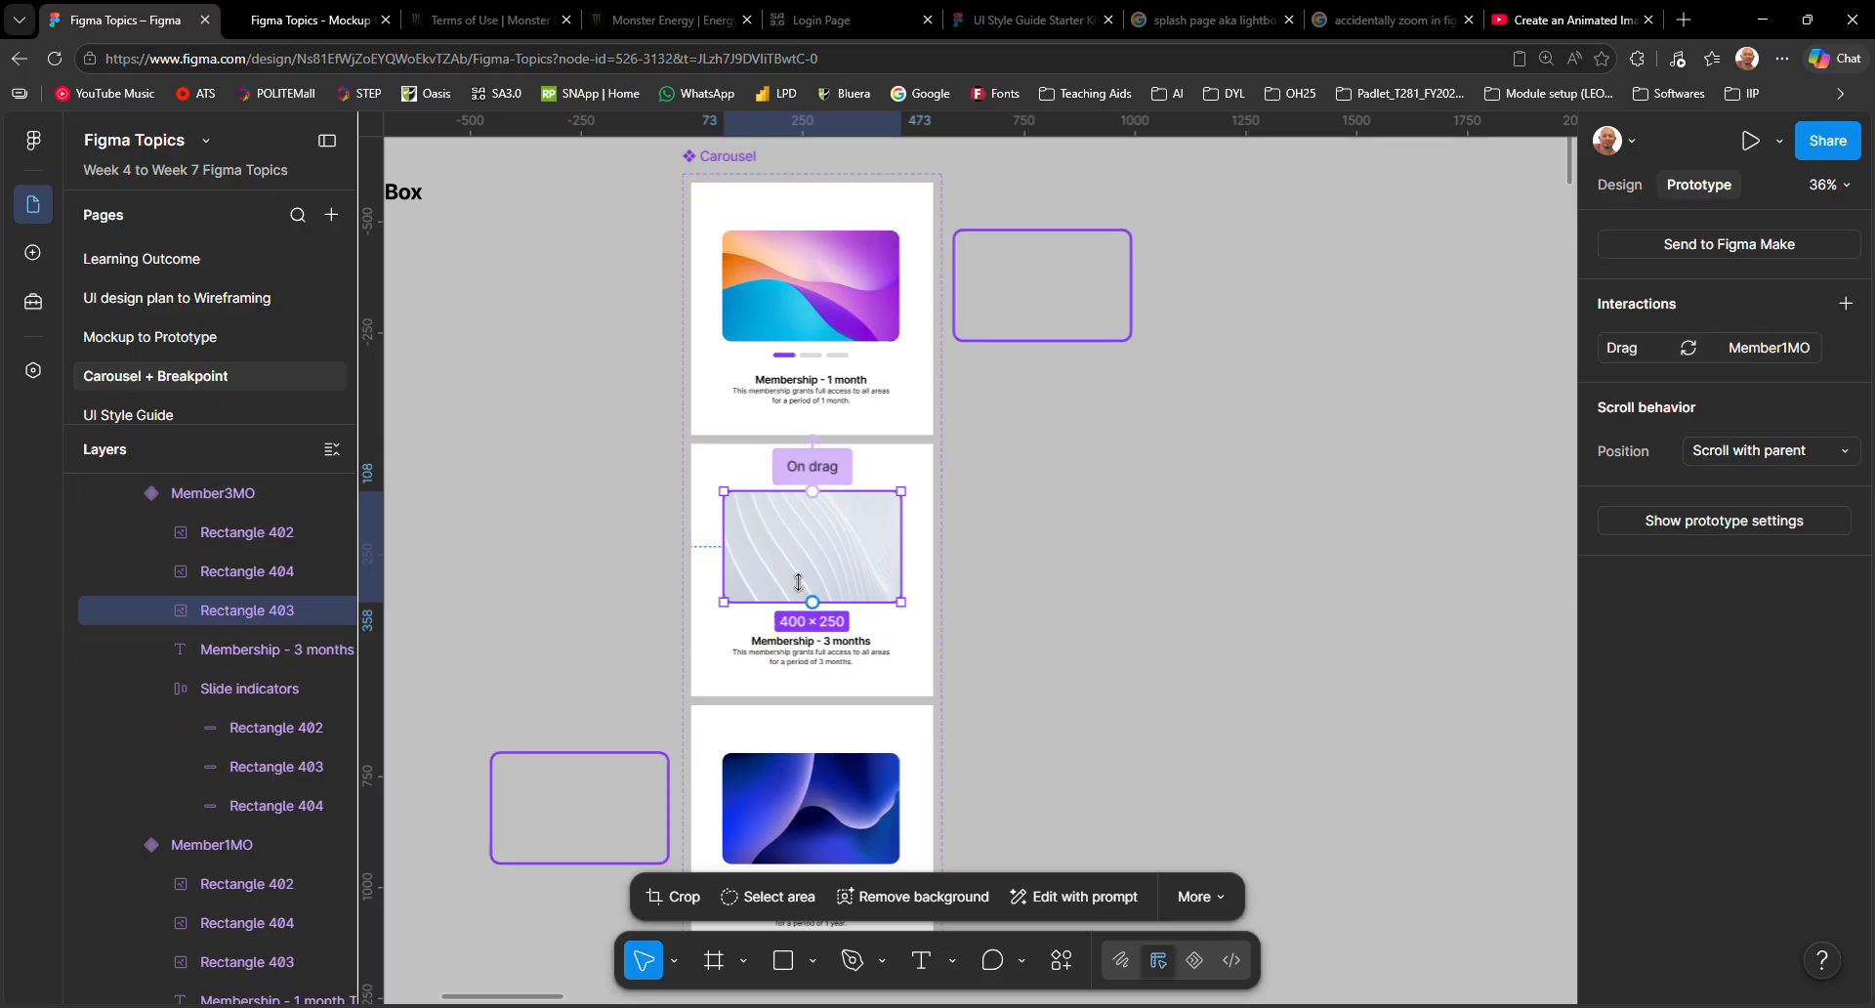
pyautogui.moveTo(813, 603); pyautogui.dragTo(977, 256)
pyautogui.click(861, 690)
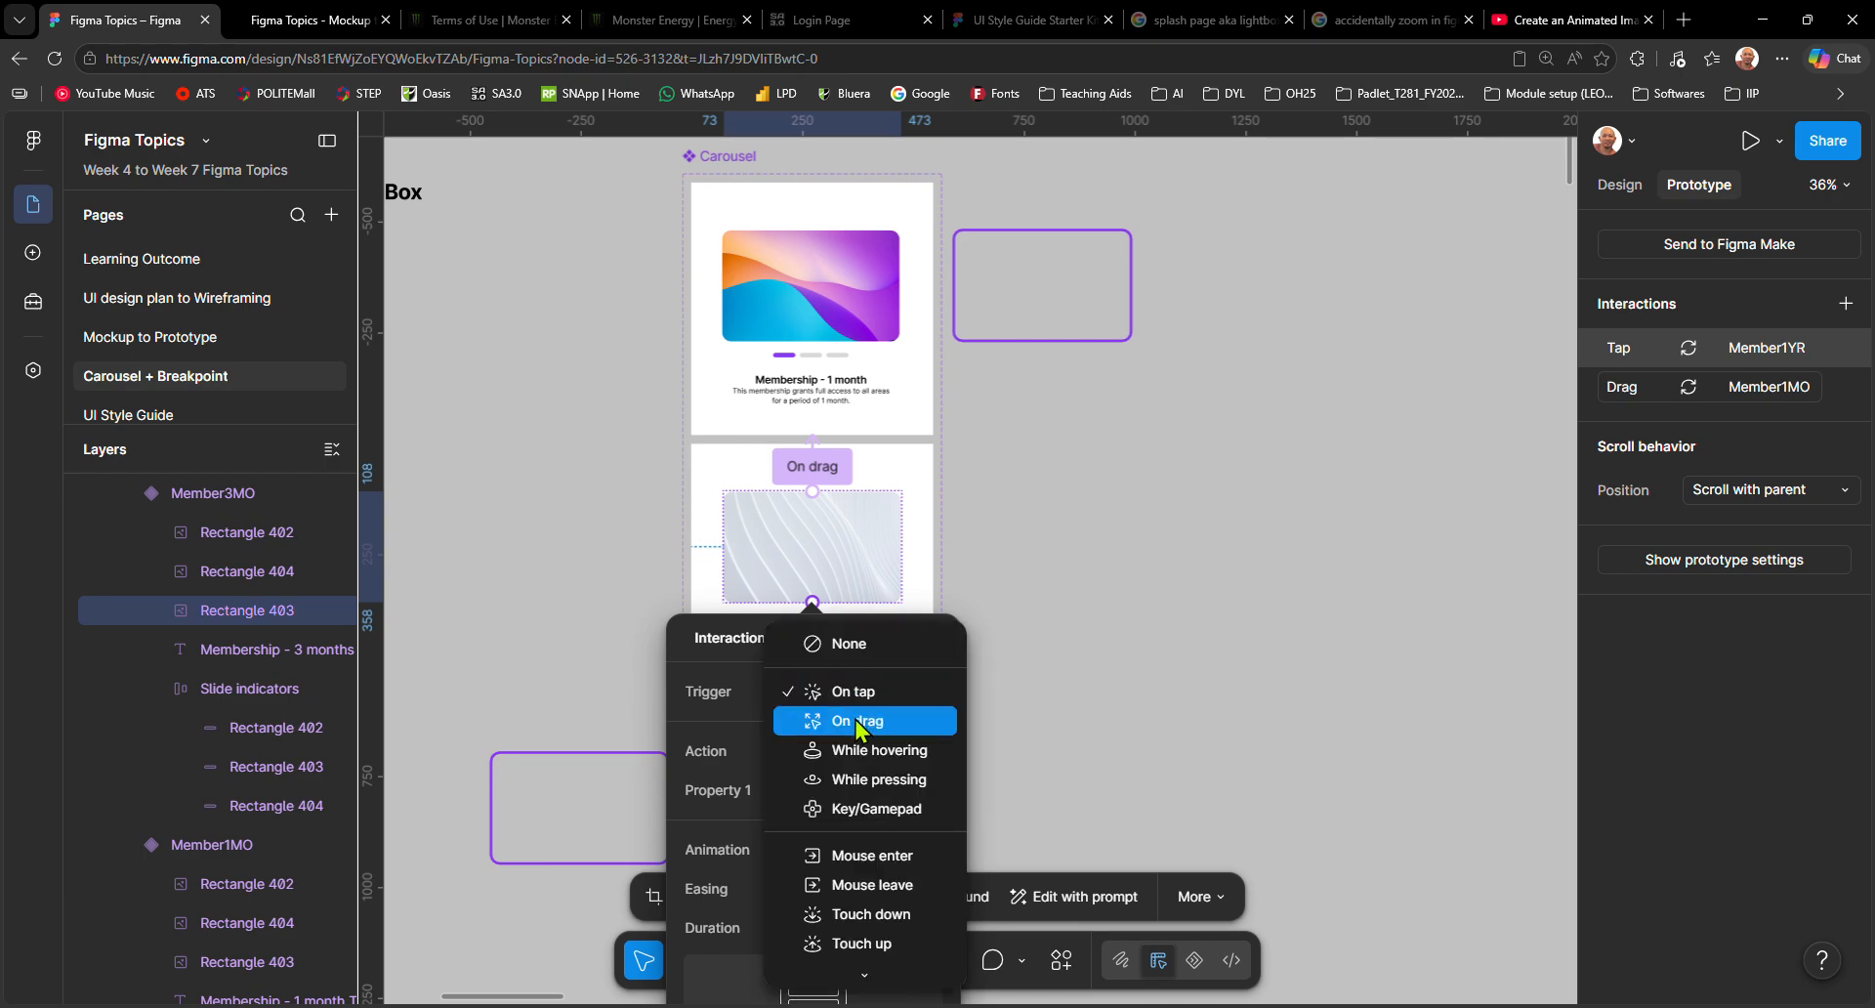
pyautogui.click(855, 720)
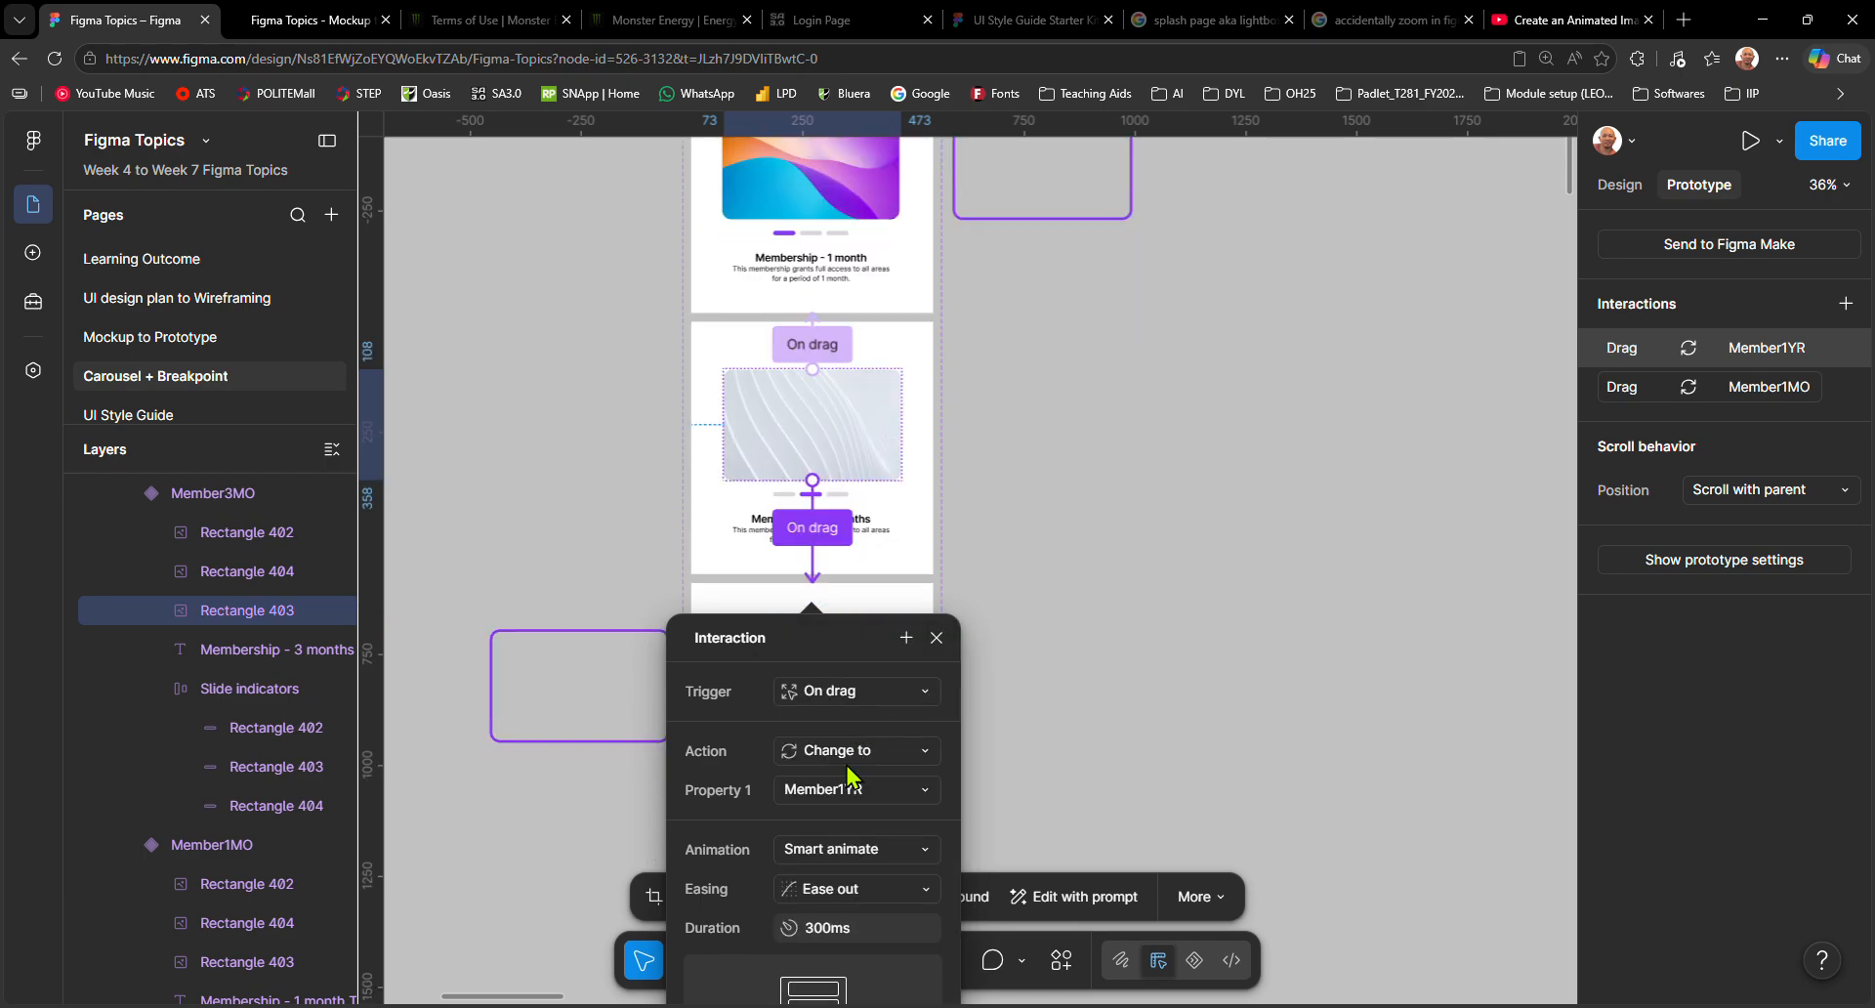
pyautogui.click(1104, 689)
# Prototype the Member1YR variant's dark blue image to change to Member1MO with an On drag trigger.
pyautogui.click(825, 692)
pyautogui.doubleClick(825, 692)
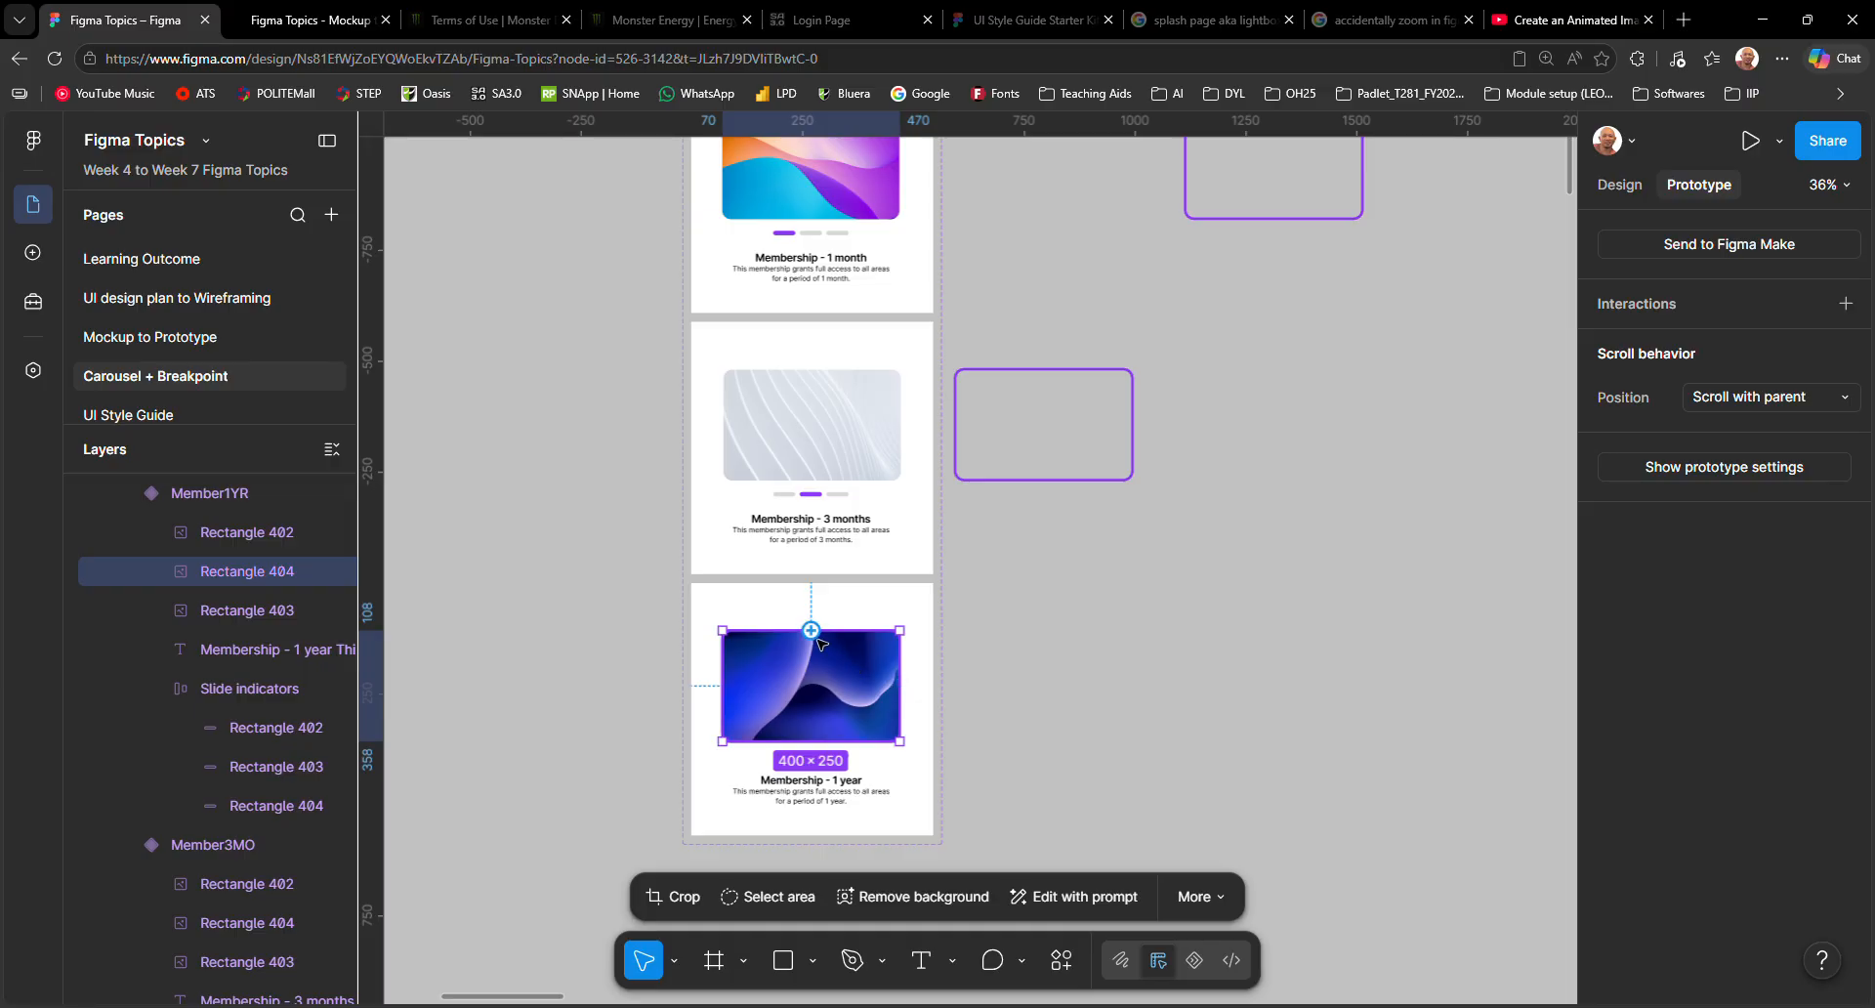
pyautogui.moveTo(811, 630); pyautogui.dragTo(813, 571)
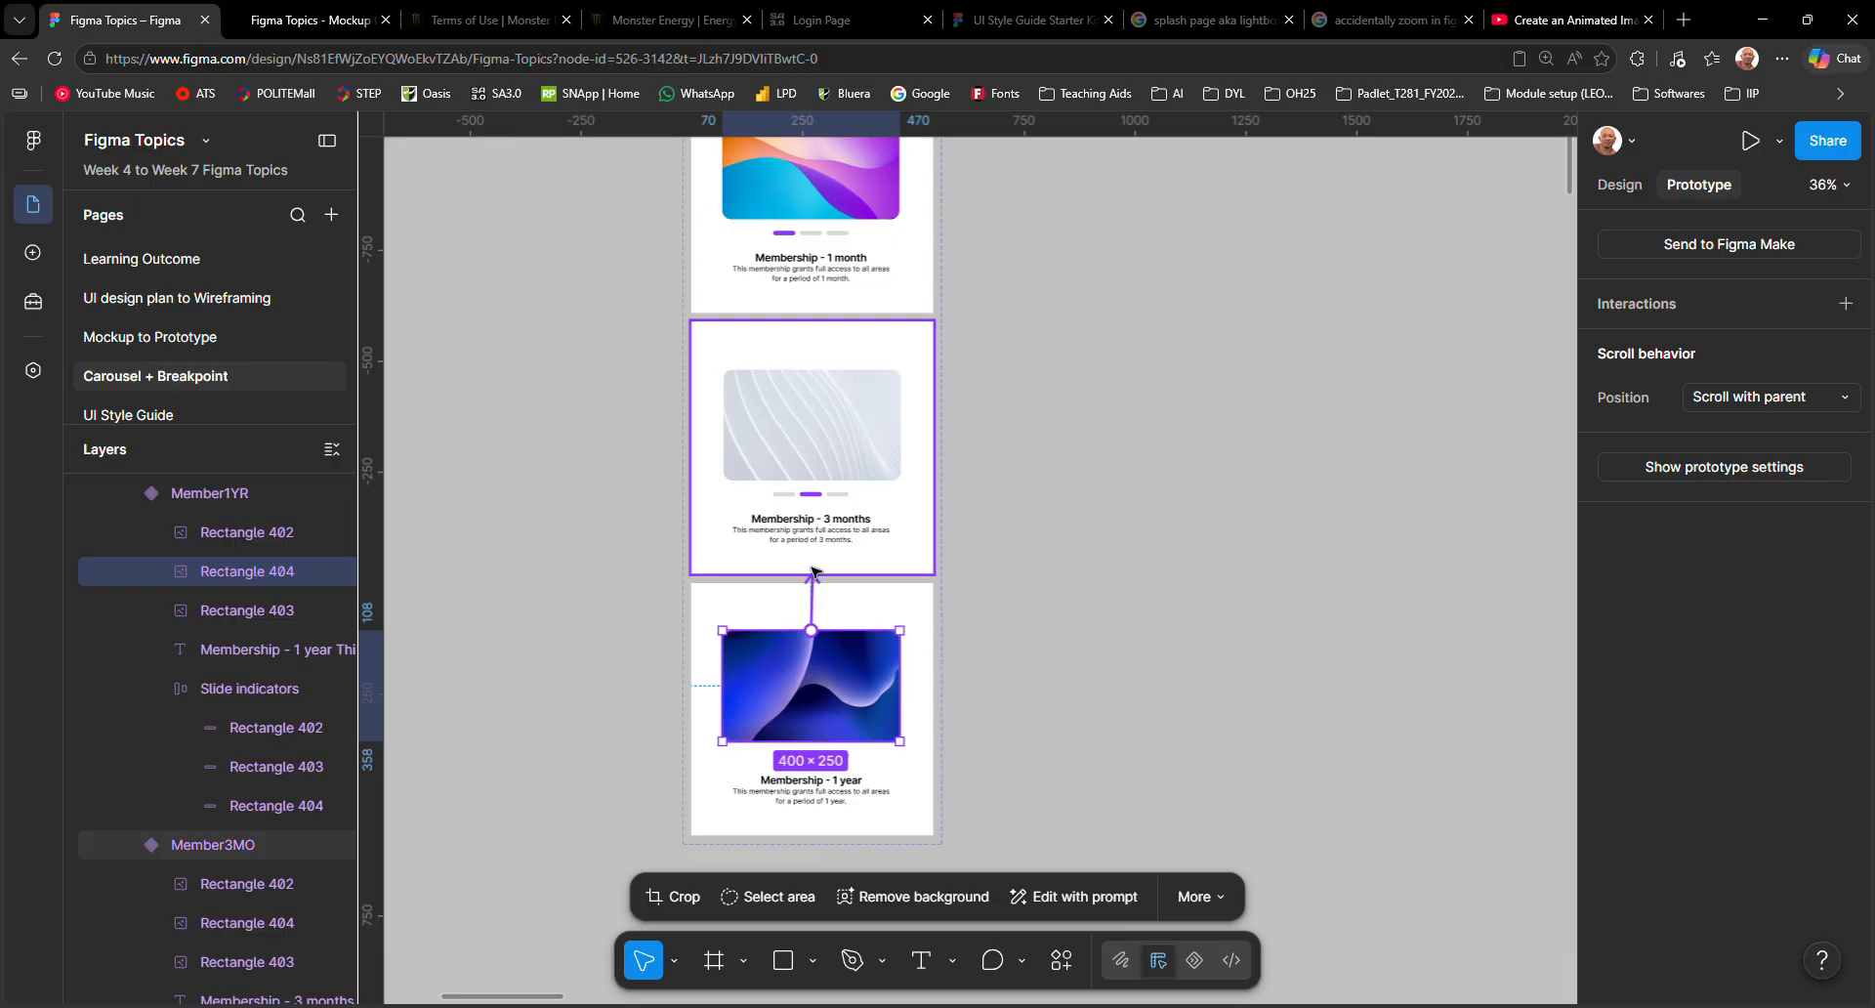
pyautogui.moveTo(818, 572); pyautogui.dragTo(866, 235)
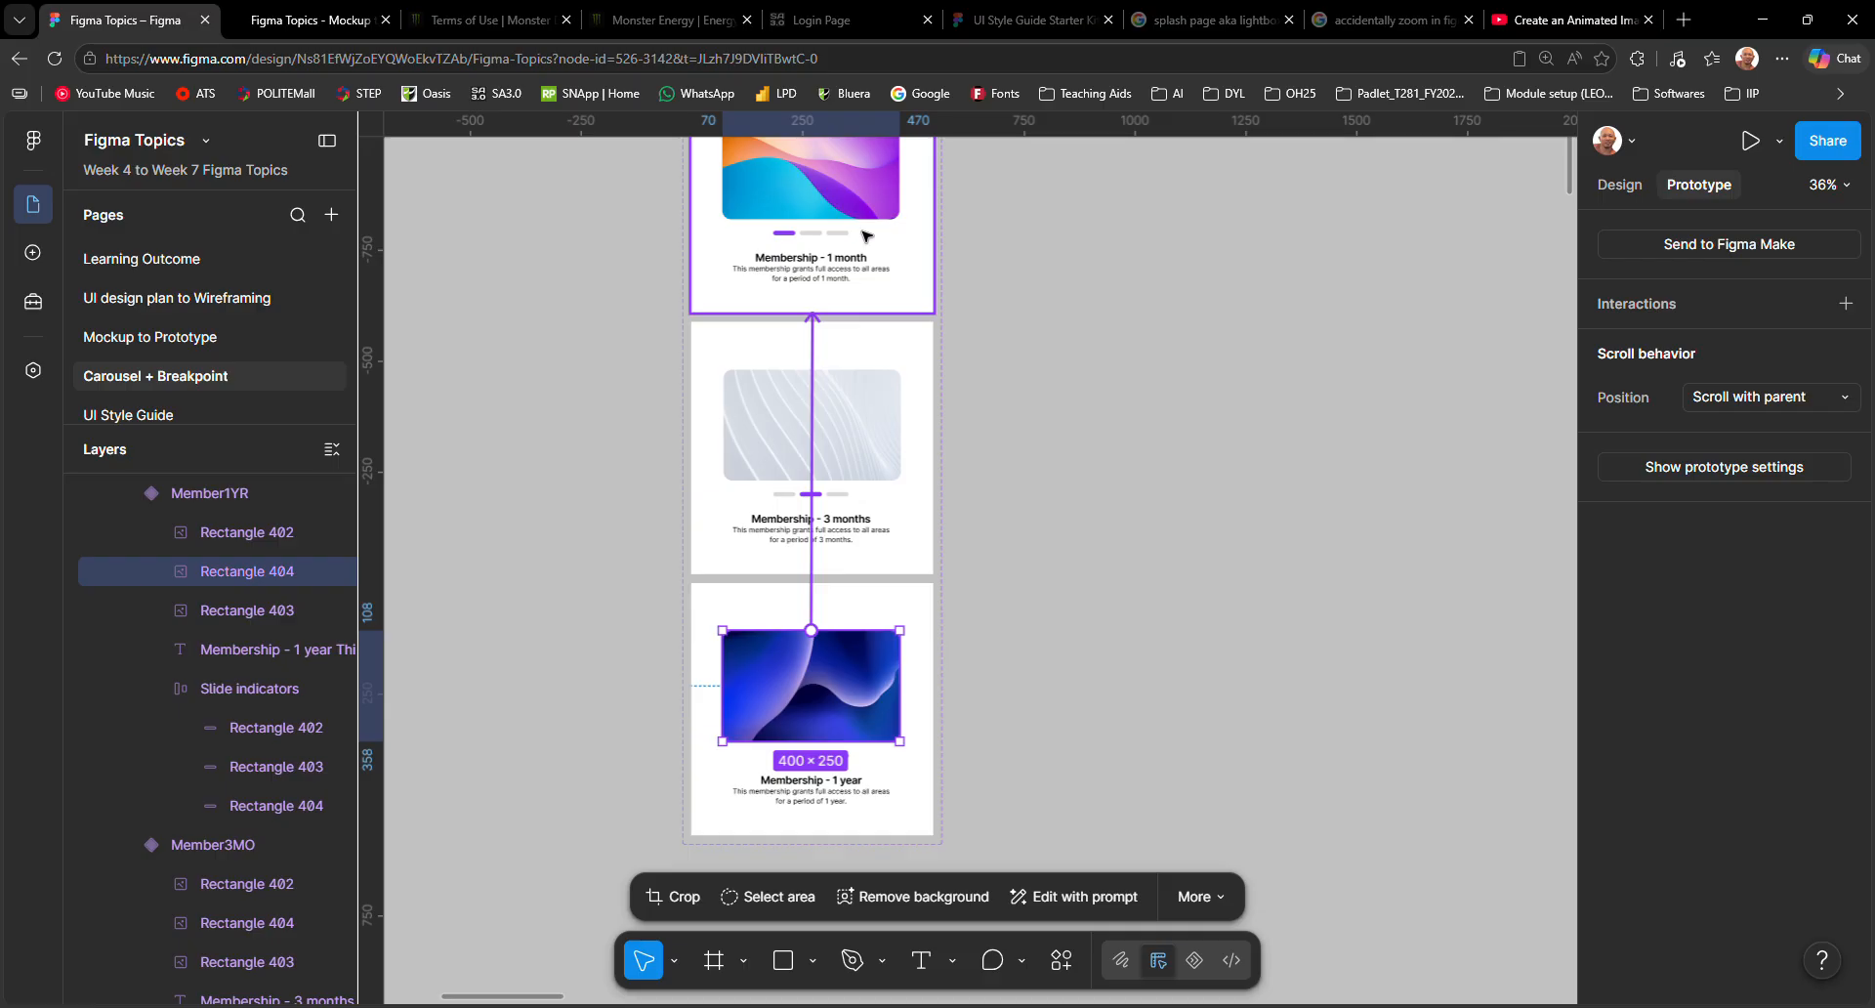
pyautogui.moveTo(867, 235); pyautogui.dragTo(866, 235)
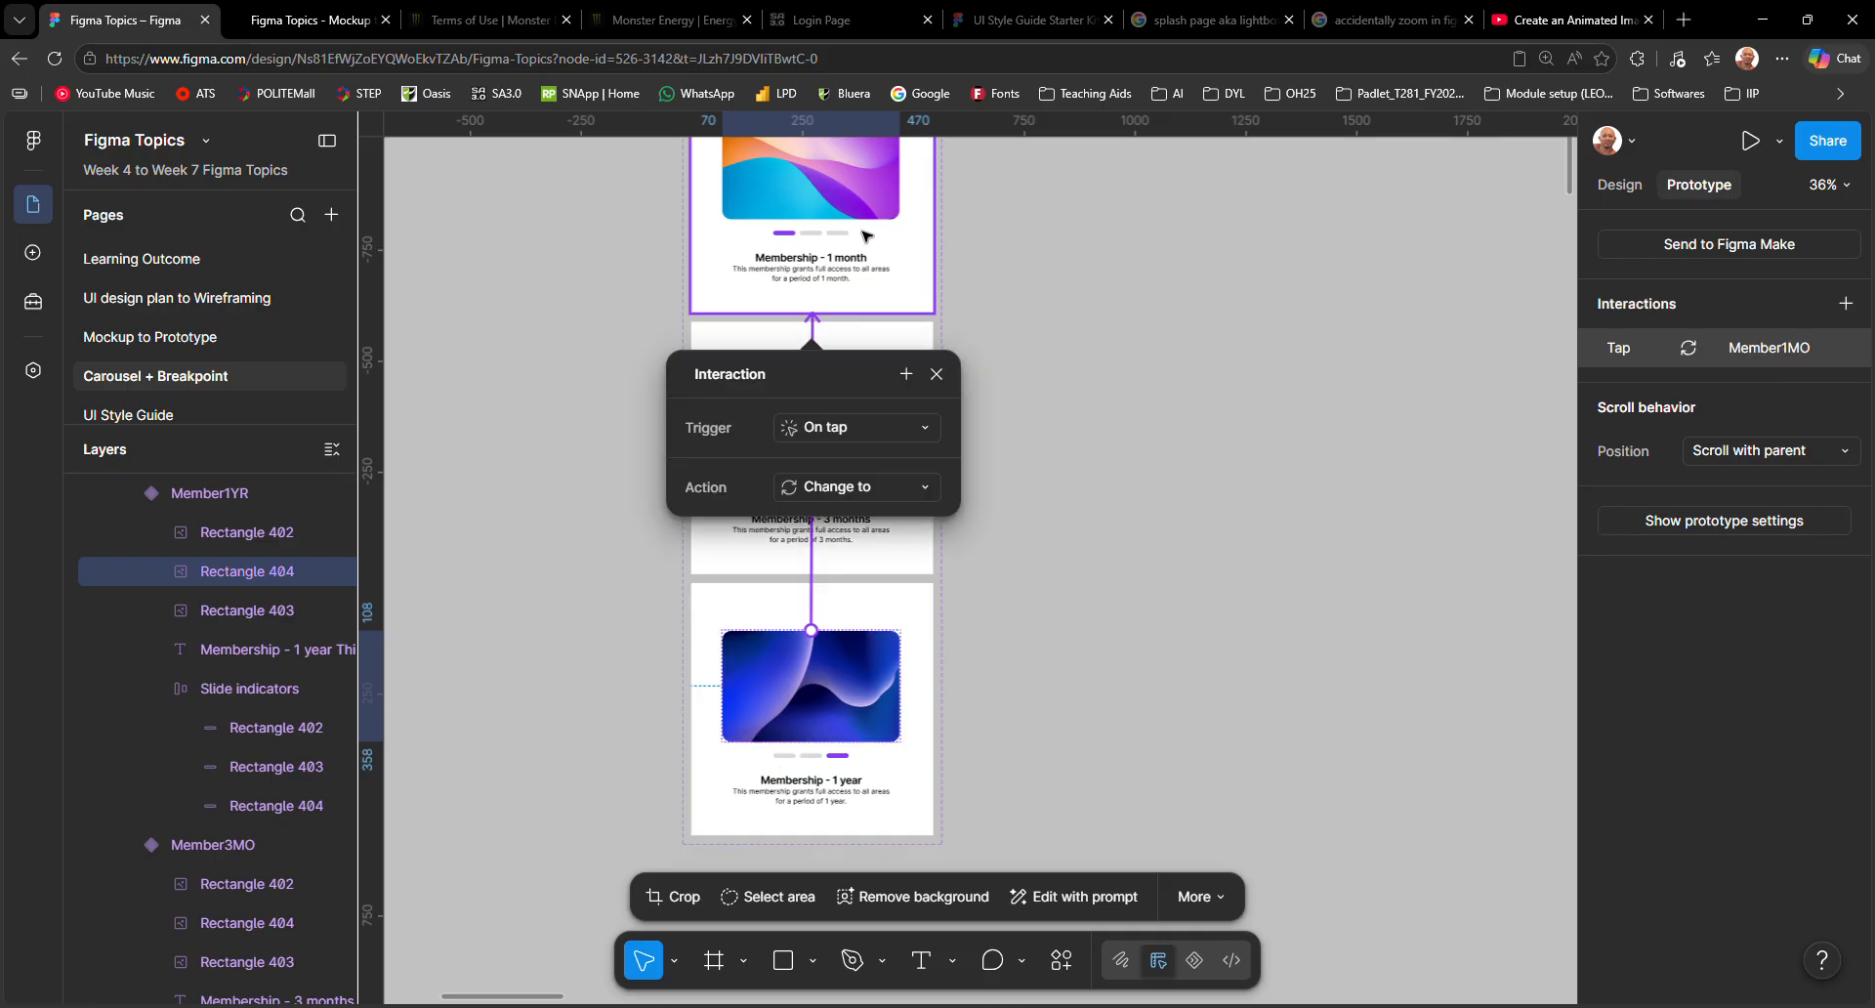
pyautogui.click(881, 434)
pyautogui.click(881, 467)
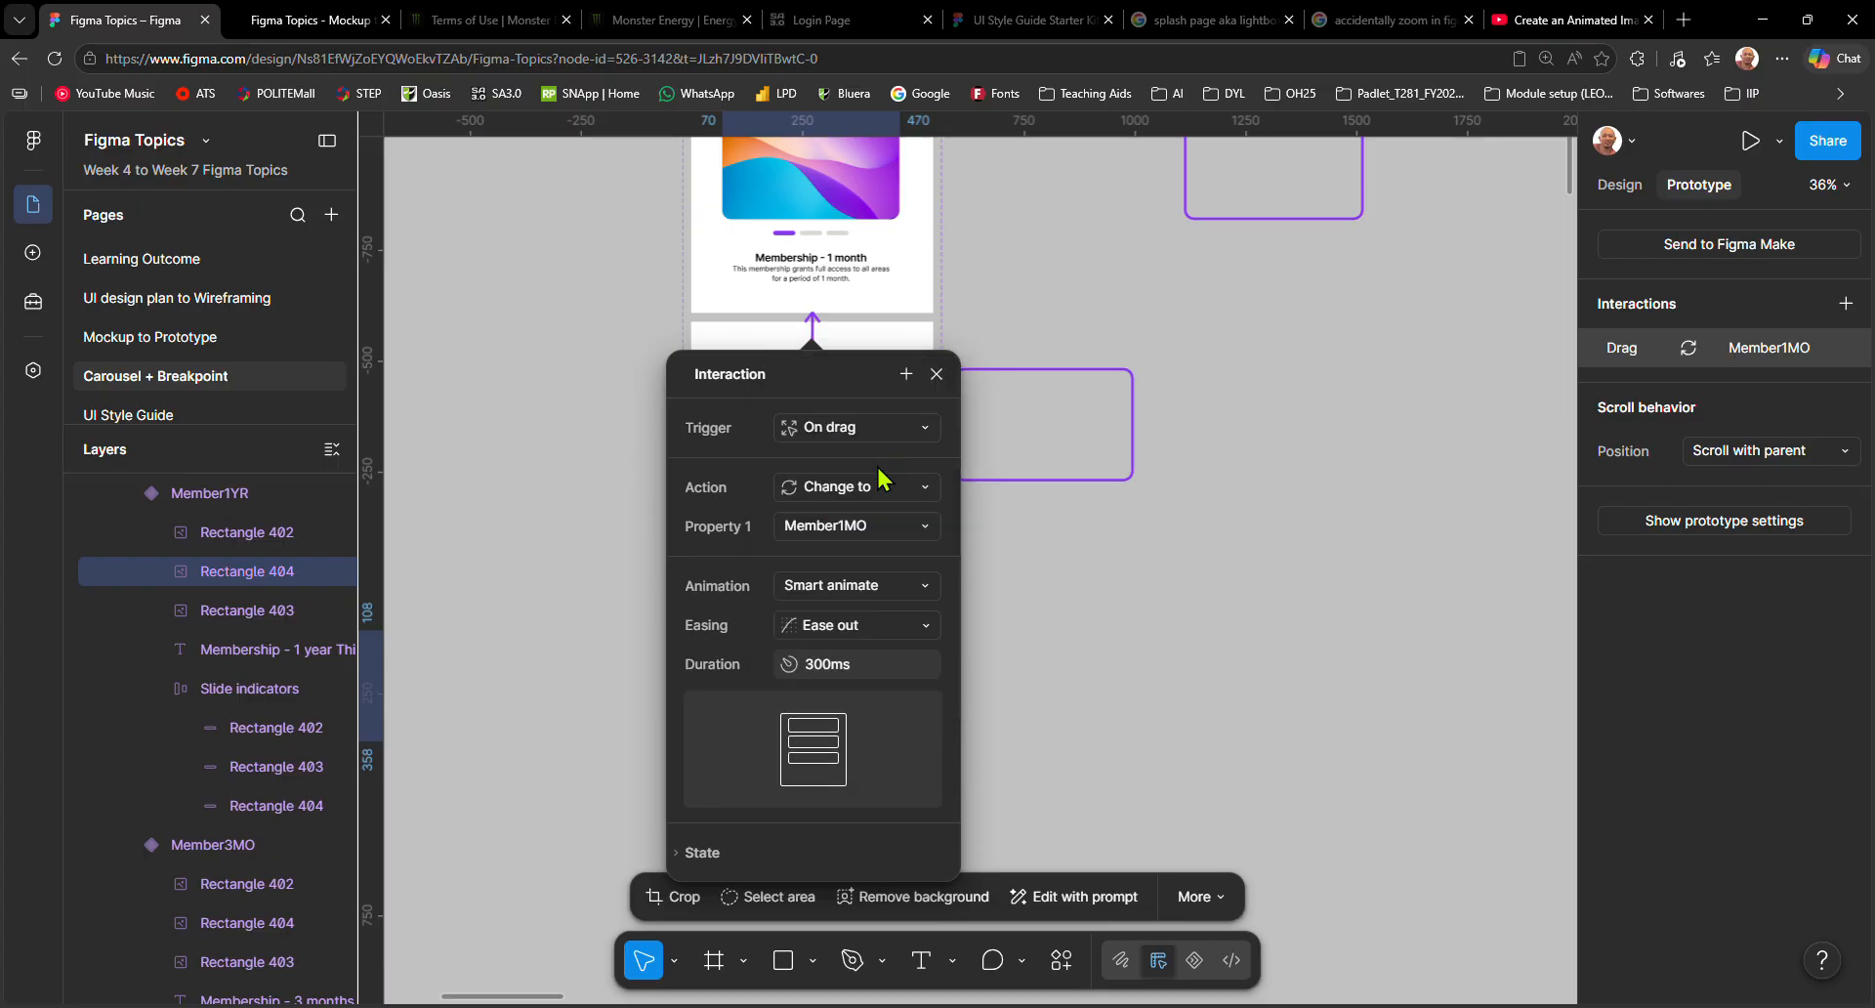
pyautogui.click(1078, 619)
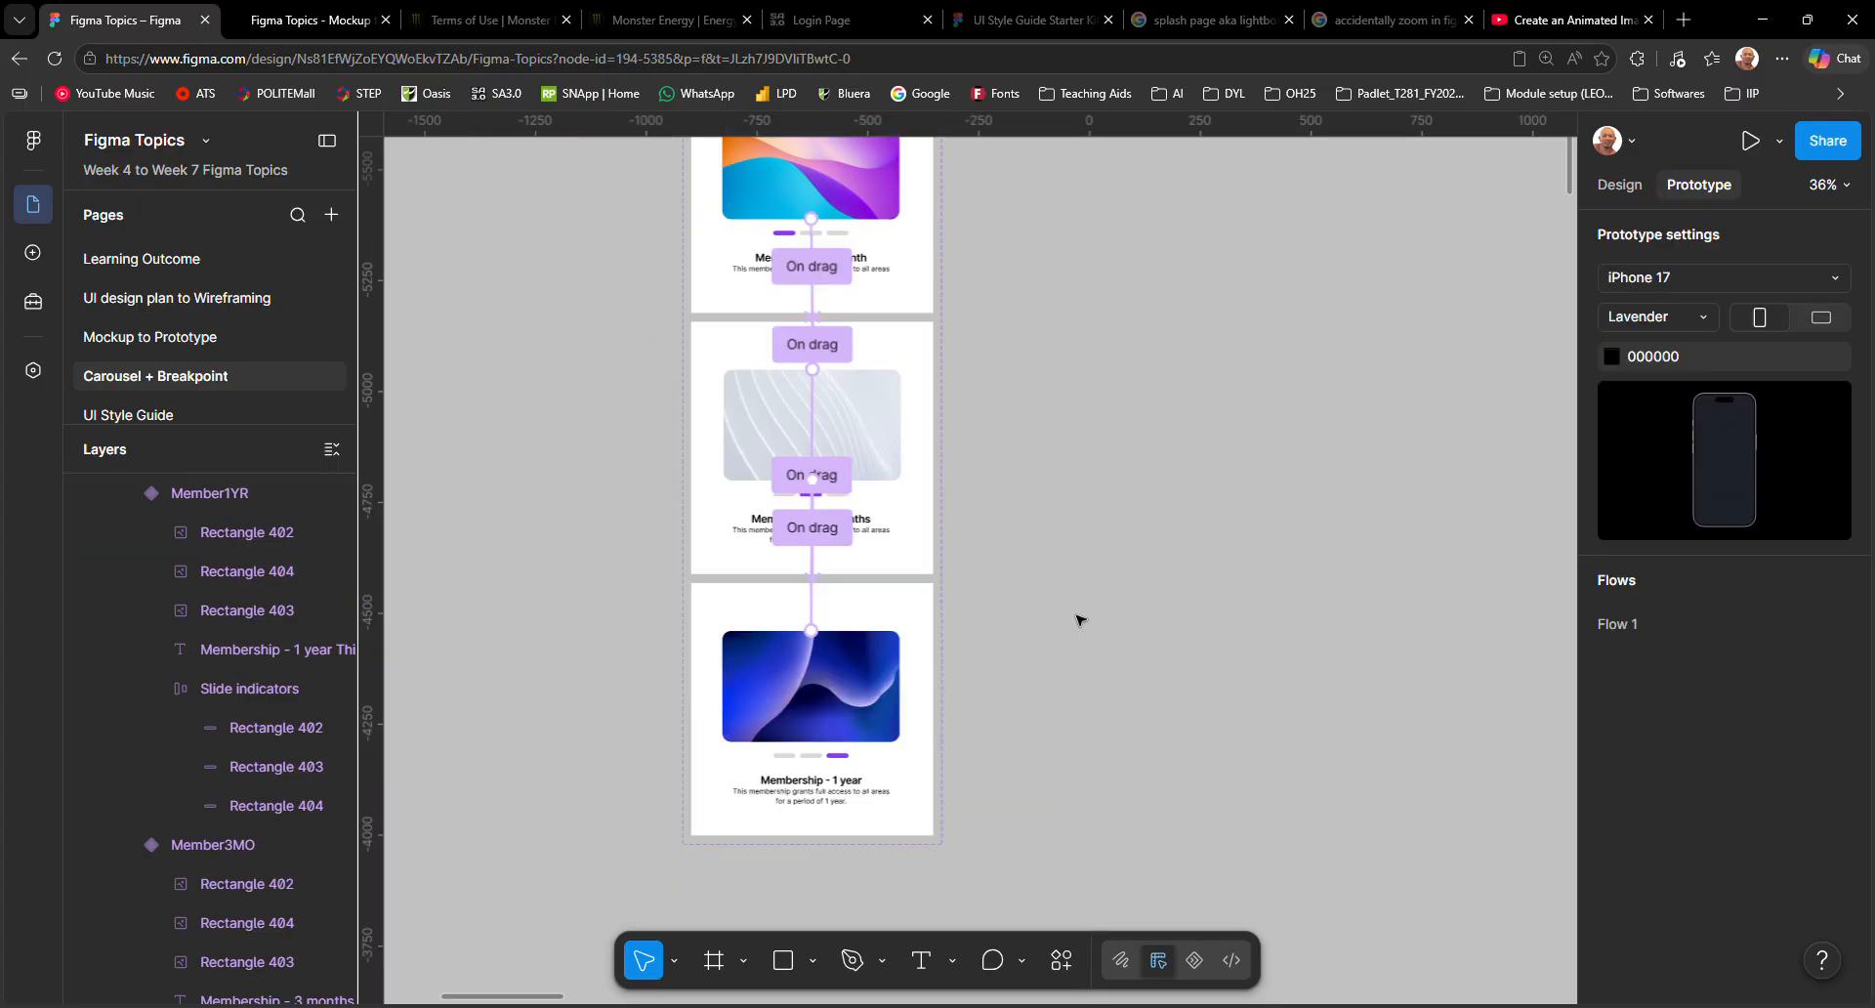
# Place an instance copy of the Member1MO variant on the empty canvas beside the Carousel component set, at about X 3354, Y 301.
pyautogui.scroll(-3, 1019, 643)
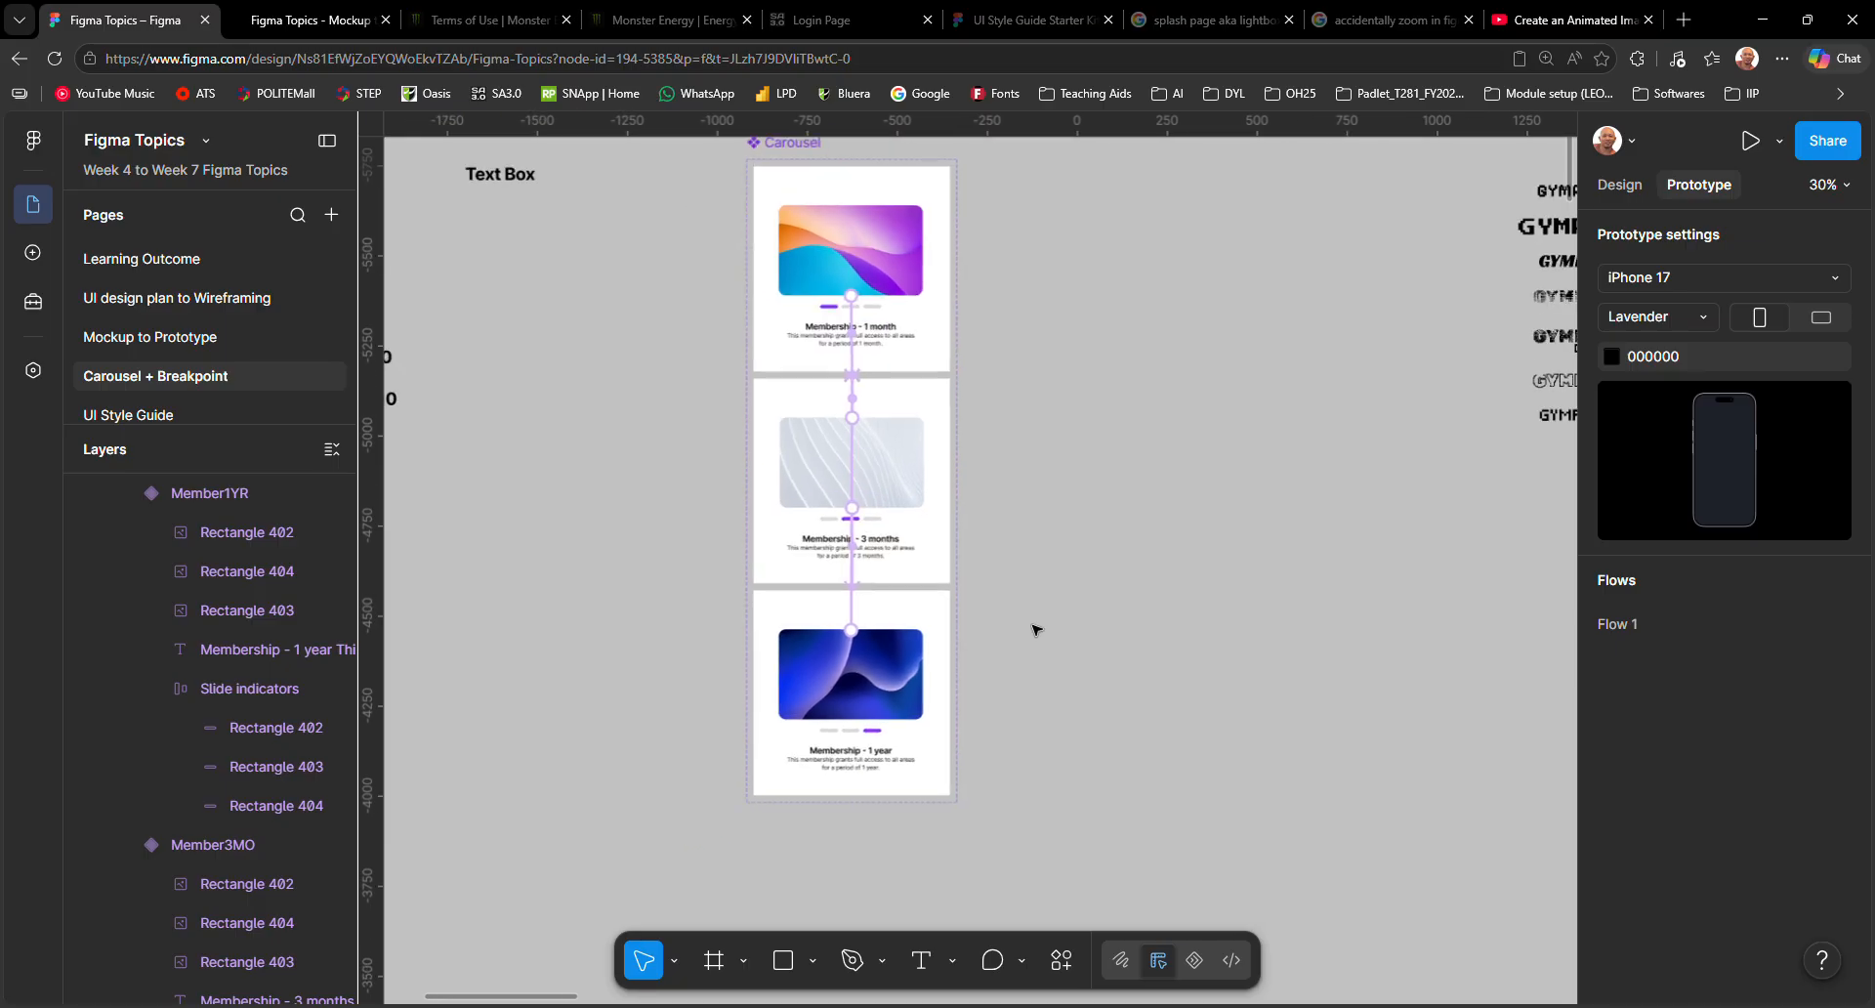
pyautogui.scroll(2, 818, 311)
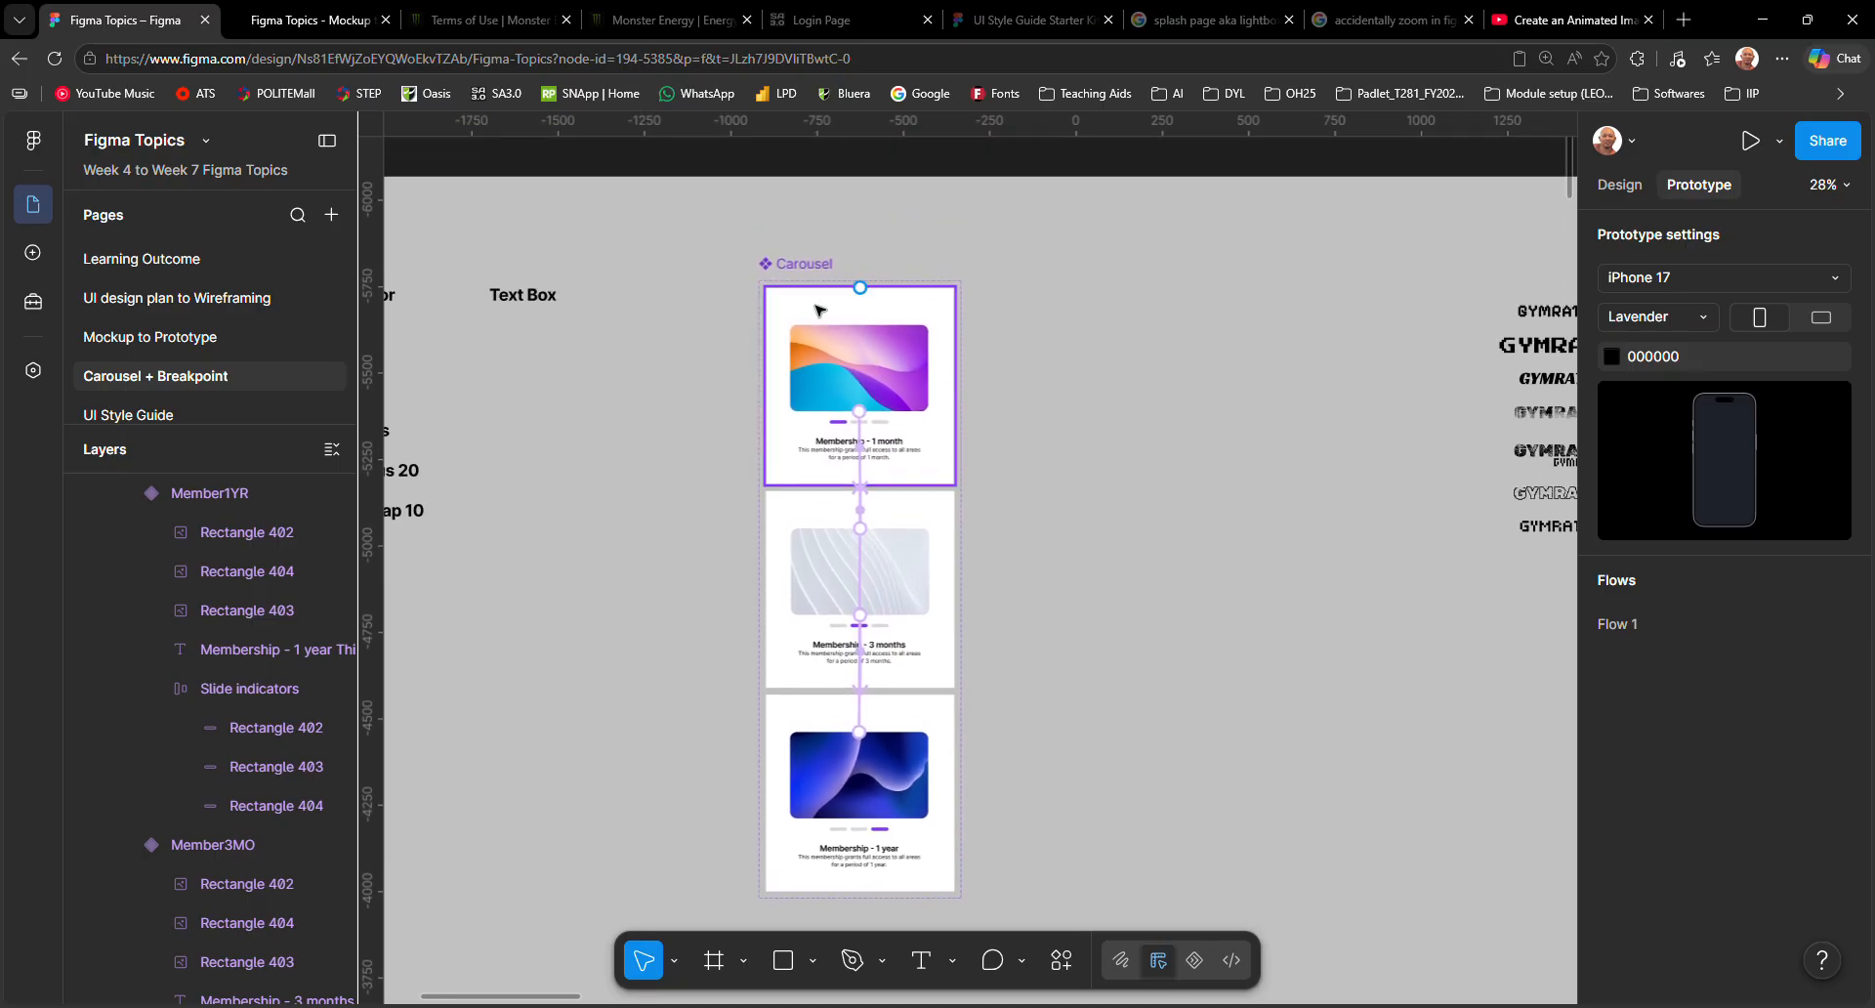
pyautogui.click(835, 305)
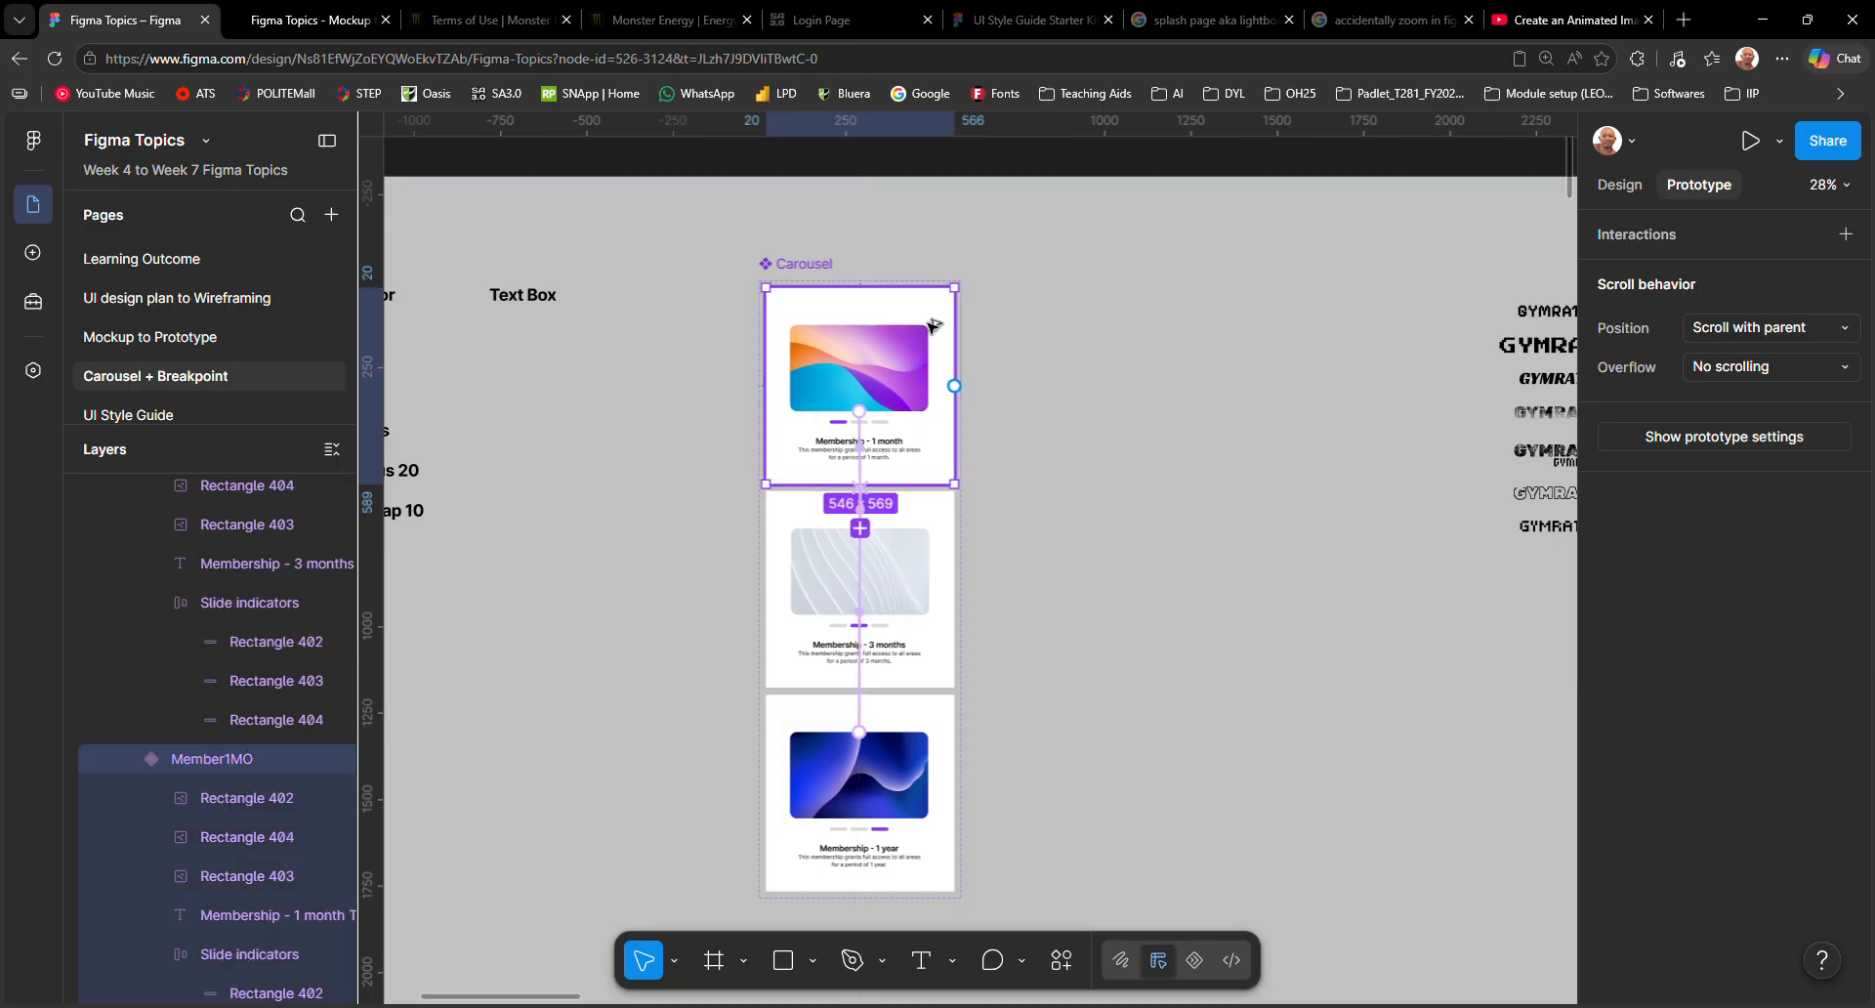
pyautogui.moveTo(933, 308); pyautogui.dragTo(1251, 311)
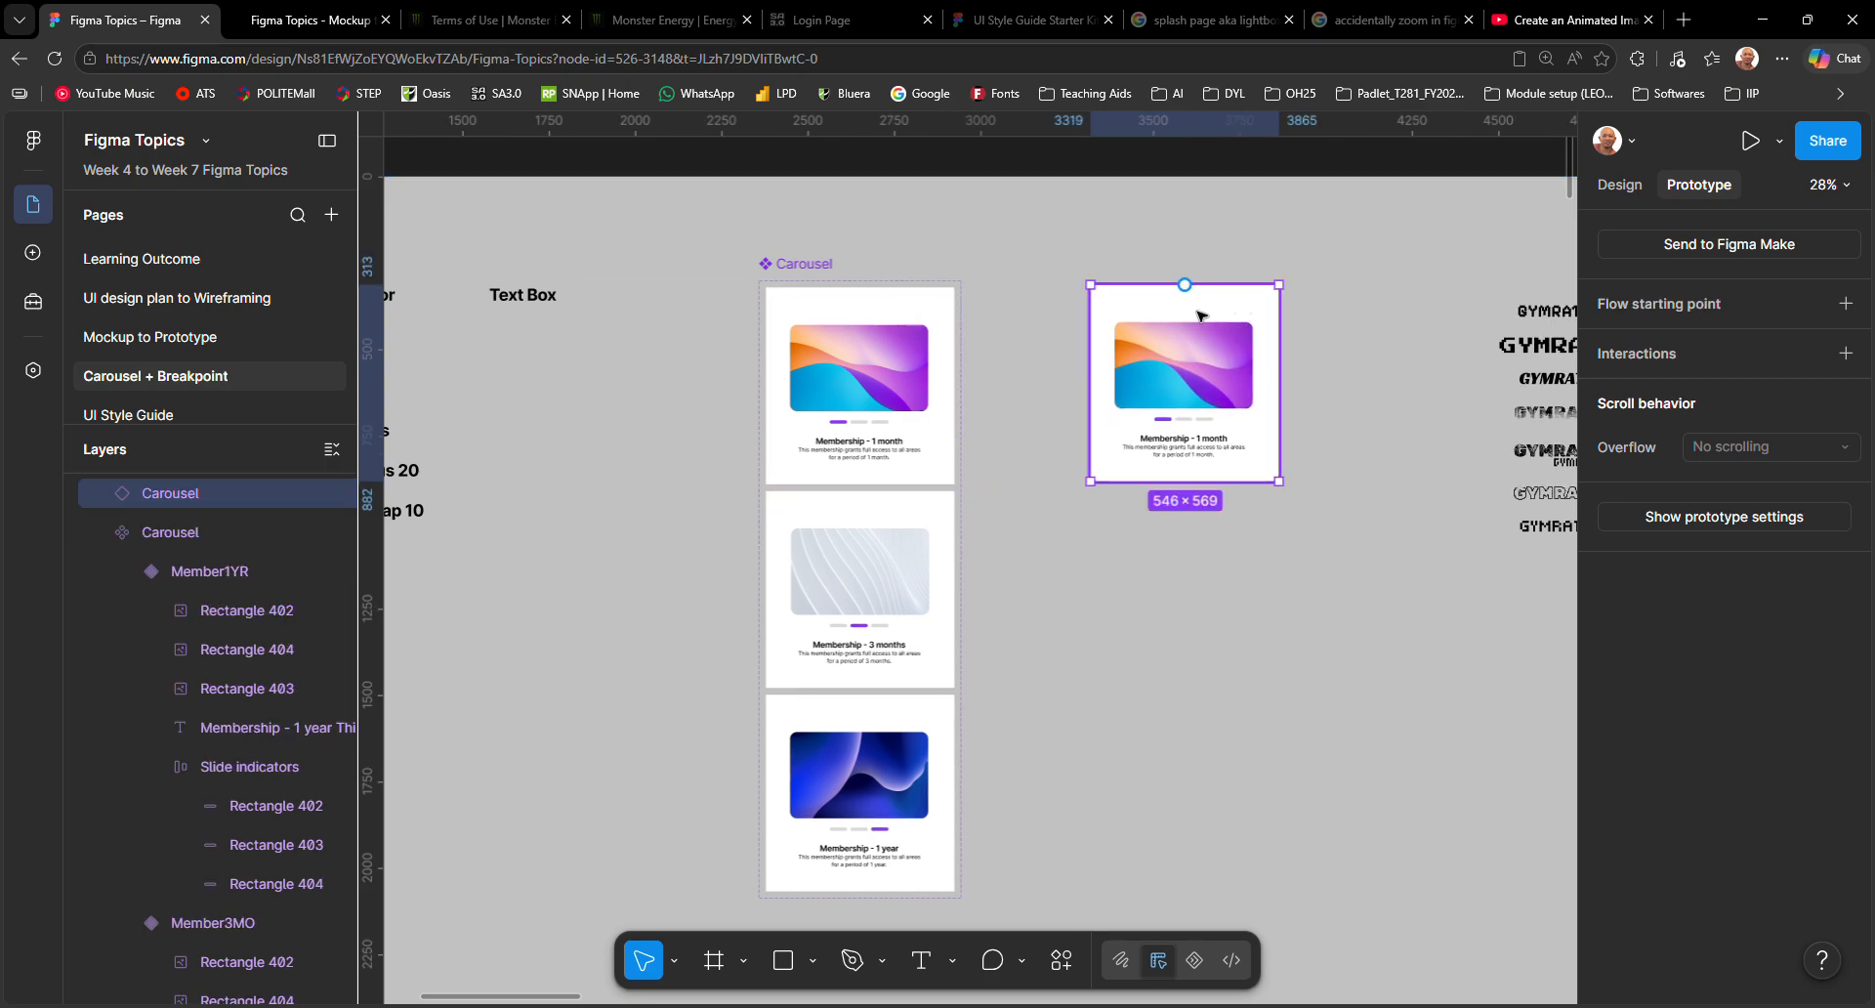
pyautogui.press('alt')
pyautogui.moveTo(1148, 310); pyautogui.dragTo(1159, 308)
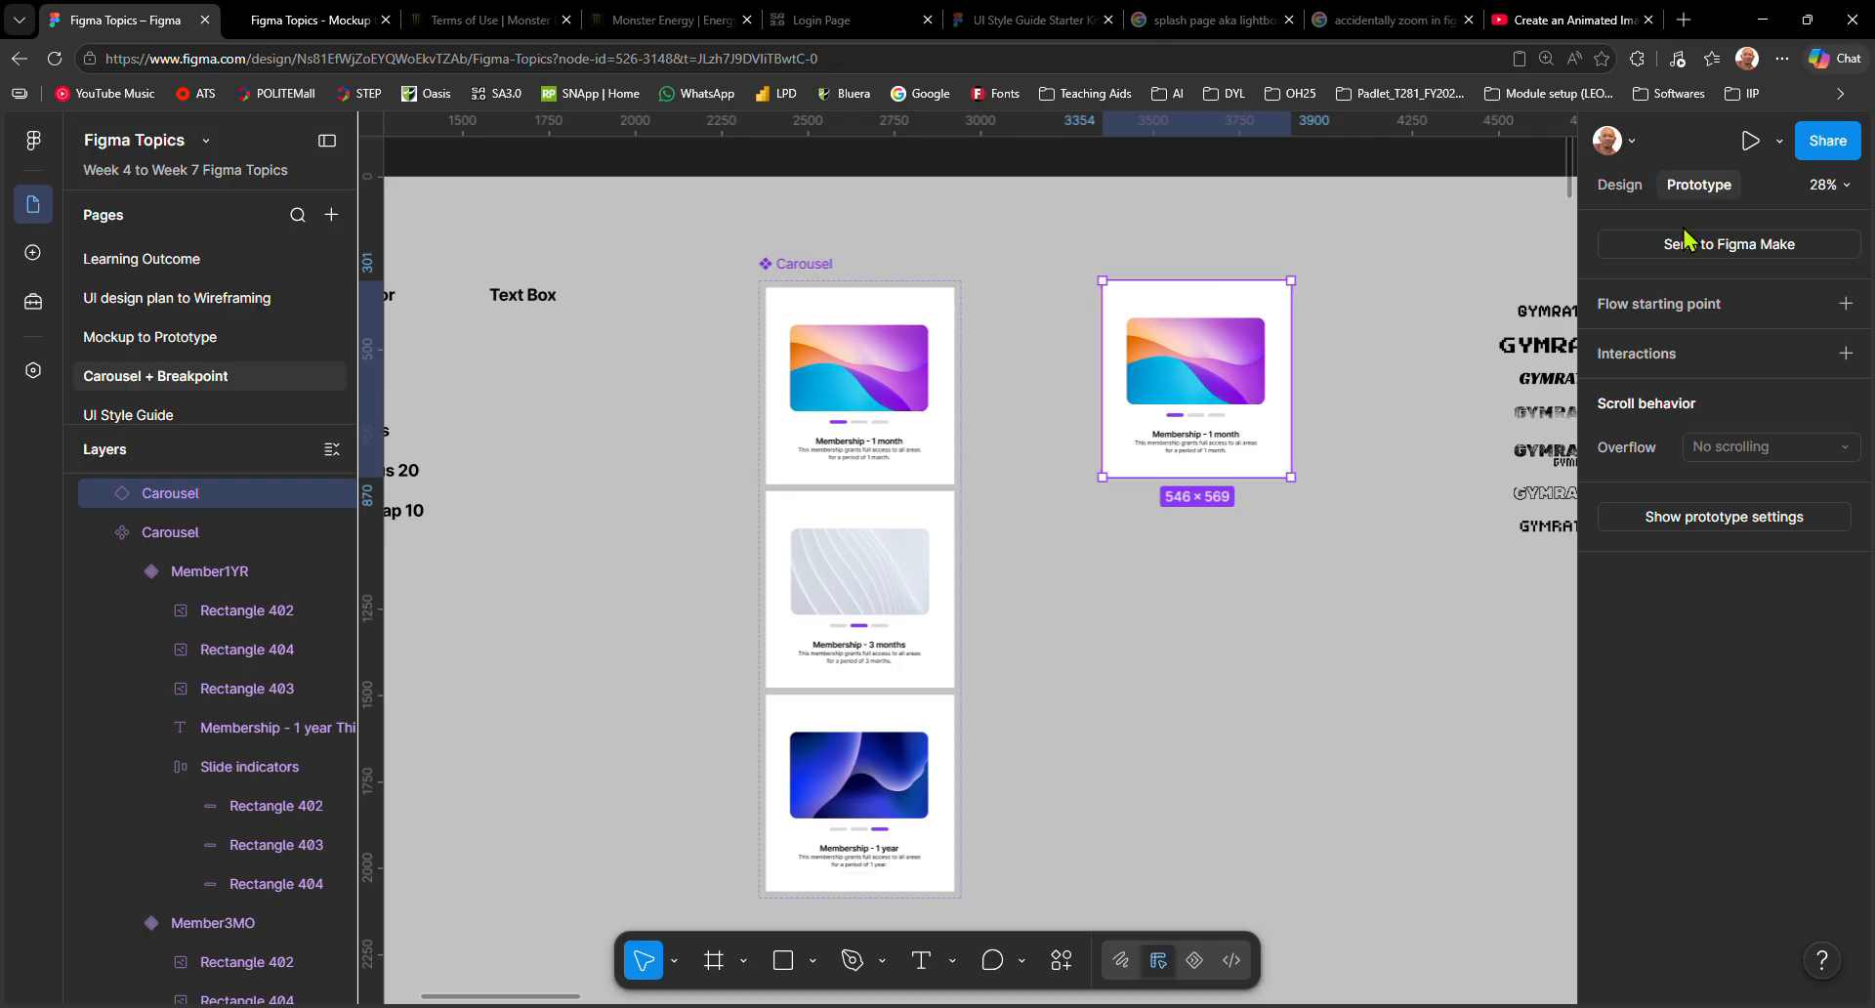
# Preview the carousel instance and swipe its images back and forth to test the transitions between the 1-month, 3-month and 1-year slides.
pyautogui.click(1779, 141)
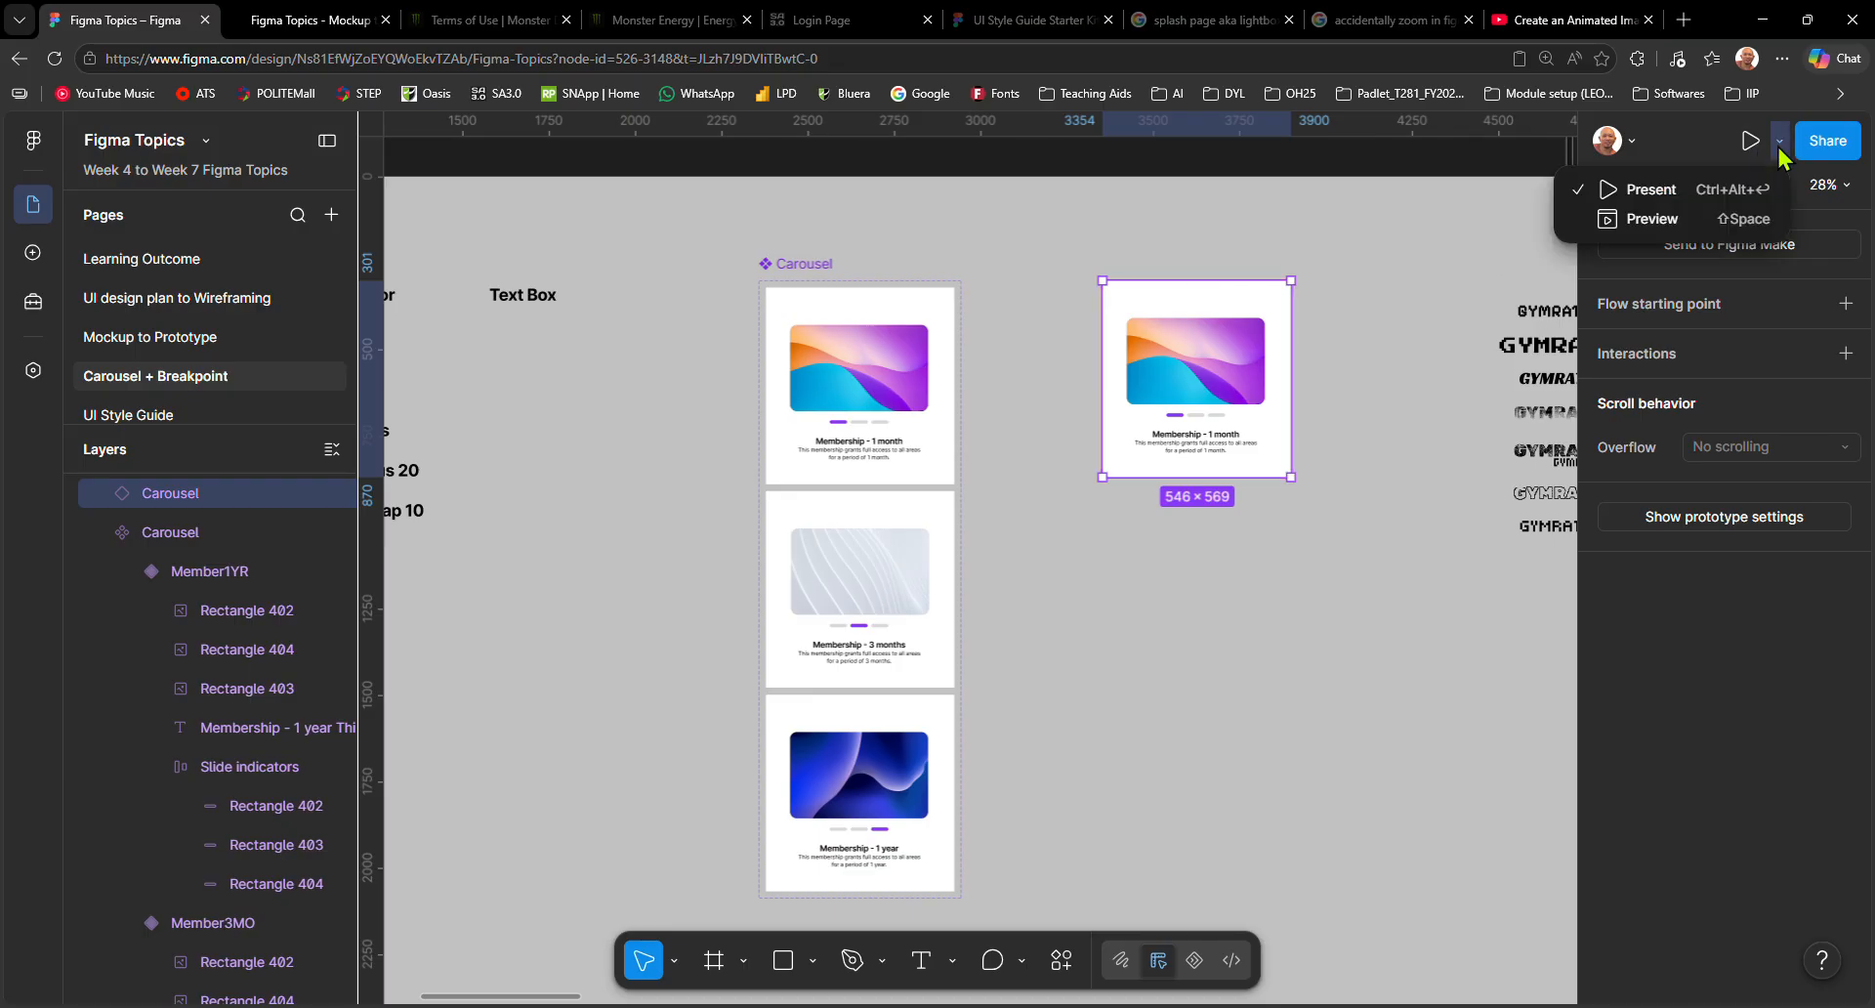
pyautogui.click(1677, 227)
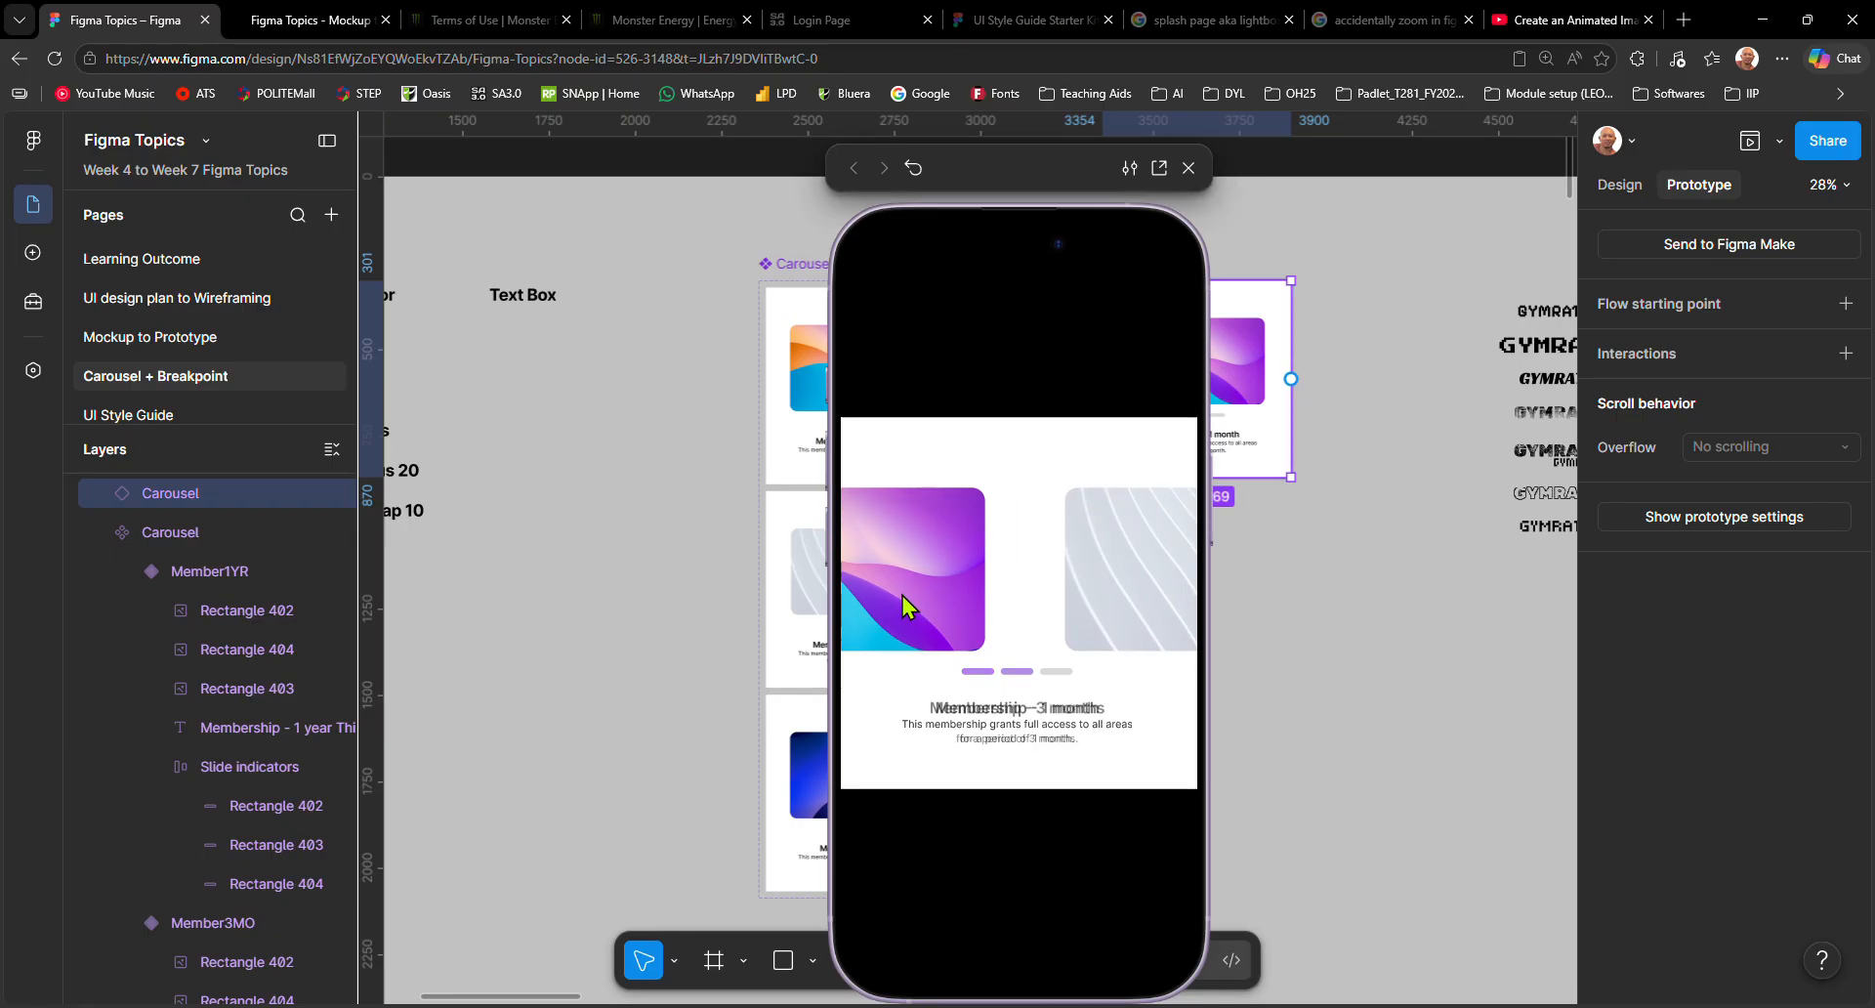
pyautogui.moveTo(999, 571); pyautogui.dragTo(1332, 582)
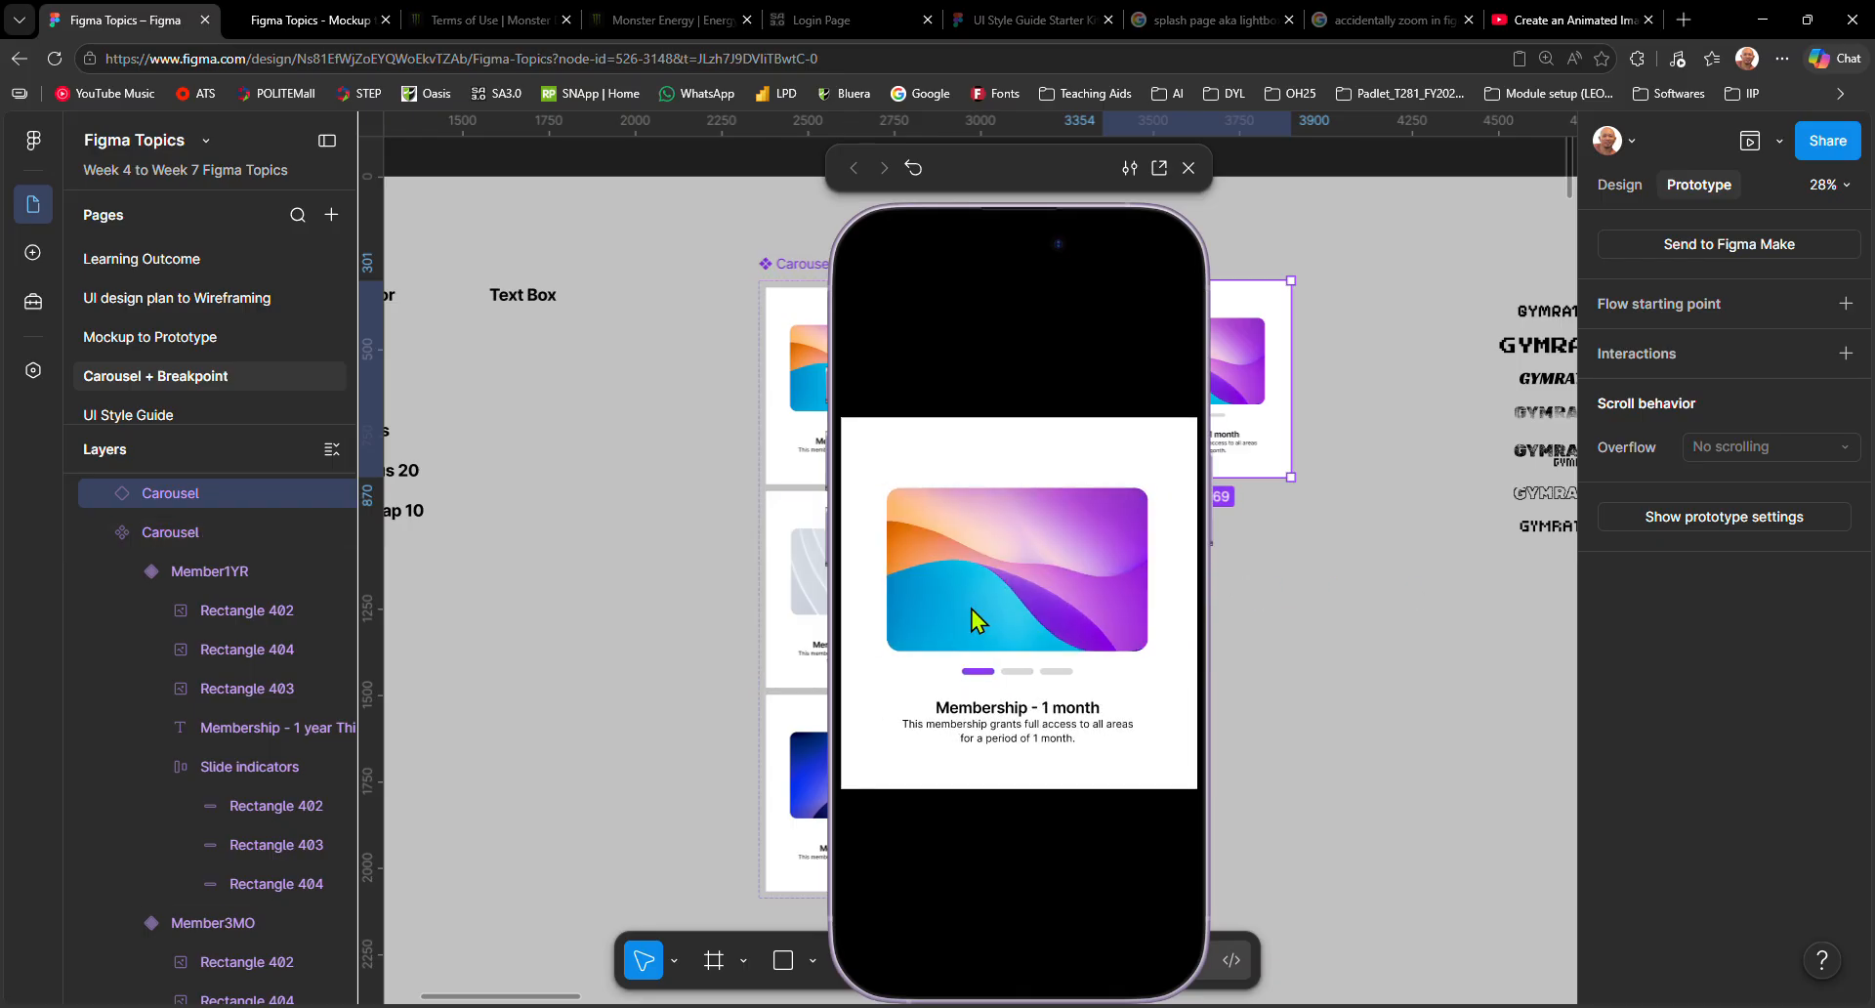
pyautogui.moveTo(1058, 588); pyautogui.dragTo(680, 650)
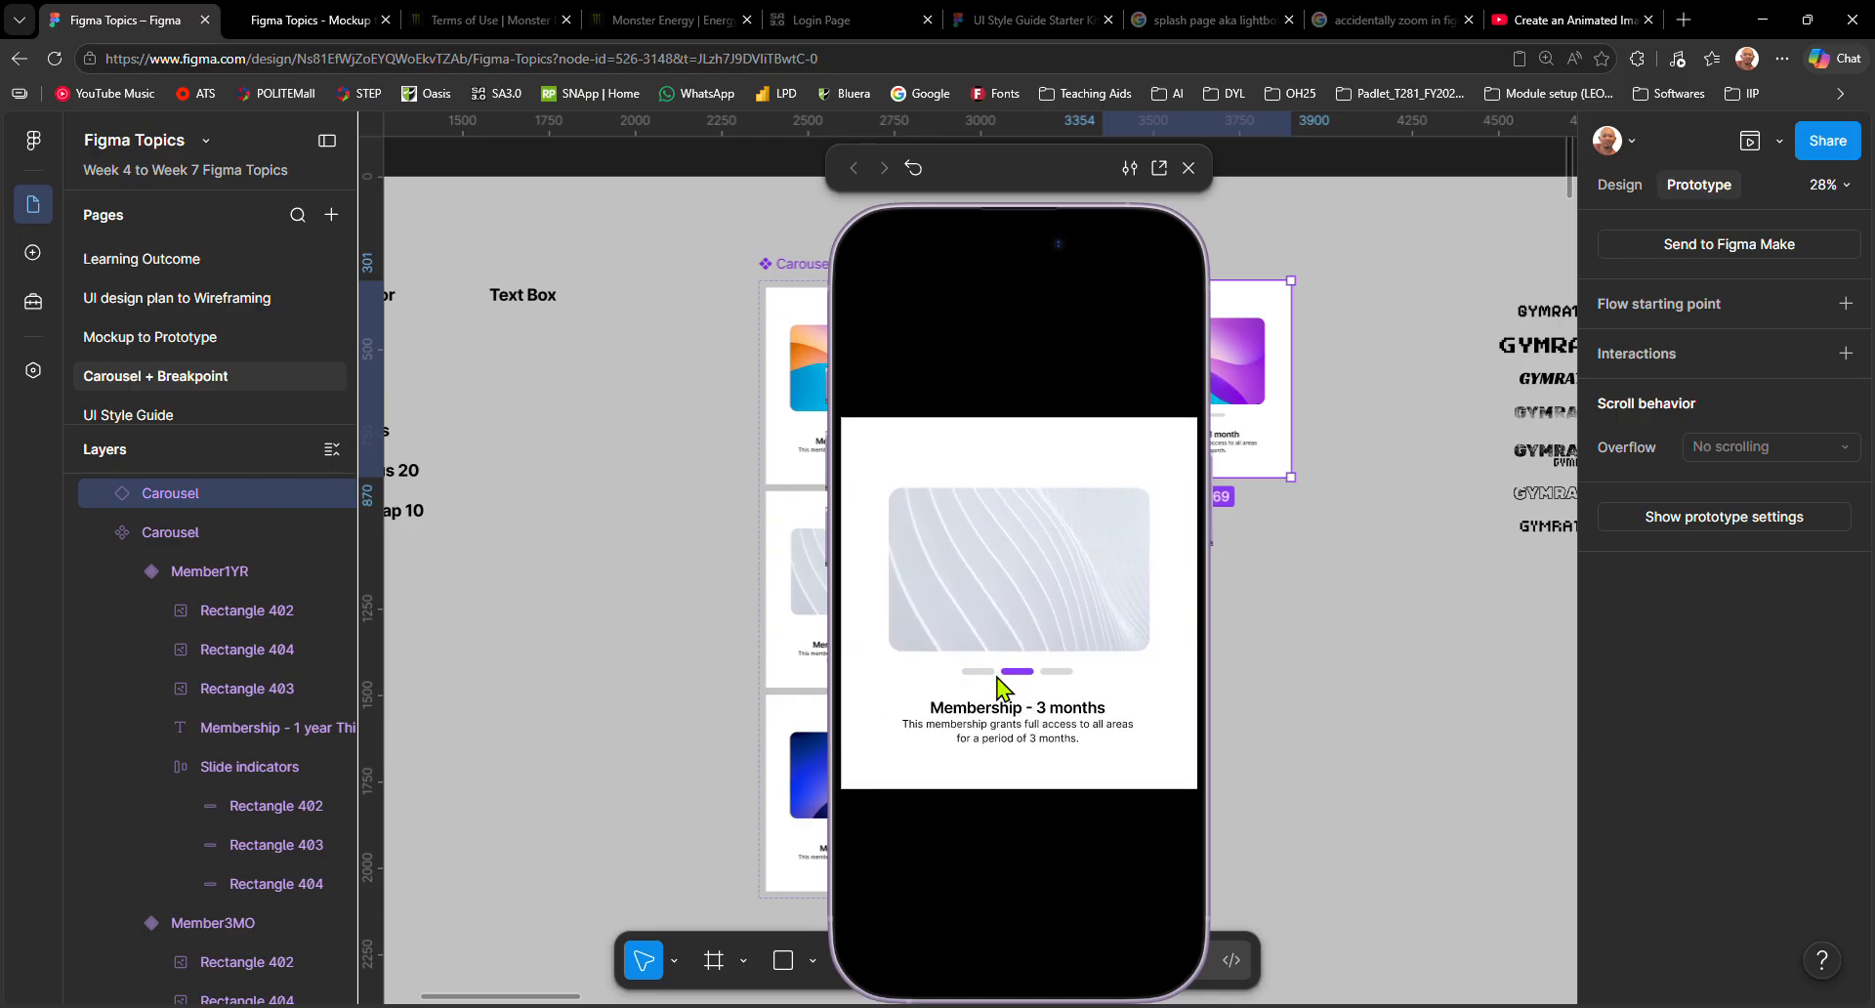
pyautogui.moveTo(1115, 585); pyautogui.dragTo(792, 599)
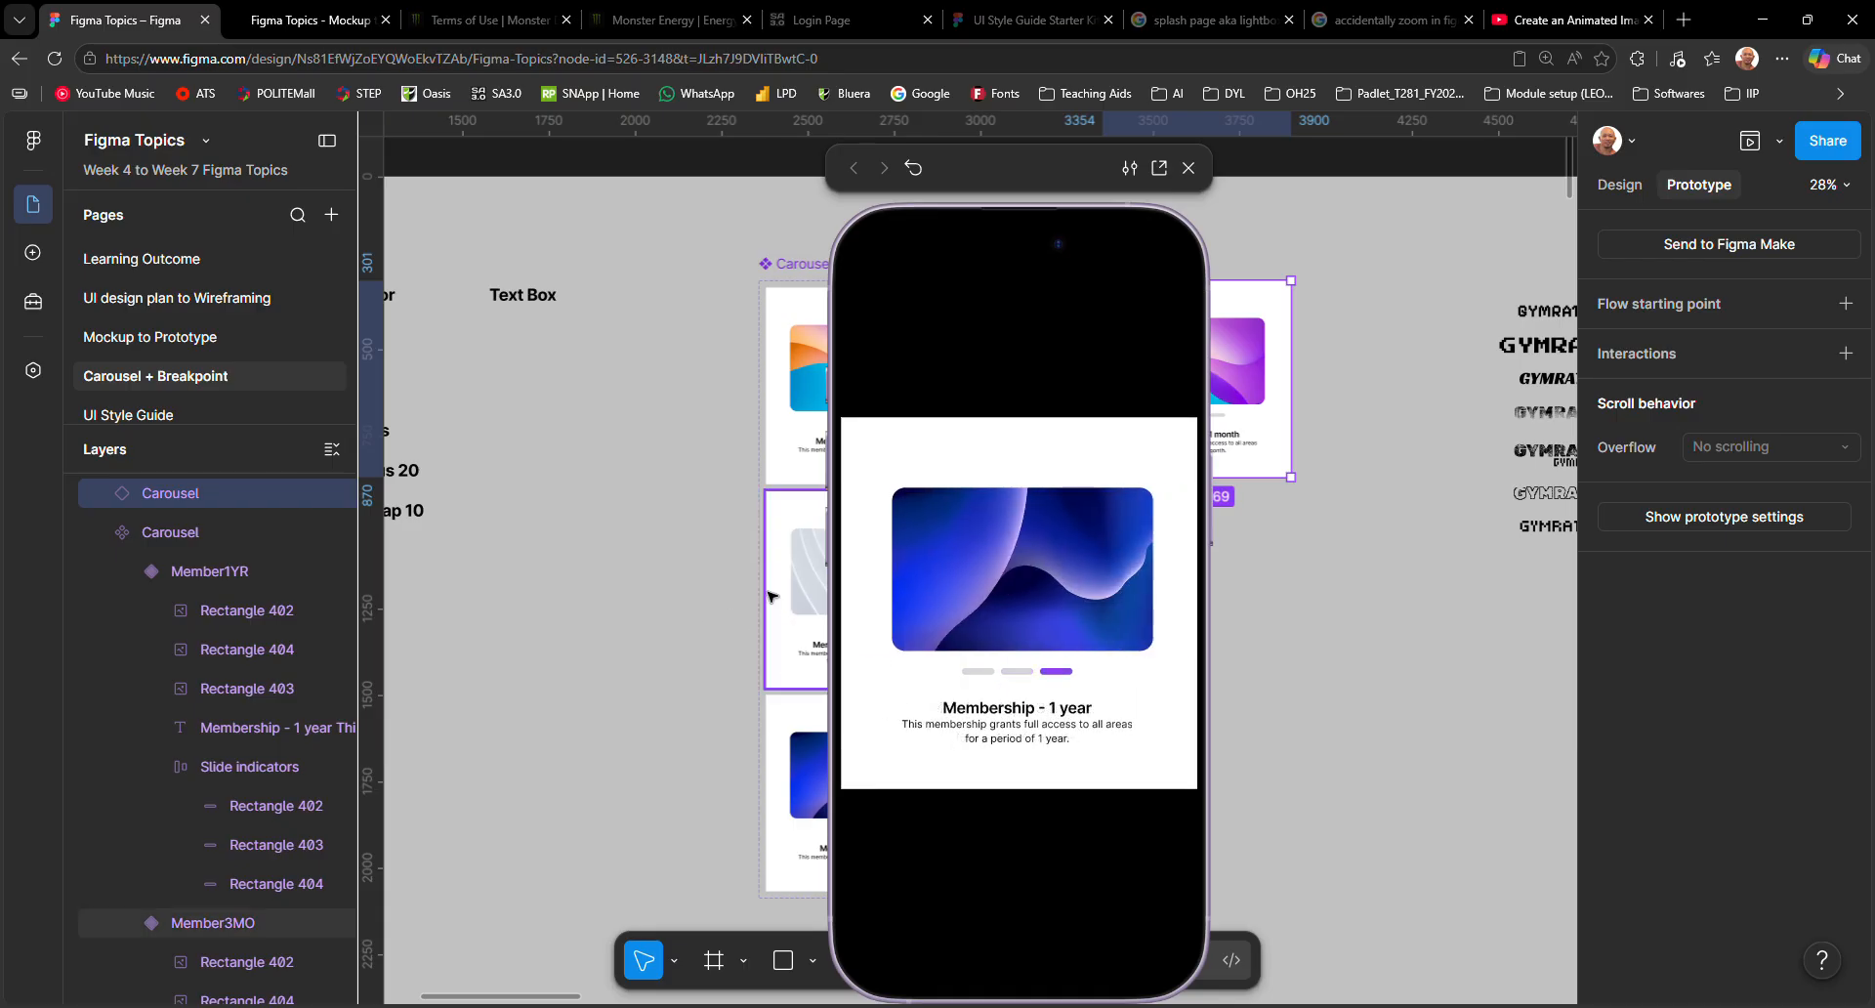
pyautogui.moveTo(1007, 601); pyautogui.dragTo(1282, 604)
pyautogui.moveTo(1012, 586); pyautogui.dragTo(751, 599)
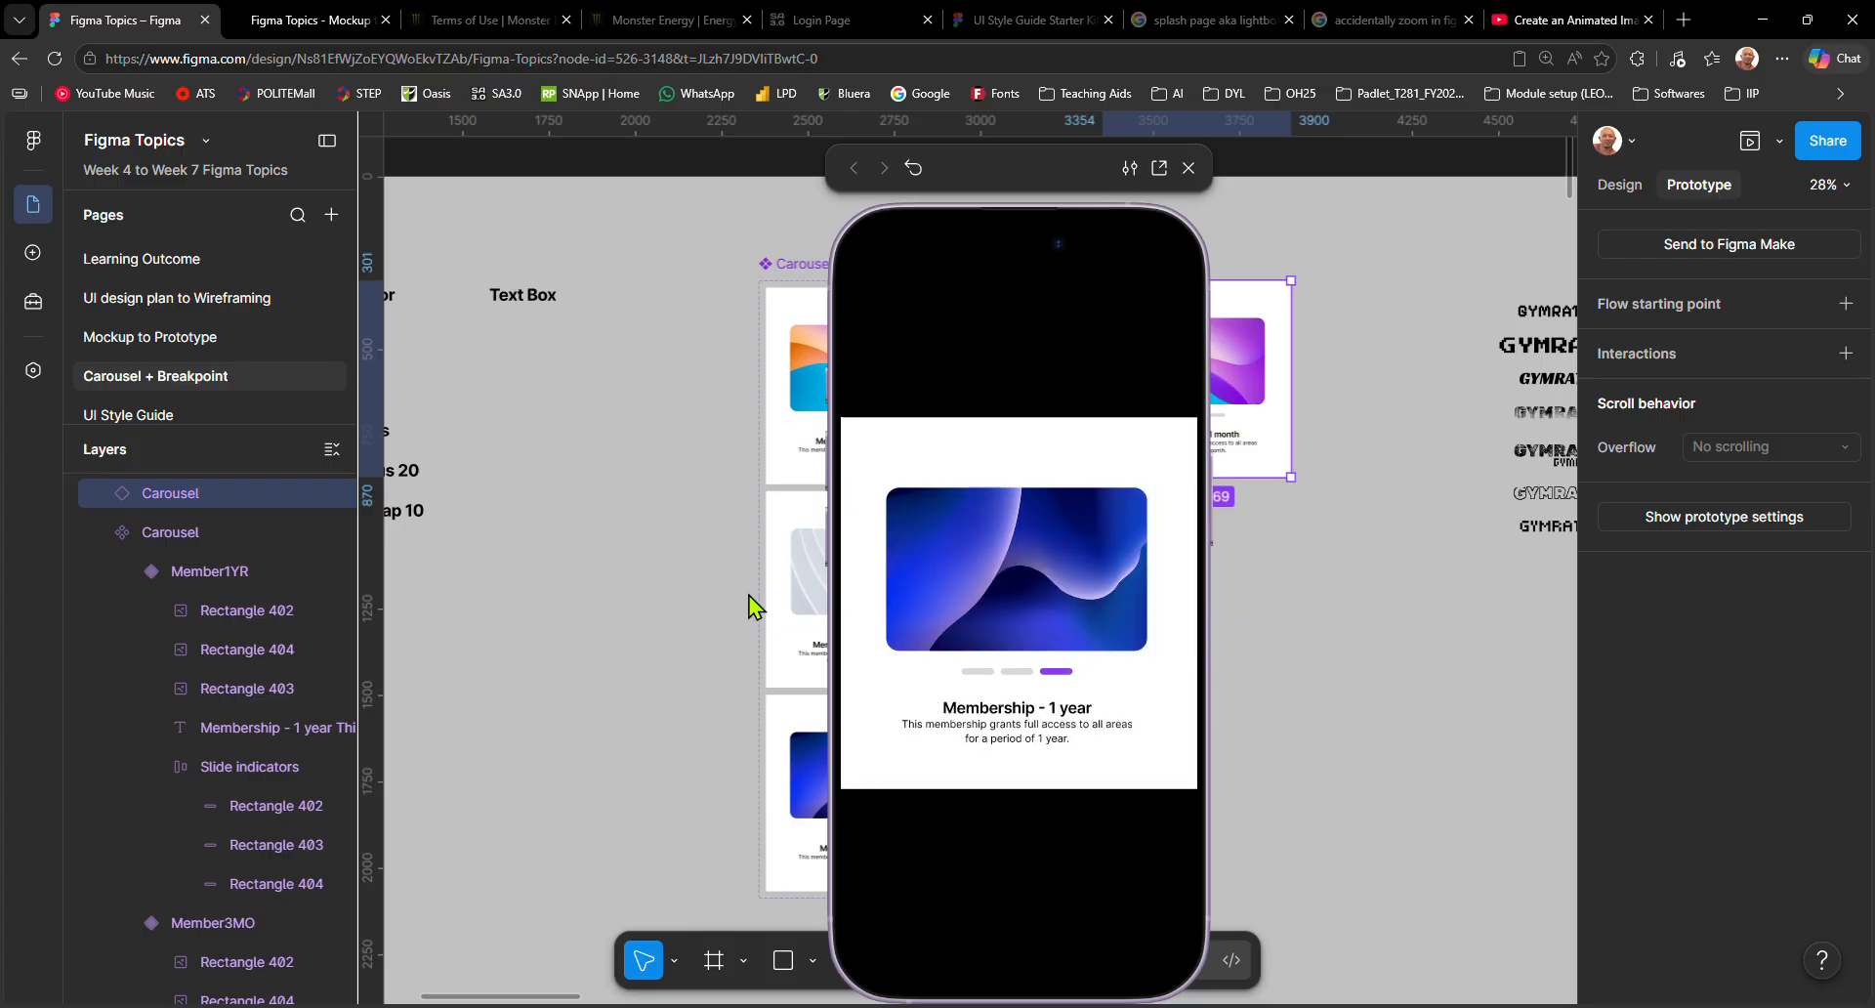
pyautogui.moveTo(1009, 603); pyautogui.dragTo(1507, 657)
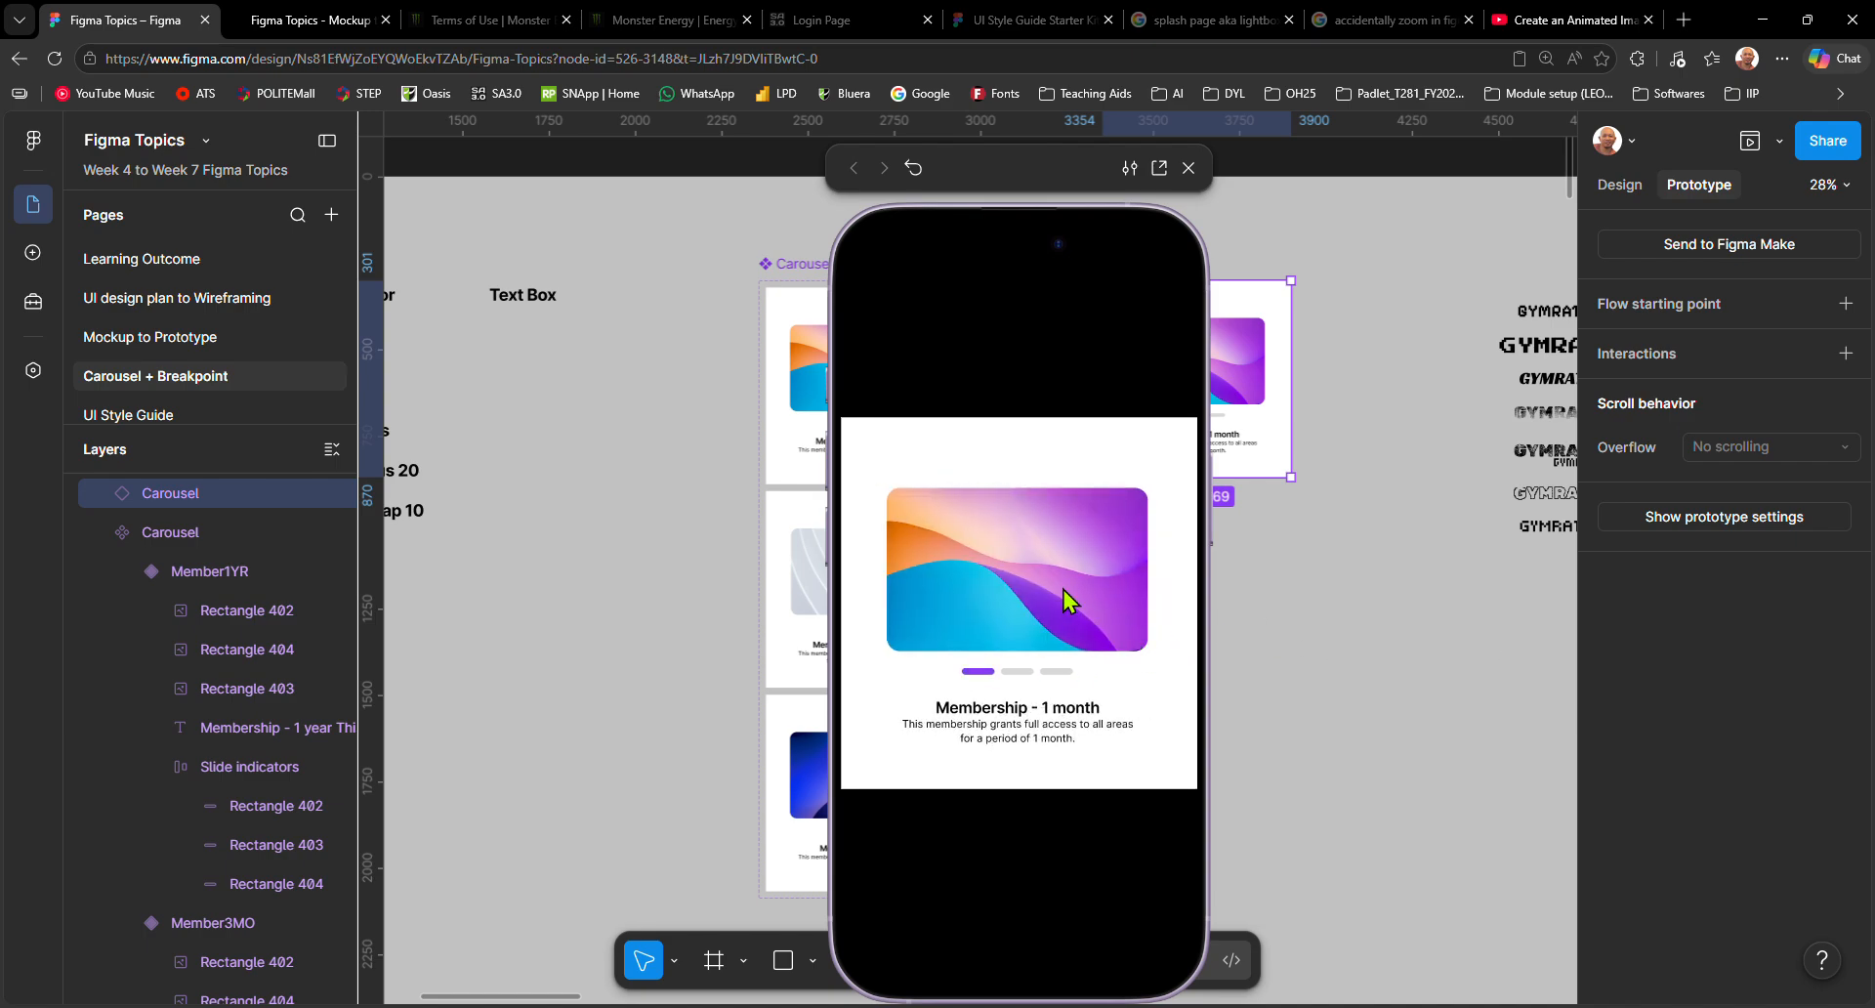
pyautogui.moveTo(1064, 589); pyautogui.dragTo(1276, 660)
pyautogui.moveTo(1064, 601); pyautogui.dragTo(788, 619)
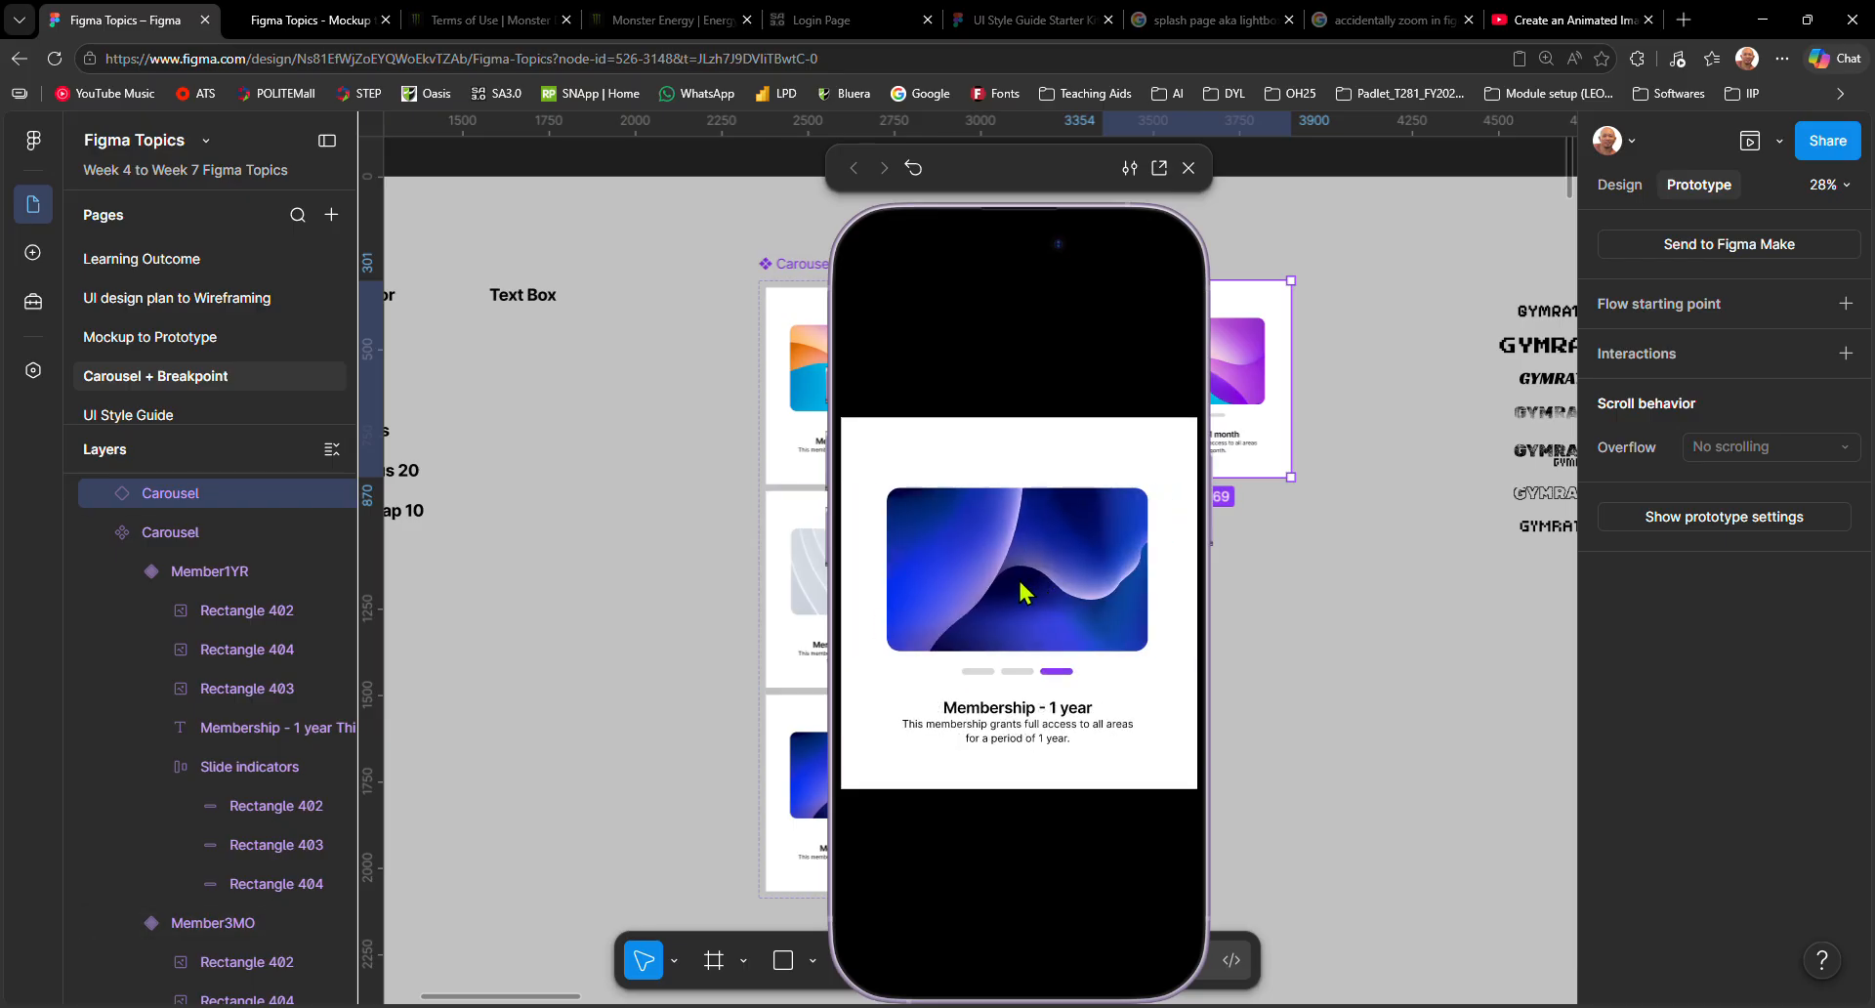
pyautogui.moveTo(1033, 589); pyautogui.dragTo(1618, 637)
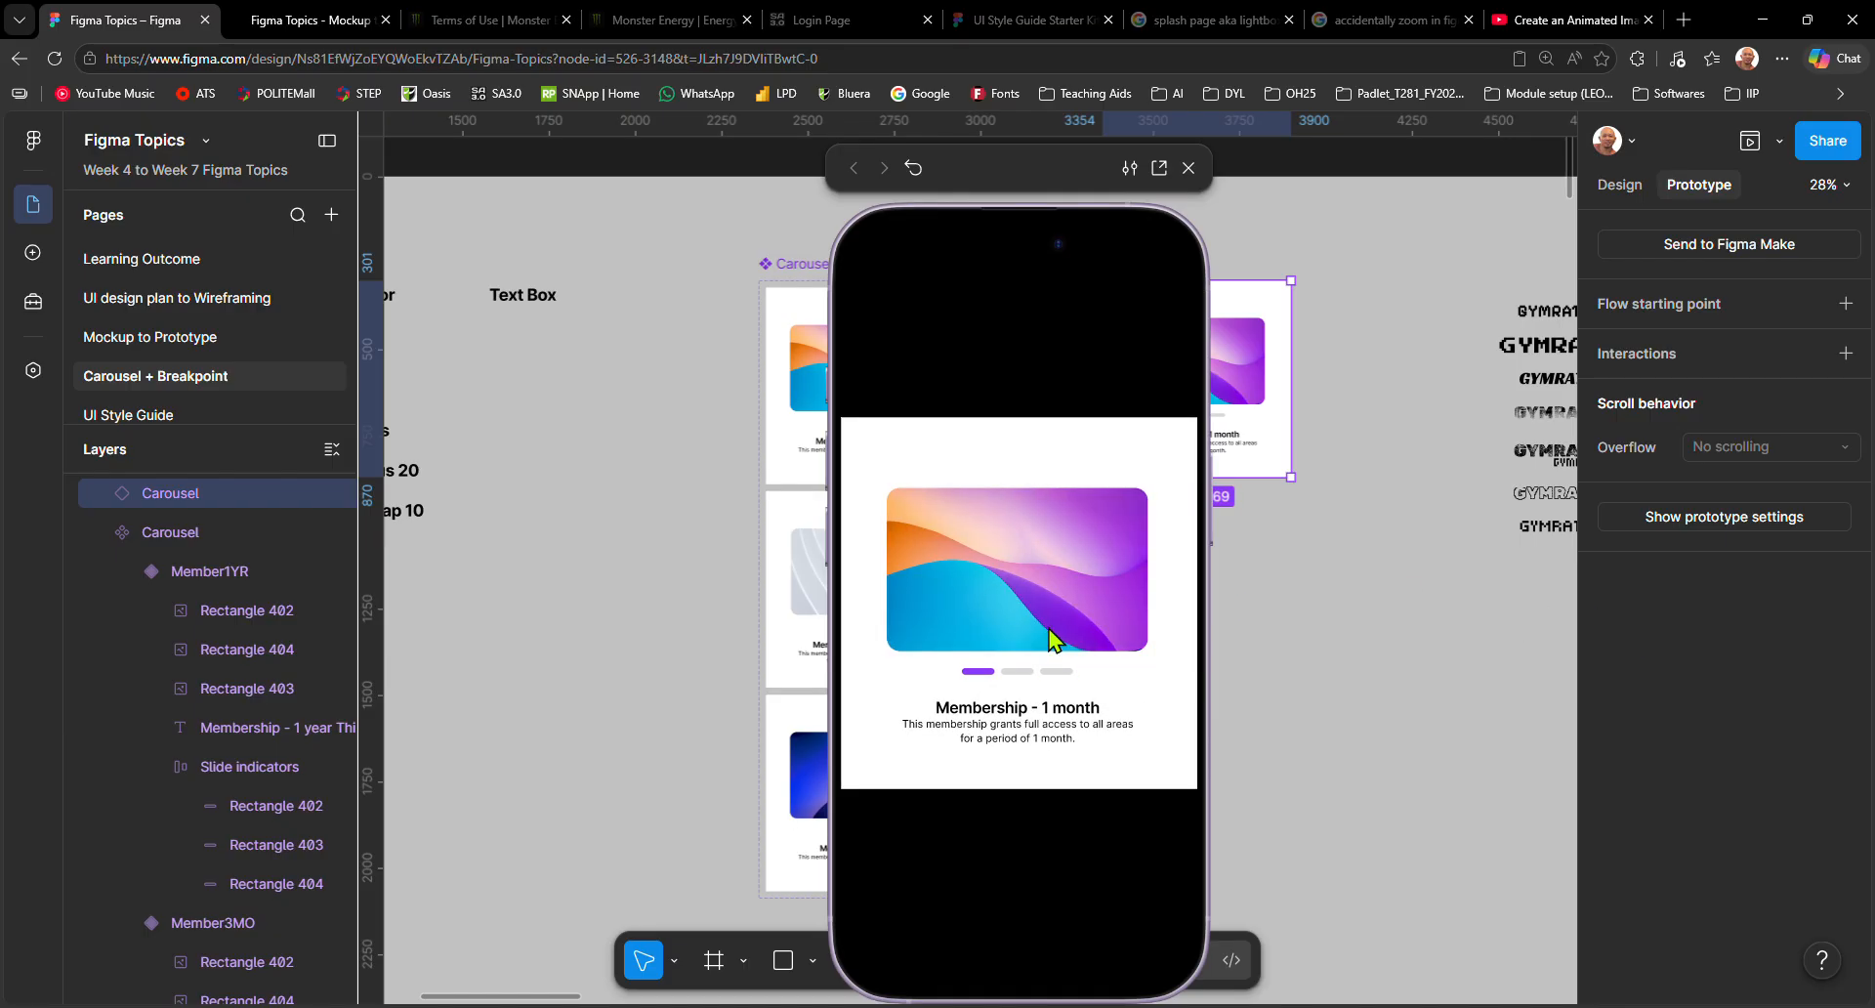